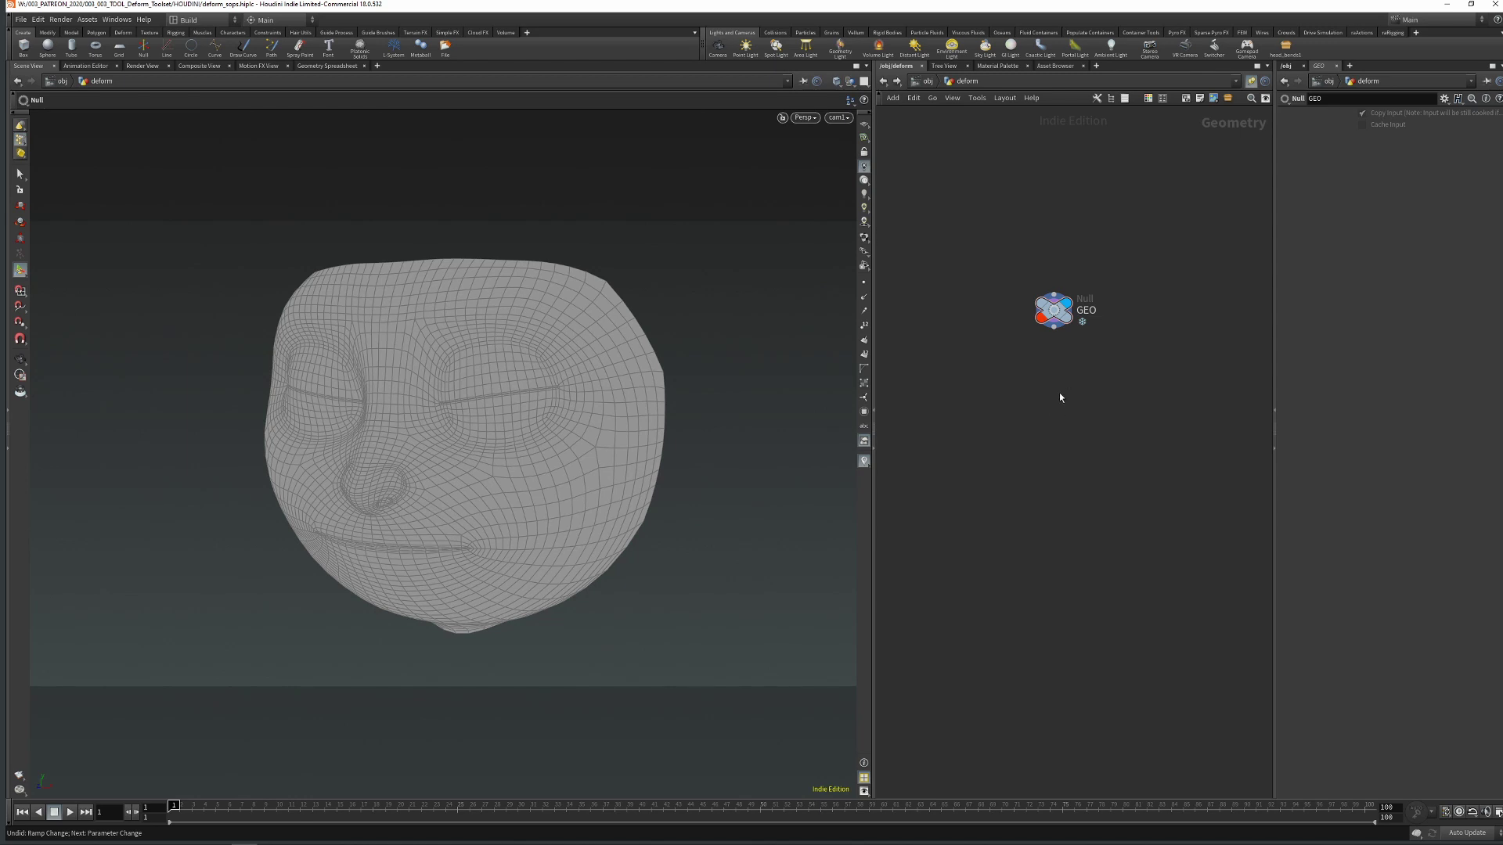
# Add a Distance Along Geometry node below the GEO null, connected to it and displayed
pyautogui.press('Tab')
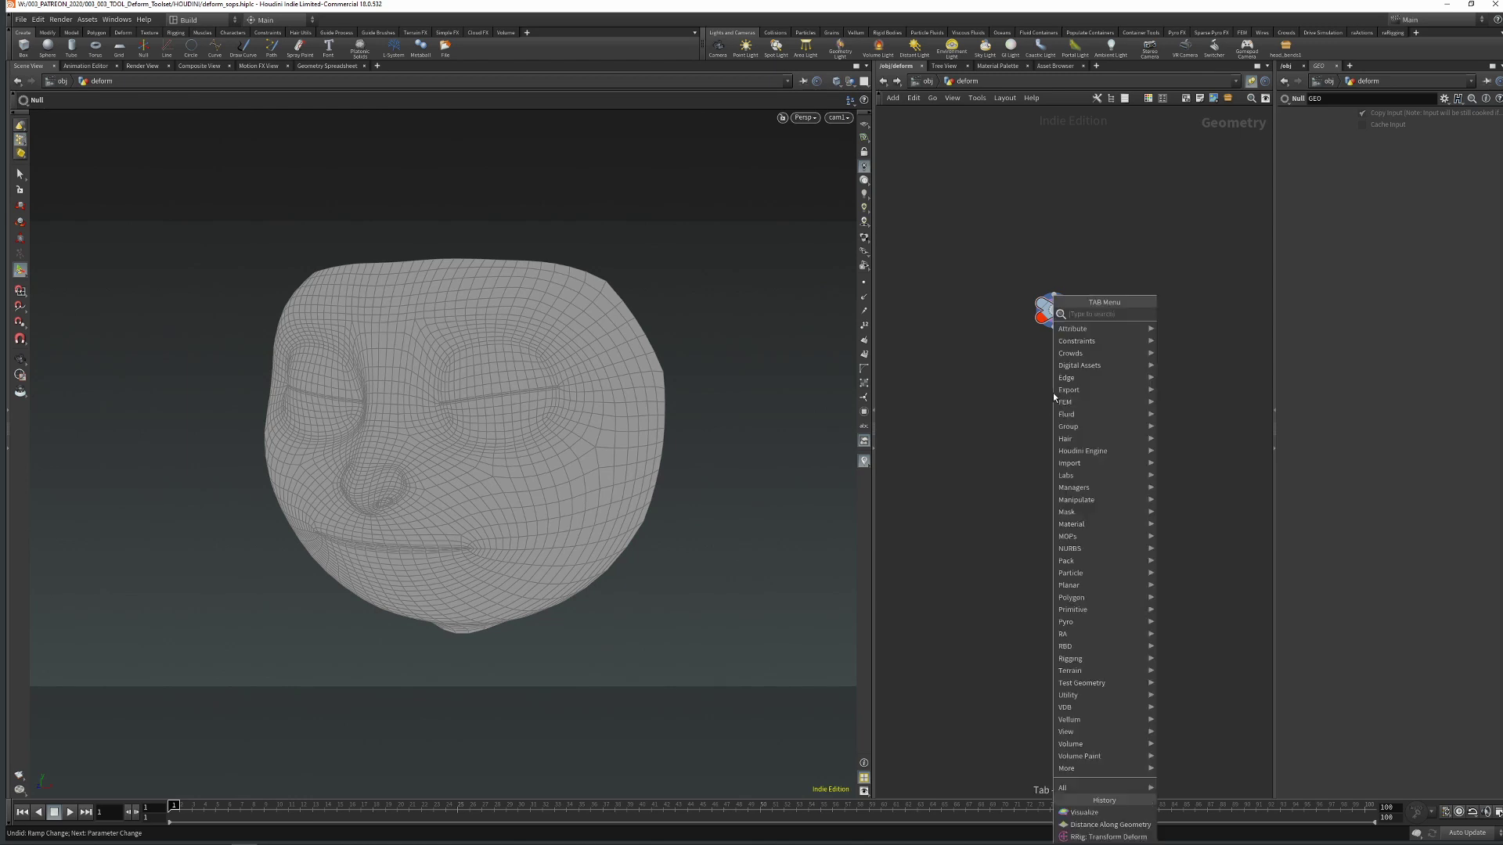
pyautogui.write('dist')
pyautogui.press('Return')
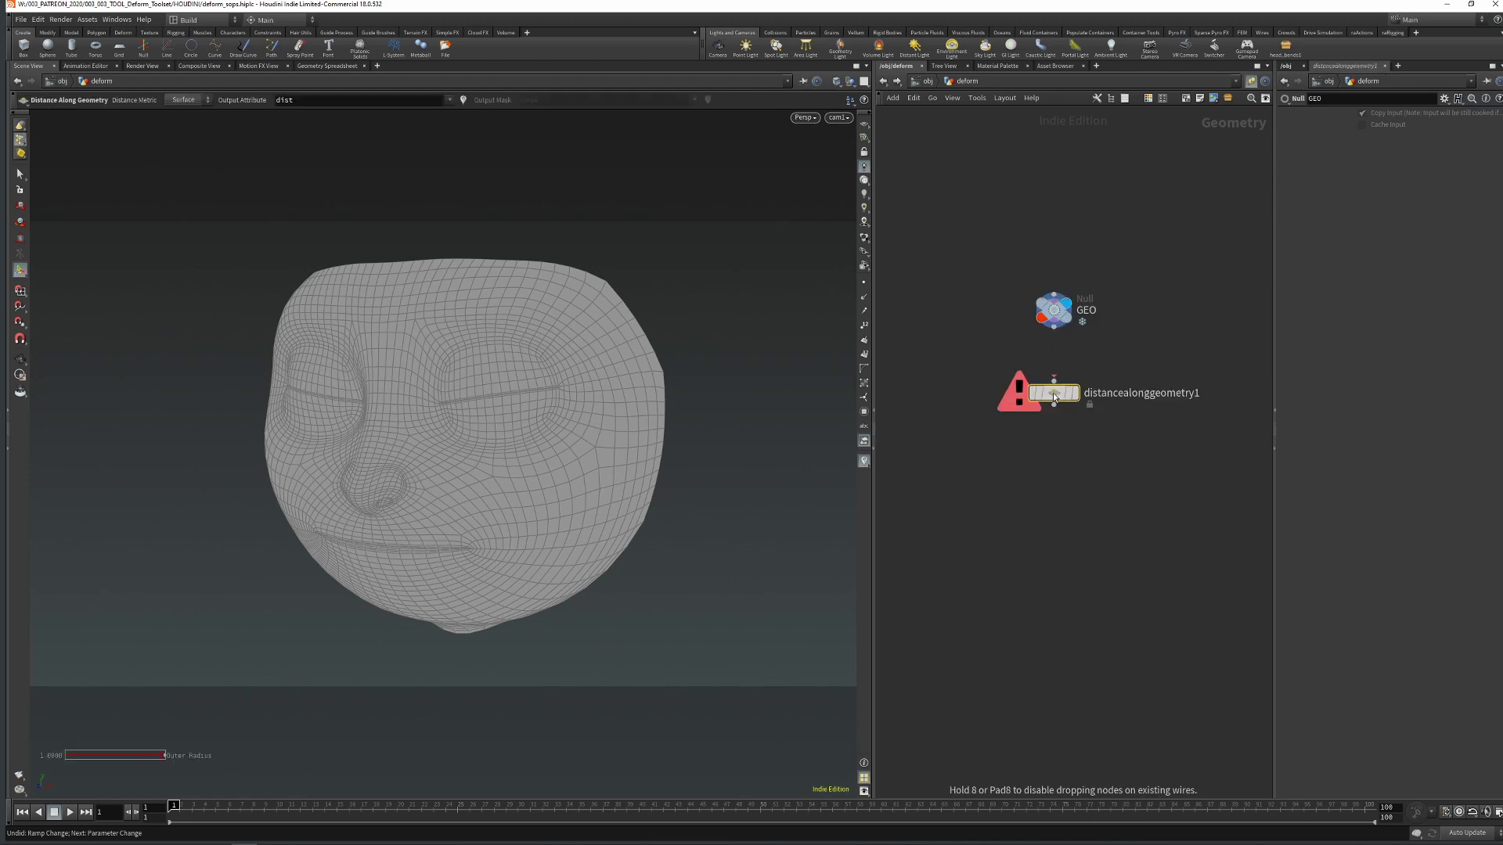
pyautogui.click(1054, 394)
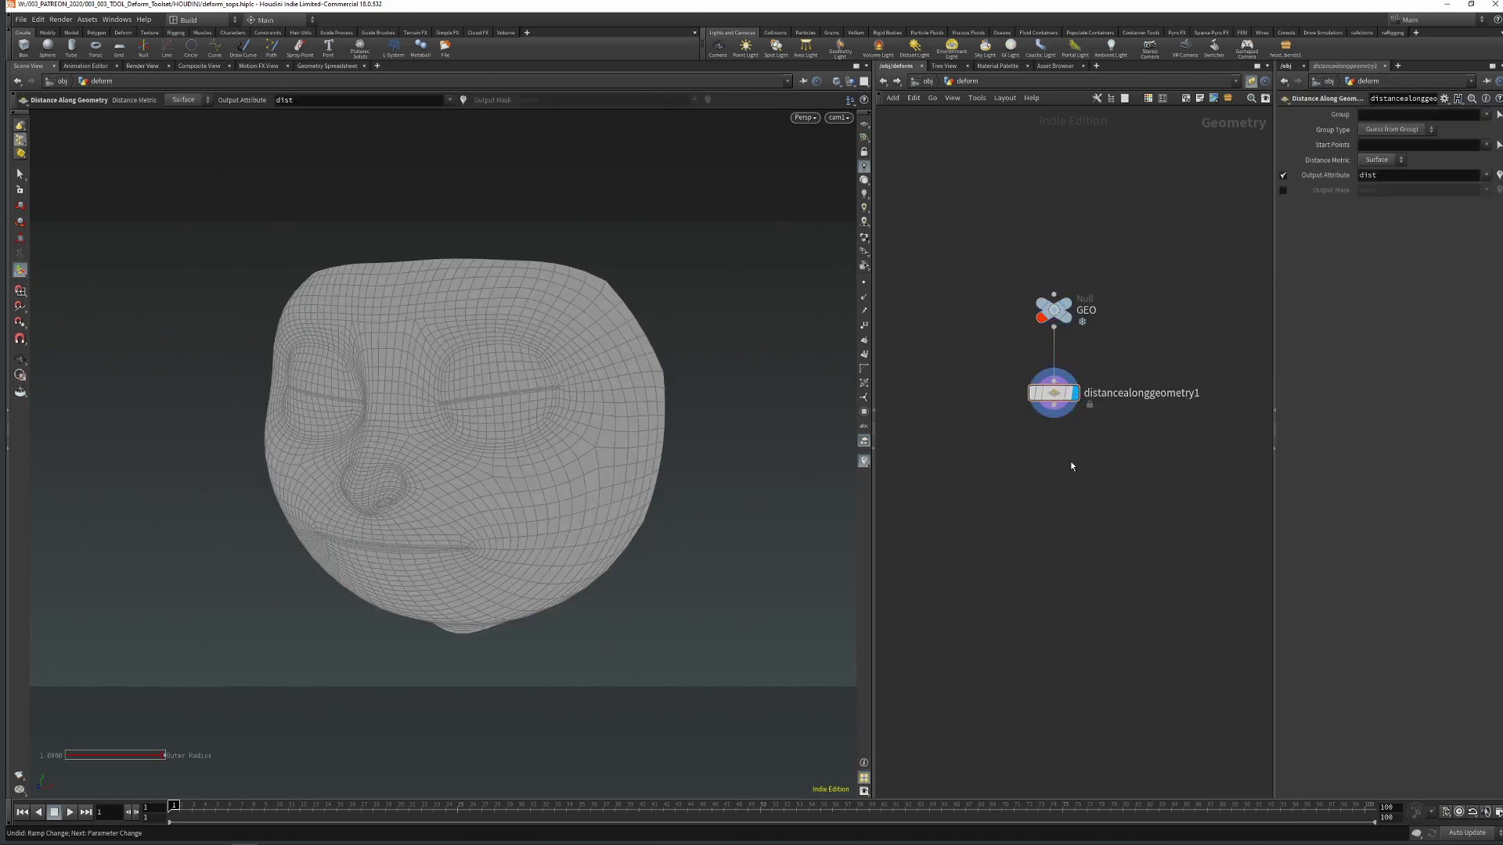
# Pick the mouth-corner point on the face mesh as the Distance Along Geometry start point
pyautogui.click(1498, 144)
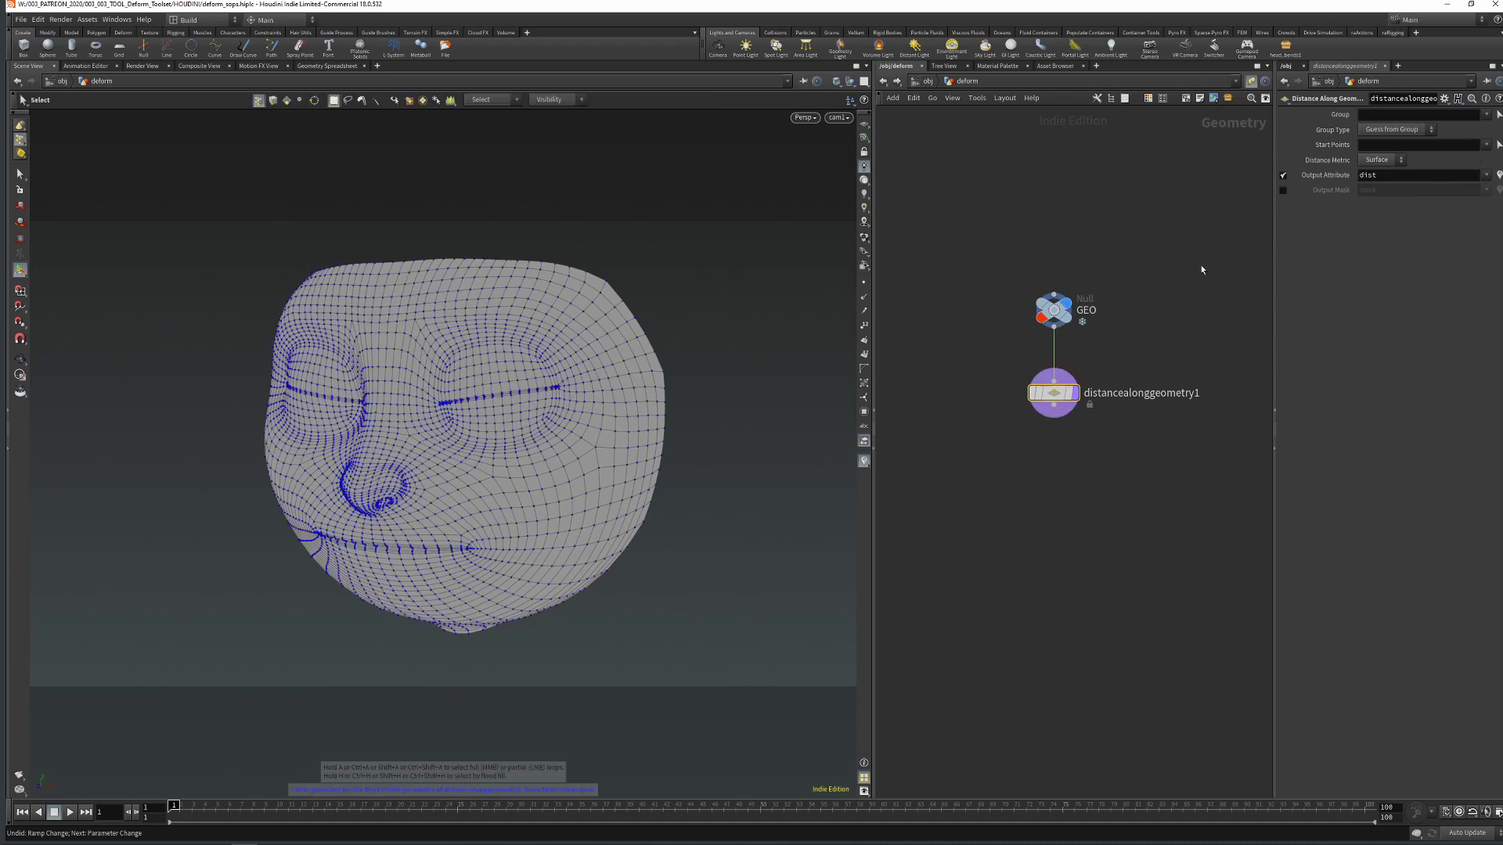
pyautogui.click(501, 558)
pyautogui.press('Return')
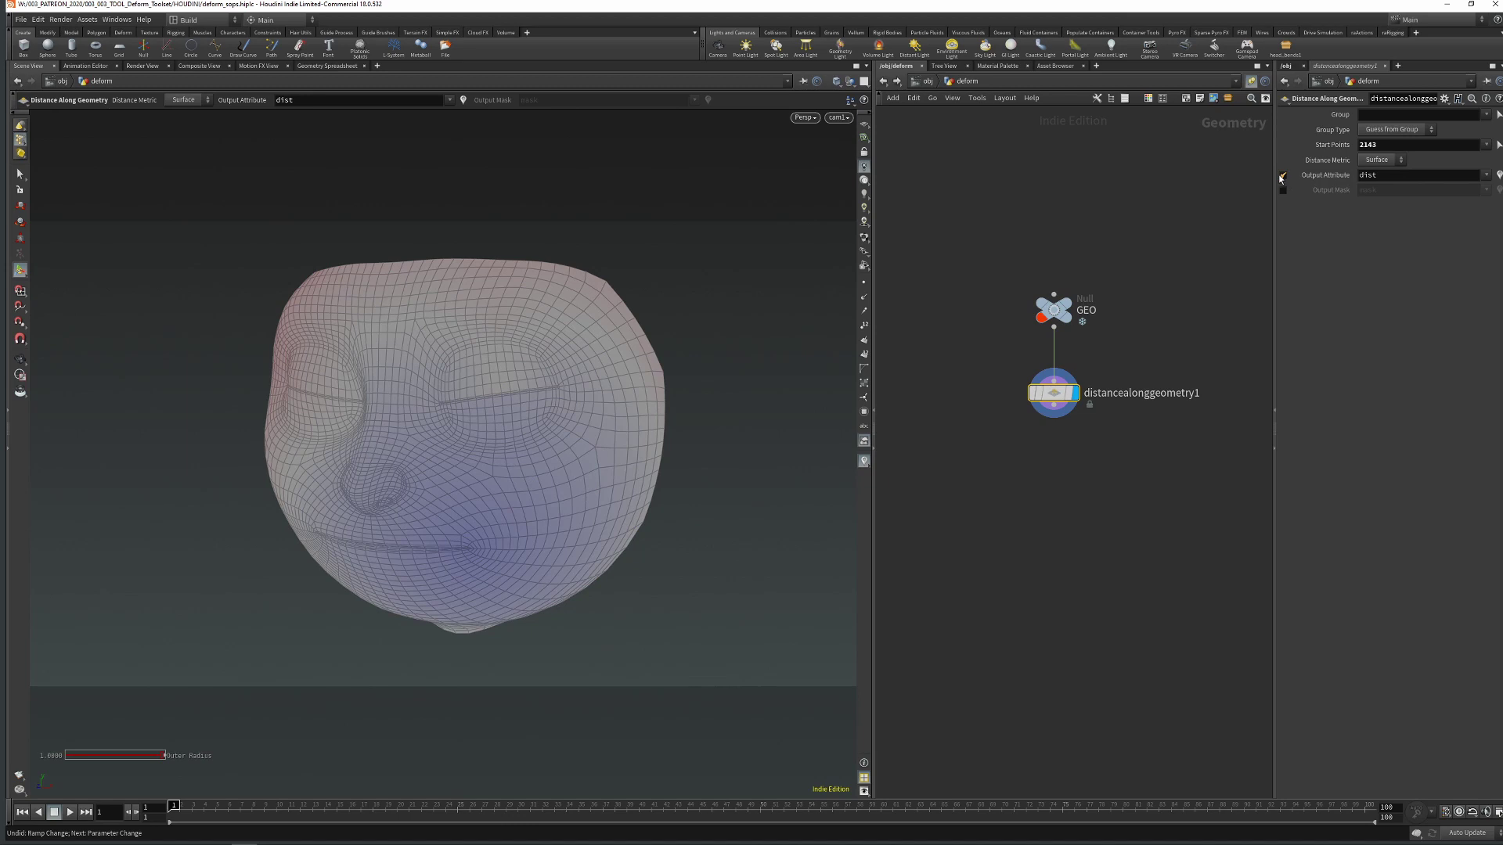
# Disable the output attribute, enable the output mask and name the mask corner_falloff
pyautogui.click(1283, 174)
pyautogui.click(1283, 190)
pyautogui.moveTo(1381, 191); pyautogui.dragTo(1354, 196)
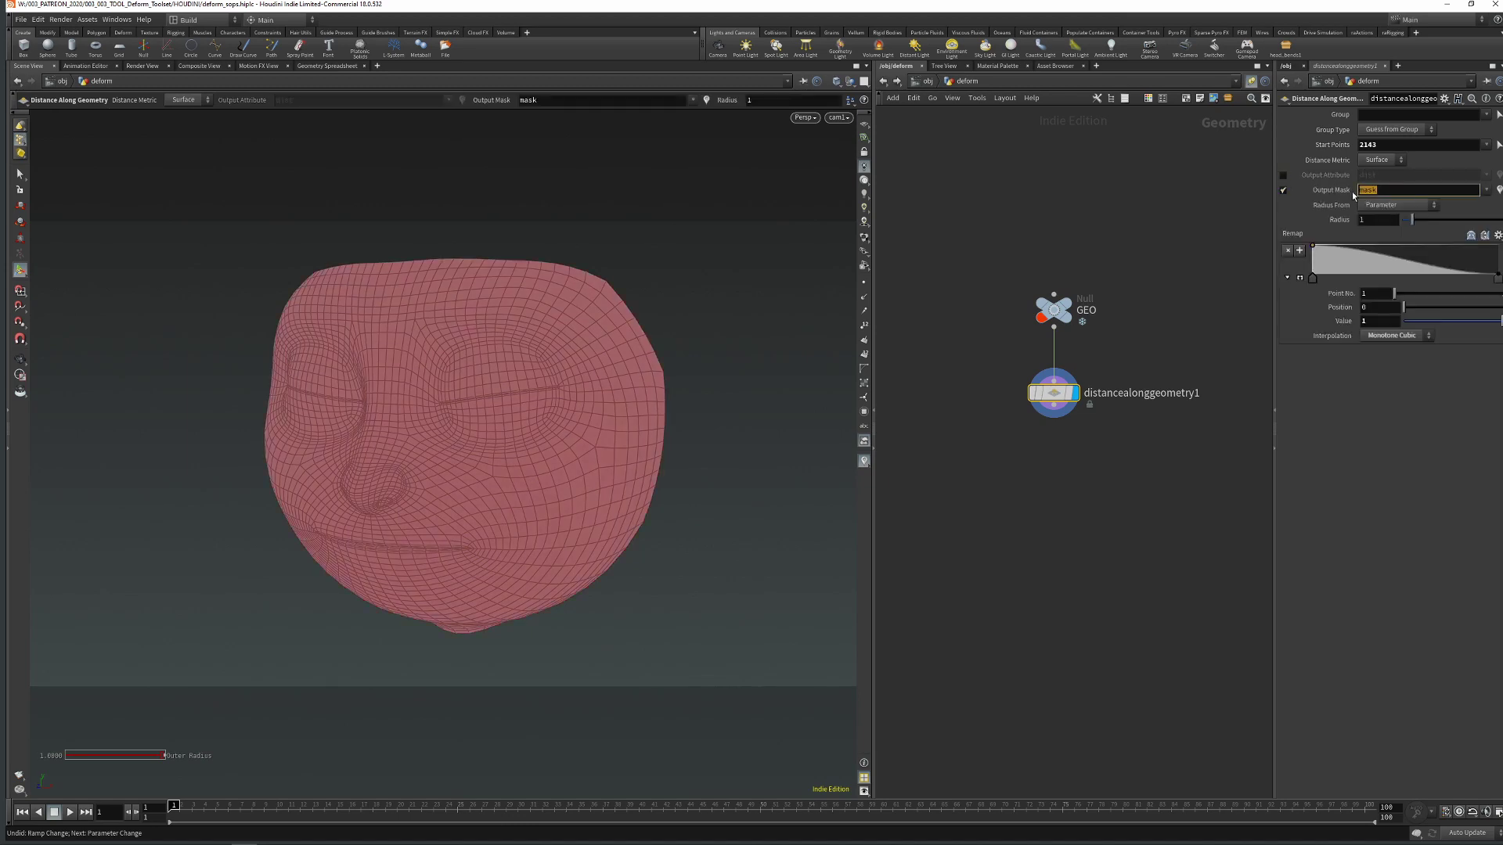
pyautogui.write('corner_falloff')
pyautogui.press('Return')
# Set the mask radius to 0.07 and add a remap ramp point at about position 0.457, value 0.87
pyautogui.moveTo(1412, 221); pyautogui.dragTo(1406, 225)
pyautogui.moveTo(1373, 222); pyautogui.dragTo(1406, 239, button='middle')
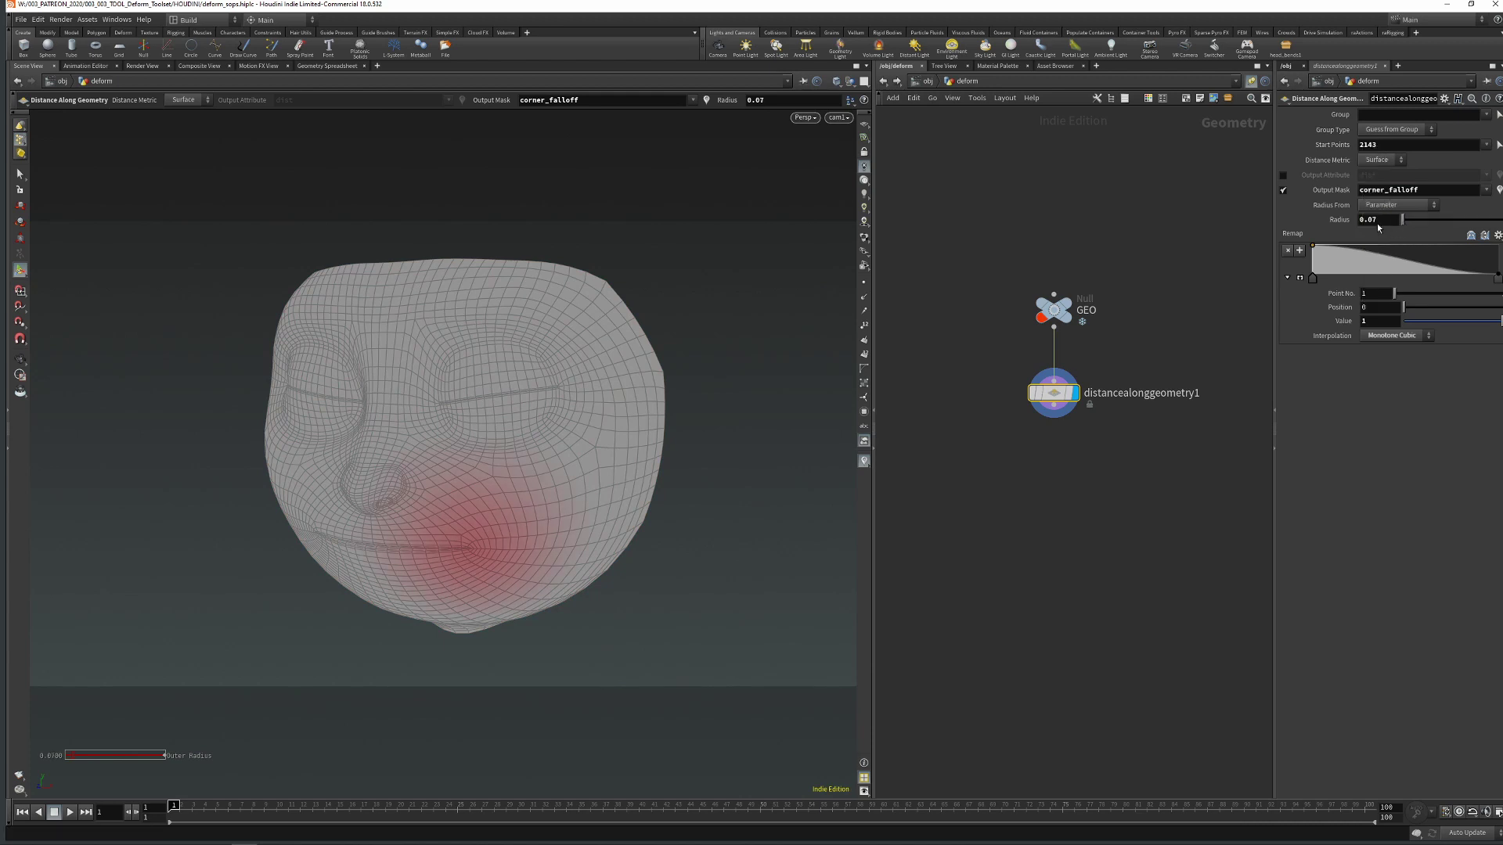
pyautogui.moveTo(1390, 253); pyautogui.dragTo(1397, 251)
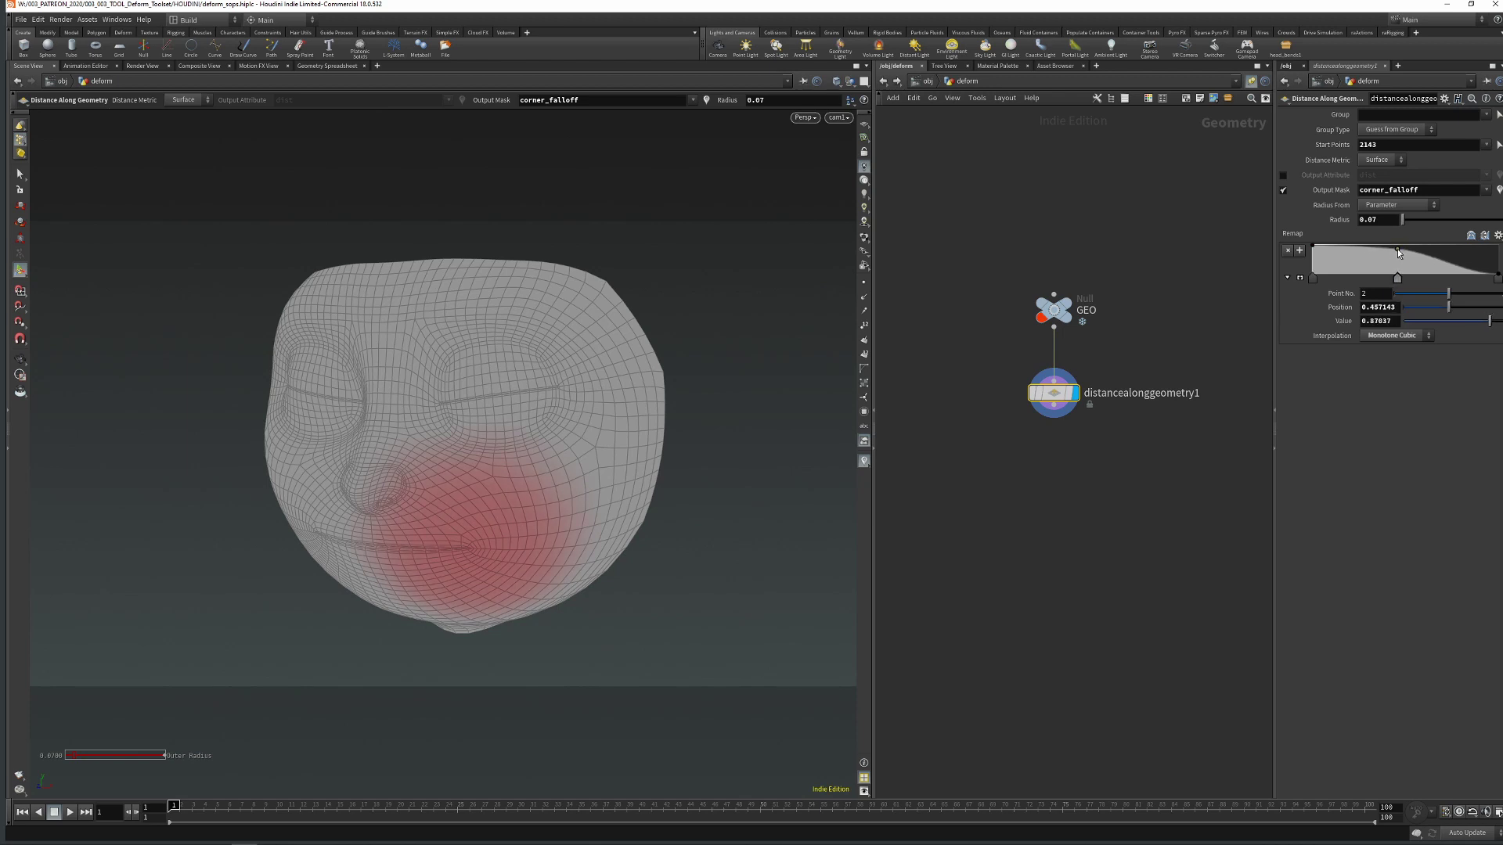
# Rename the Distance Along Geometry node to corner_falloff_attr
pyautogui.doubleClick(1153, 394)
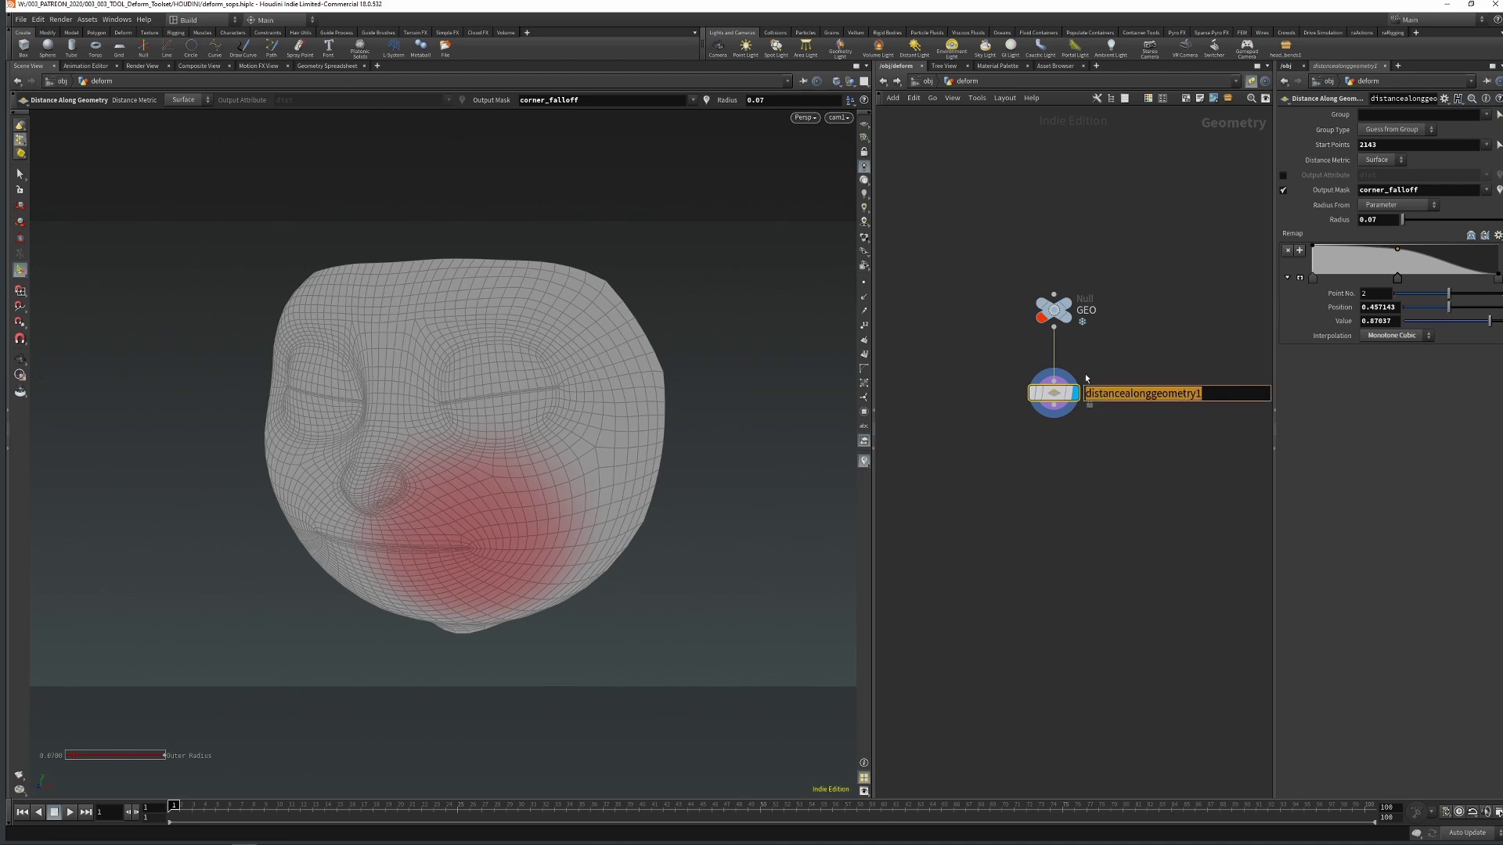
pyautogui.write('corner_falloff_atr')
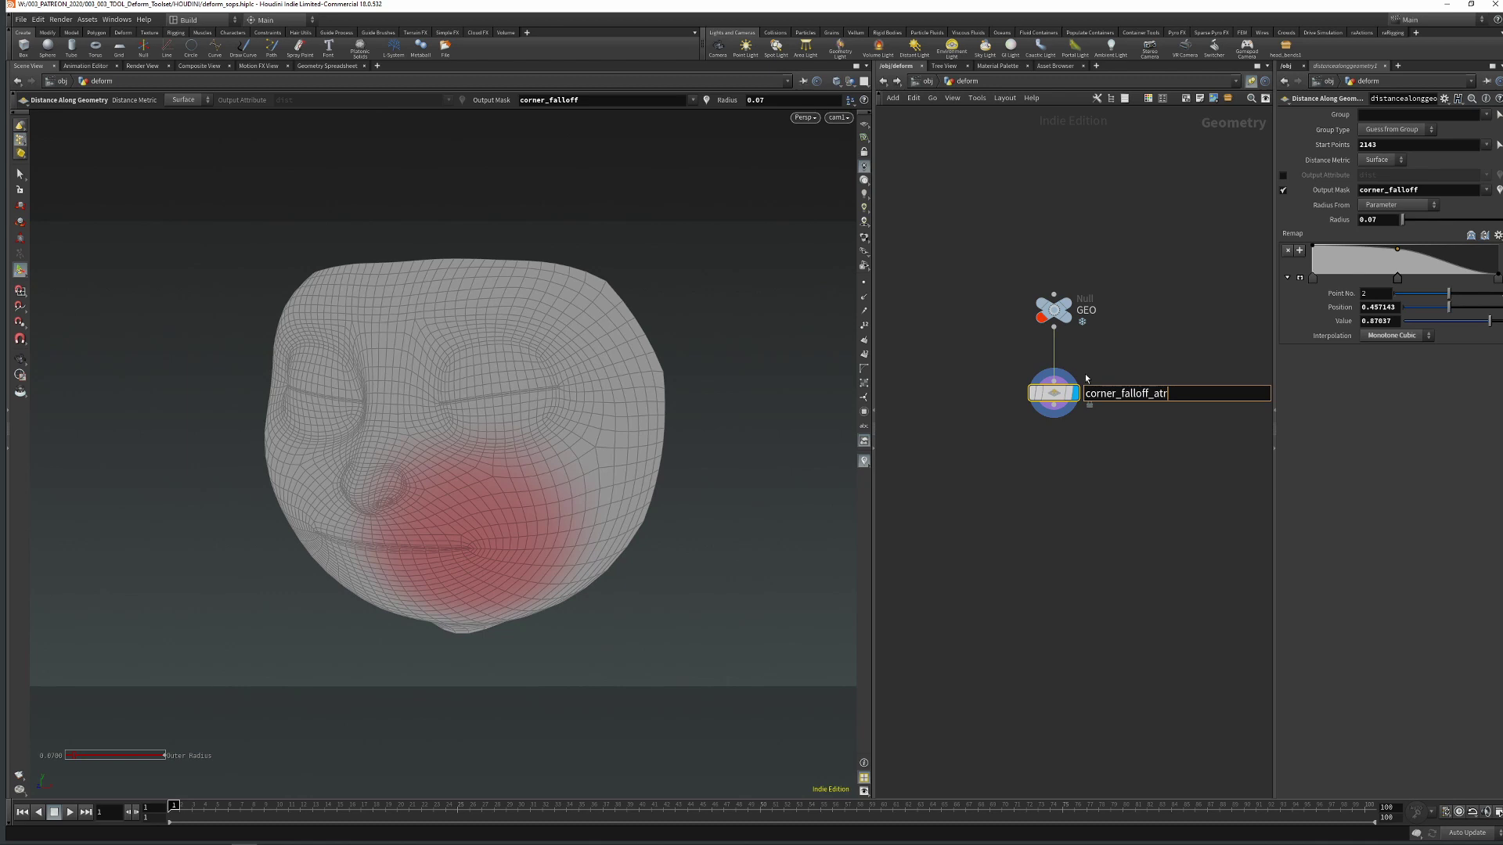
pyautogui.press('BackSpace')
pyautogui.write('tr')
pyautogui.press('Return')
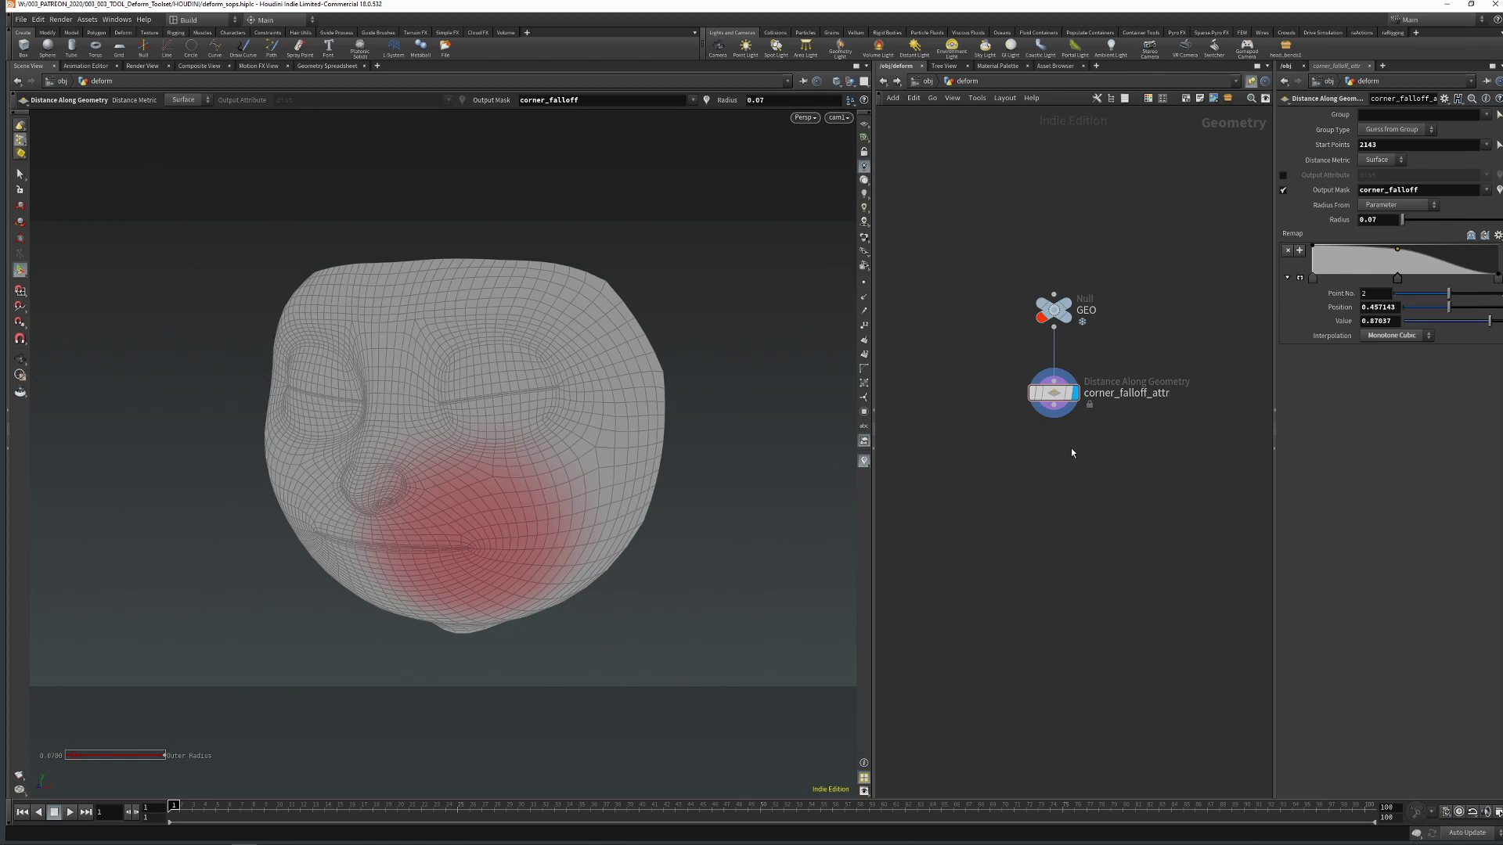
# Add an RRig Transform Deform node below corner_falloff_attr, connected to it and displayed
pyautogui.press('Tab')
pyautogui.write('tran')
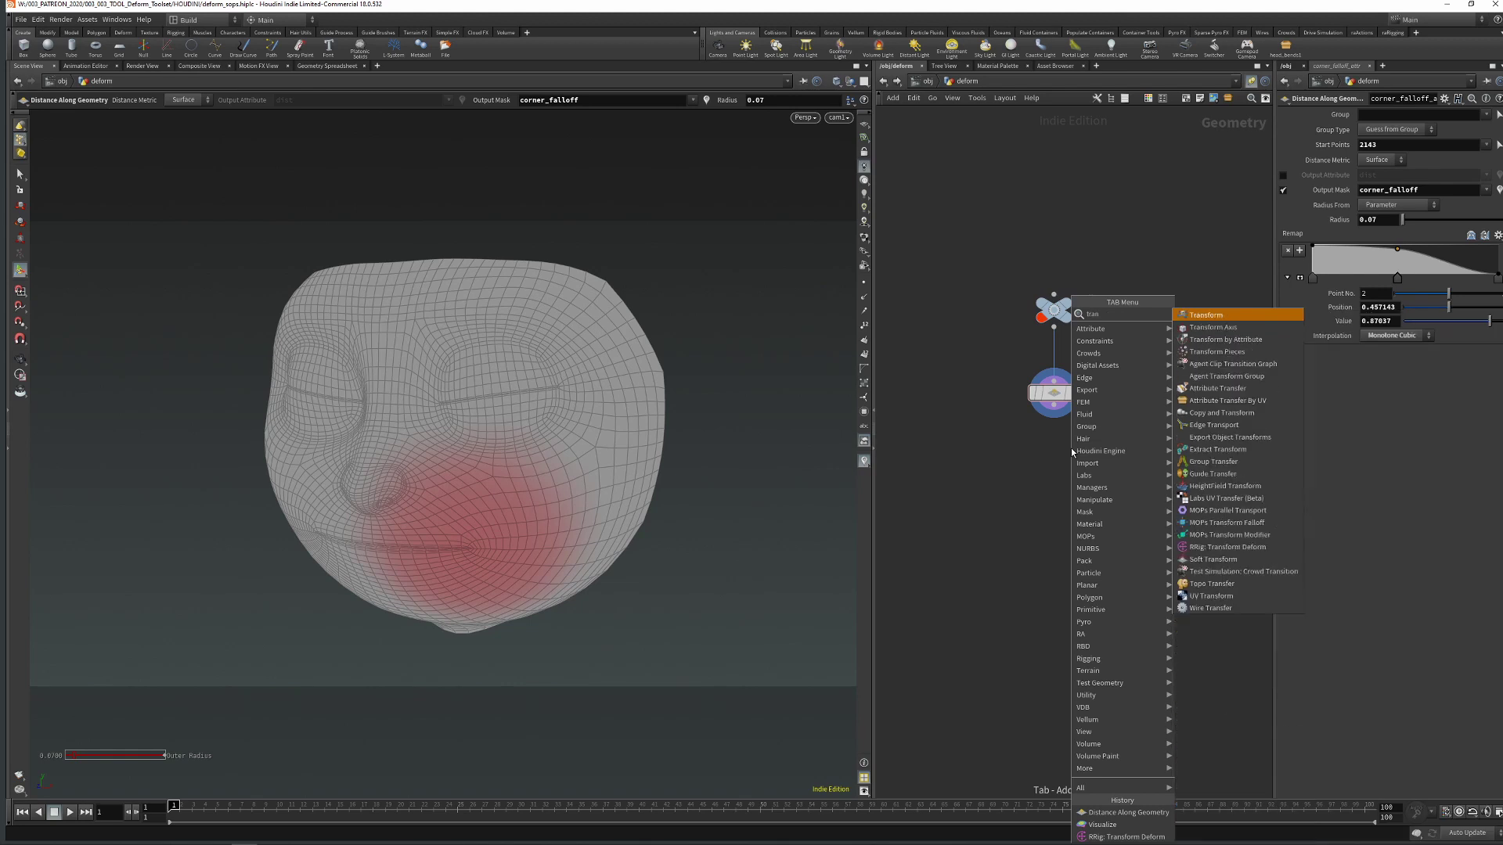
pyautogui.write('sf de')
pyautogui.press('Return')
pyautogui.click(1071, 447)
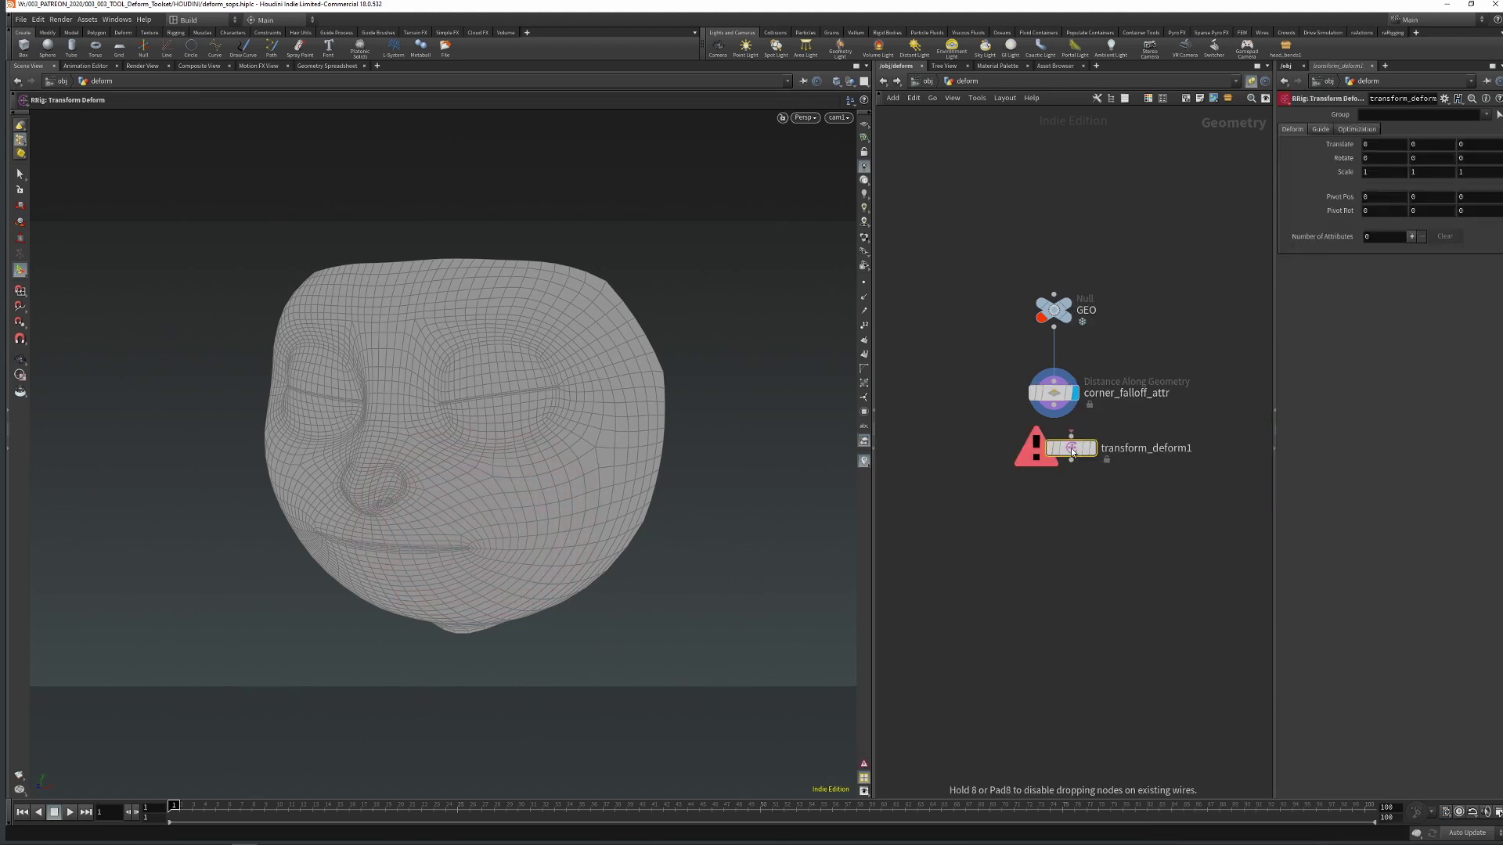
pyautogui.click(1074, 458)
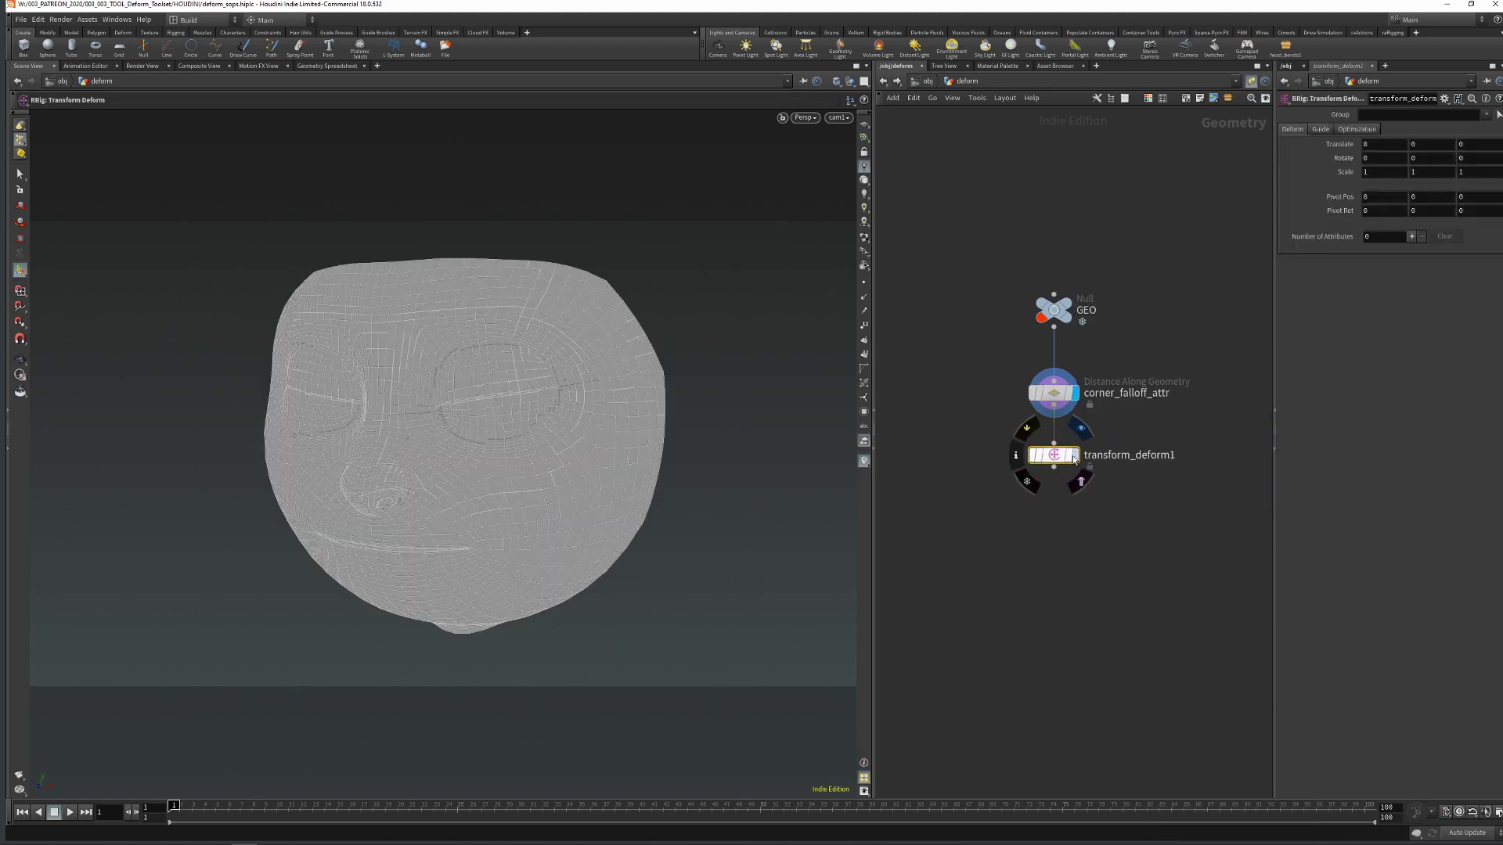
pyautogui.click(1074, 457)
# Turn on the Transform Deform guide display and show the face mesh in wireframe
pyautogui.click(1320, 129)
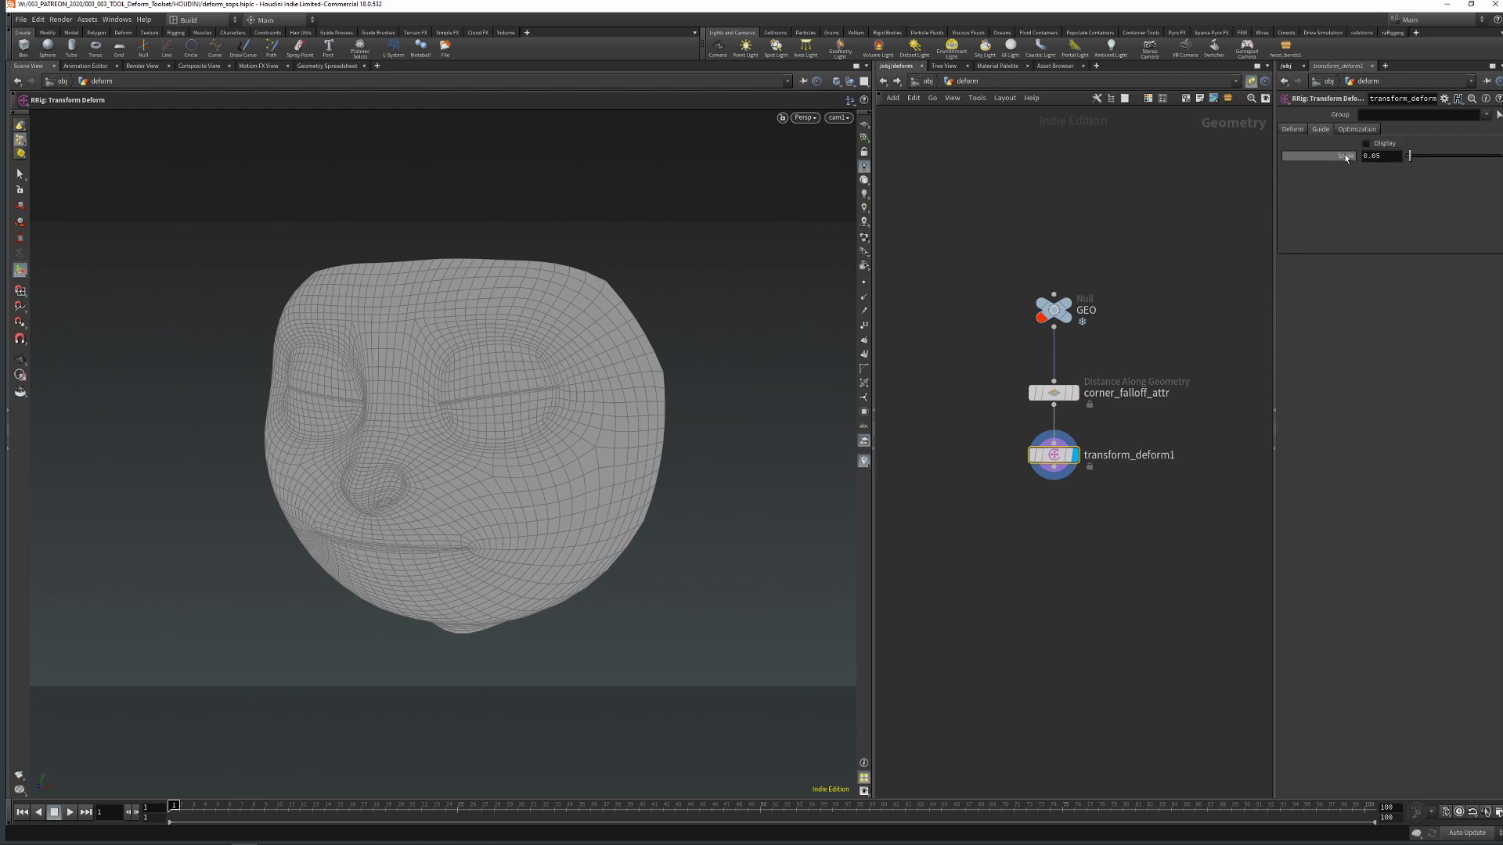
pyautogui.press('w')
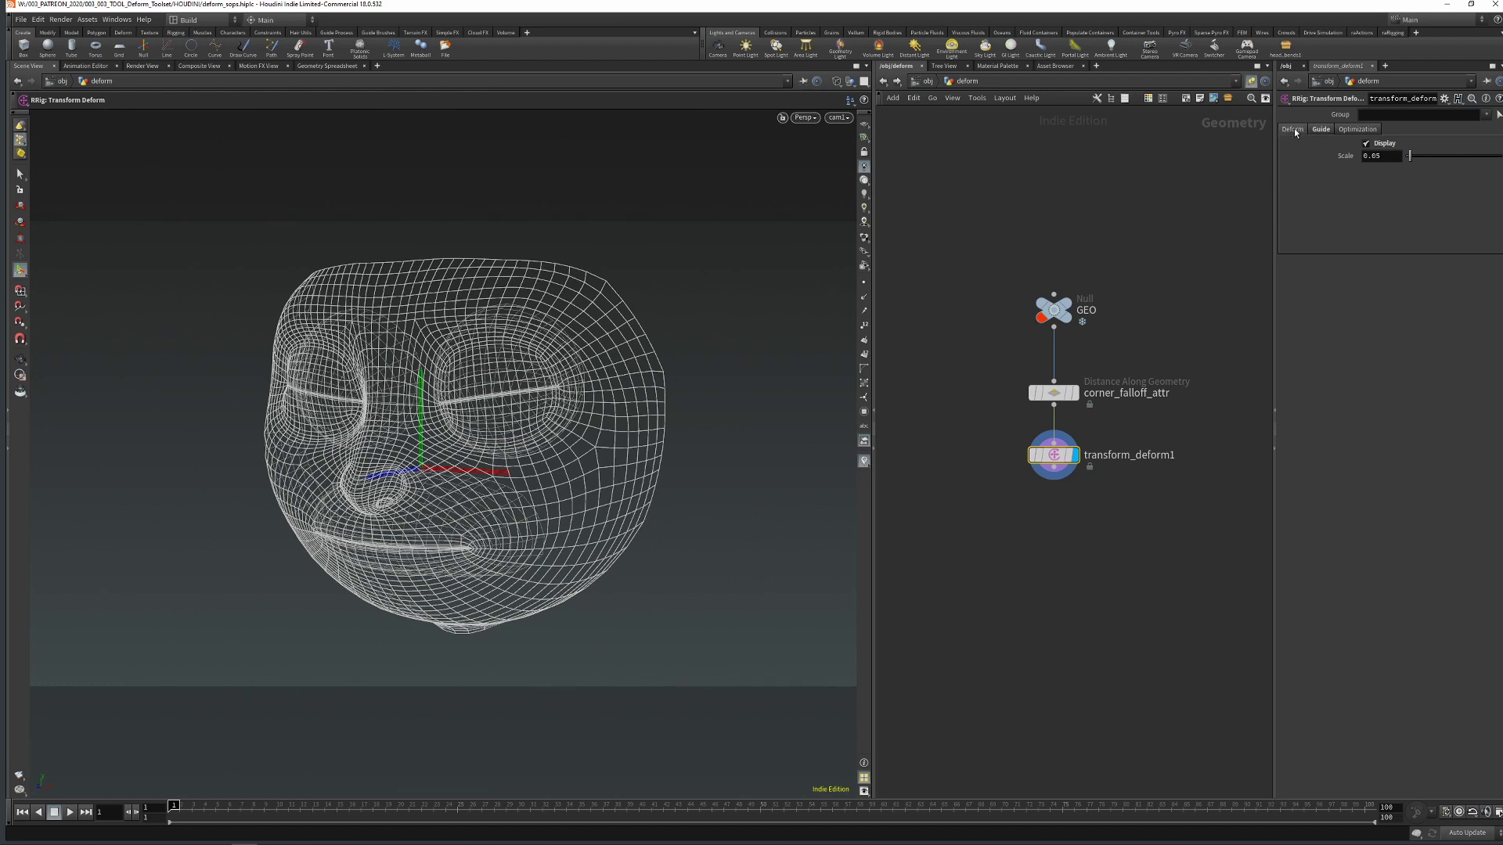
pyautogui.click(1321, 129)
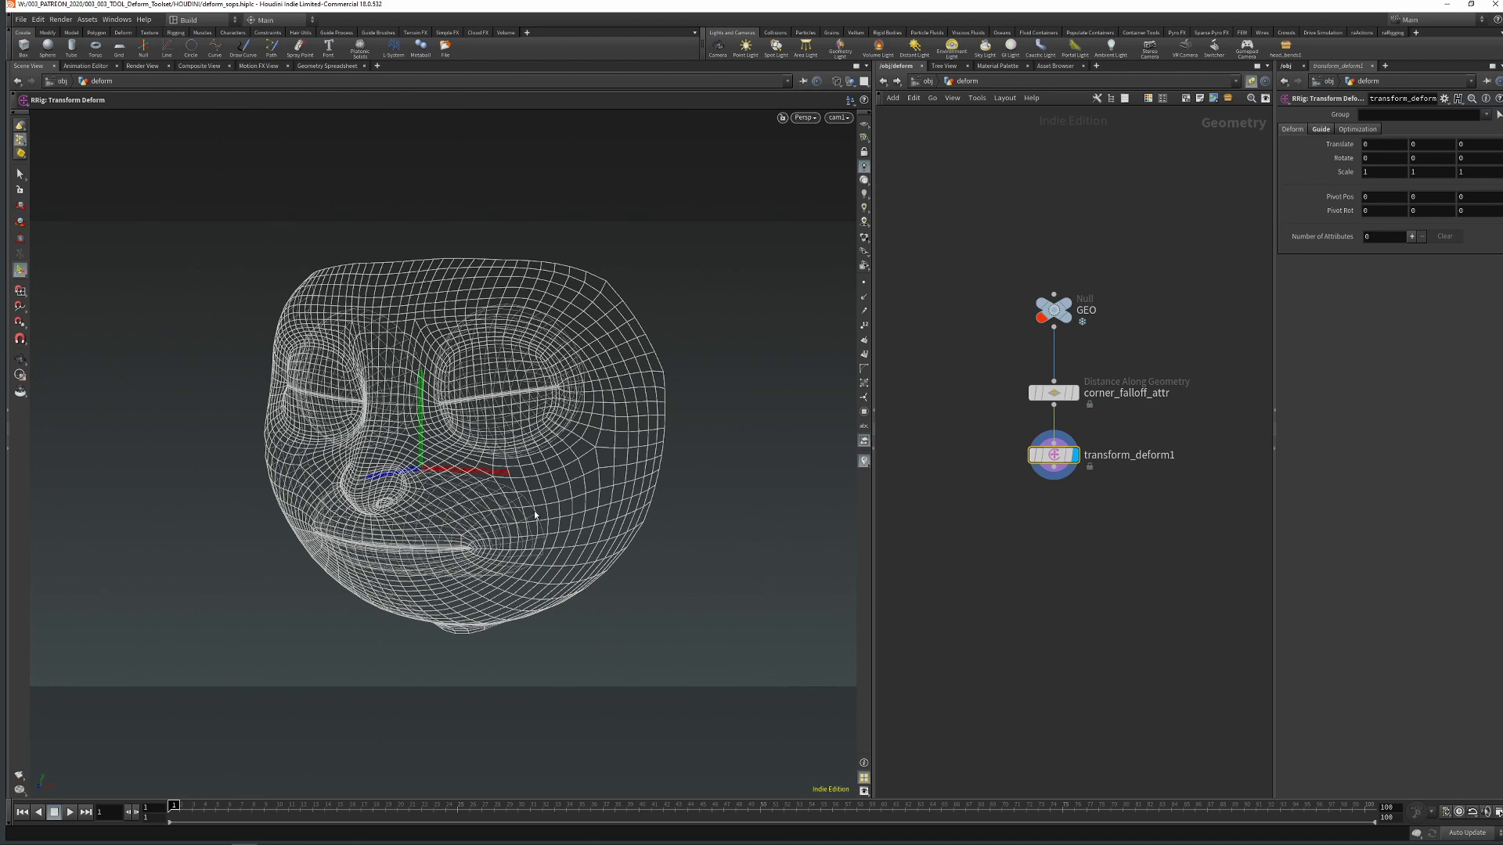
# Move the deformer's pivot near the mouth corner, to about 0.049, -0.03, 0.047, and return the mesh to shaded display
pyautogui.moveTo(1461, 192); pyautogui.dragTo(1468, 194, button='middle')
pyautogui.moveTo(1375, 198)
pyautogui.mouseDown(button='middle')
pyautogui.moveTo(1370, 243)
pyautogui.moveTo(1472, 243)
pyautogui.moveTo(1409, 221)
pyautogui.moveTo(1473, 212)
pyautogui.moveTo(1472, 238)
pyautogui.moveTo(1232, 258)
pyautogui.moveTo(1392, 226)
pyautogui.moveTo(1374, 224)
pyautogui.moveTo(1401, 198)
pyautogui.moveTo(1438, 225)
pyautogui.moveTo(1416, 225)
pyautogui.mouseUp(button='middle')
pyautogui.press('w')
pyautogui.keyDown('alt'); pyautogui.moveTo(715, 539); pyautogui.dragTo(564, 533); pyautogui.keyUp('alt')
pyautogui.keyDown('alt'); pyautogui.moveTo(563, 533); pyautogui.dragTo(890, 467, button='right'); pyautogui.keyUp('alt')
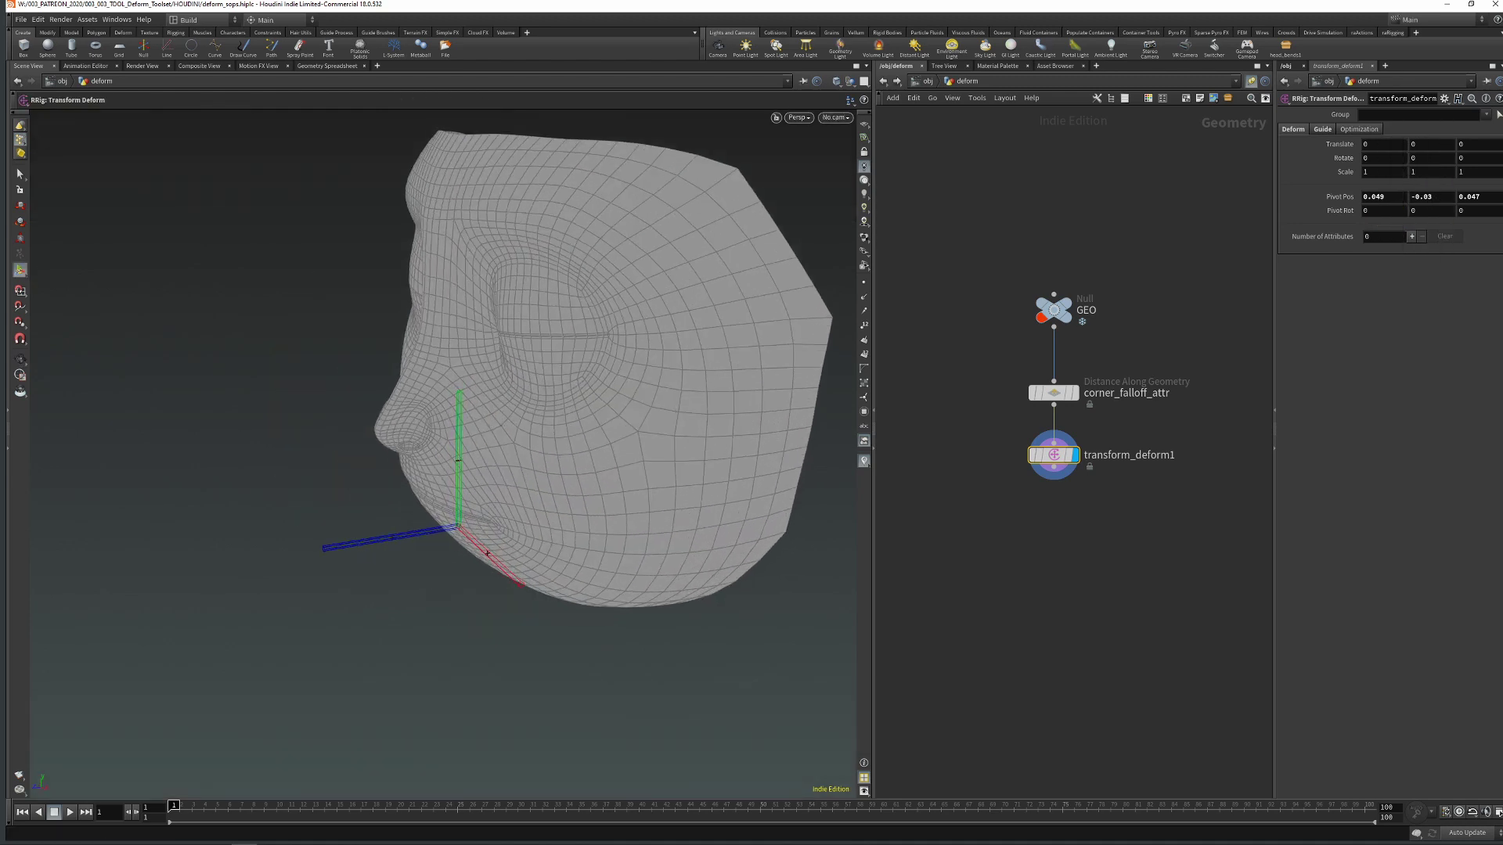
# Refine the pivot position to 0.045, -0.032, 0.032, set its Y rotation to 25 and restore the cam1 view
pyautogui.moveTo(1481, 201); pyautogui.dragTo(1390, 244, button='middle')
pyautogui.keyDown('alt'); pyautogui.moveTo(392, 446); pyautogui.dragTo(548, 462); pyautogui.keyUp('alt')
pyautogui.moveTo(1386, 196); pyautogui.dragTo(1453, 186, button='middle')
pyautogui.keyDown('alt'); pyautogui.moveTo(574, 468); pyautogui.dragTo(525, 493); pyautogui.keyUp('alt')
pyautogui.press('Return')
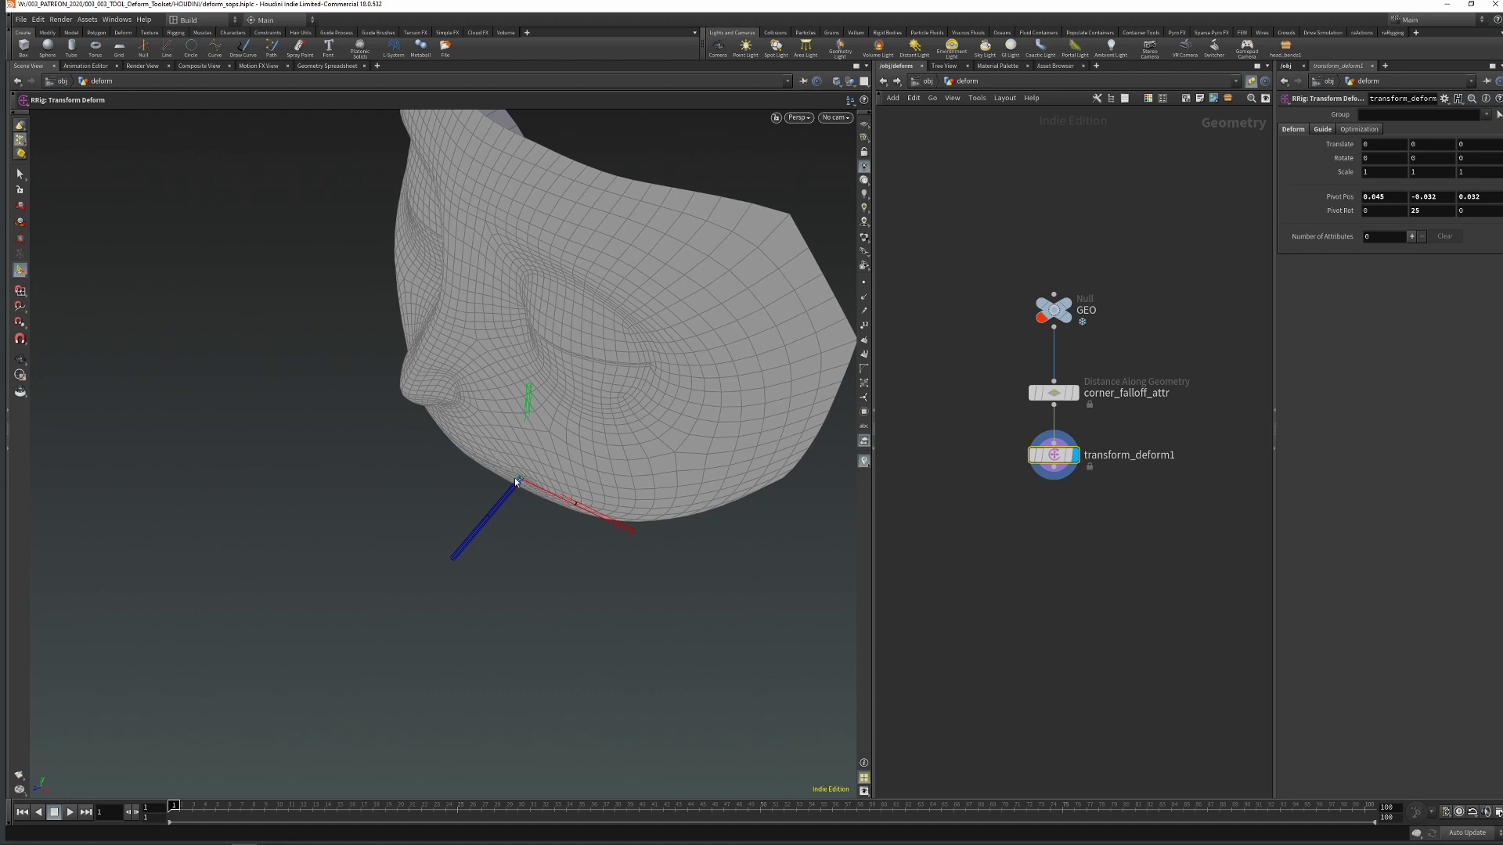
pyautogui.keyDown('alt'); pyautogui.moveTo(539, 510); pyautogui.dragTo(571, 419); pyautogui.keyUp('alt')
pyautogui.click(836, 118)
pyautogui.click(837, 156)
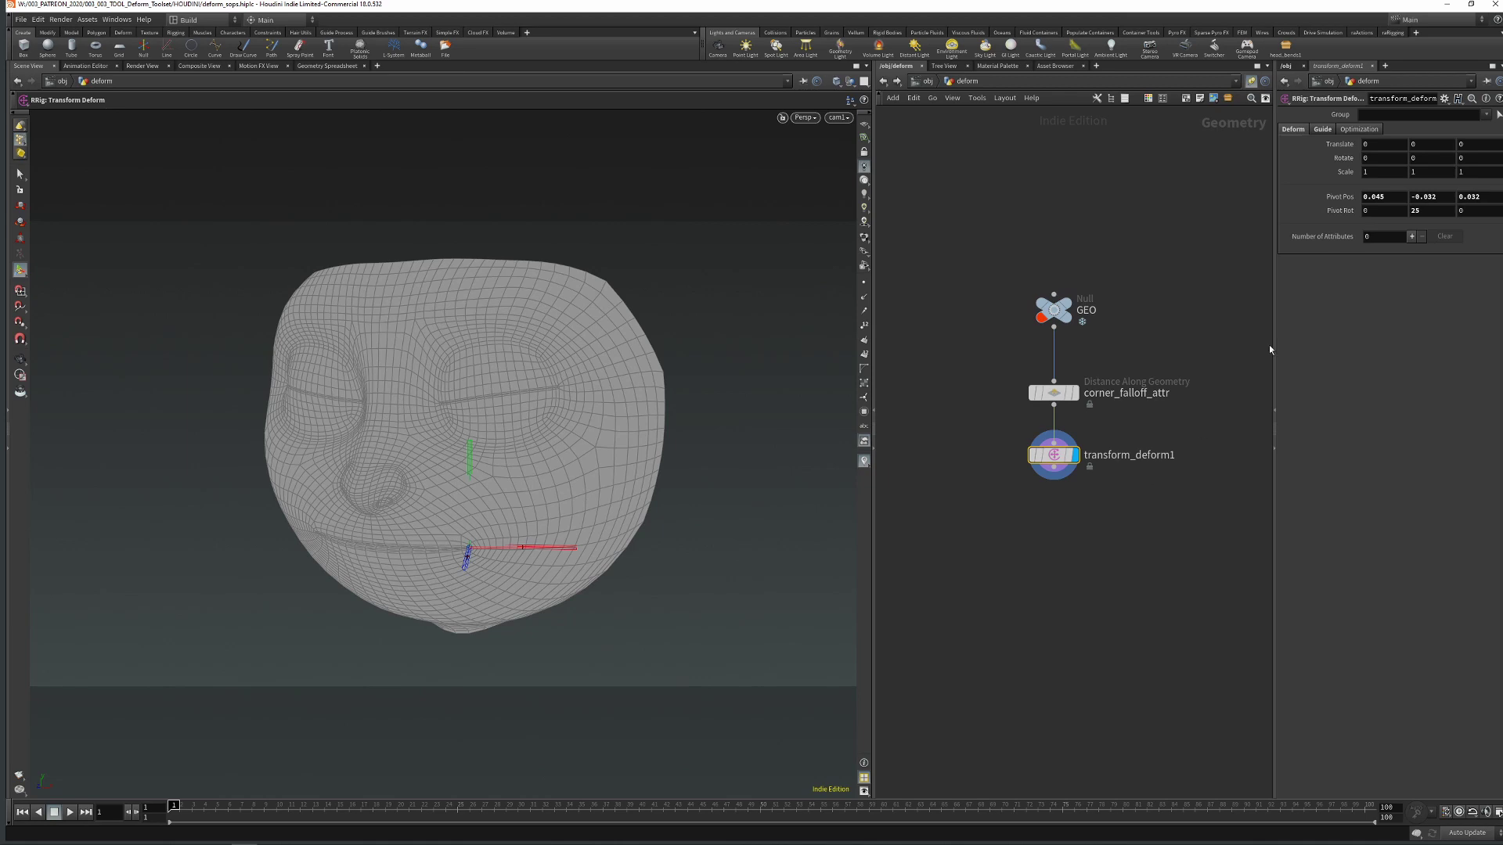
# Add one deform attribute to the Transform Deform node and assign corner_falloff to it
pyautogui.click(1411, 237)
pyautogui.click(1493, 268)
pyautogui.click(1495, 284)
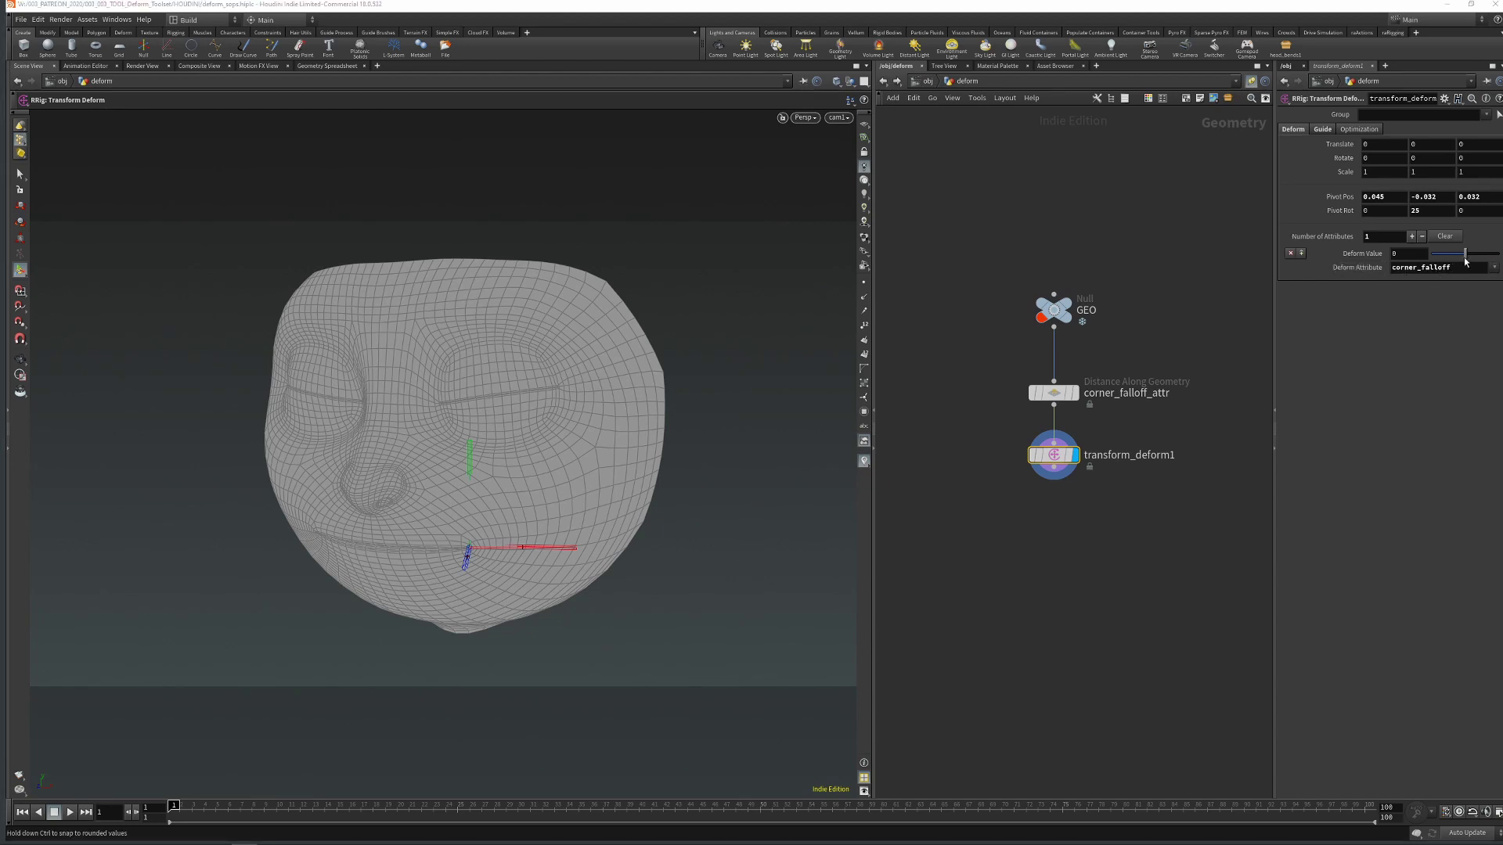
# Try an X translation of 0.1 on the mouth corner while varying the Deform Value, down to about -0.37
pyautogui.moveTo(1464, 255); pyautogui.dragTo(1429, 256)
pyautogui.keyDown('ctrl'); pyautogui.middleClick(1419, 256); pyautogui.keyUp('ctrl')
pyautogui.click(1377, 144)
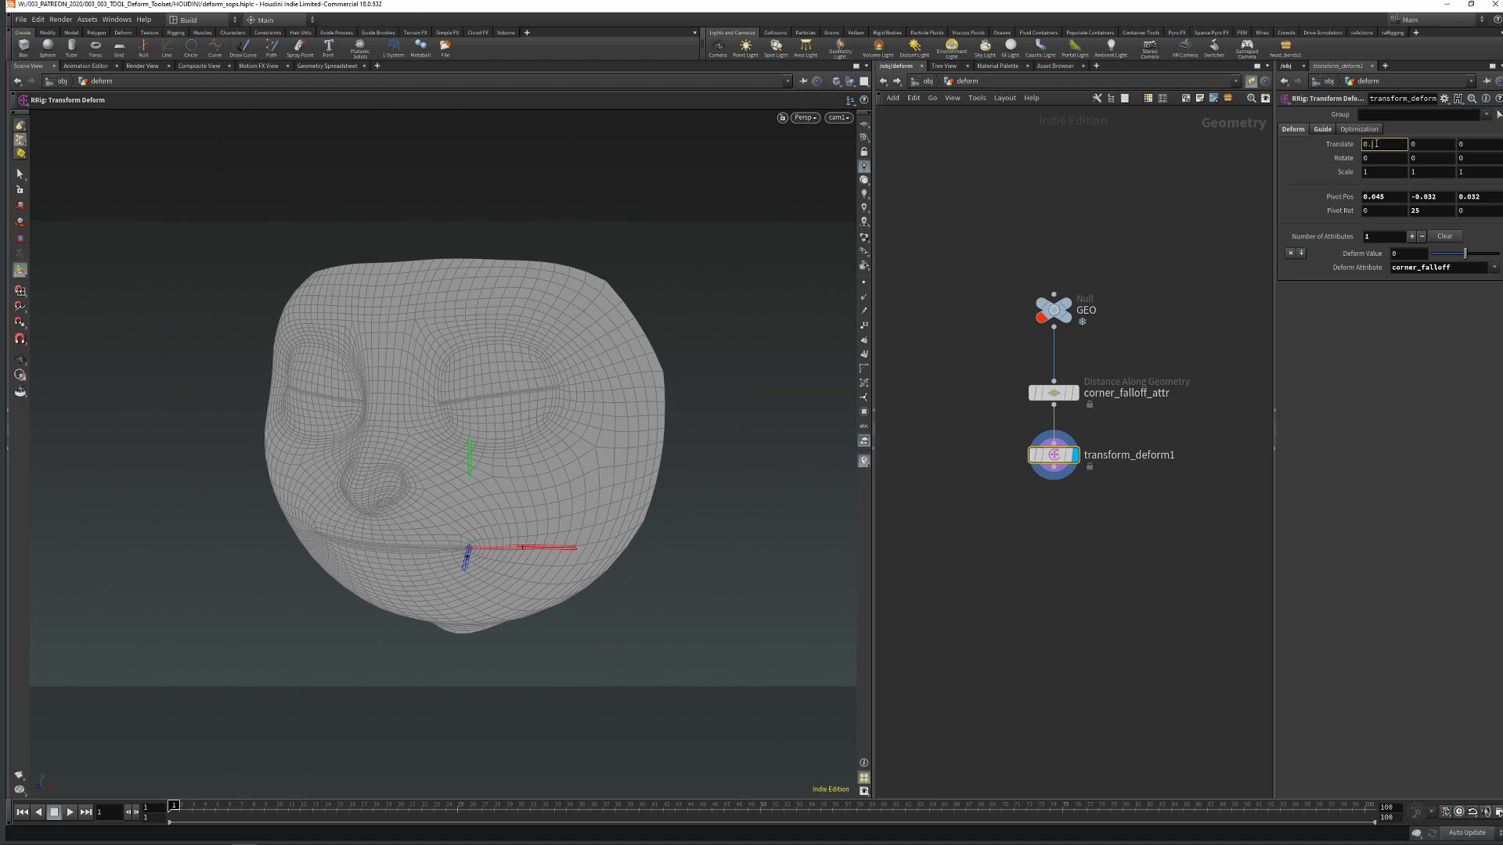
pyautogui.press('Return')
pyautogui.moveTo(1465, 253); pyautogui.dragTo(1452, 254)
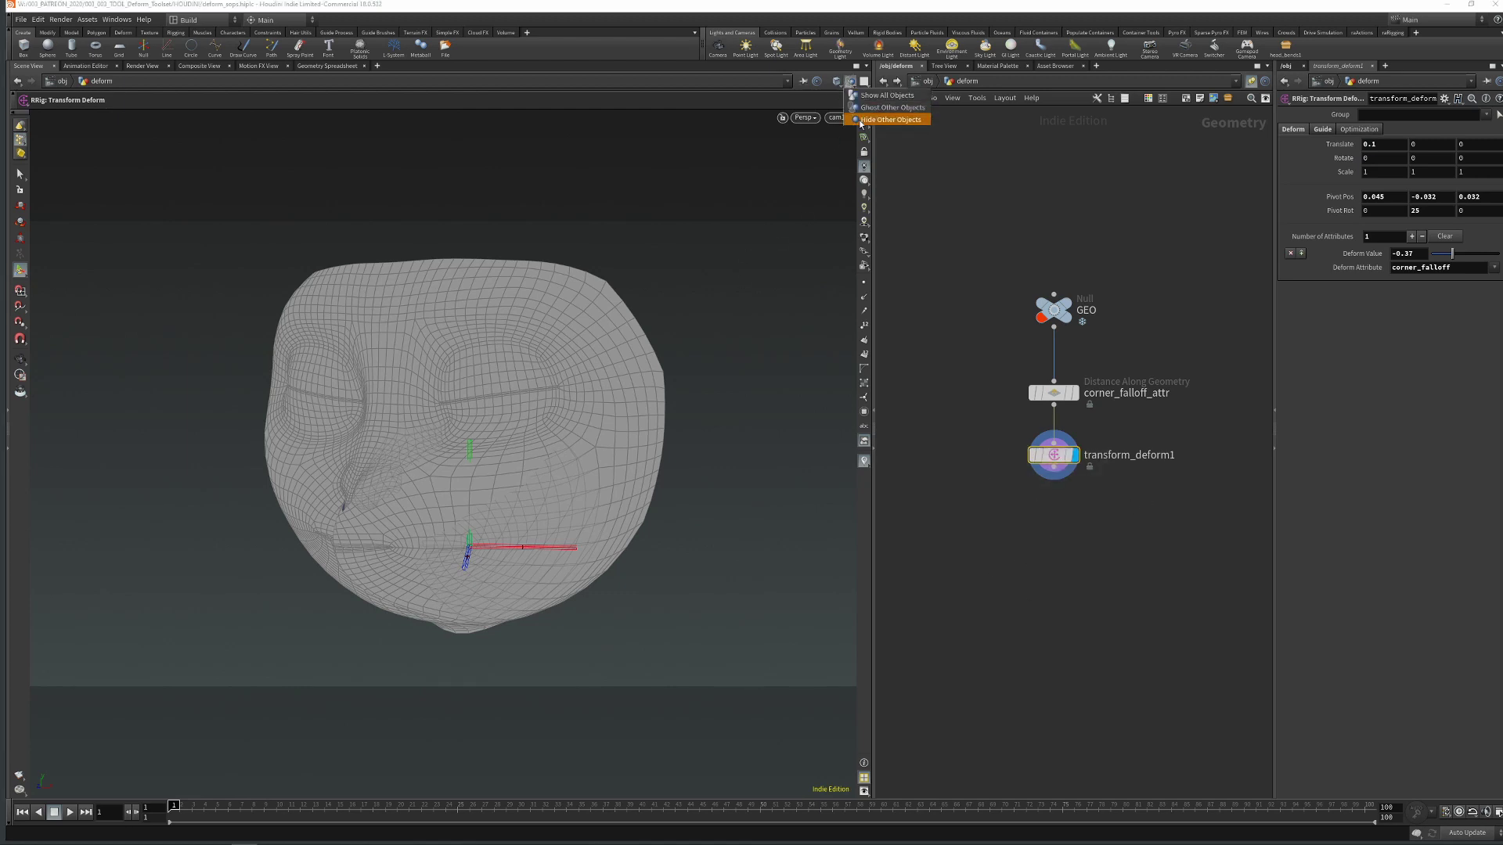
pyautogui.moveTo(1452, 255)
pyautogui.mouseDown()
pyautogui.moveTo(1478, 250)
pyautogui.moveTo(1457, 243)
pyautogui.mouseUp()
pyautogui.moveTo(1481, 247); pyautogui.dragTo(1462, 244)
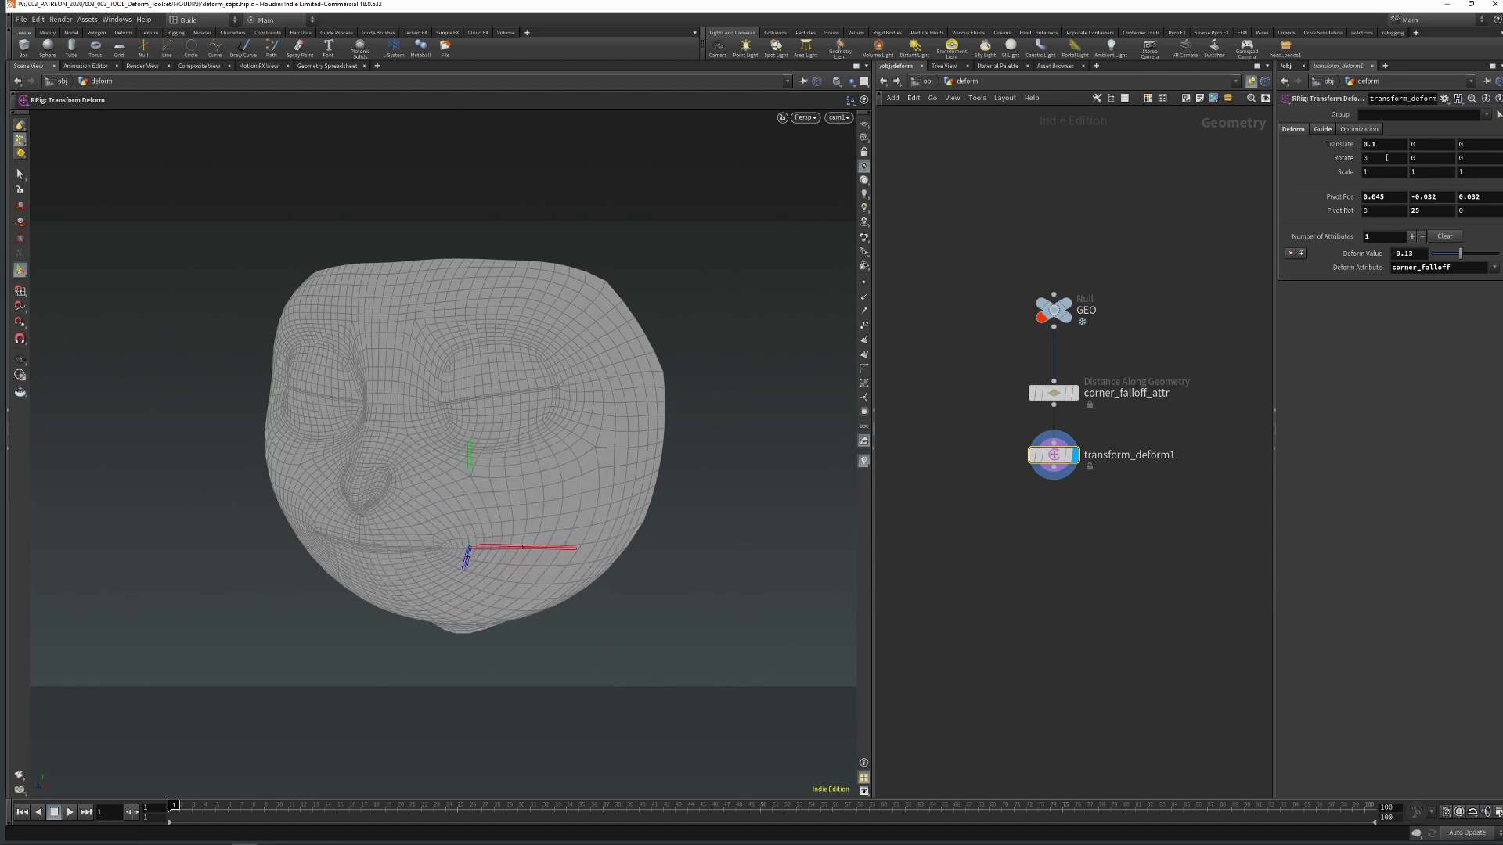
pyautogui.click(1082, 569)
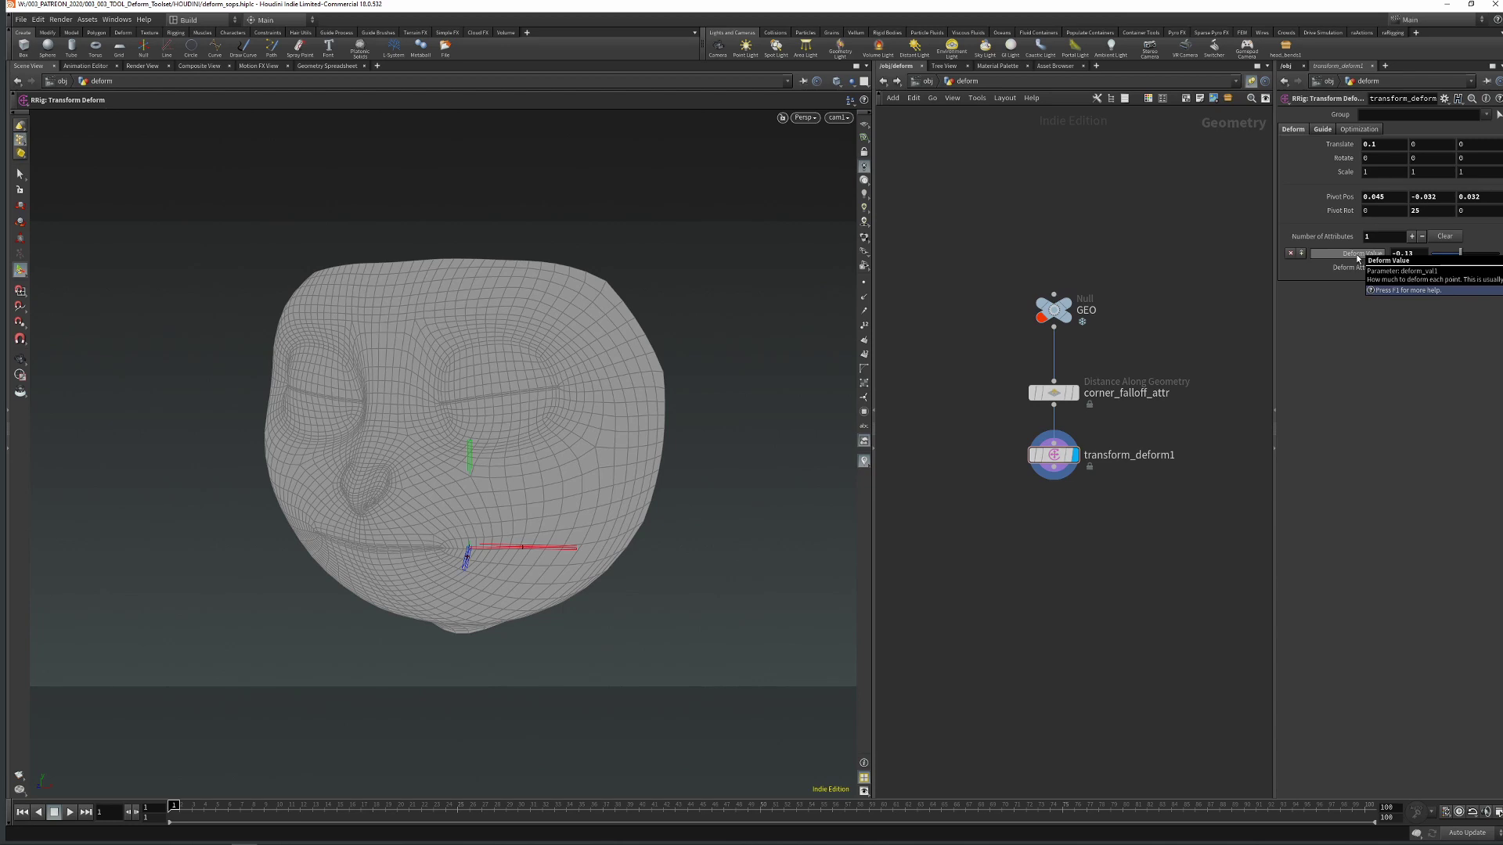
# Set the Deform Value of the corner_falloff attribute to 1
pyautogui.moveTo(1418, 255); pyautogui.dragTo(1356, 256)
pyautogui.write('1')
pyautogui.press('Return')
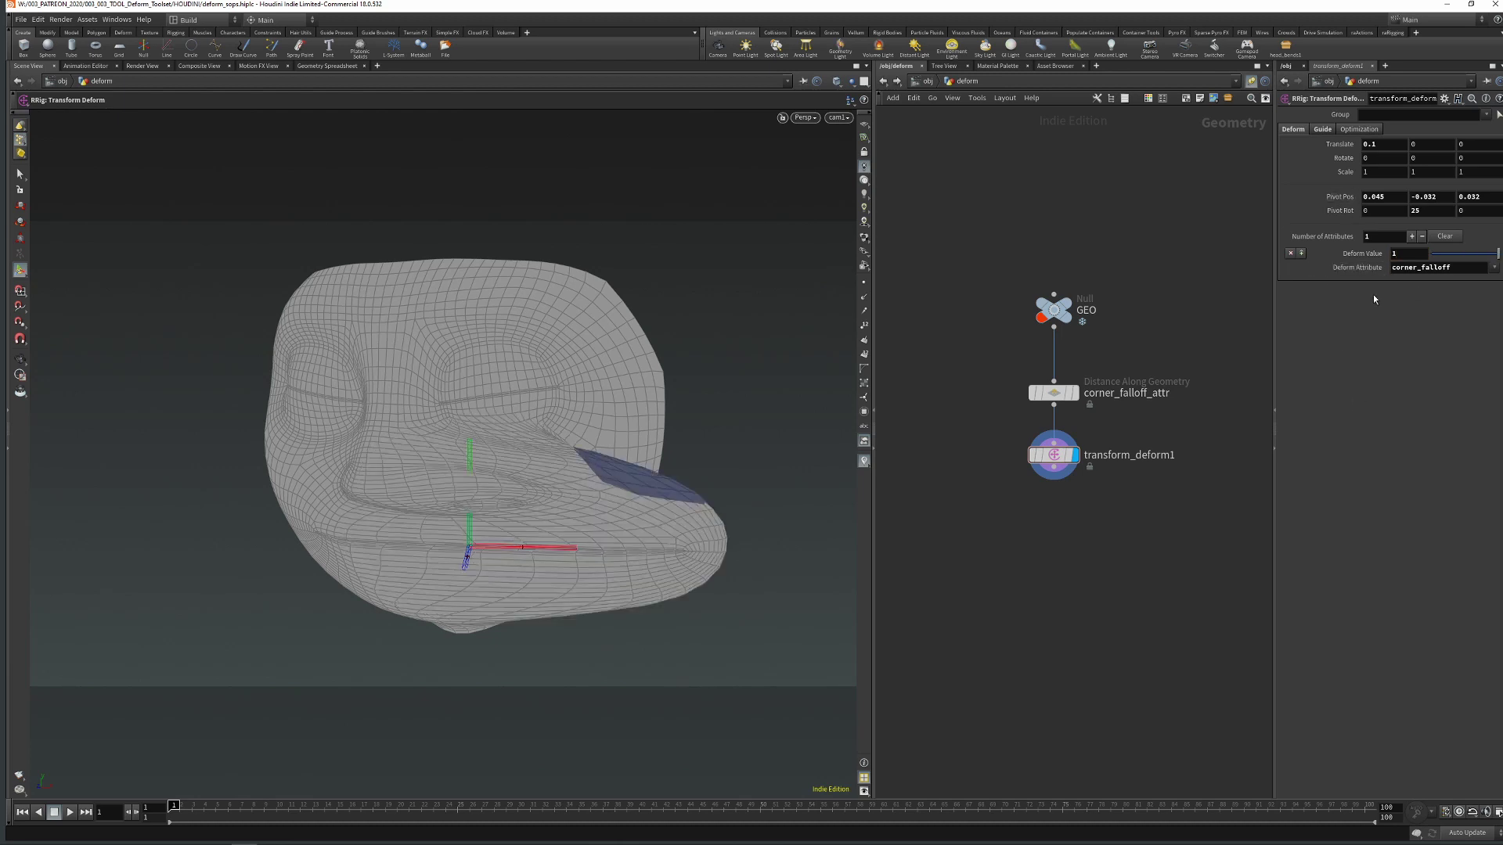
# Try translating and rotating the mouth corner, with an X rotation of -17, and reset both to 0
pyautogui.moveTo(1380, 145); pyautogui.dragTo(485, 235, button='middle')
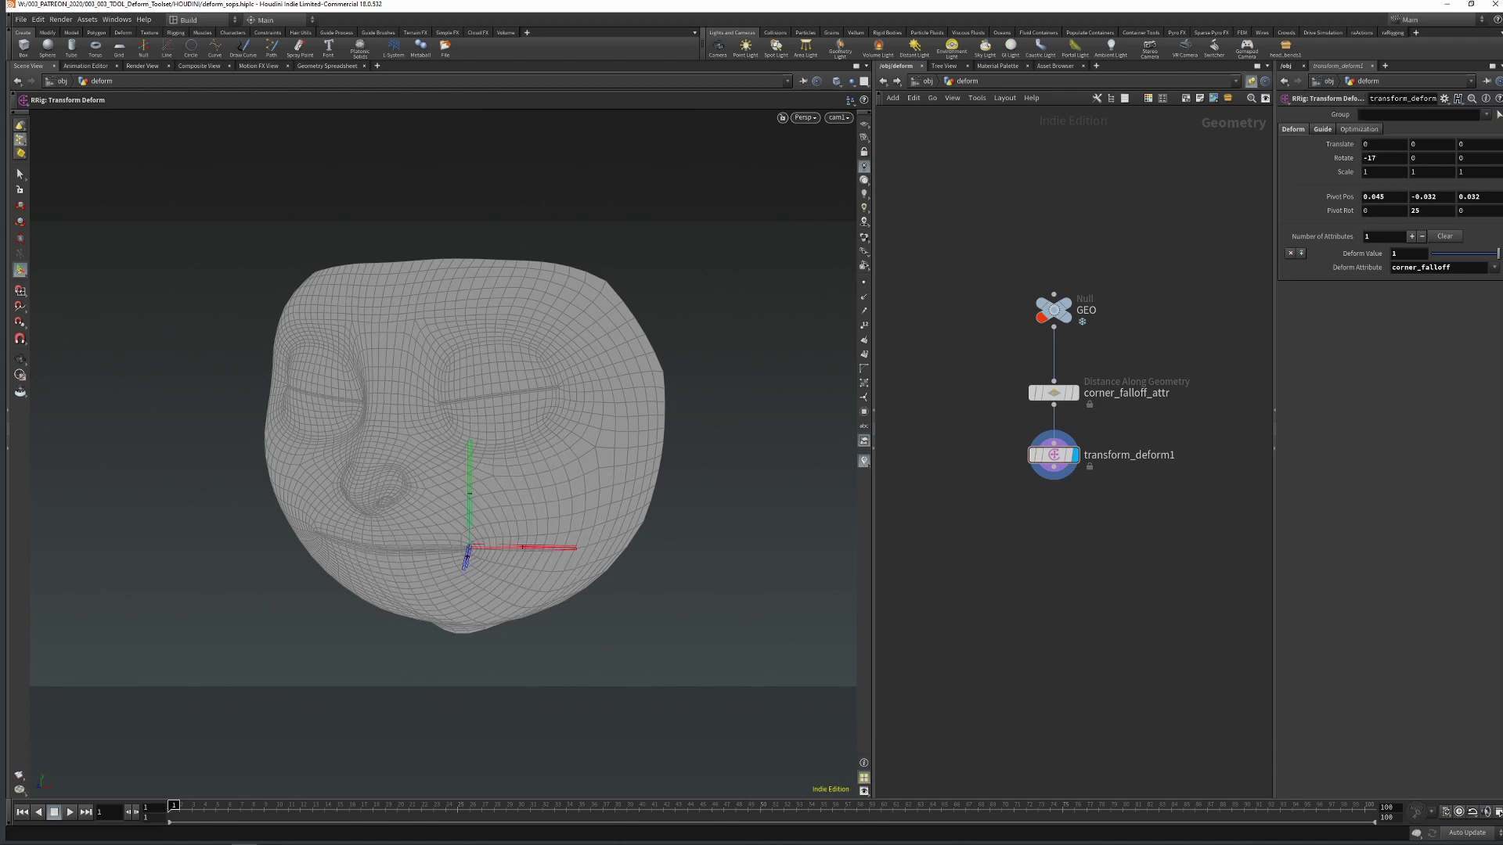
pyautogui.moveTo(1364, 145); pyautogui.dragTo(1428, 147, button='middle')
pyautogui.keyDown('ctrl'); pyautogui.middleClick(1393, 145); pyautogui.keyUp('ctrl')
pyautogui.keyDown('ctrl'); pyautogui.middleClick(1388, 159); pyautogui.keyUp('ctrl')
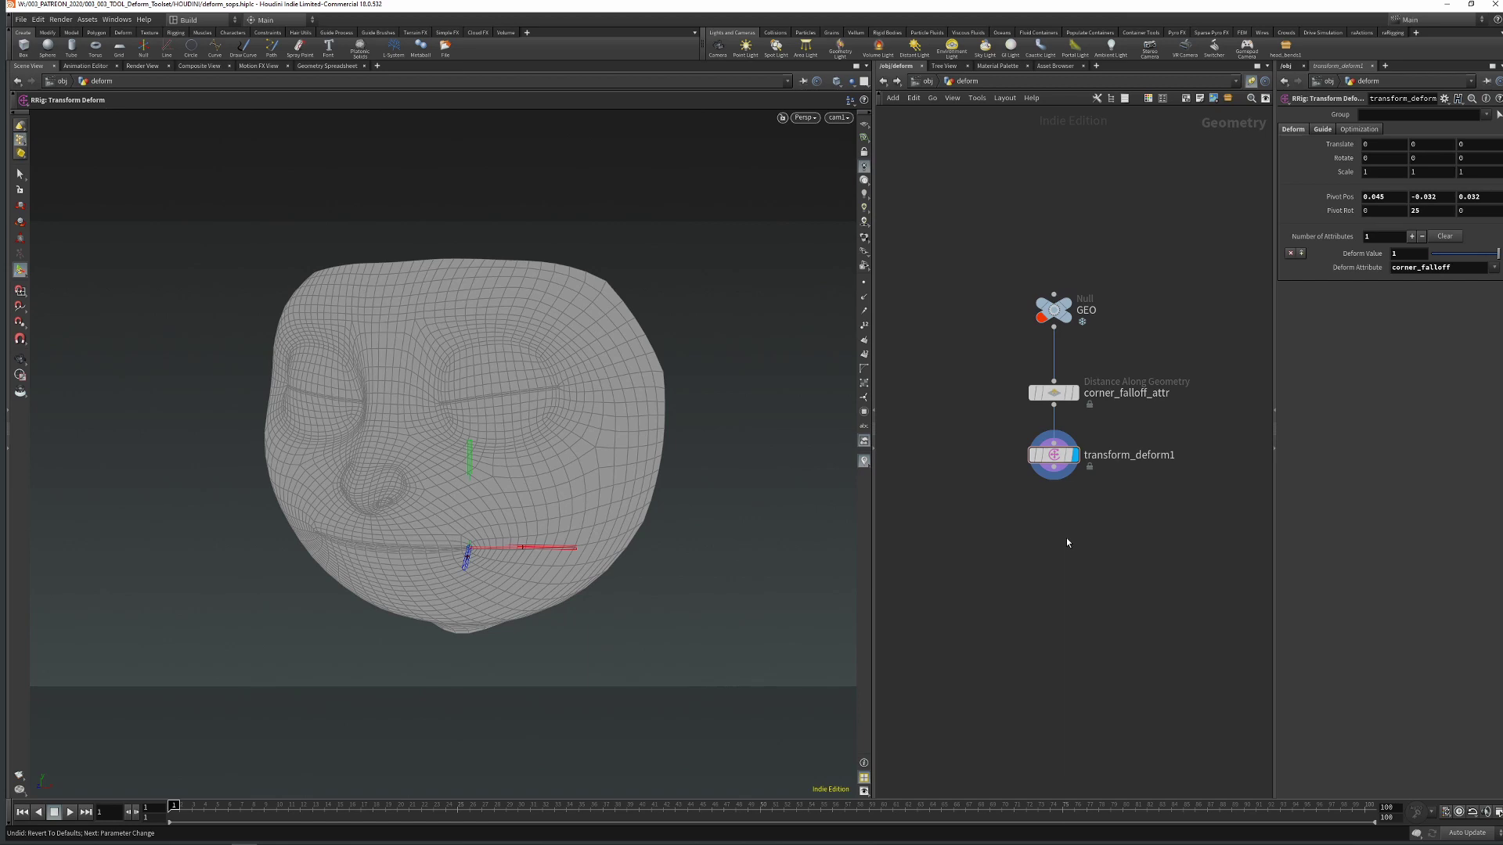
# Add a Distance Along Geometry node and insert it between corner_falloff_attr and transform_deform1
pyautogui.press('Tab')
pyautogui.write('distance')
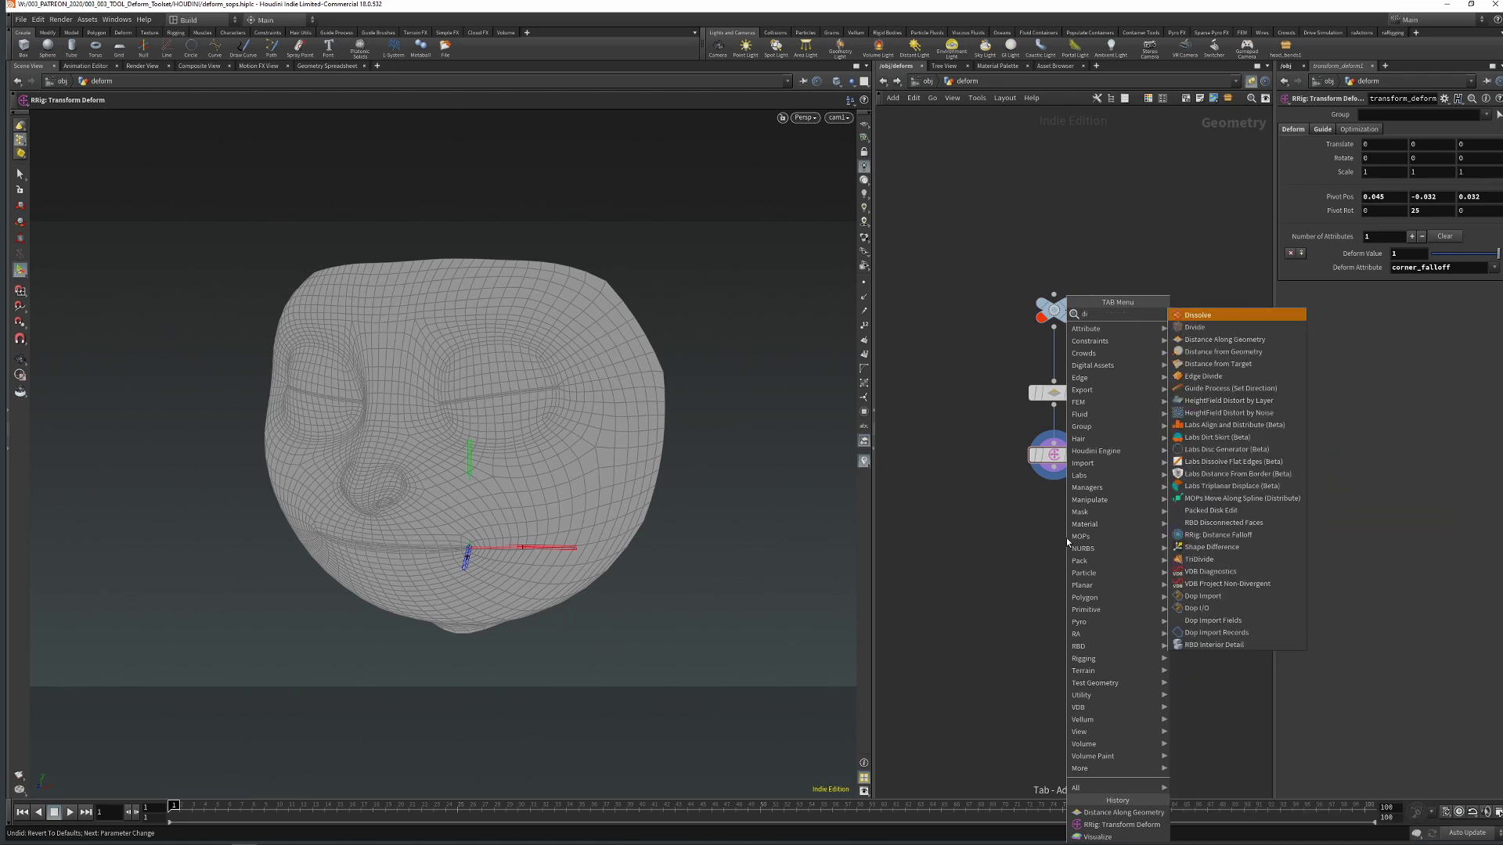
pyautogui.press('Return')
pyautogui.click(1066, 537)
pyautogui.moveTo(1068, 542); pyautogui.dragTo(1066, 443)
# Pick points 1371 and 1382 at the centre of the lips as the new distance node's start points
pyautogui.click(1497, 145)
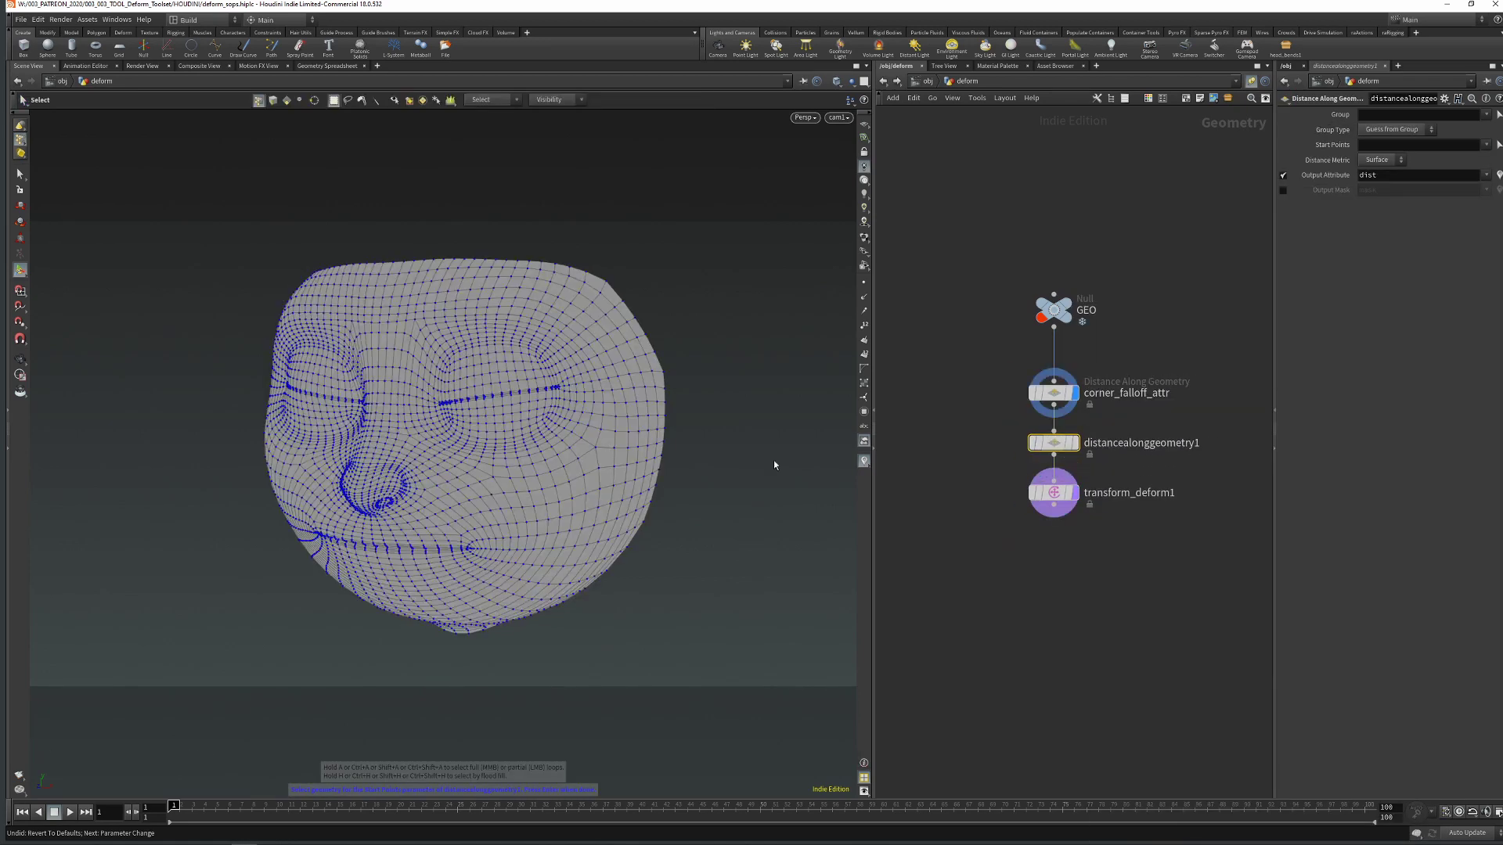
pyautogui.click(373, 539)
pyautogui.keyDown('shift'); pyautogui.click(376, 557); pyautogui.keyUp('shift')
pyautogui.press('Return')
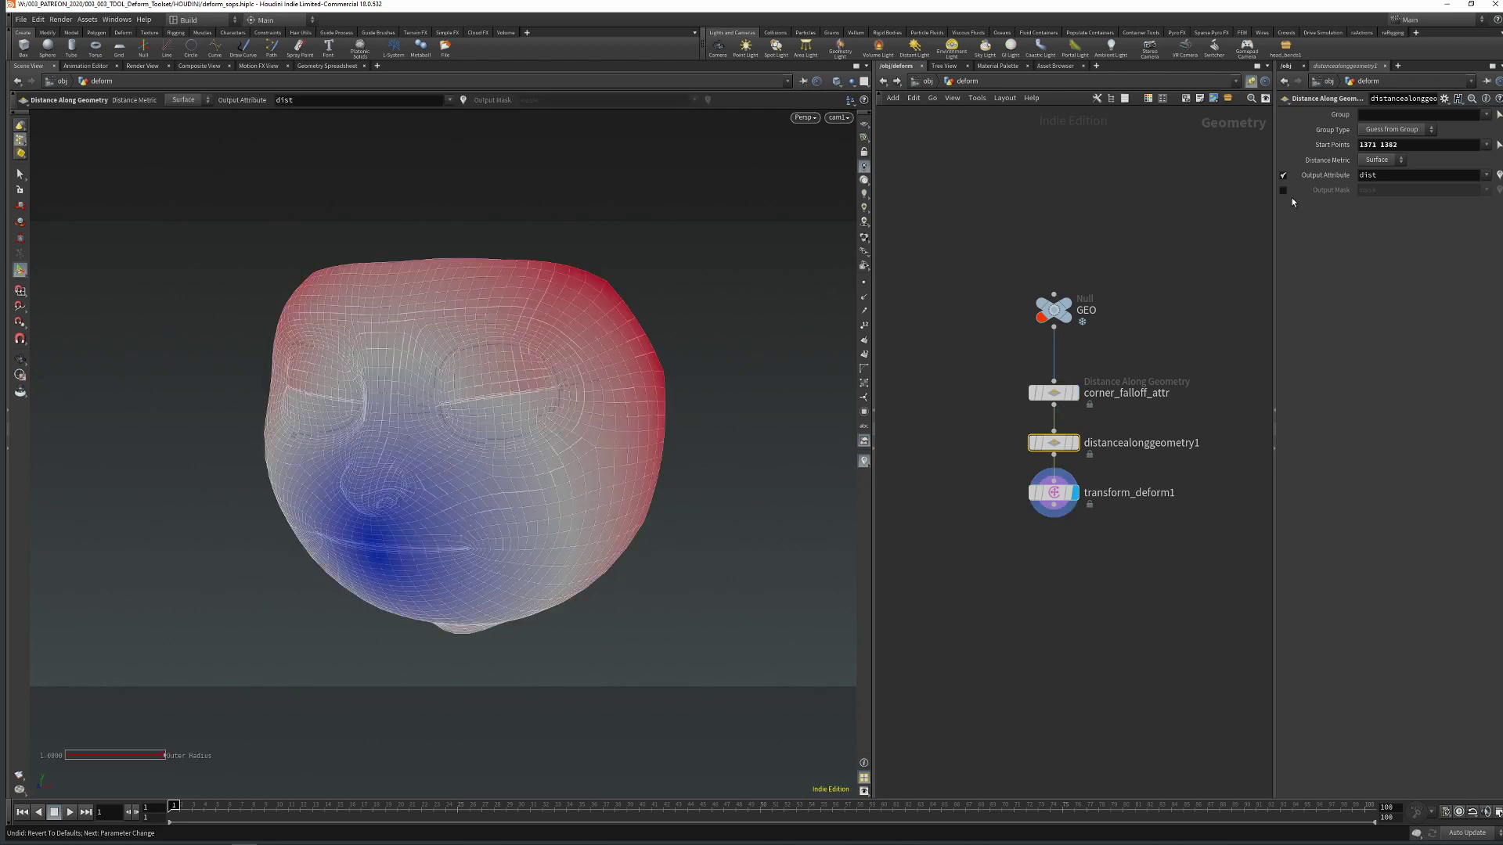
# Turn off the output attribute, enable the output mask and name it centre_falloff
pyautogui.click(1282, 176)
pyautogui.click(1283, 190)
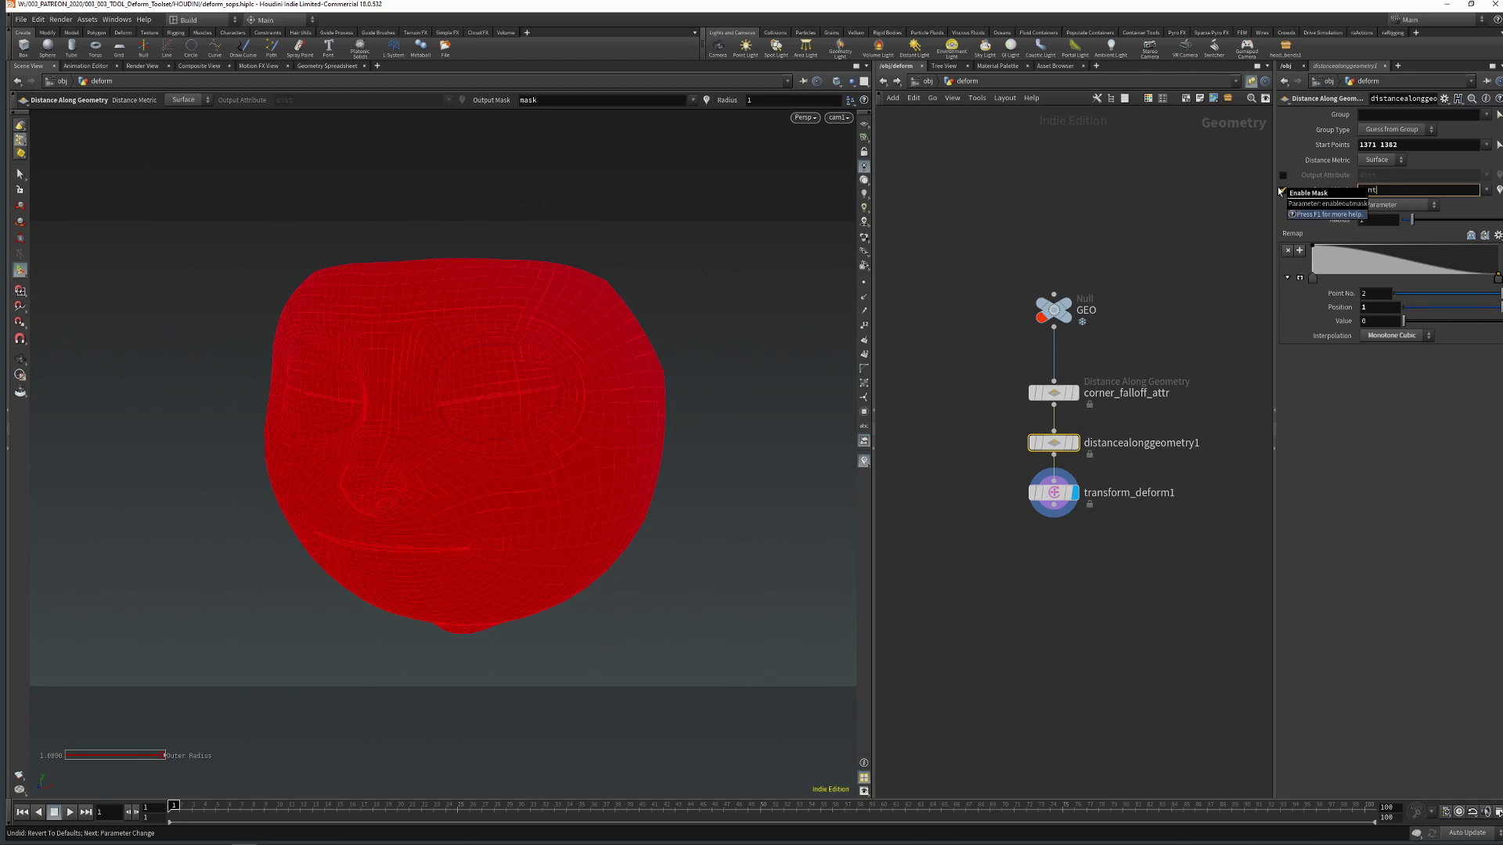
pyautogui.write('centre_falloff')
pyautogui.press('Return')
# Rename the new Distance Along Geometry node as centre_falloff_attr
pyautogui.doubleClick(1195, 444)
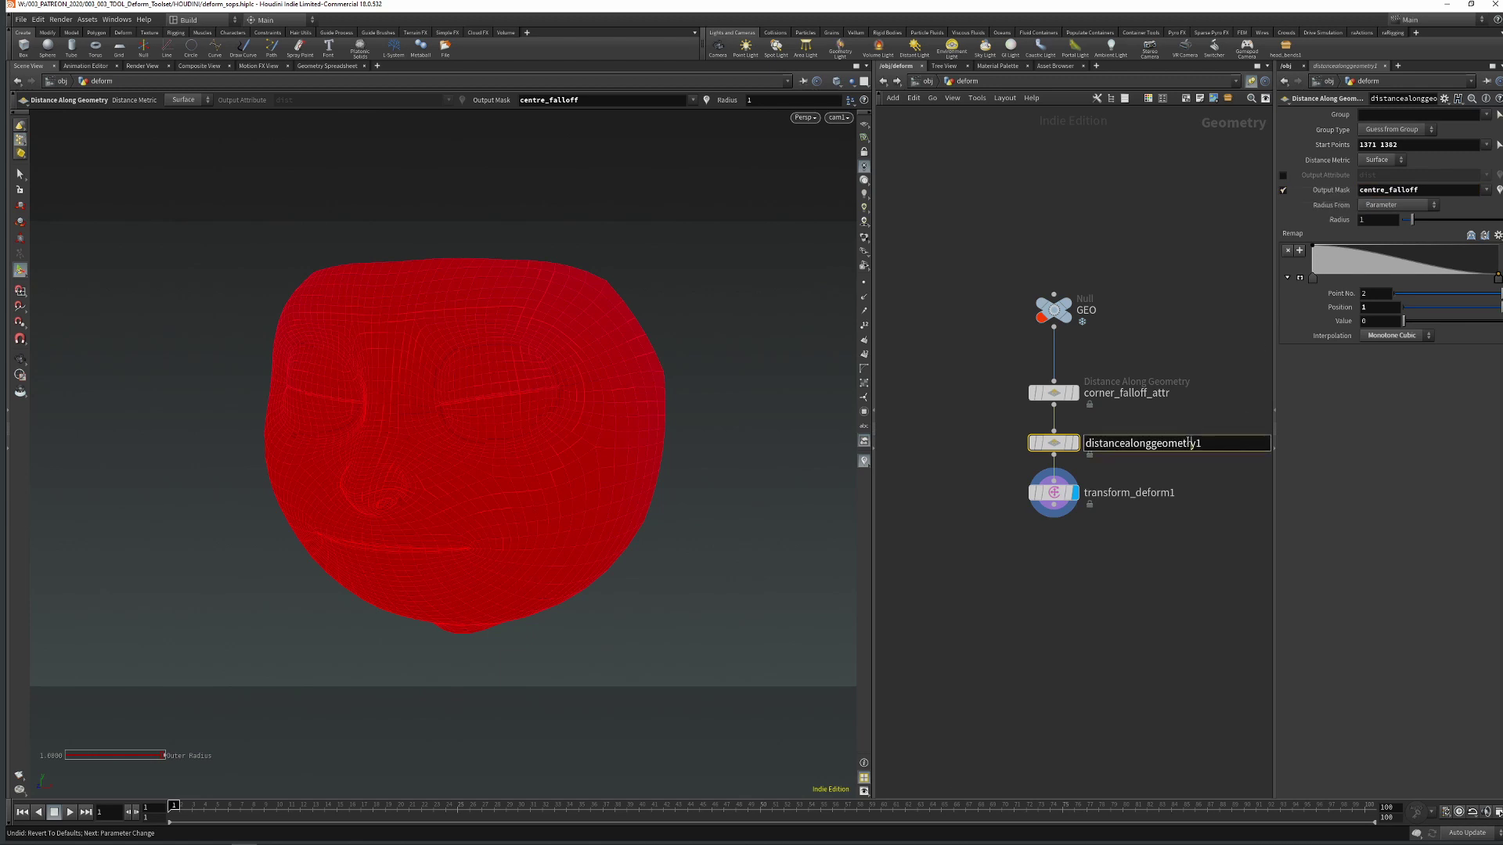
pyautogui.write('centre_falloff_attr')
pyautogui.press('Return')
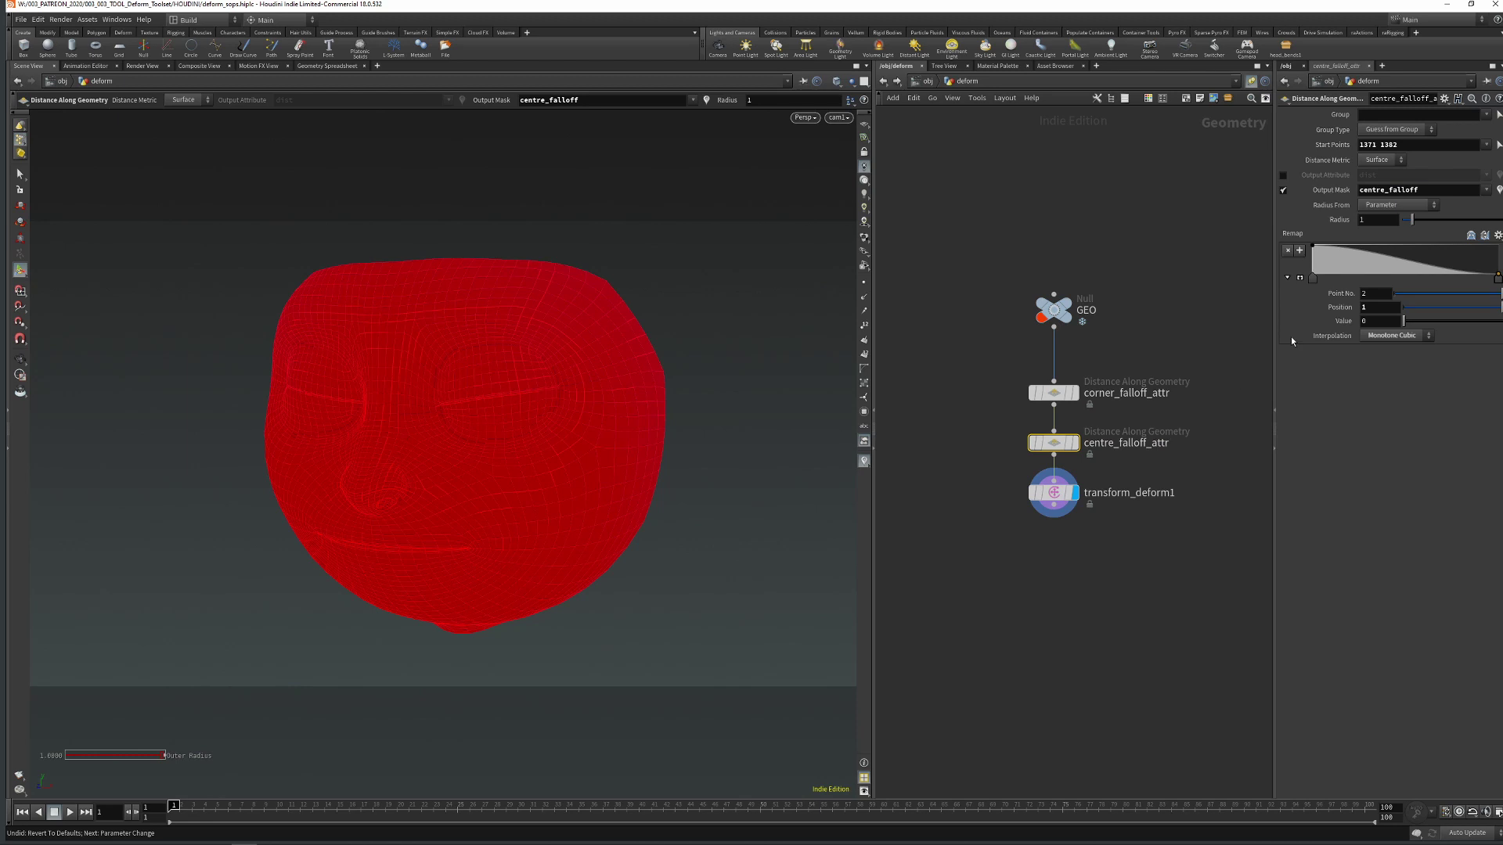
# Set the centre falloff radius to 0.1 and add a remap ramp point at about position 0.36, value 0.72
pyautogui.moveTo(1412, 224); pyautogui.dragTo(1402, 225)
pyautogui.click(1380, 254)
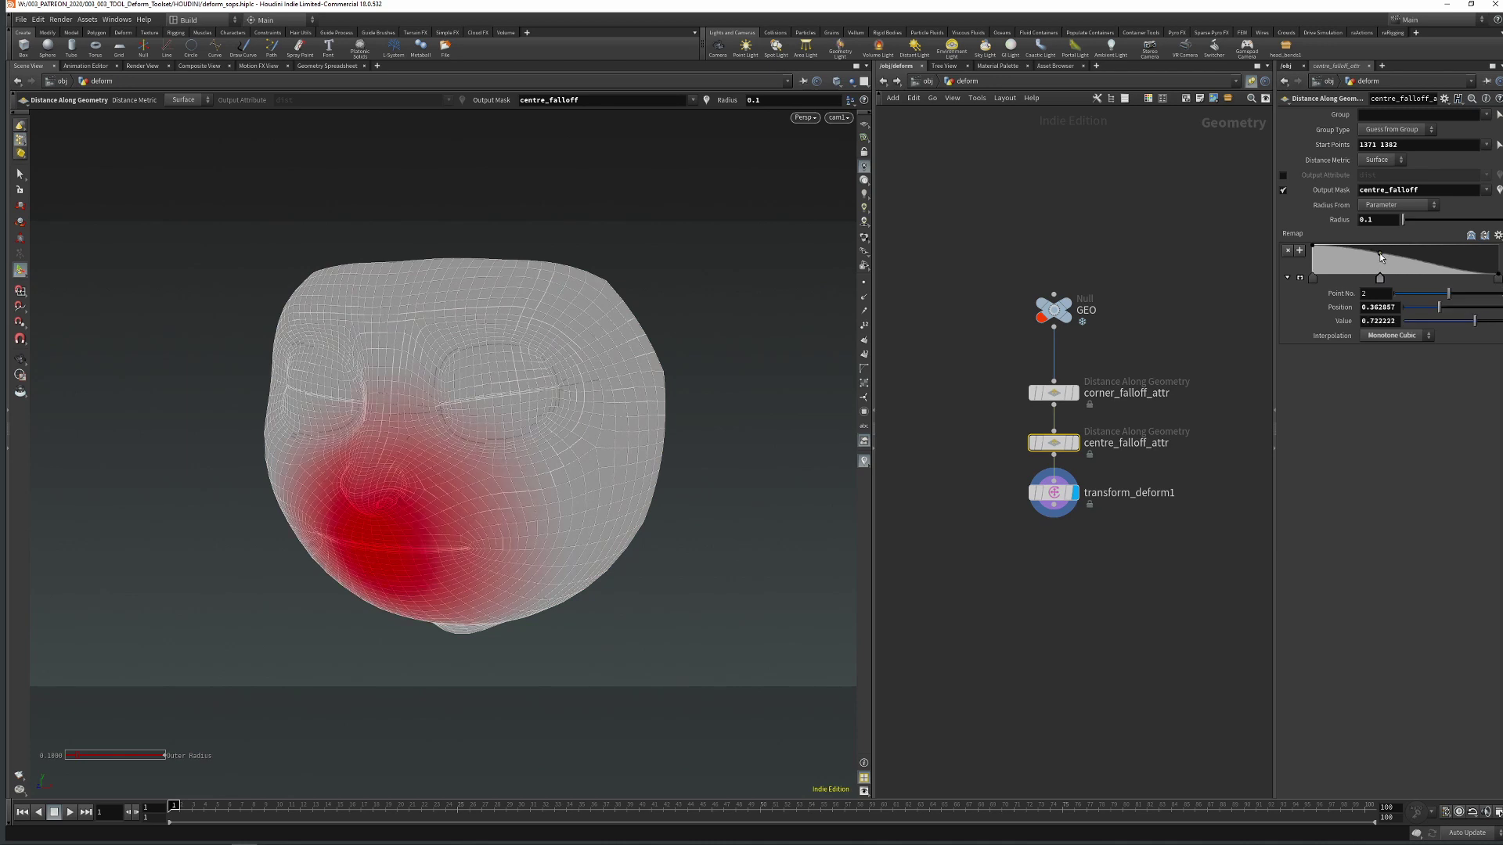
# Add a second deform attribute to transform_deform1 and assign centre_falloff to it
pyautogui.click(1058, 561)
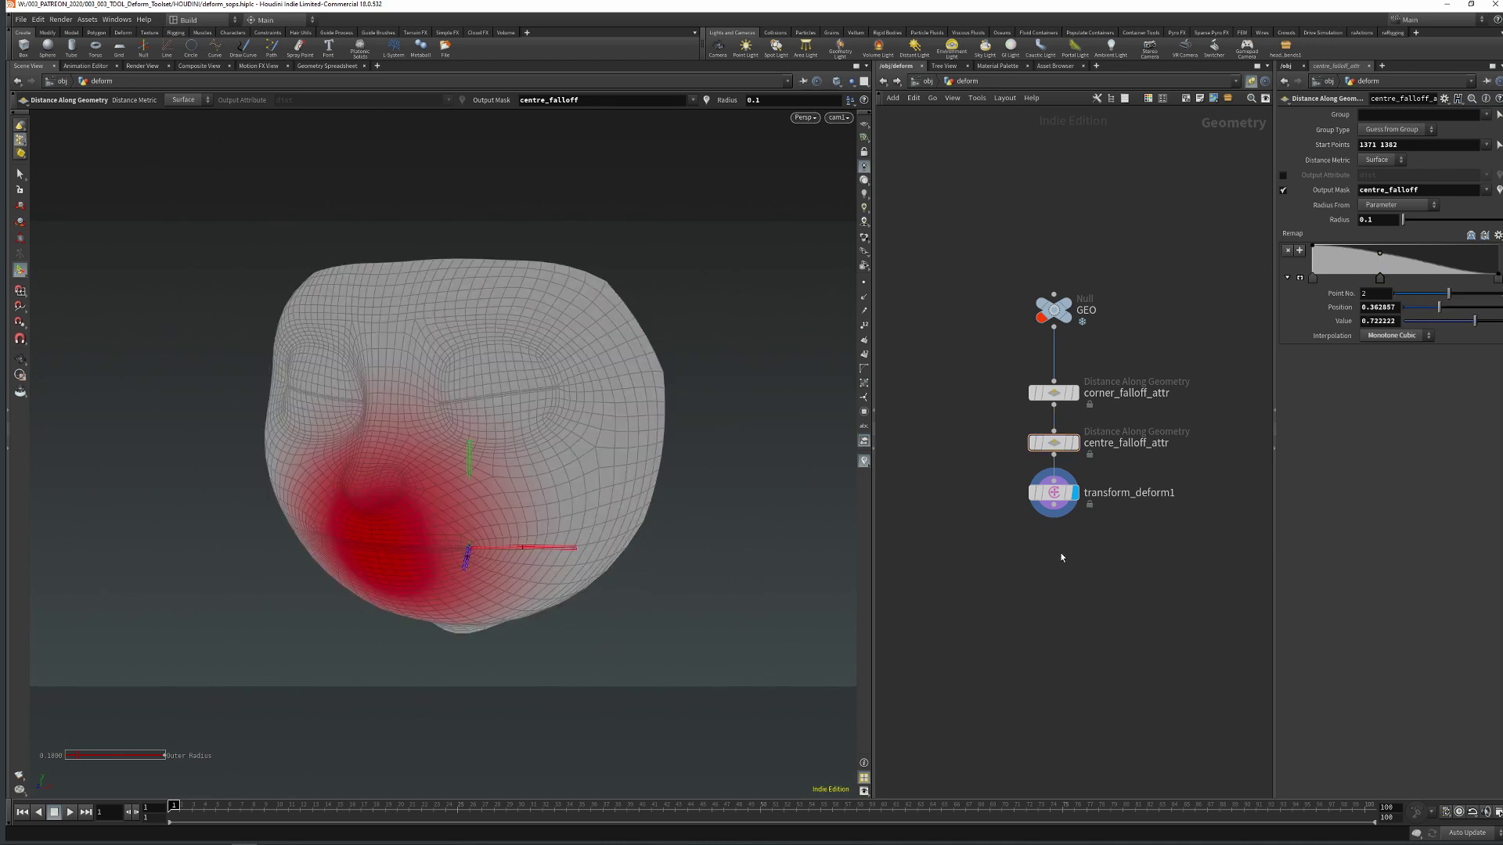
pyautogui.click(1058, 502)
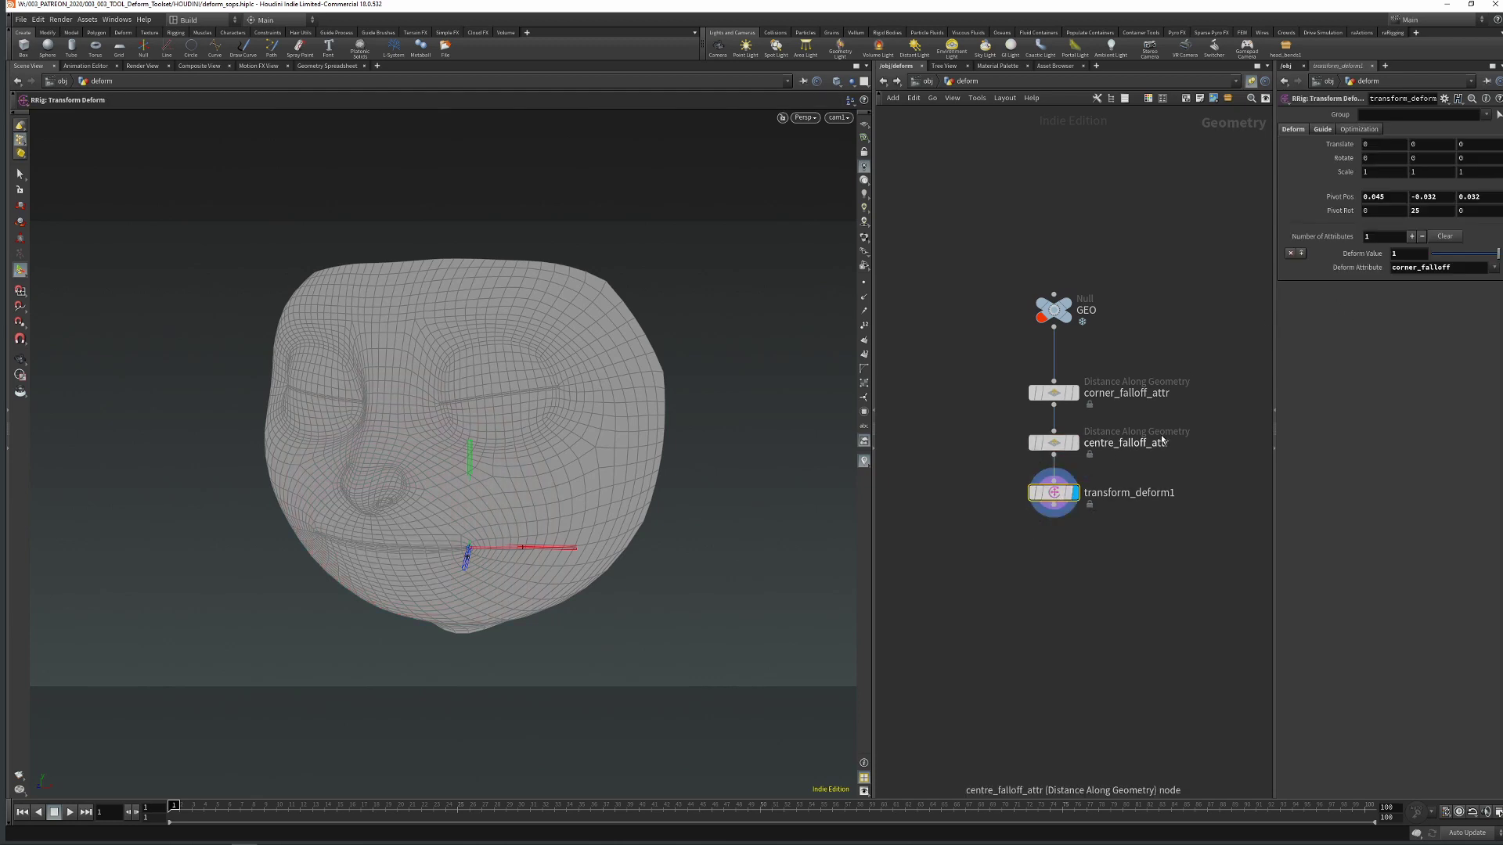
pyautogui.click(1411, 236)
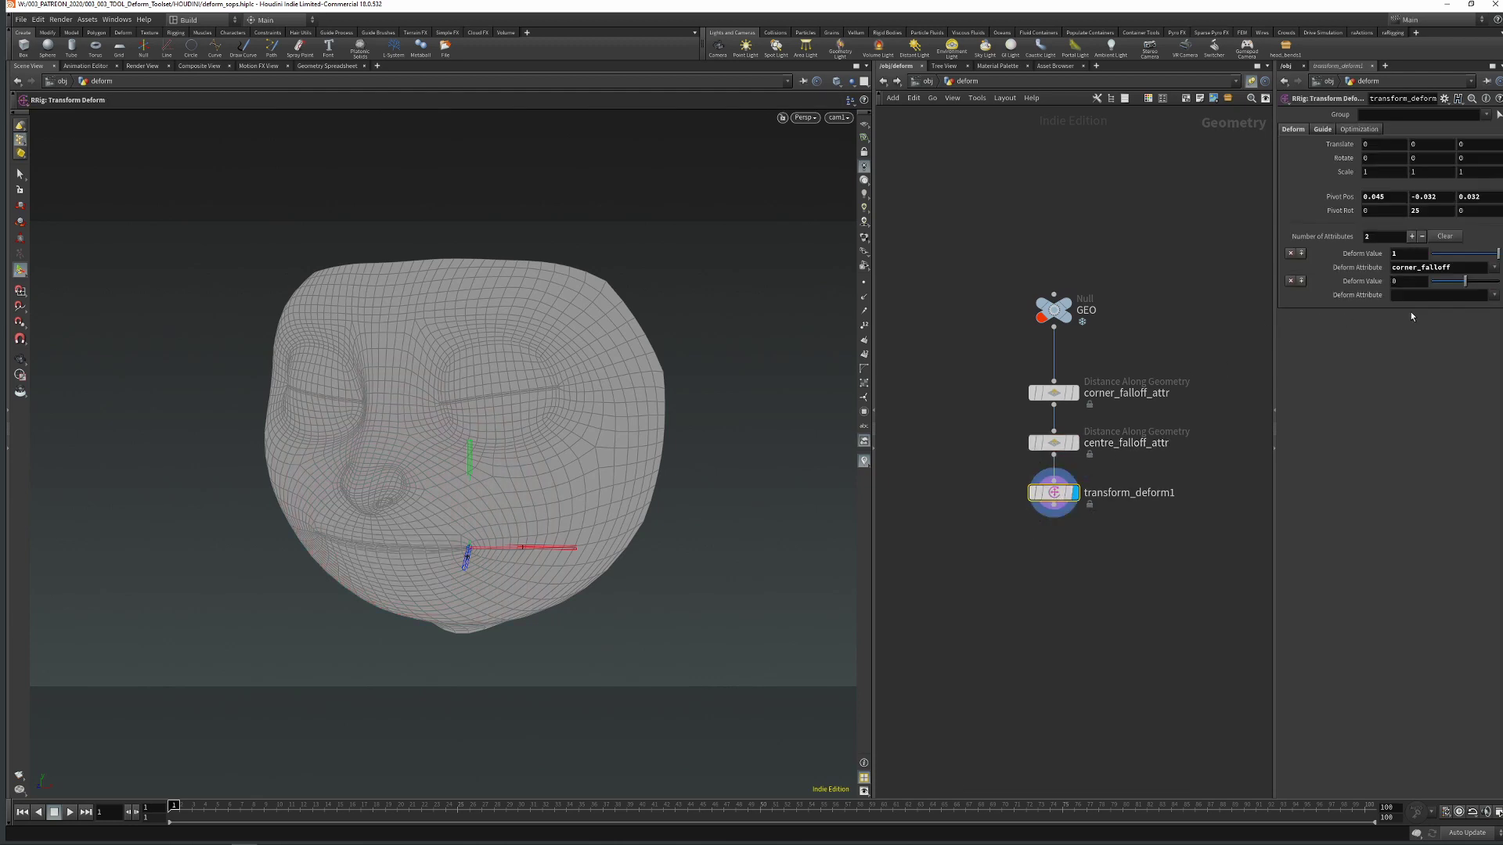
pyautogui.click(1493, 296)
pyautogui.click(1496, 309)
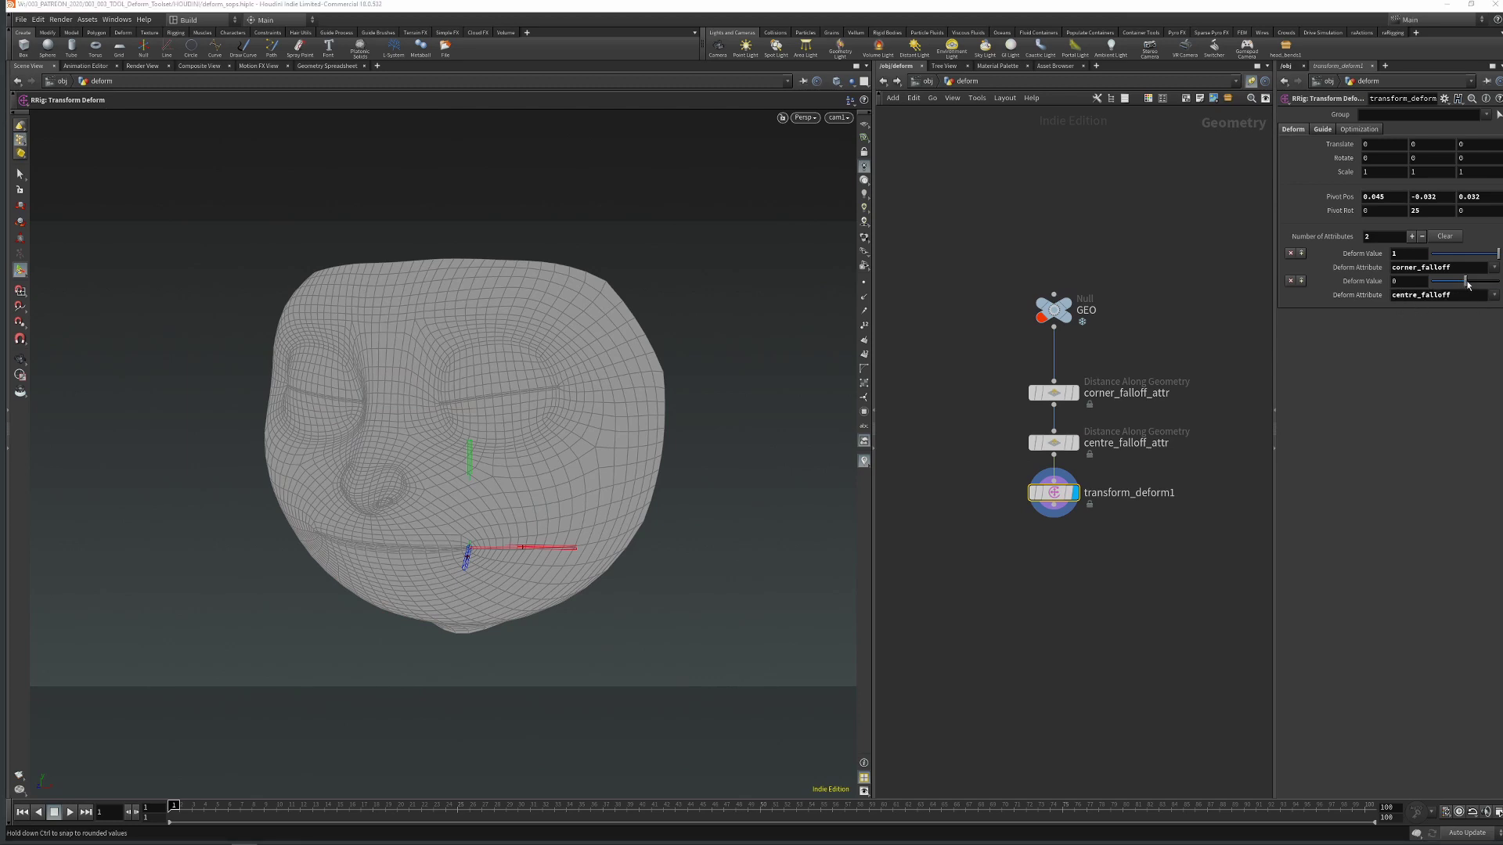
# Try a centre_falloff Deform Value of -0.28 and reset both Deform Values to 0
pyautogui.moveTo(1468, 285)
pyautogui.mouseDown()
pyautogui.moveTo(1497, 284)
pyautogui.moveTo(1455, 284)
pyautogui.mouseUp()
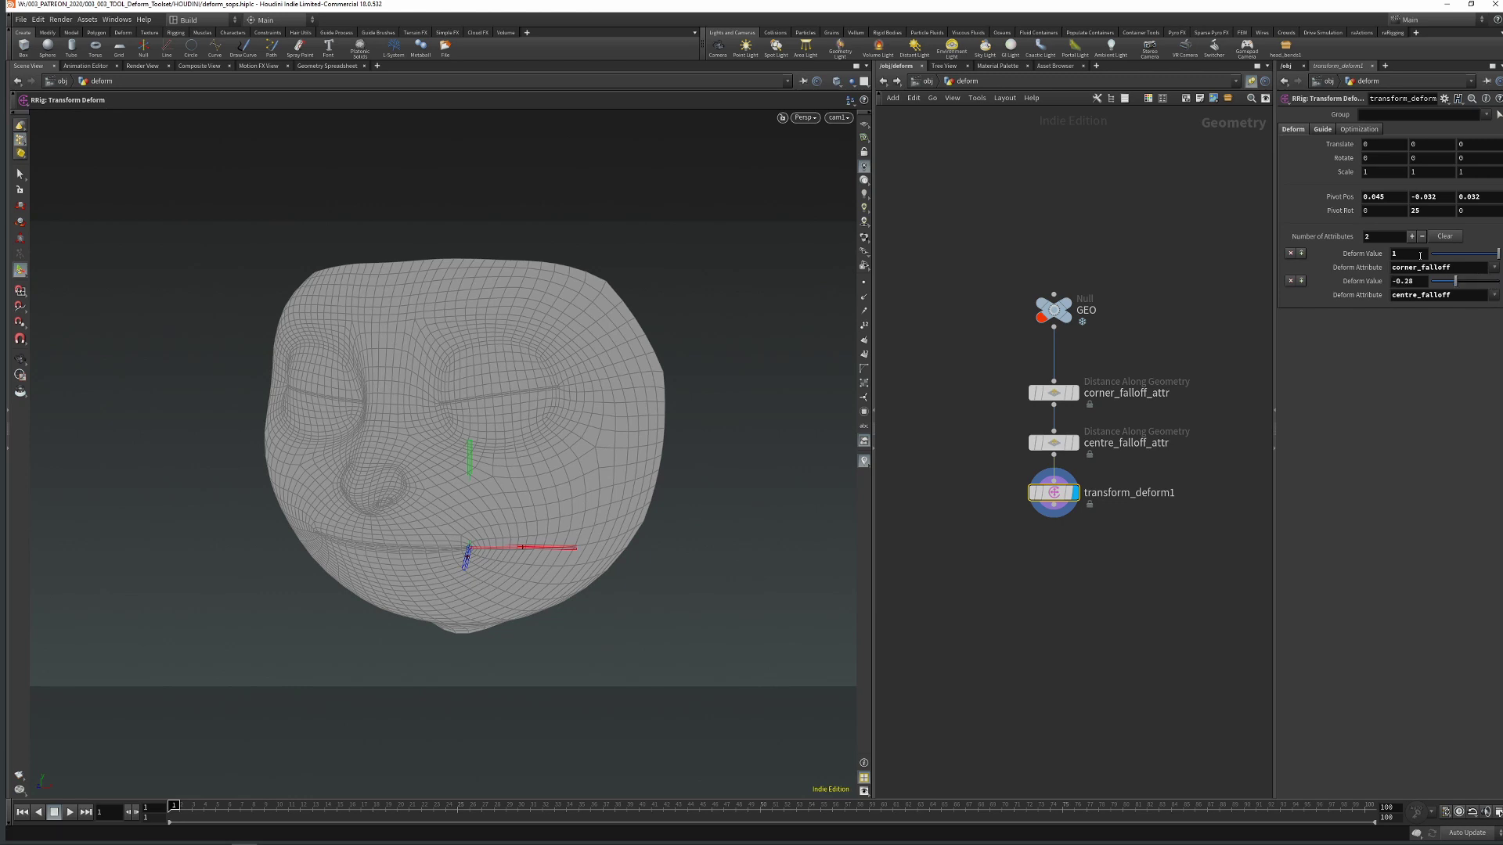
pyautogui.keyDown('ctrl'); pyautogui.middleClick(1420, 255); pyautogui.keyUp('ctrl')
pyautogui.keyDown('ctrl'); pyautogui.middleClick(1419, 281); pyautogui.keyUp('ctrl')
# Set the X translation of transform_deform1 to 0.1
pyautogui.moveTo(1374, 146); pyautogui.dragTo(1349, 146)
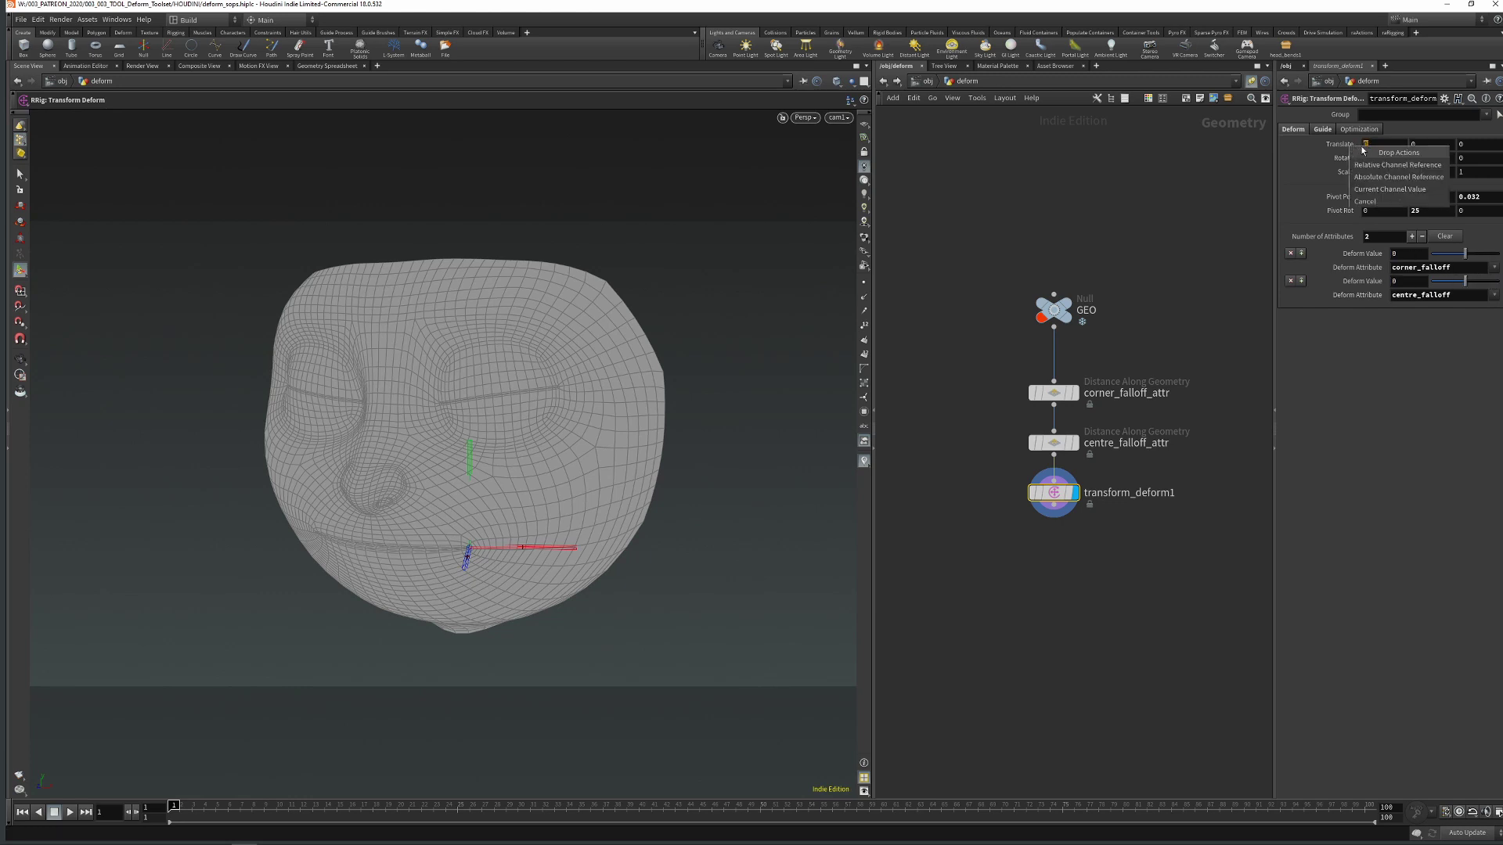
pyautogui.click(1302, 163)
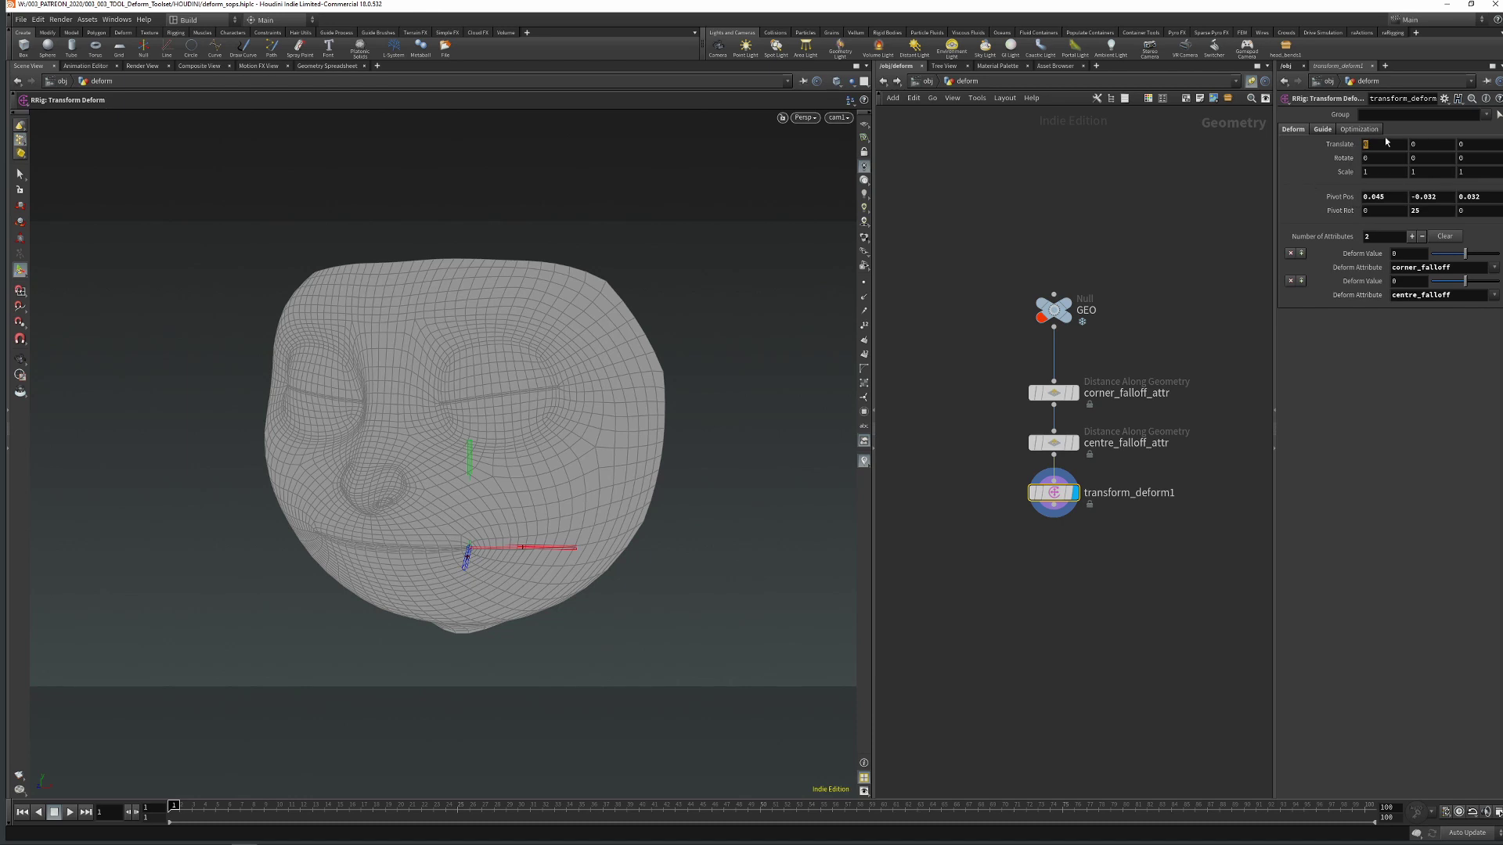
pyautogui.press('BackSpace')
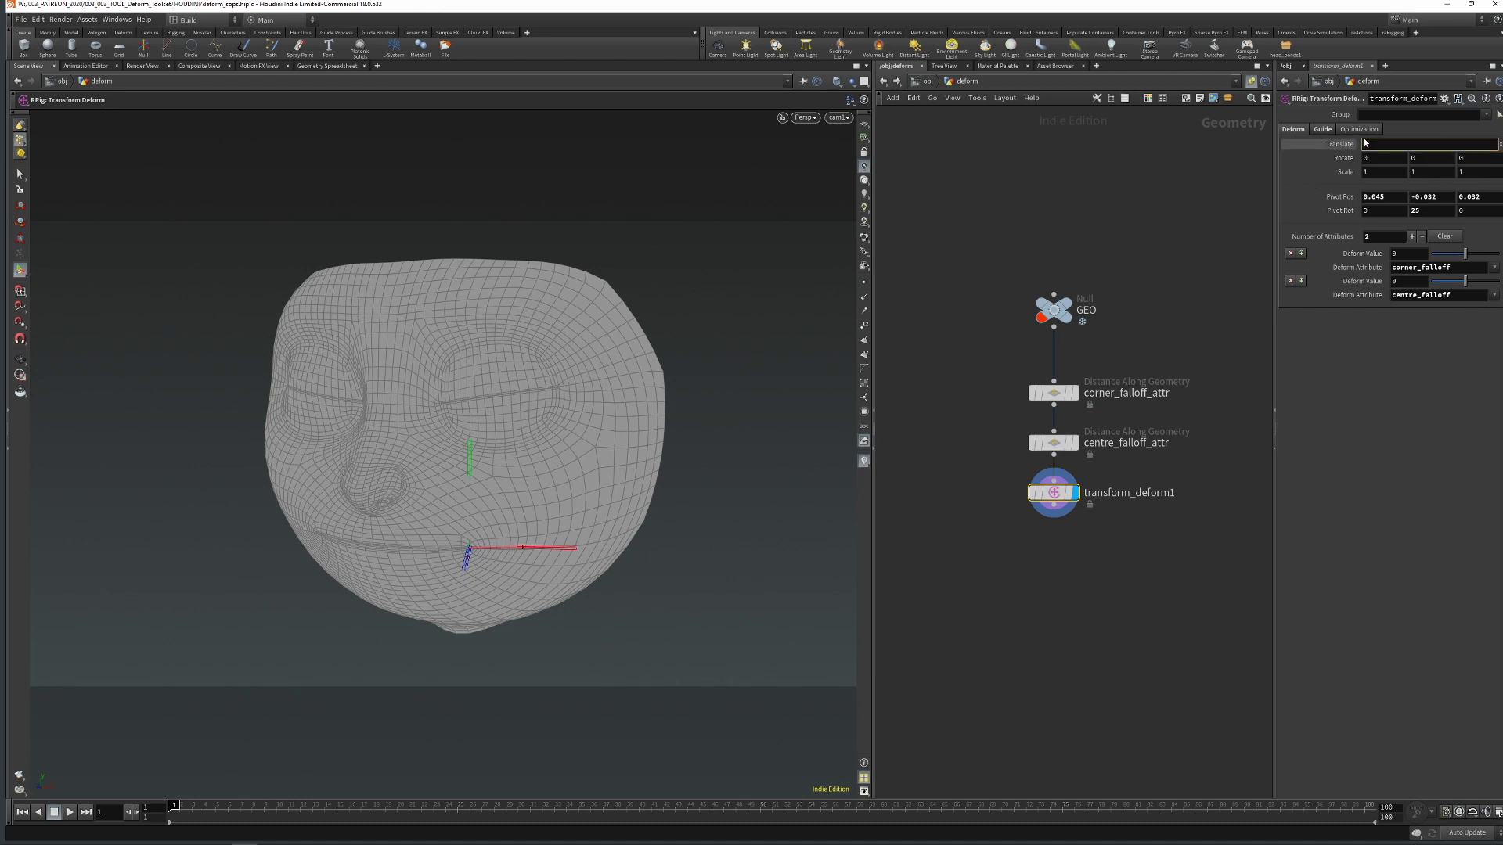
pyautogui.write('0.1')
pyautogui.press('Return')
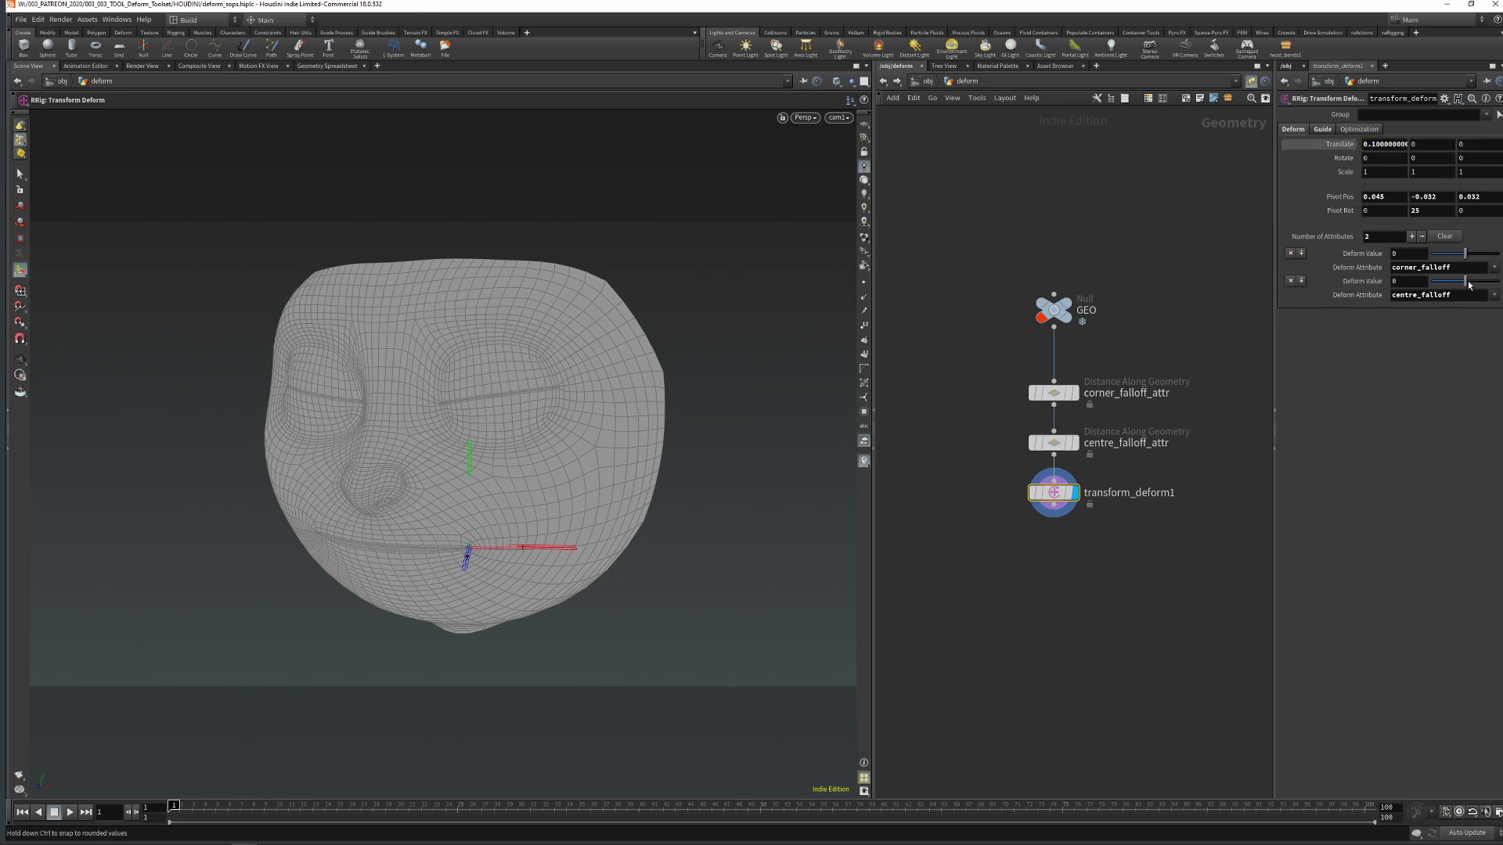
# Set the centre_falloff Deform Value to -0.17 and the corner_falloff one to -0.06, trying 0.09 and -0.24 for the corner
pyautogui.moveTo(1464, 281)
pyautogui.mouseDown()
pyautogui.moveTo(1478, 279)
pyautogui.moveTo(1459, 278)
pyautogui.moveTo(1468, 254)
pyautogui.mouseUp()
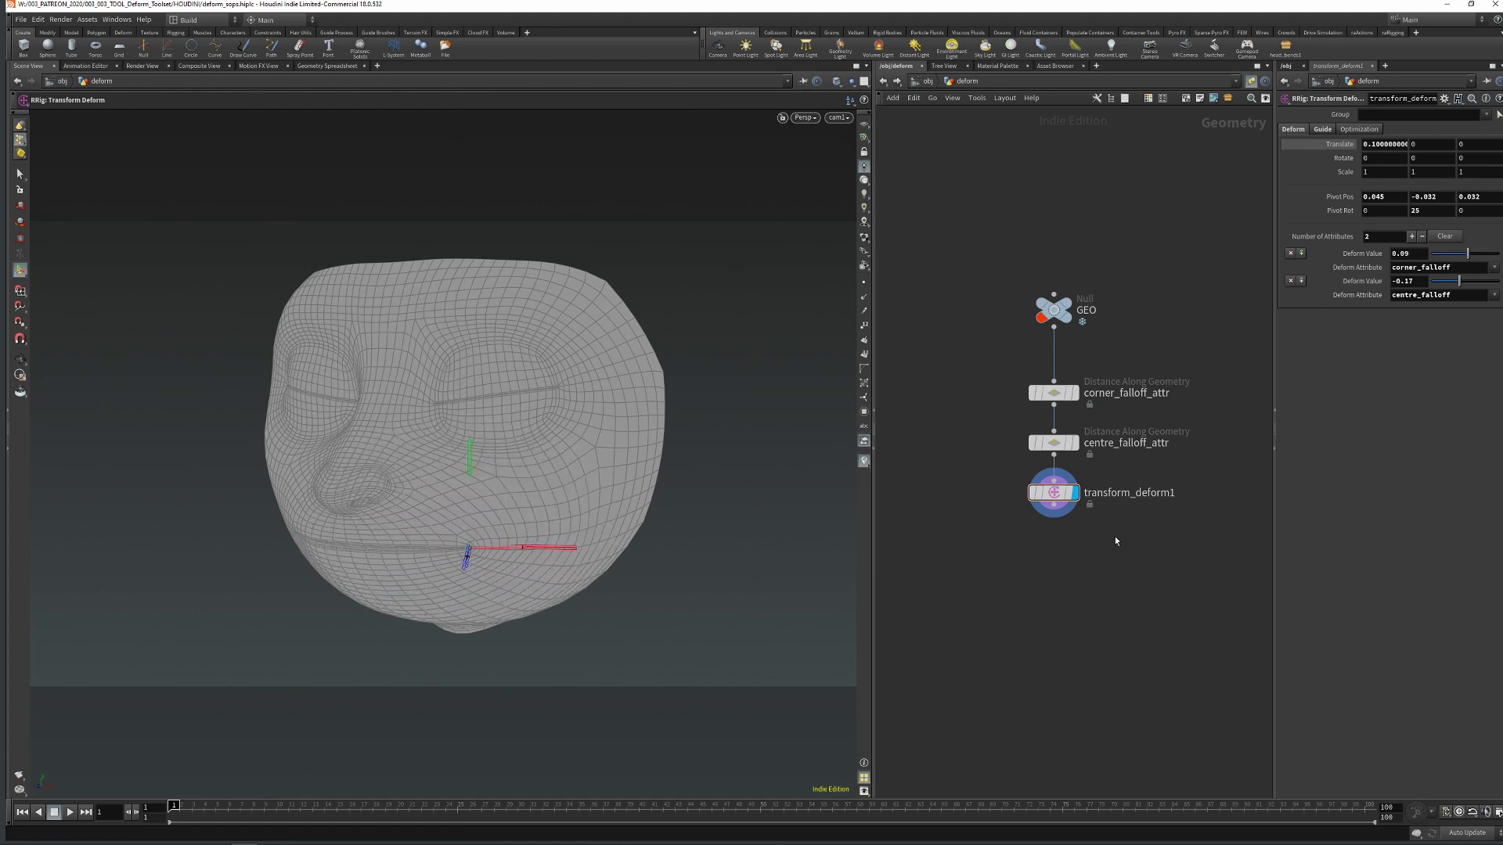
pyautogui.hotkey('ctrl', 'z')
pyautogui.moveTo(1468, 254); pyautogui.dragTo(1457, 250)
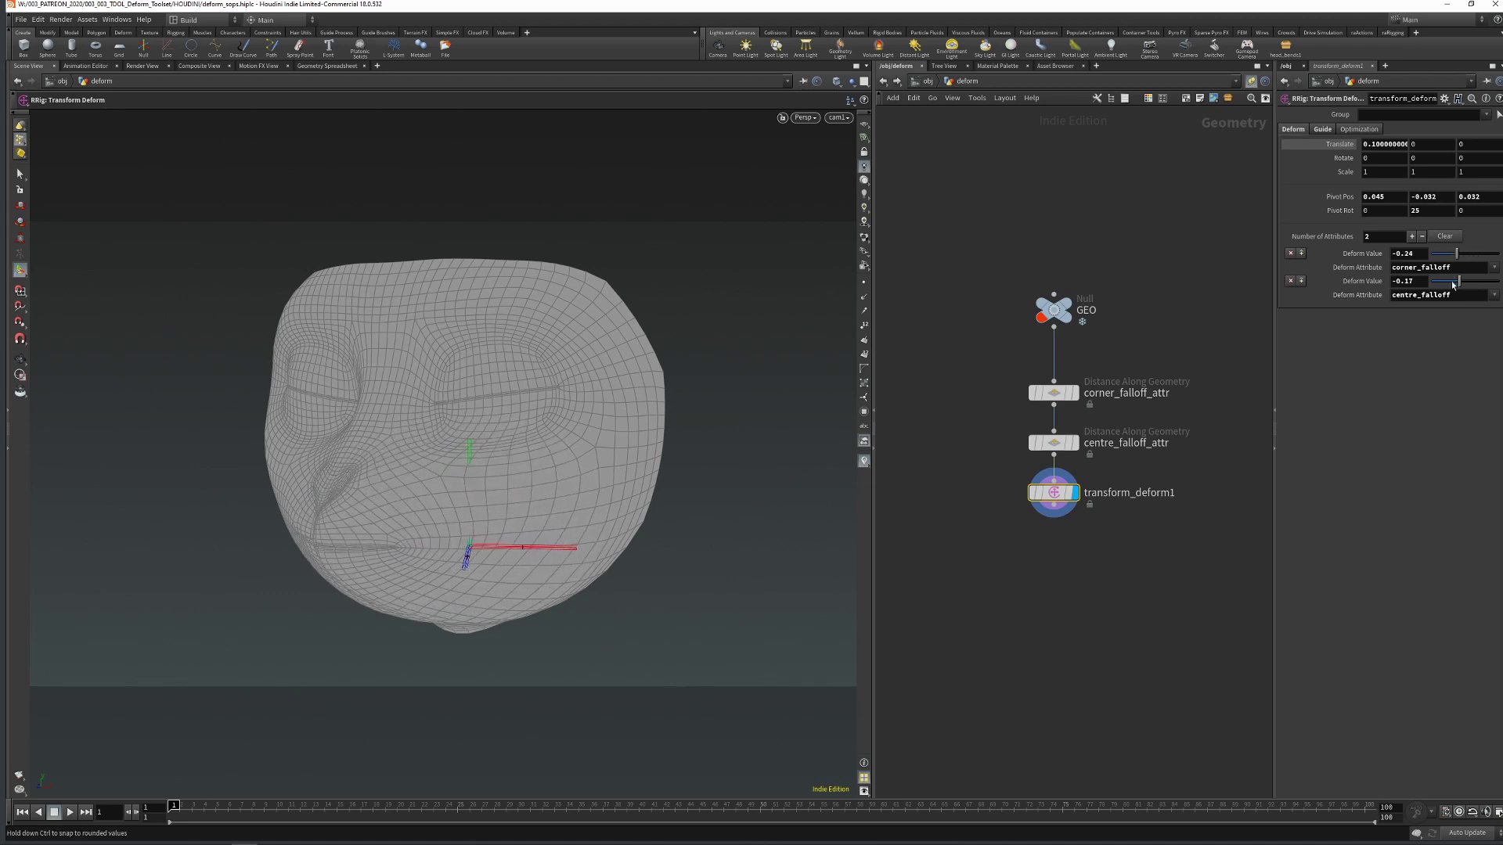
pyautogui.hotkey('ctrl', 'z')
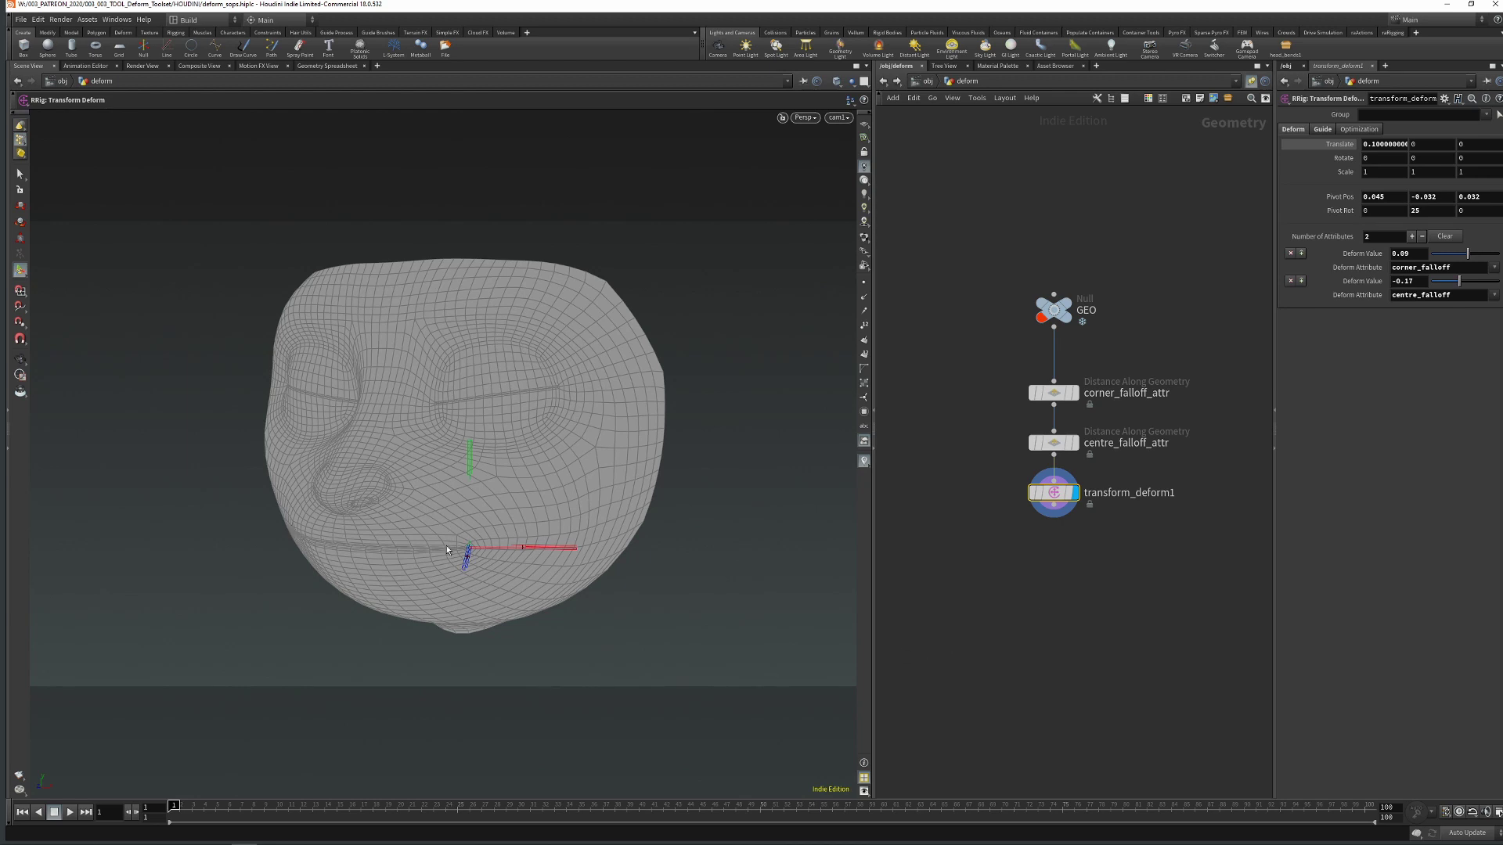
pyautogui.moveTo(1468, 254); pyautogui.dragTo(1463, 253)
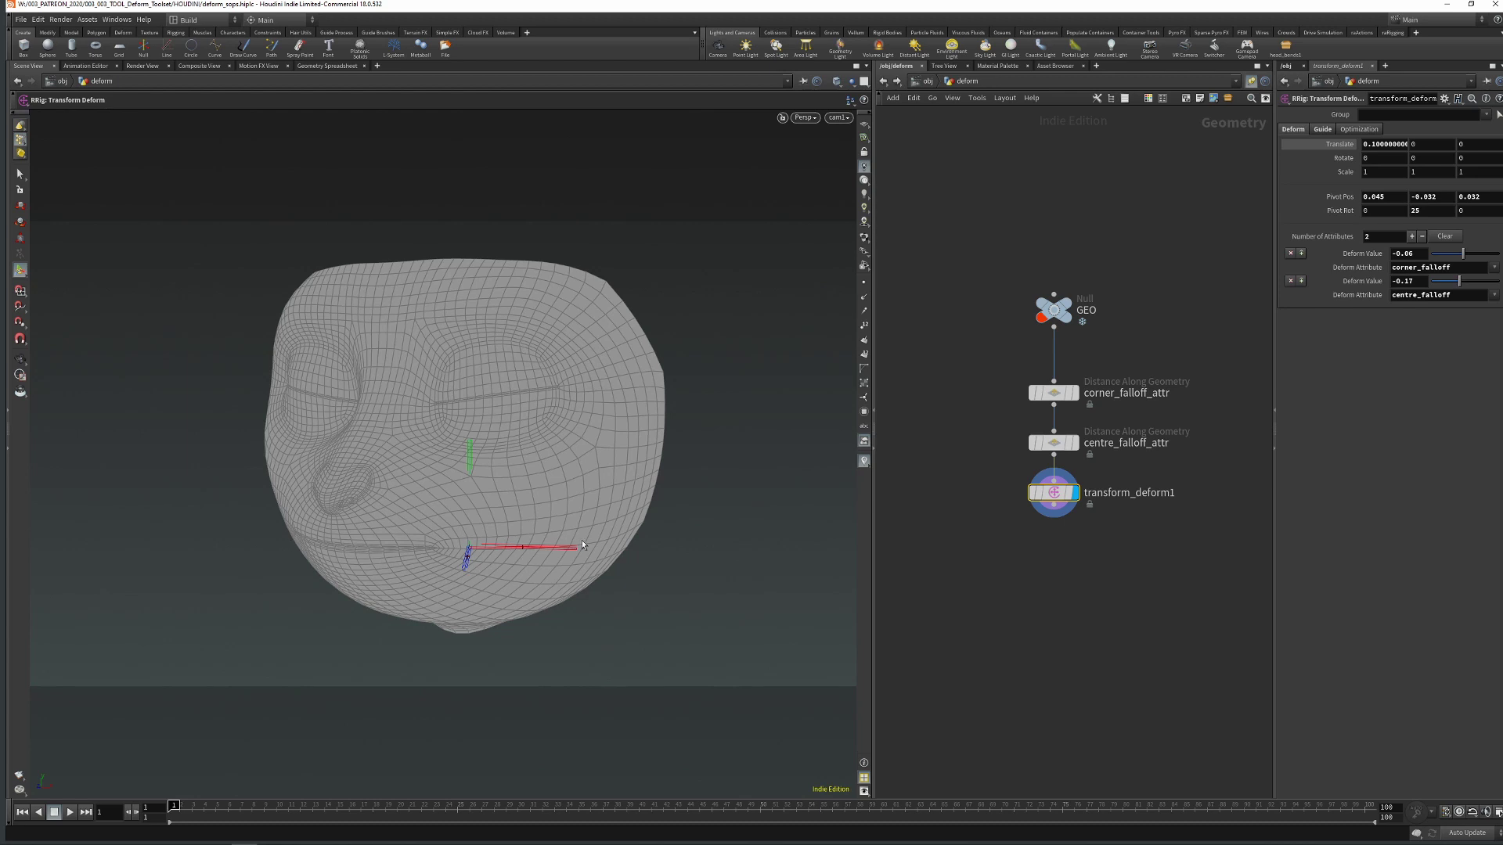
# Add an RRig Curve Slide Deform node beside the existing node chain
pyautogui.moveTo(1124, 557); pyautogui.dragTo(1077, 560, button='middle')
pyautogui.click(1097, 568)
pyautogui.press('Tab')
pyautogui.write('curves')
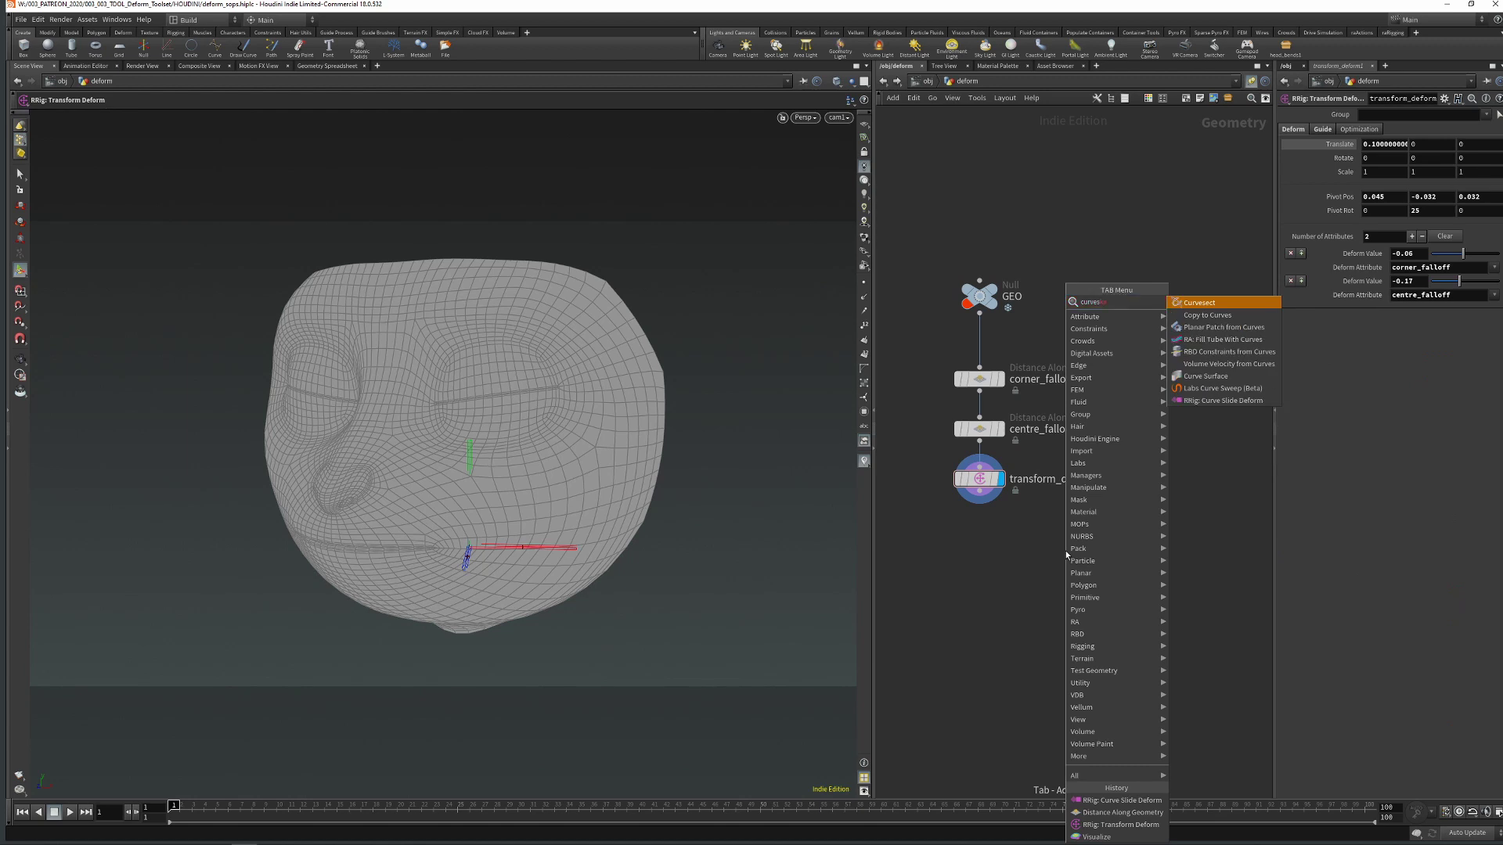
pyautogui.press('Up')
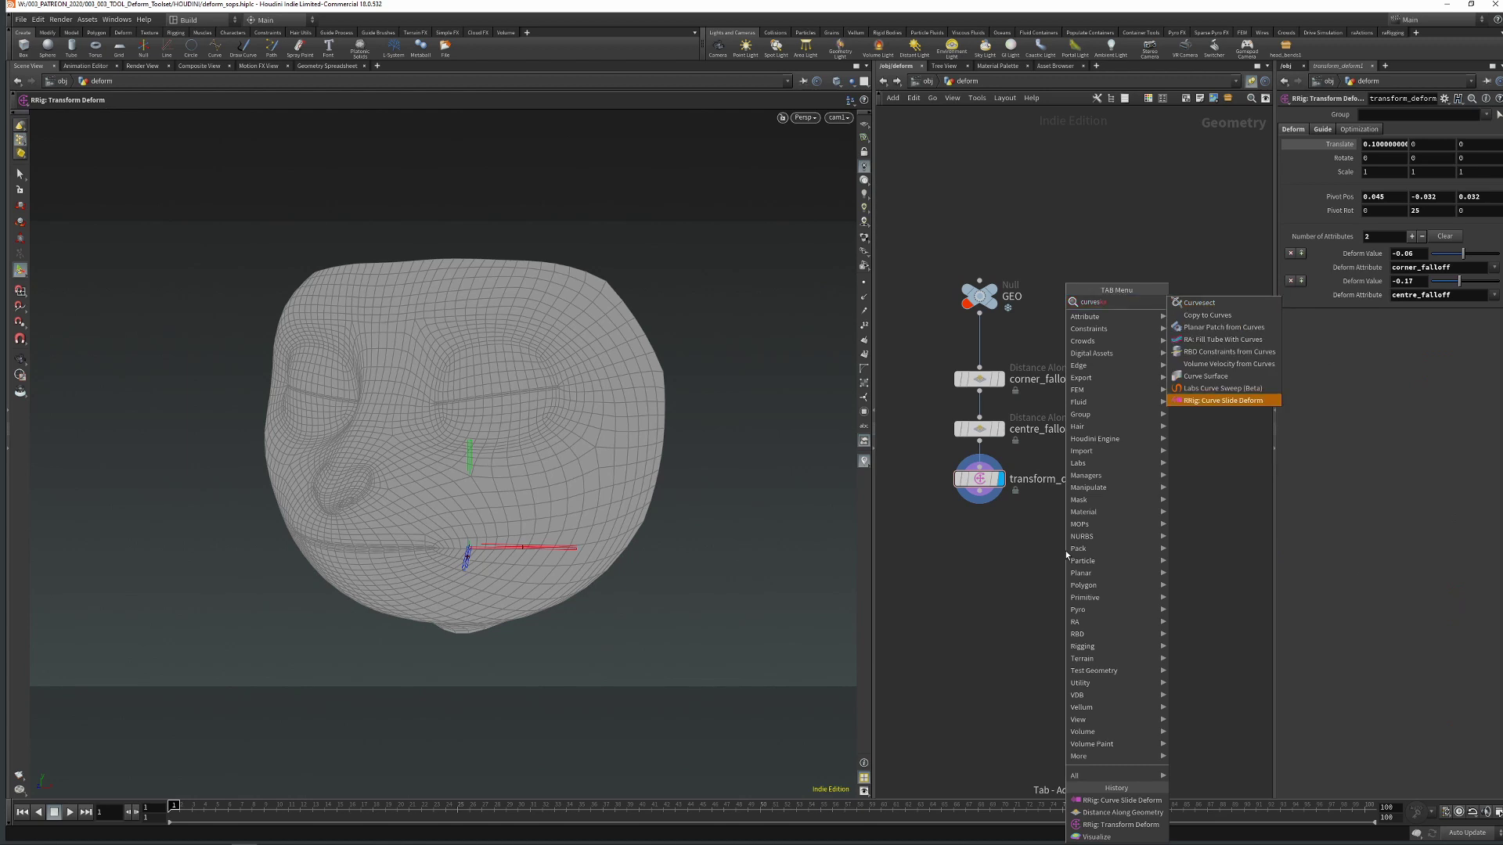
pyautogui.press('Return')
pyautogui.click(1097, 550)
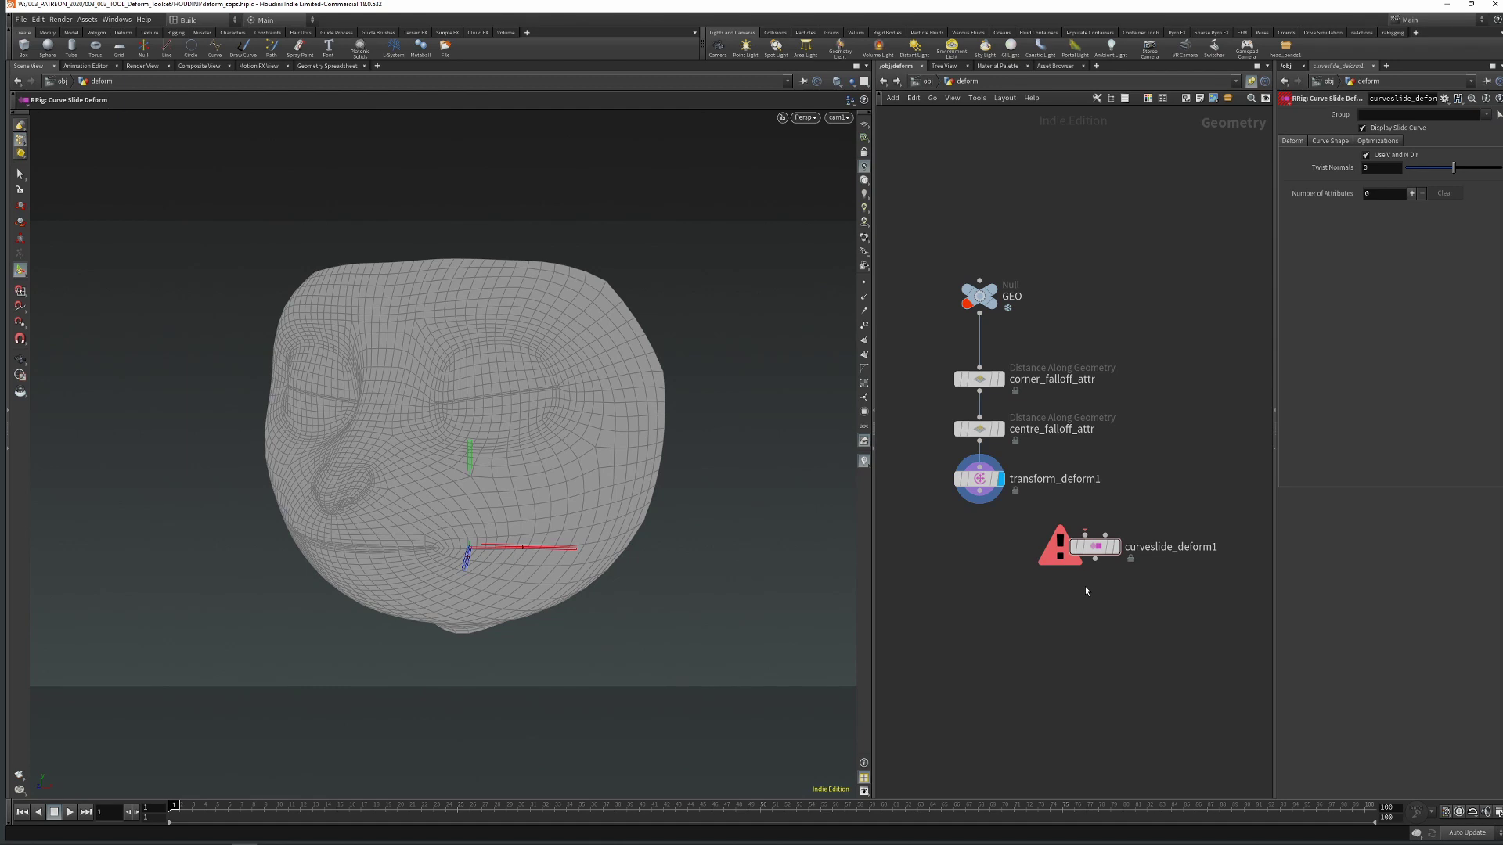
# Show the slide node's curve shape settings, connect centre_falloff_attr to its input and display curveslide_deform1
pyautogui.click(1330, 142)
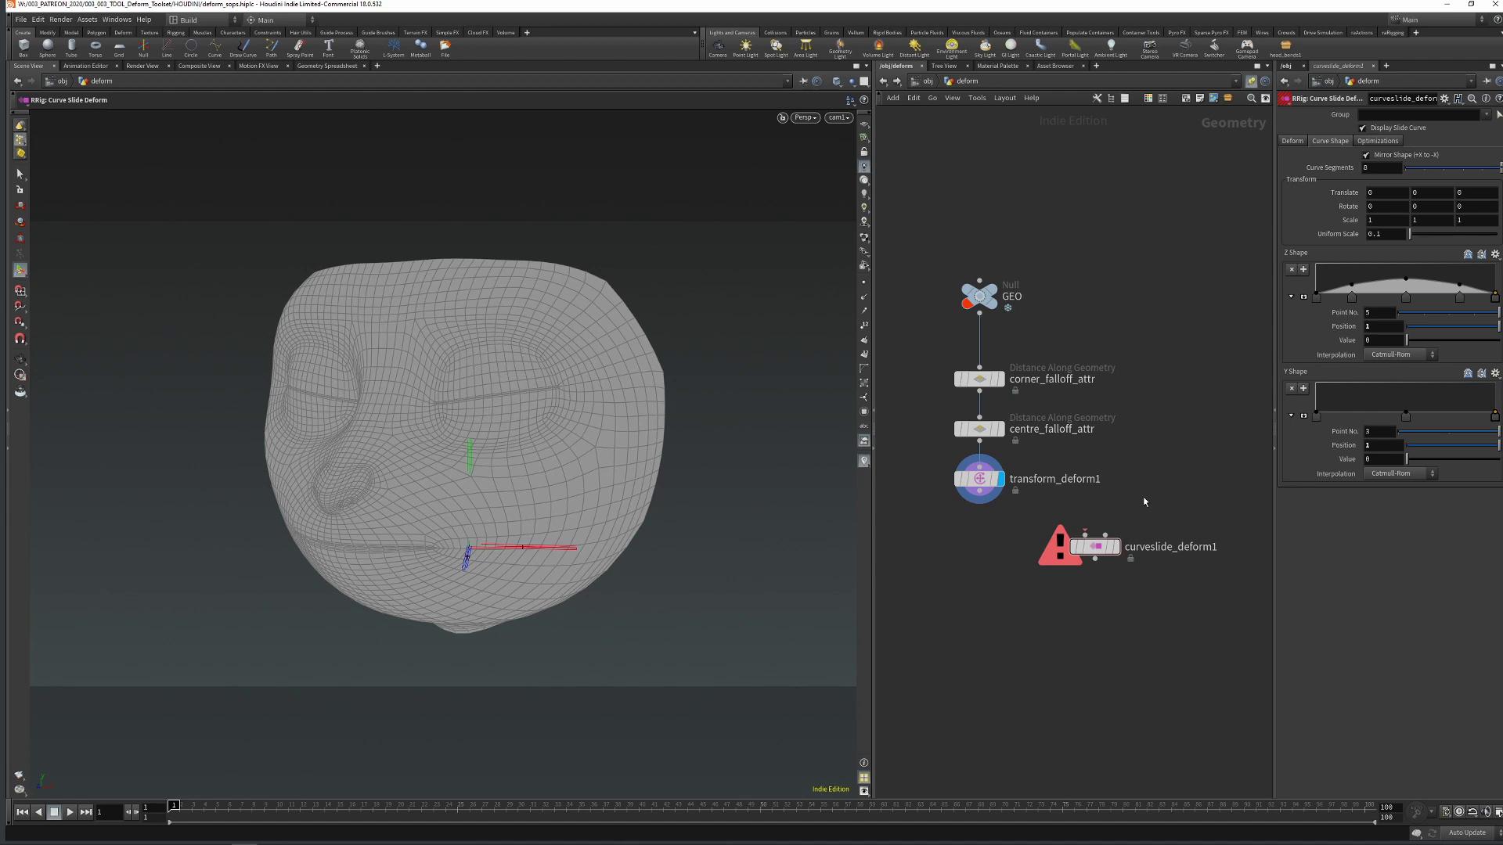
pyautogui.moveTo(1109, 547); pyautogui.dragTo(1007, 440)
pyautogui.click(986, 443)
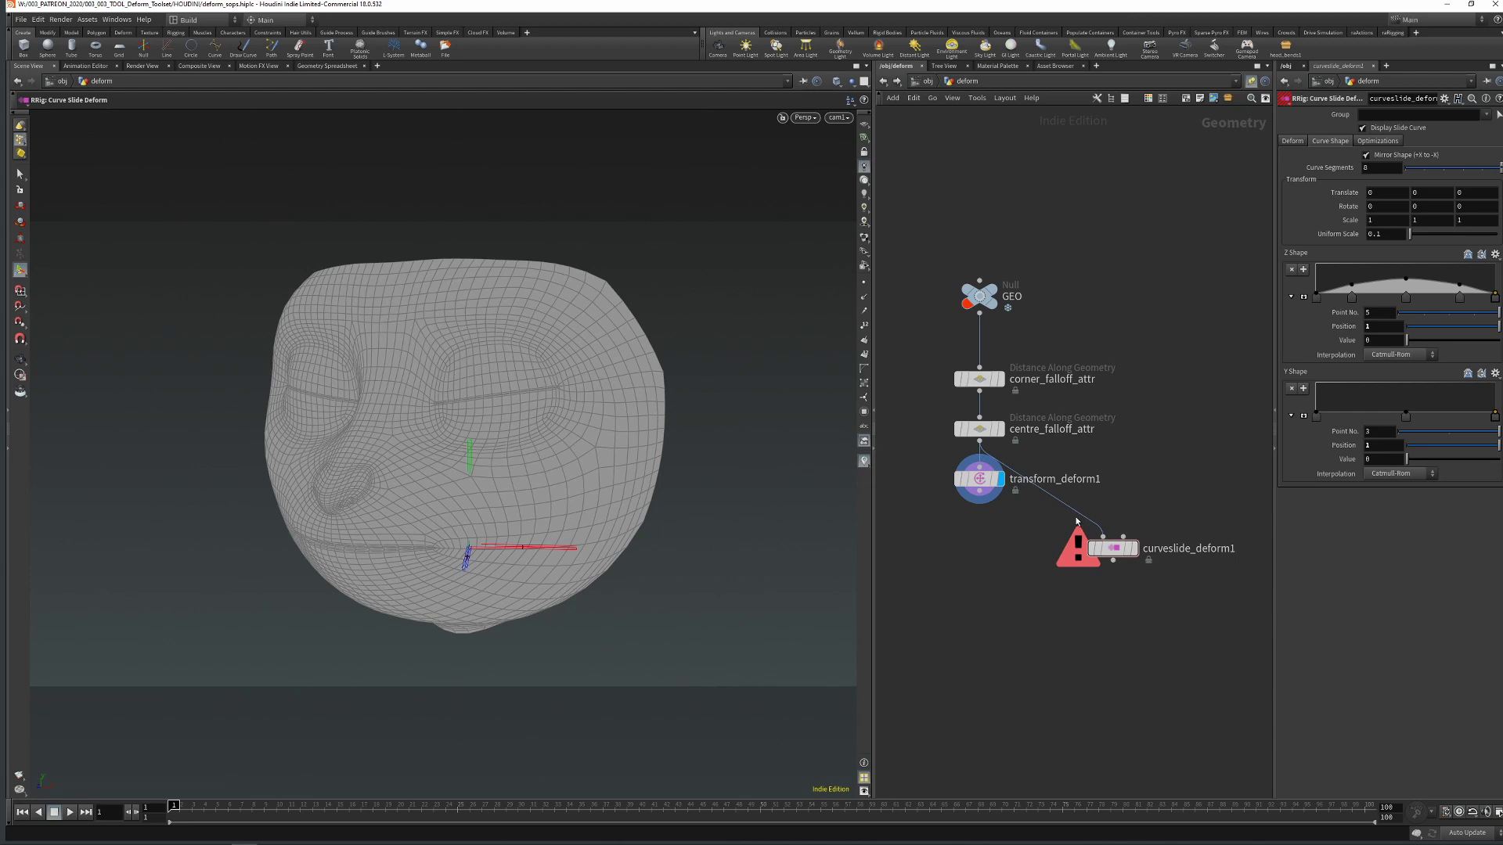
pyautogui.click(1136, 550)
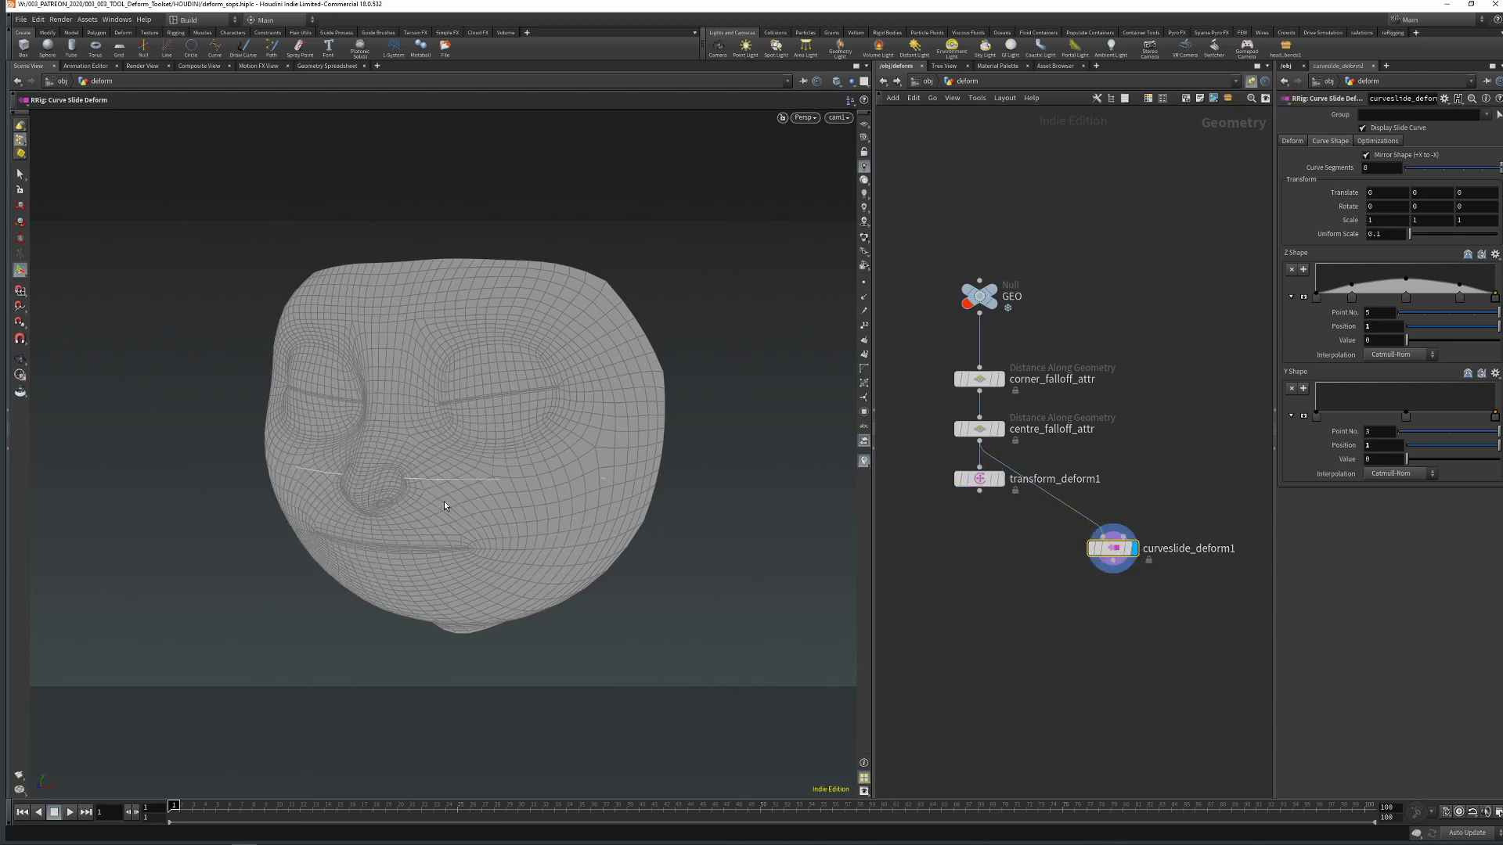
# Switch the face to wireframe and move the slide curve forward with a Z translation of 0.021
pyautogui.keyDown('alt'); pyautogui.moveTo(611, 479); pyautogui.dragTo(524, 470, button='right'); pyautogui.keyUp('alt')
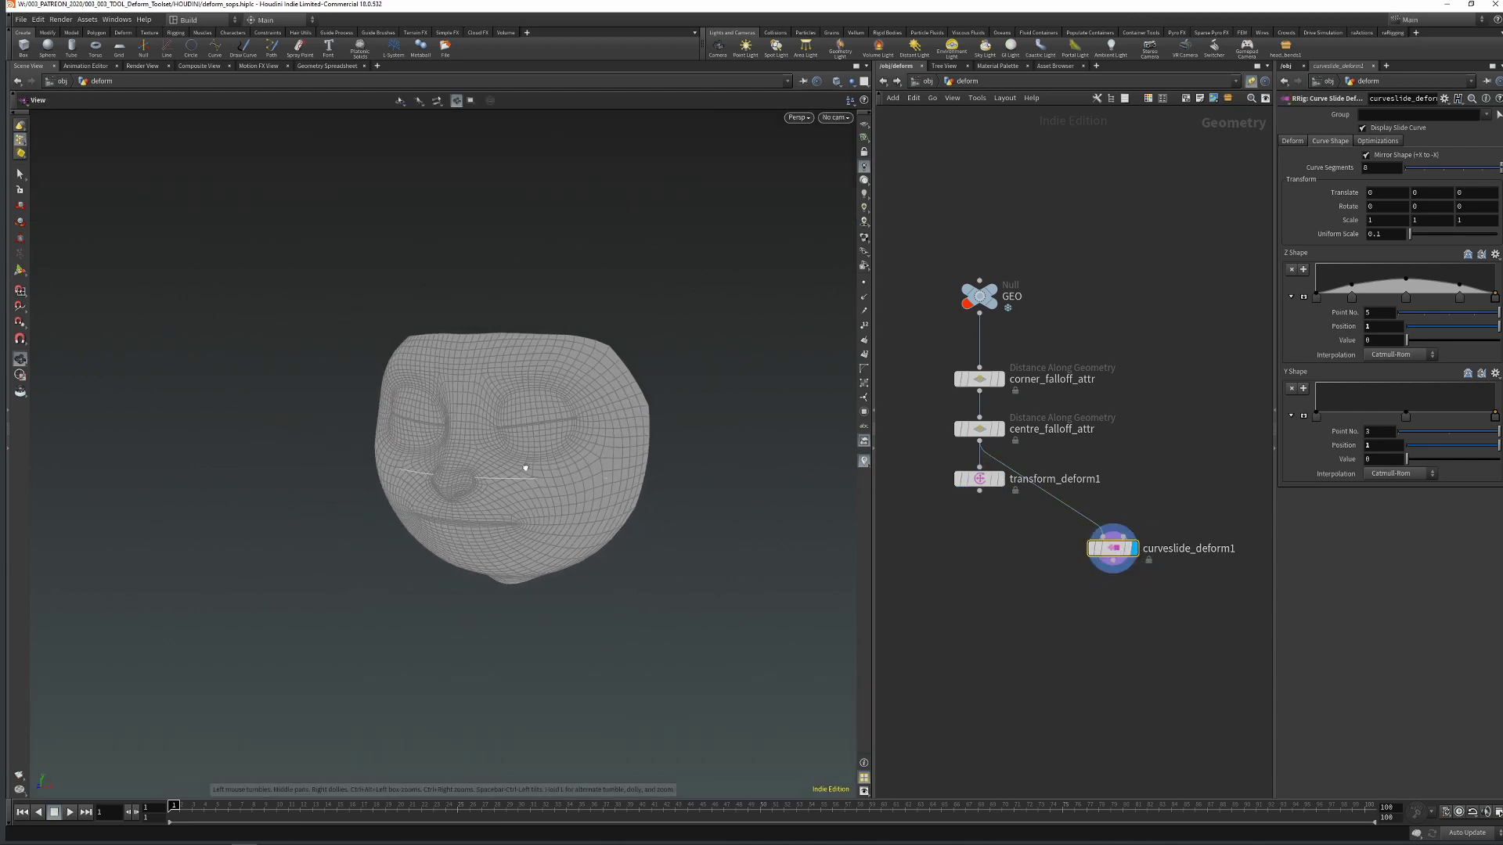
pyautogui.keyDown('alt'); pyautogui.moveTo(524, 470); pyautogui.dragTo(495, 514); pyautogui.keyUp('alt')
pyautogui.press('w')
pyautogui.keyDown('alt'); pyautogui.moveTo(560, 453); pyautogui.dragTo(505, 483); pyautogui.keyUp('alt')
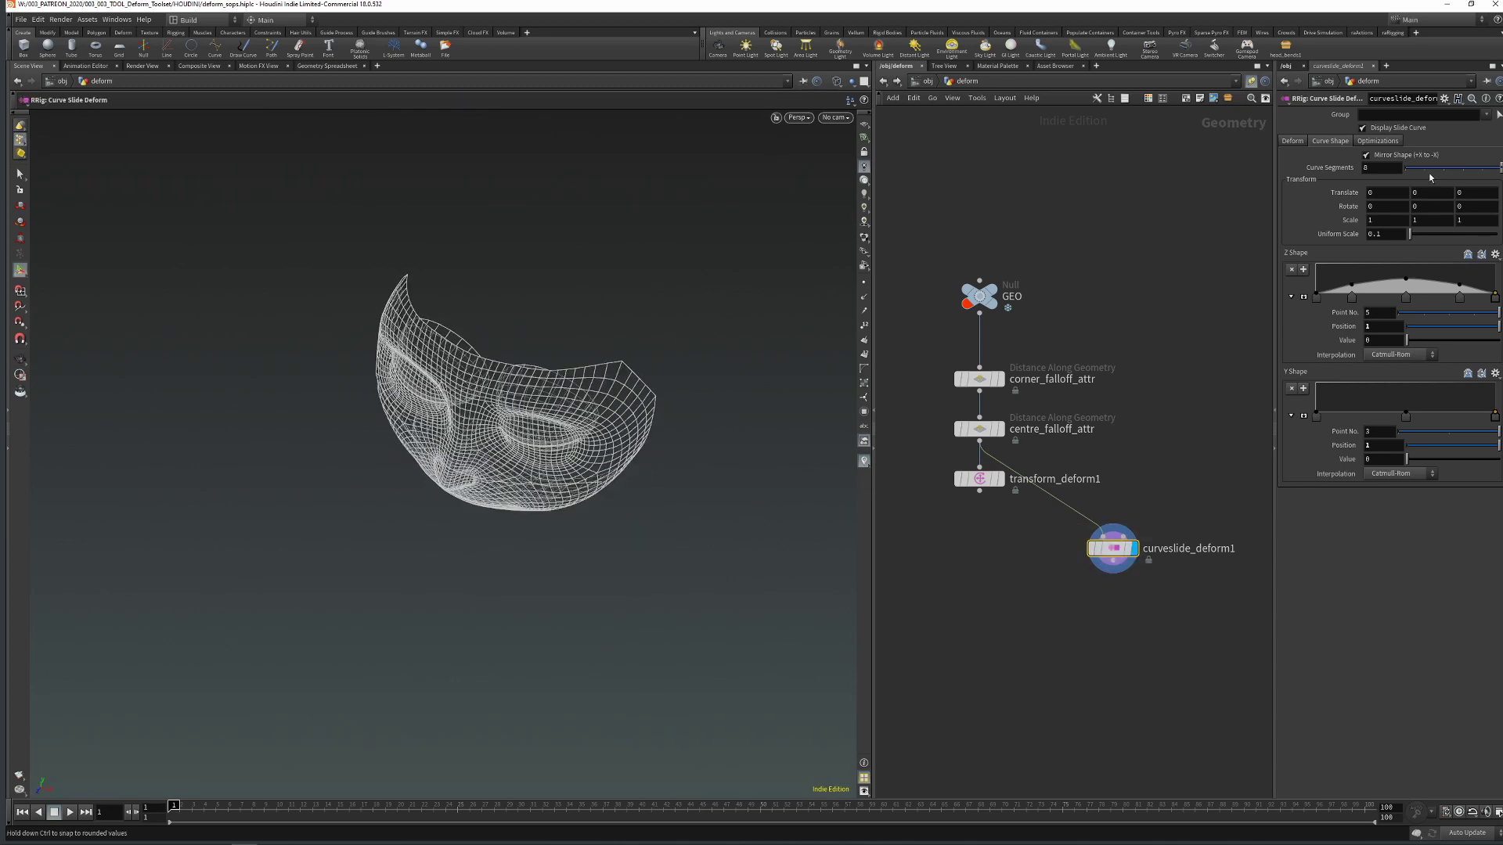
pyautogui.moveTo(1467, 192); pyautogui.dragTo(1492, 230, button='middle')
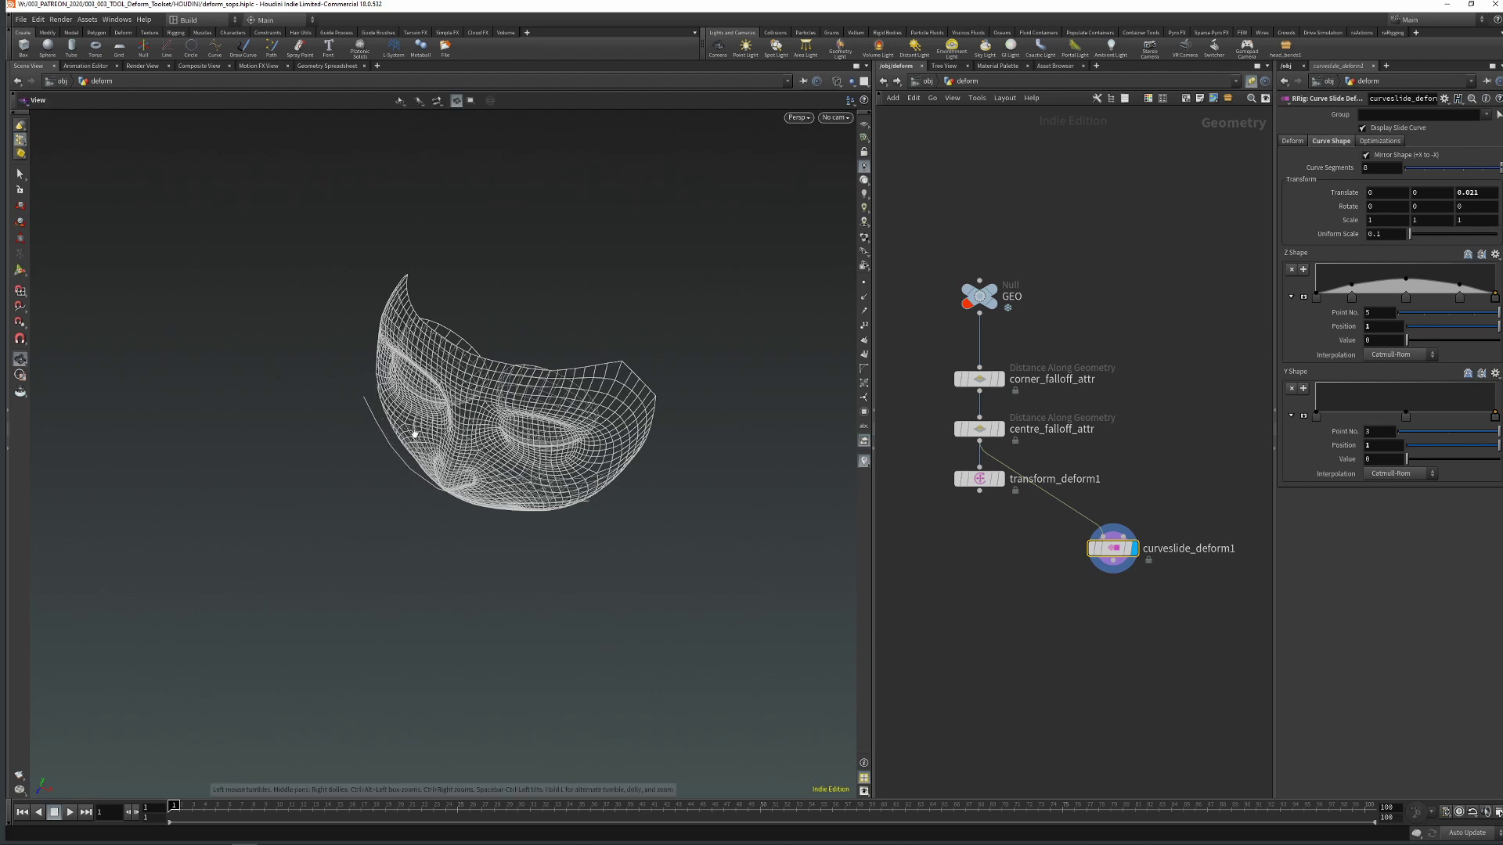
# Lower the slide curve to mouth height with a Y translation of -0.03 and a Z translation of -0.001
pyautogui.keyDown('alt'); pyautogui.moveTo(415, 432); pyautogui.dragTo(462, 390); pyautogui.keyUp('alt')
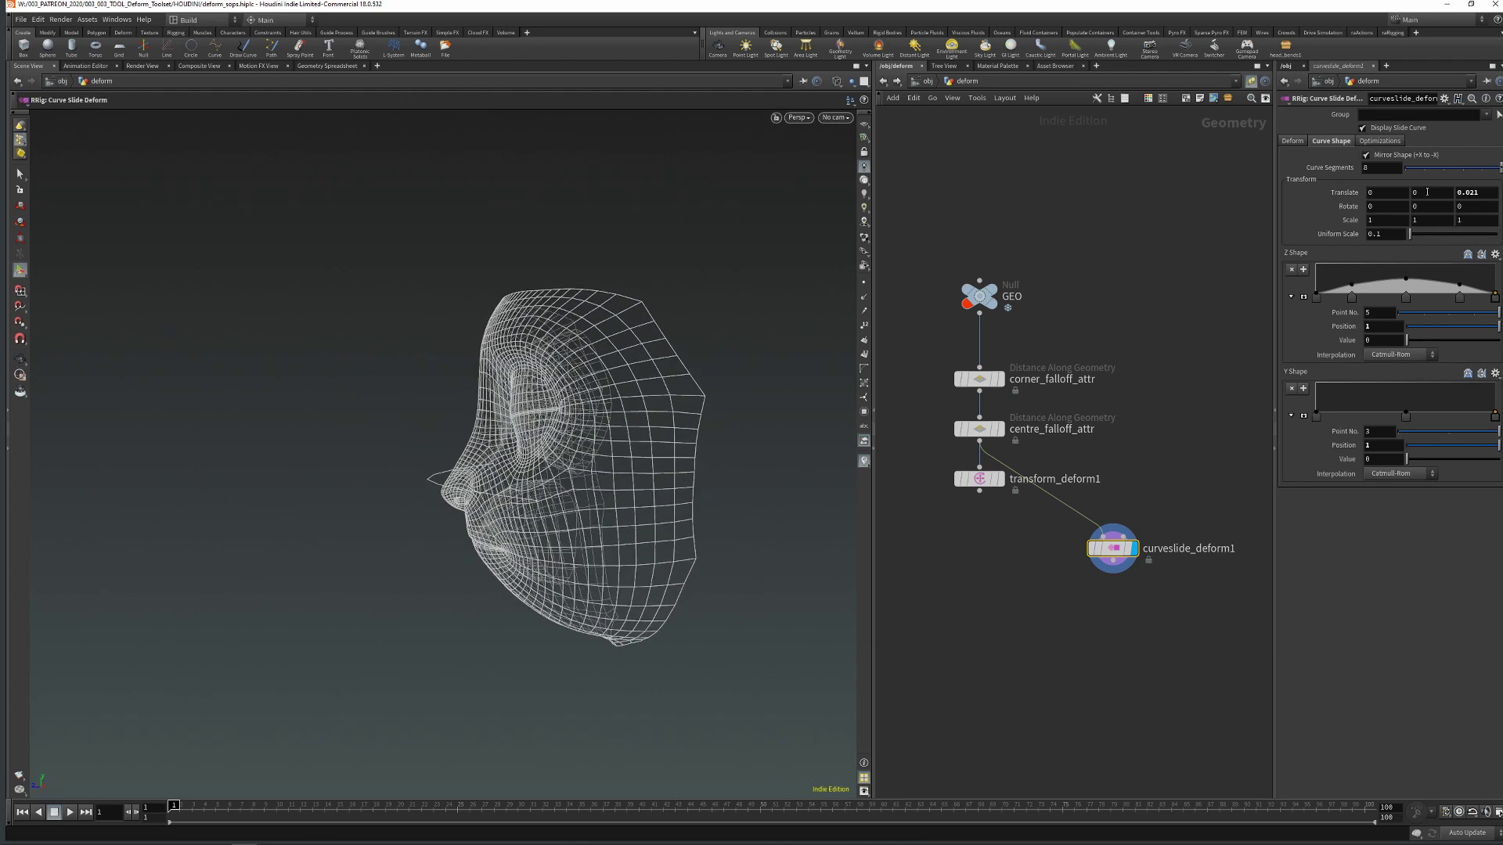
pyautogui.moveTo(1422, 192); pyautogui.dragTo(1452, 213, button='middle')
pyautogui.press('Escape')
pyautogui.moveTo(610, 595); pyautogui.dragTo(710, 483)
pyautogui.press('Return')
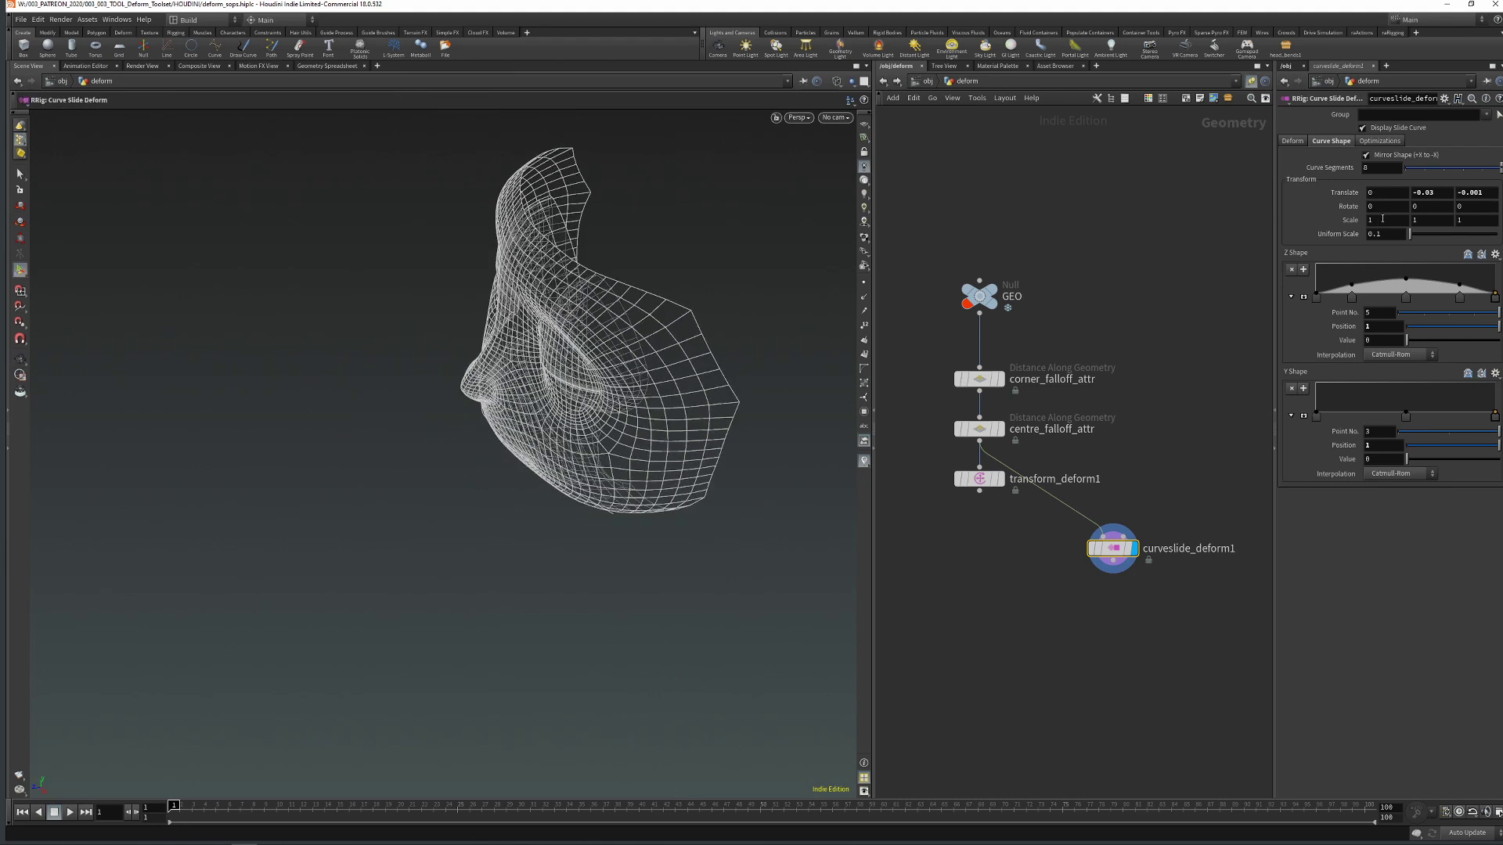
# Set the slide curve's X scale to 0.6 and the value of Z Shape ramp point 4 to 0.431
pyautogui.moveTo(1382, 219); pyautogui.dragTo(1347, 213, button='middle')
pyautogui.keyDown('alt'); pyautogui.moveTo(486, 375); pyautogui.dragTo(587, 382); pyautogui.keyUp('alt')
pyautogui.moveTo(587, 382); pyautogui.dragTo(619, 356, button='right')
pyautogui.moveTo(618, 357); pyautogui.dragTo(624, 402)
pyautogui.press('Return')
pyautogui.click(1460, 297)
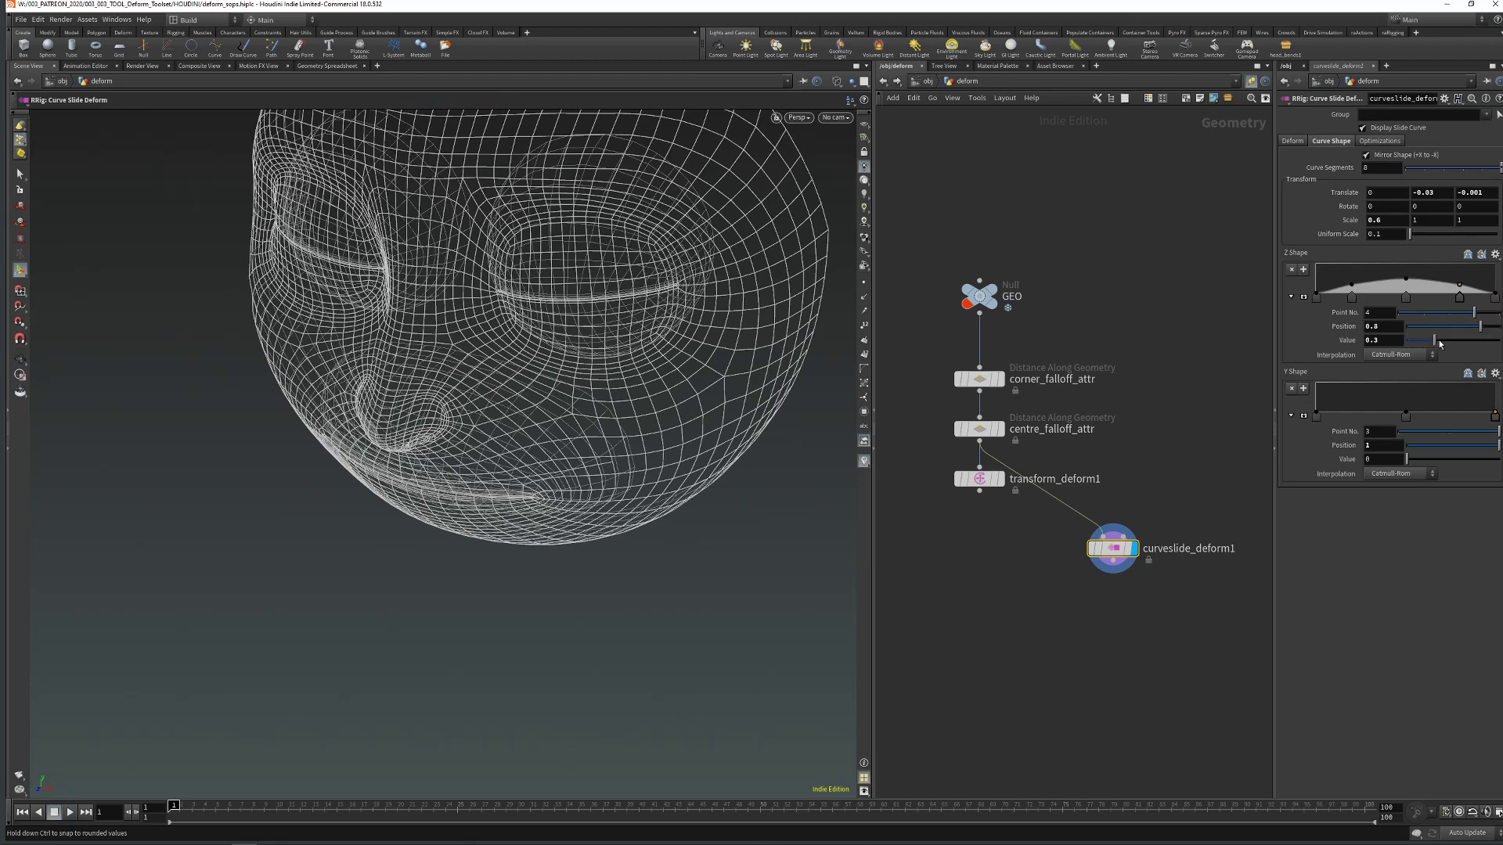
pyautogui.moveTo(1440, 344); pyautogui.dragTo(1445, 340)
# Set the slide curve's Z translation to -0.032 and the value of Z Shape ramp point 3 to 0.822
pyautogui.press('Escape')
pyautogui.moveTo(580, 524); pyautogui.dragTo(729, 450)
pyautogui.press('Return')
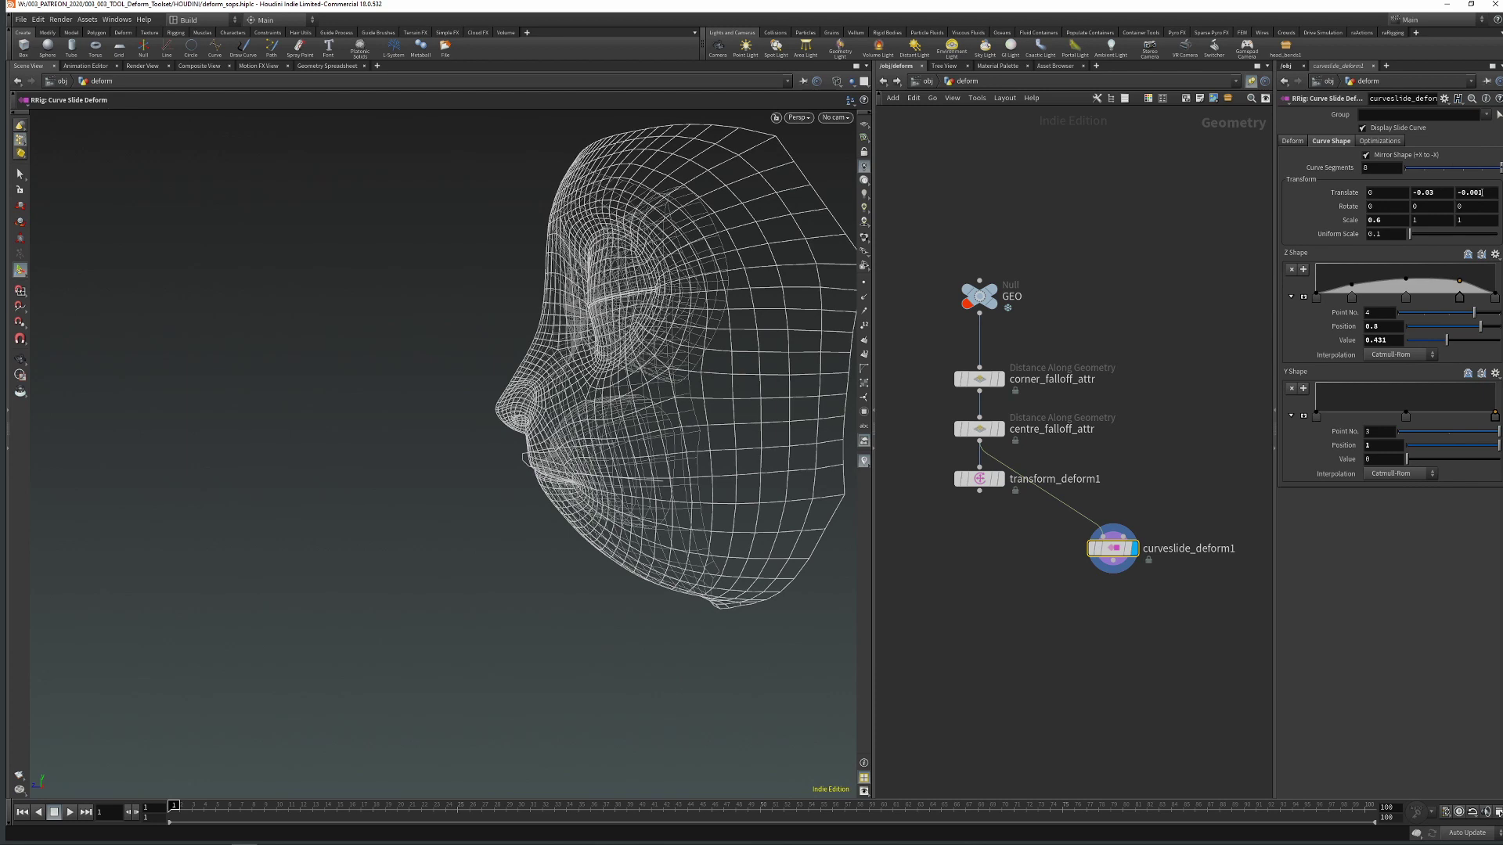
pyautogui.moveTo(1482, 192); pyautogui.dragTo(1303, 248, button='middle')
pyautogui.click(1406, 297)
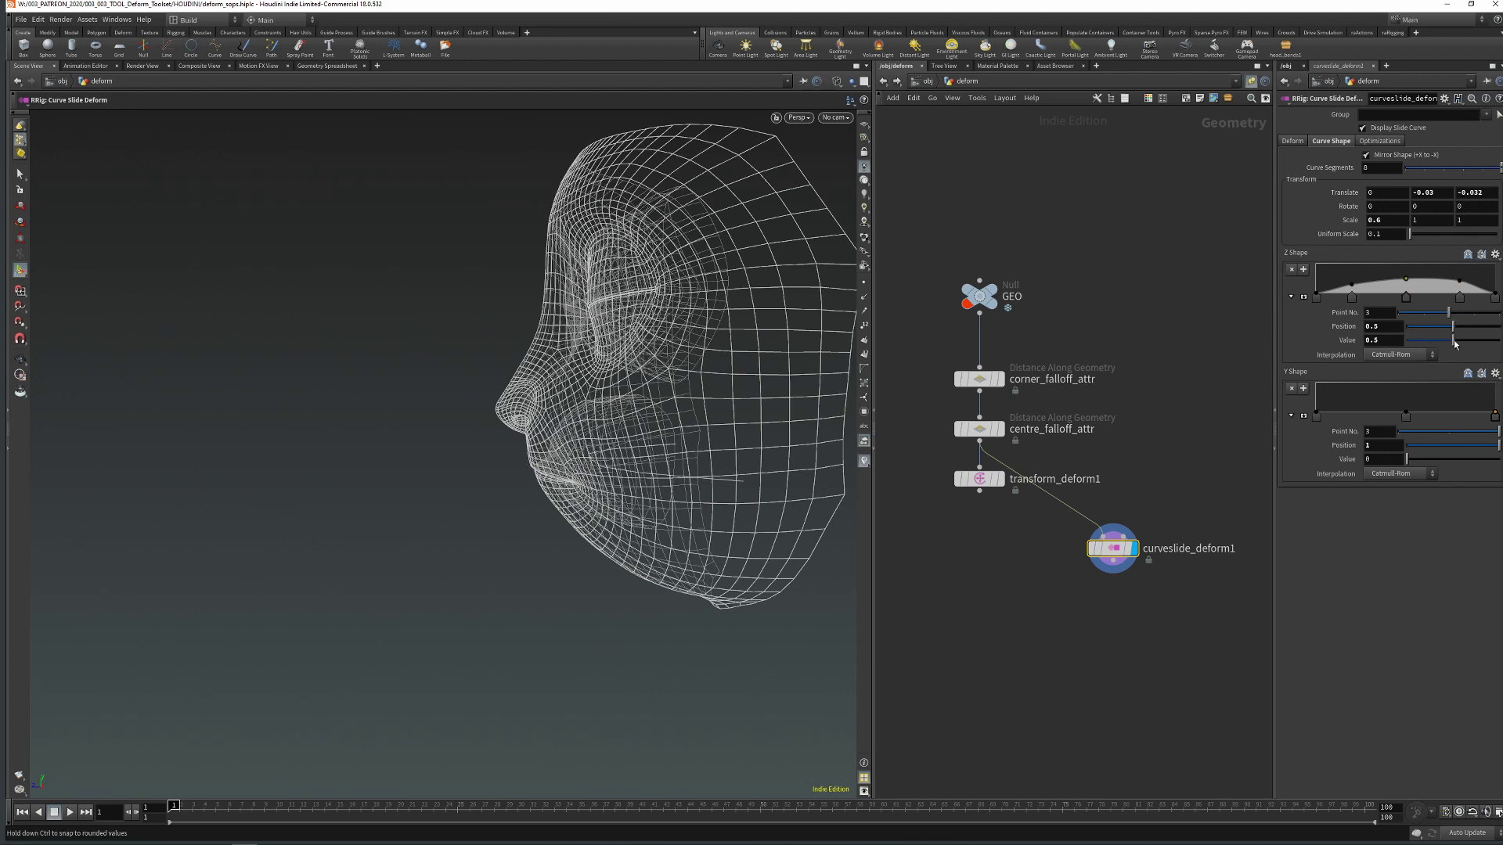
pyautogui.moveTo(1455, 341); pyautogui.dragTo(1483, 341)
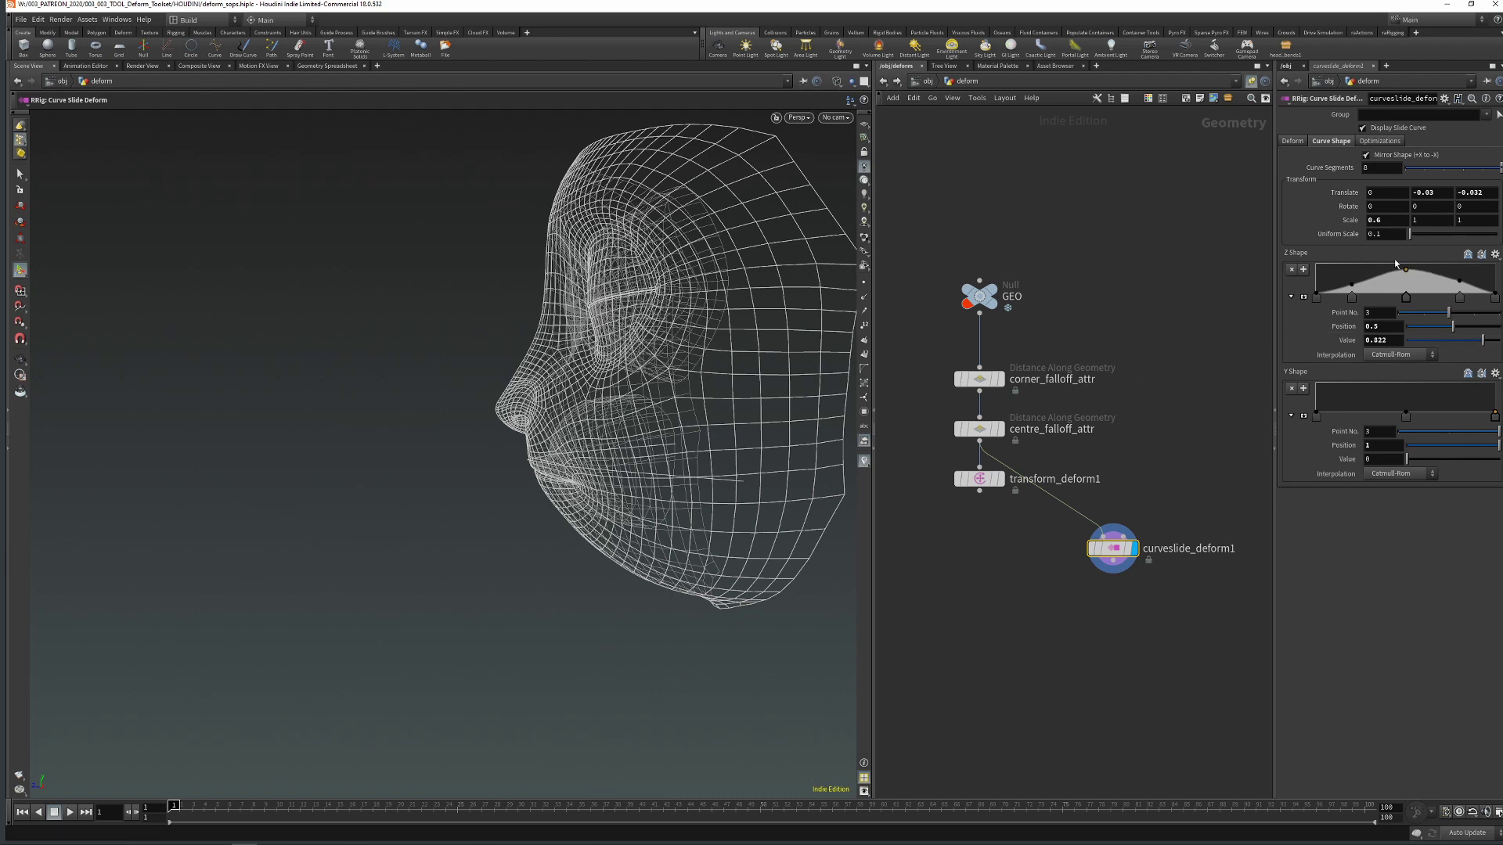
# Raise the slide curve's number of Curve Segments to 32
pyautogui.keyDown('alt'); pyautogui.moveTo(486, 352); pyautogui.dragTo(626, 399); pyautogui.keyUp('alt')
pyautogui.moveTo(1373, 167); pyautogui.dragTo(1342, 157)
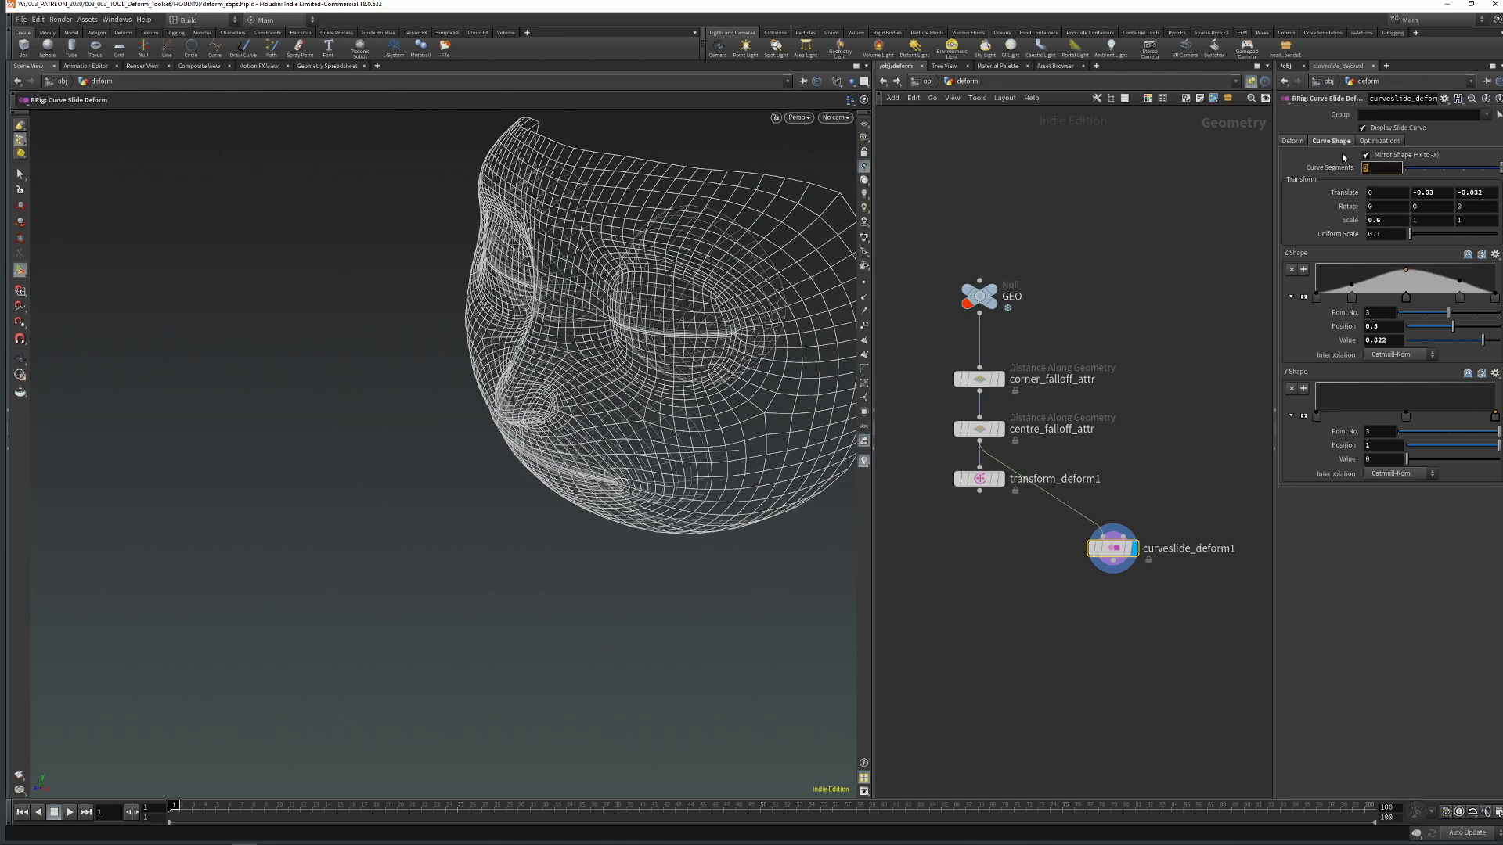
pyautogui.write('16')
pyautogui.press('Return')
pyautogui.keyDown('alt'); pyautogui.moveTo(498, 373); pyautogui.dragTo(566, 409); pyautogui.keyUp('alt')
pyautogui.moveTo(1381, 168); pyautogui.dragTo(1336, 177)
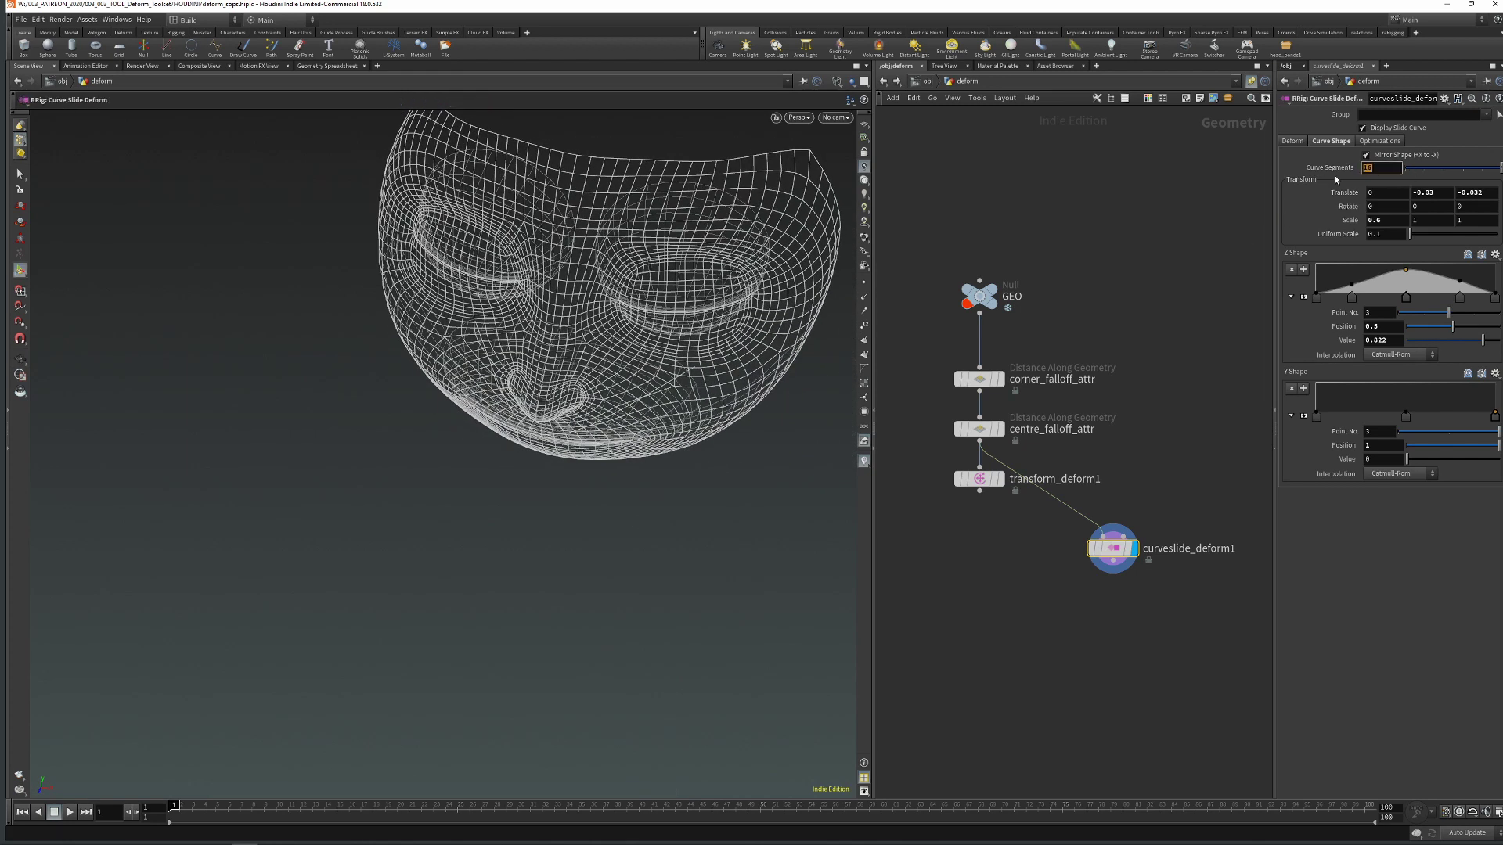
pyautogui.write('32')
pyautogui.press('Return')
# Move Z Shape ramp point 4 outward to position 0.961424 so the slide curve stays fuller toward its ends
pyautogui.moveTo(1460, 298); pyautogui.dragTo(1492, 305)
pyautogui.moveTo(1489, 304); pyautogui.dragTo(1487, 304)
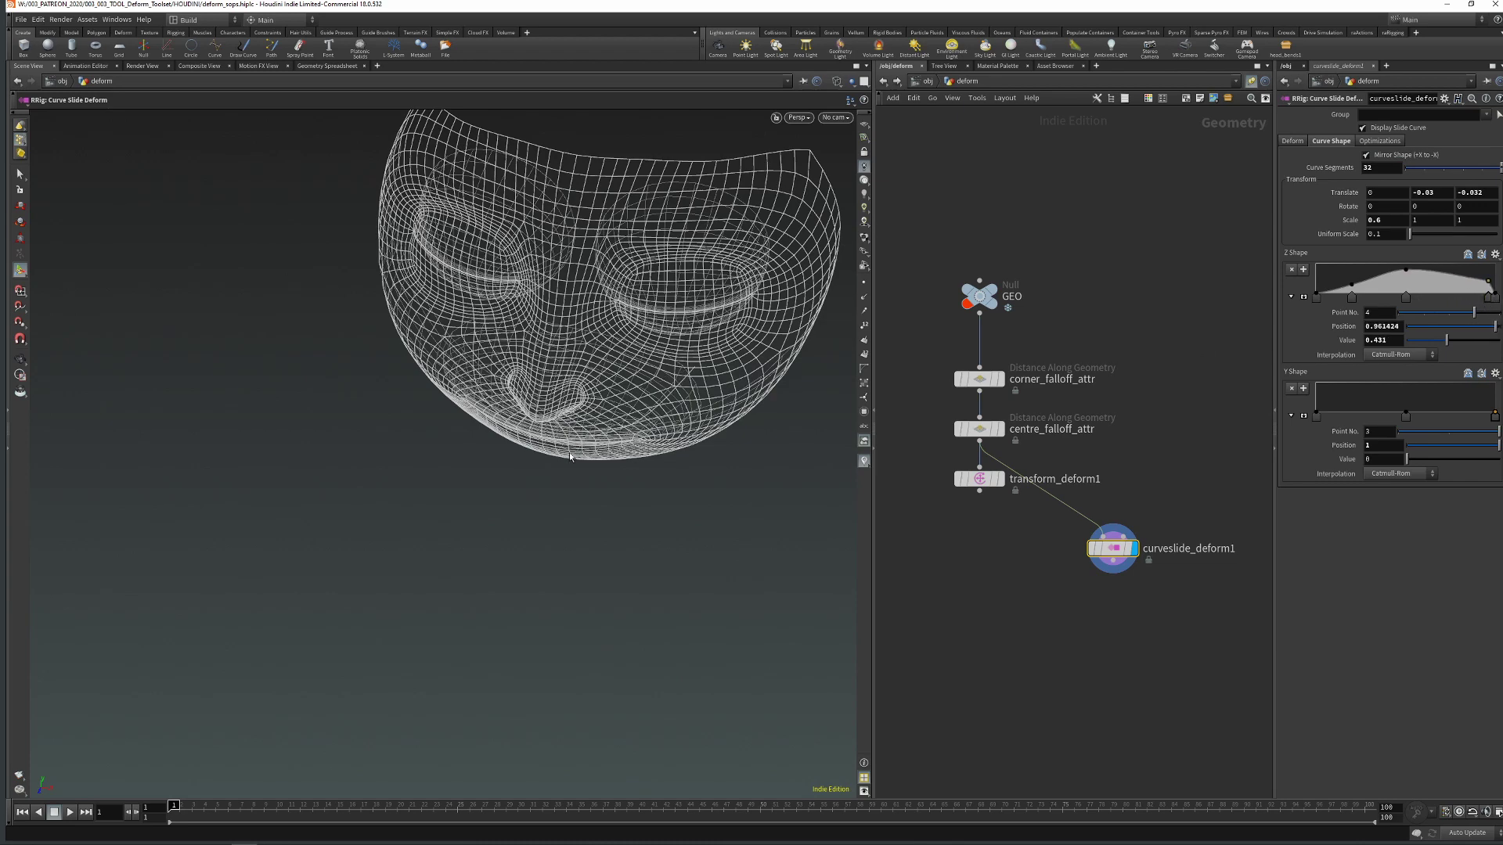
pyautogui.moveTo(650, 422)
pyautogui.keyDown('alt'); pyautogui.mouseDown()
pyautogui.moveTo(607, 335)
pyautogui.moveTo(610, 400)
pyautogui.moveTo(751, 411)
pyautogui.moveTo(755, 345)
pyautogui.moveTo(731, 380)
pyautogui.moveTo(665, 401)
pyautogui.mouseUp(); pyautogui.keyUp('alt')
pyautogui.moveTo(665, 403); pyautogui.dragTo(556, 429, button='middle')
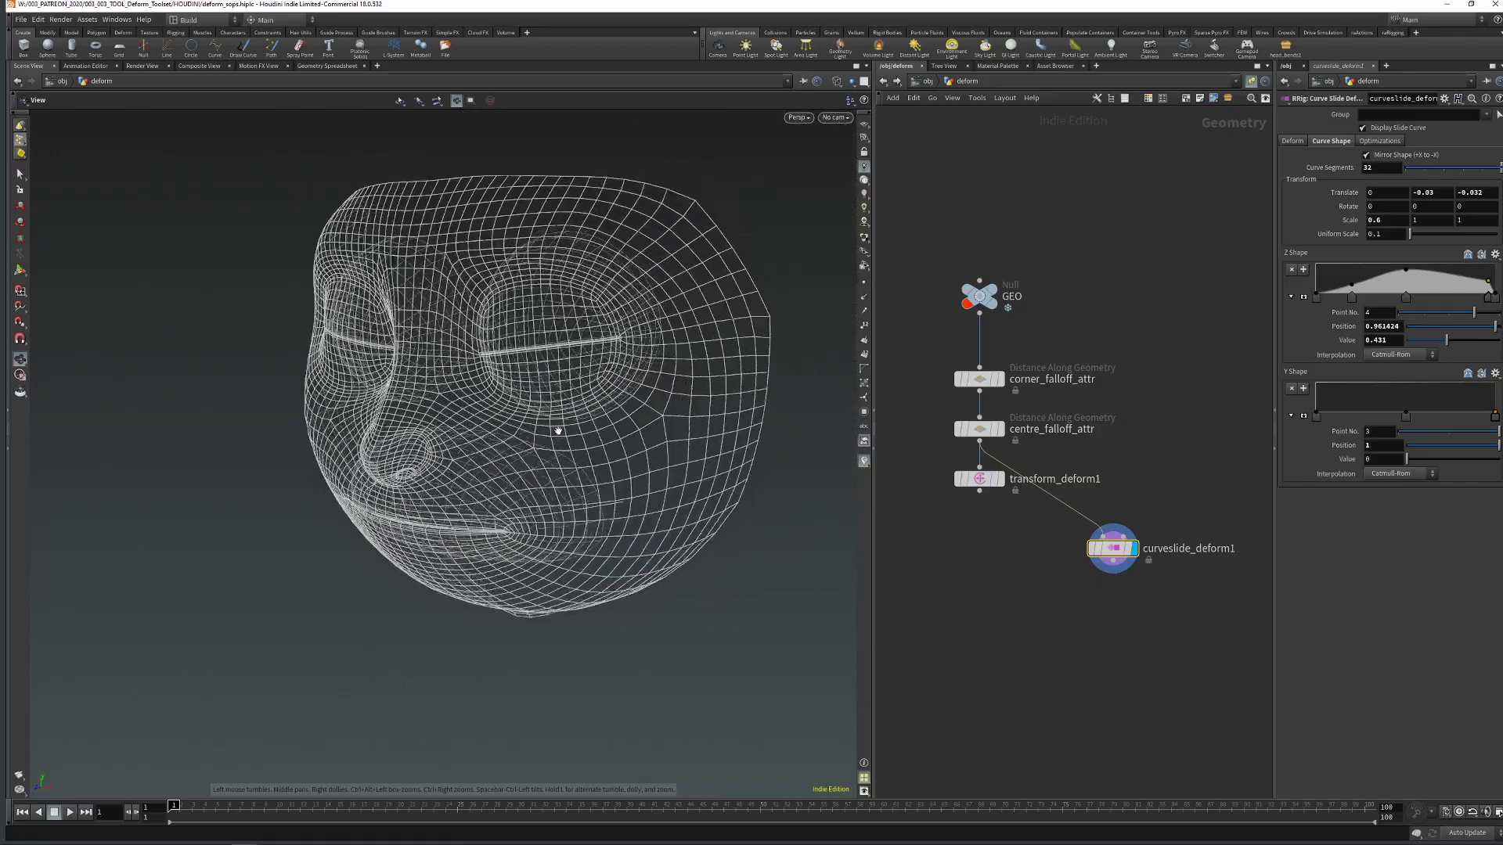
# Set the slide curve's X scale to 0.7 and check its fit around the mouth from several angles
pyautogui.press('w')
pyautogui.press('w')
pyautogui.moveTo(549, 487); pyautogui.dragTo(589, 347)
pyautogui.moveTo(589, 347); pyautogui.dragTo(519, 414, button='middle')
pyautogui.keyDown('alt'); pyautogui.moveTo(519, 414); pyautogui.dragTo(552, 512); pyautogui.keyUp('alt')
pyautogui.moveTo(1381, 225); pyautogui.dragTo(1404, 223, button='middle')
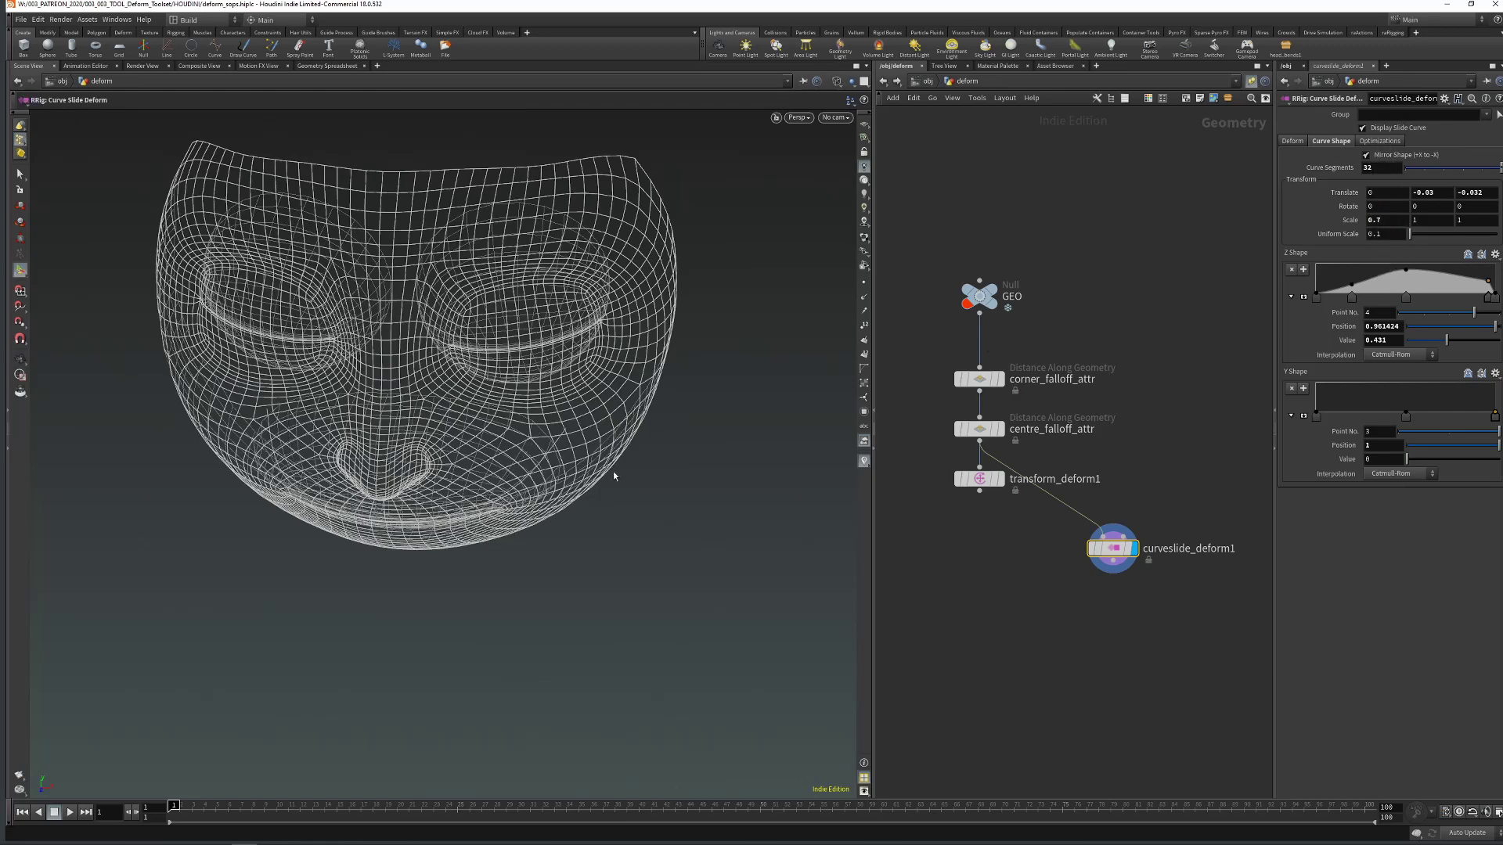
pyautogui.keyDown('alt'); pyautogui.moveTo(614, 474); pyautogui.dragTo(454, 427); pyautogui.keyUp('alt')
pyautogui.keyDown('alt'); pyautogui.moveTo(493, 432); pyautogui.dragTo(450, 462, button='middle'); pyautogui.keyUp('alt')
pyautogui.keyDown('alt'); pyautogui.moveTo(451, 462); pyautogui.dragTo(457, 439); pyautogui.keyUp('alt')
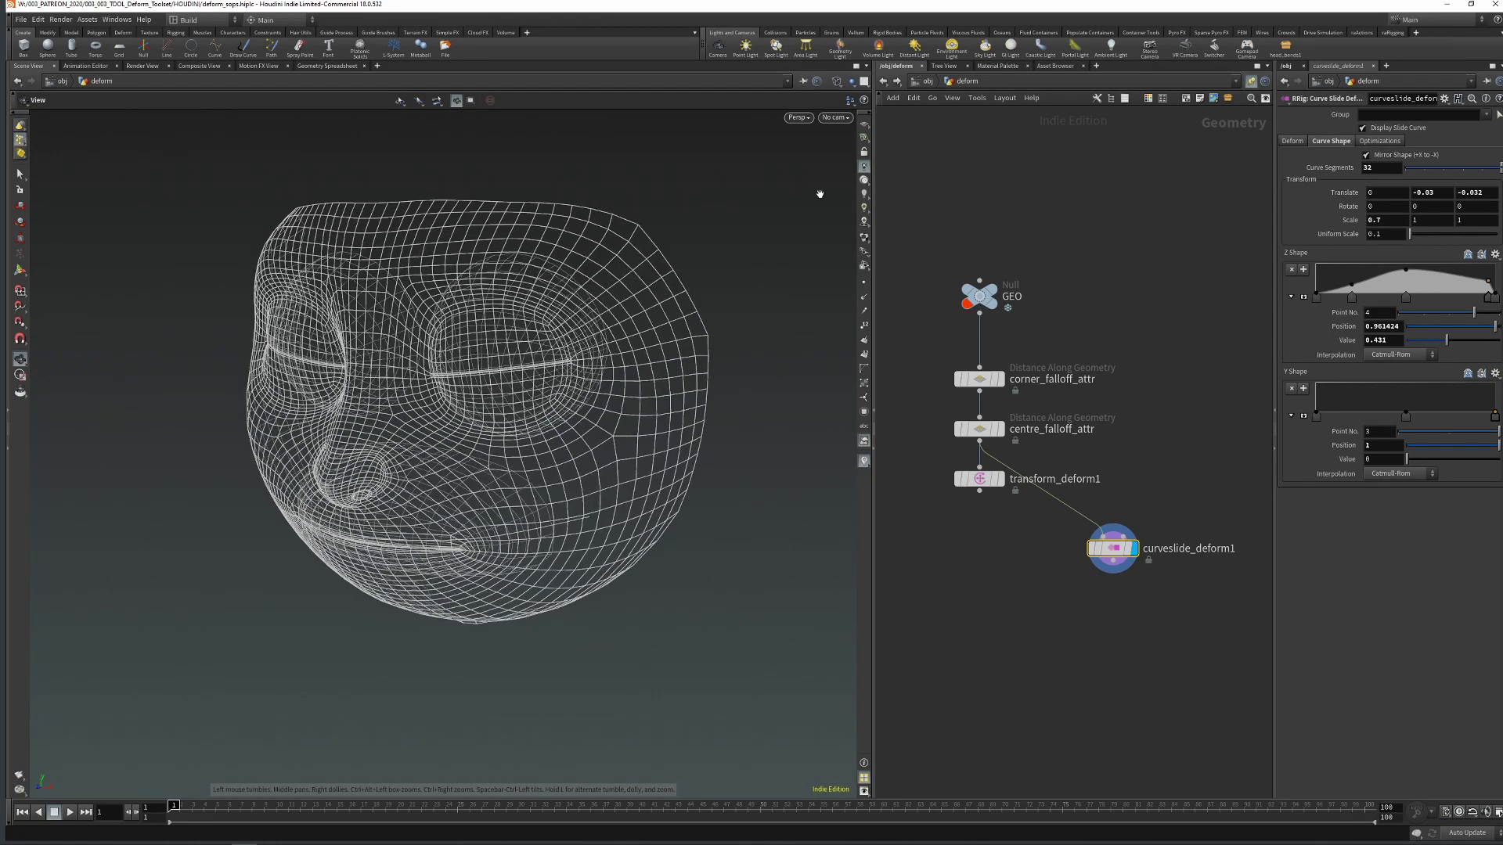
# Return the face to shaded display and view it through cam1
pyautogui.press('w')
pyautogui.click(826, 120)
pyautogui.click(844, 174)
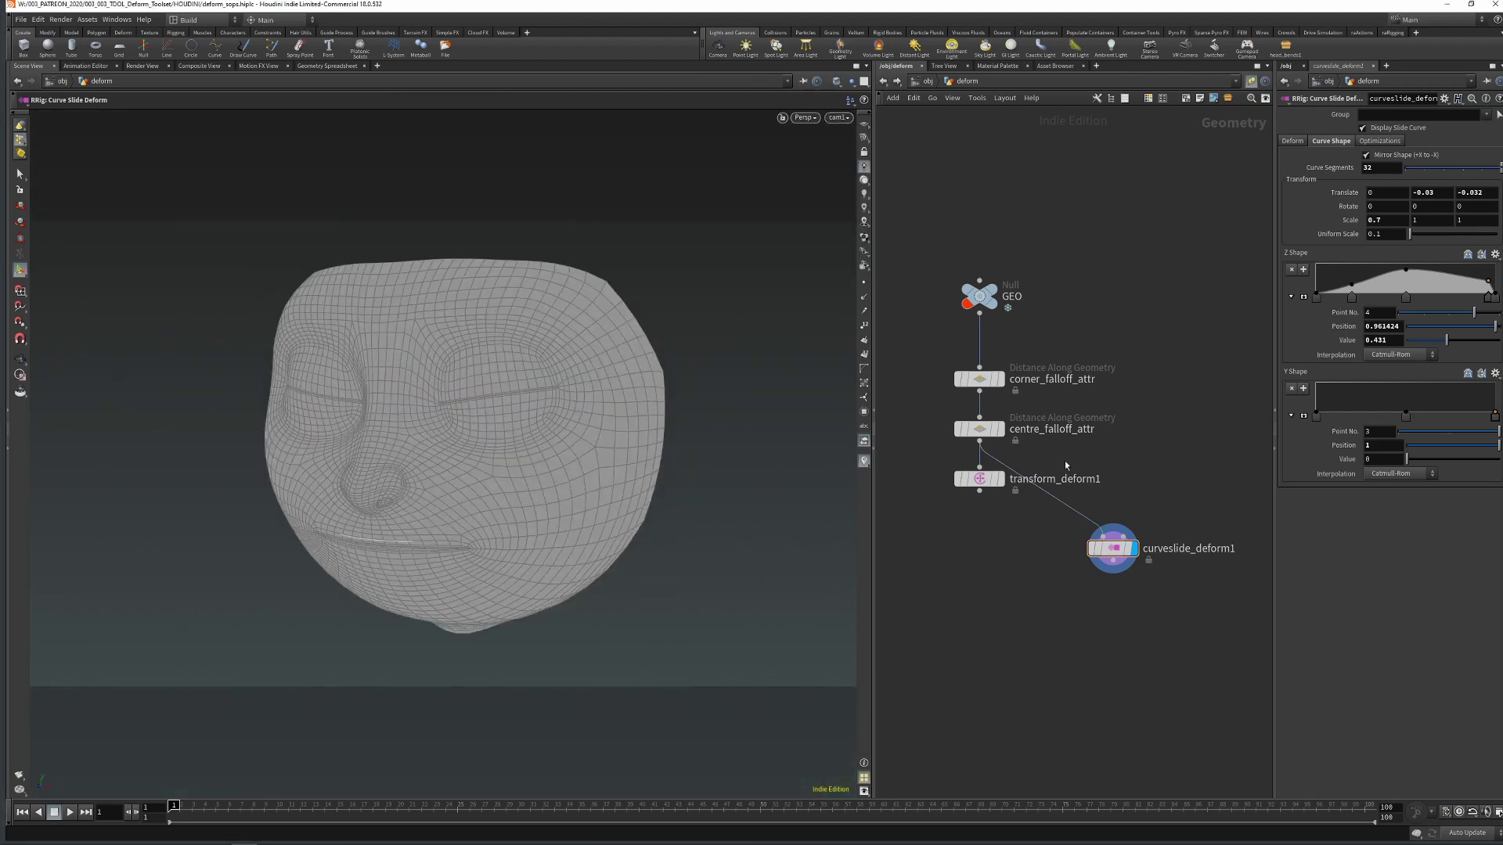
# Disable Use V and N Dir on the curve slide deform and add an attribute entry driven by corner_falloff
pyautogui.click(1293, 141)
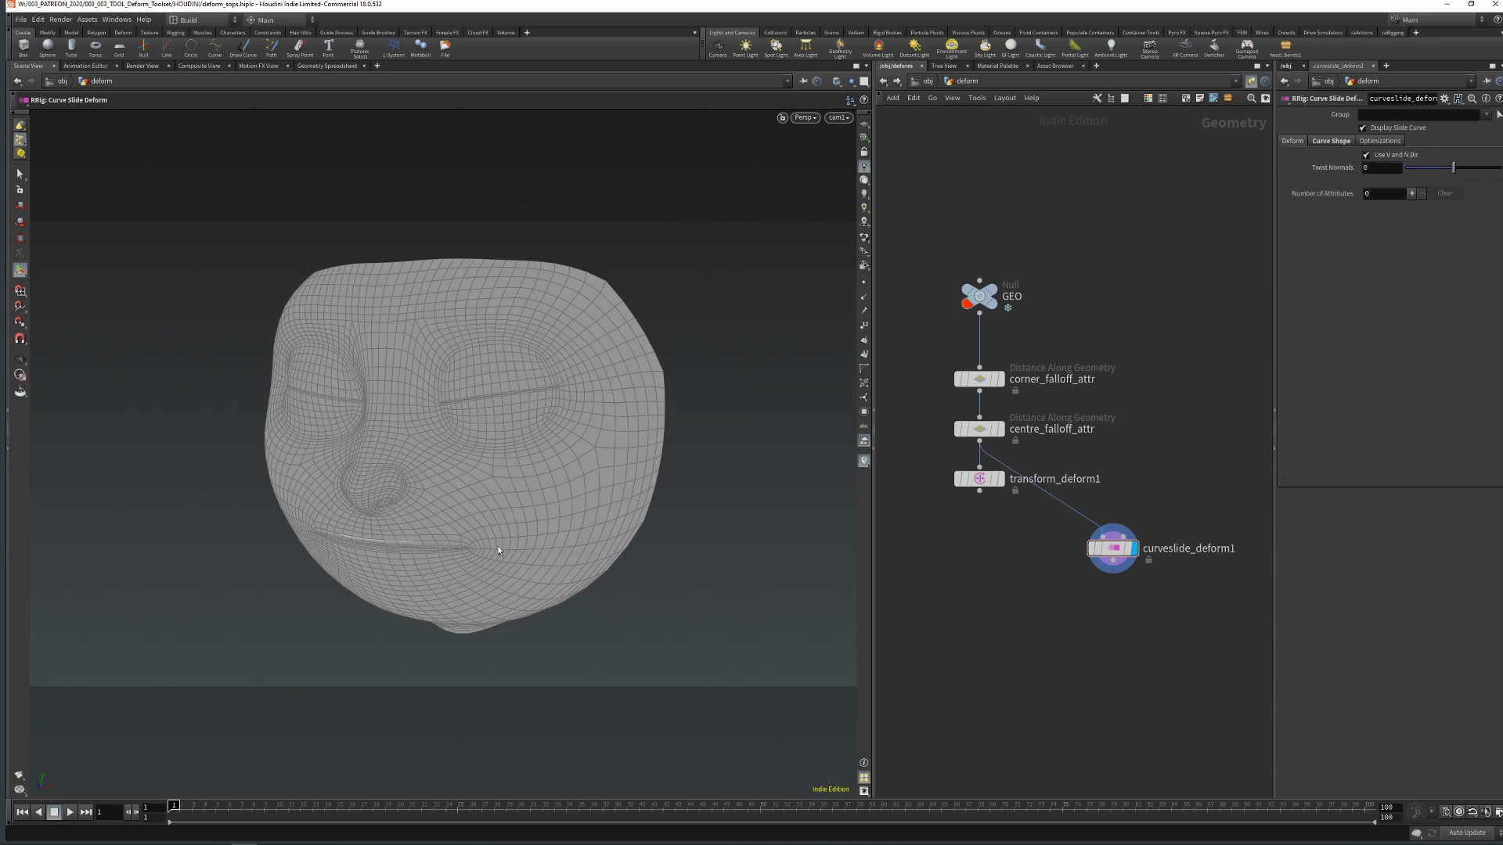
pyautogui.click(1387, 158)
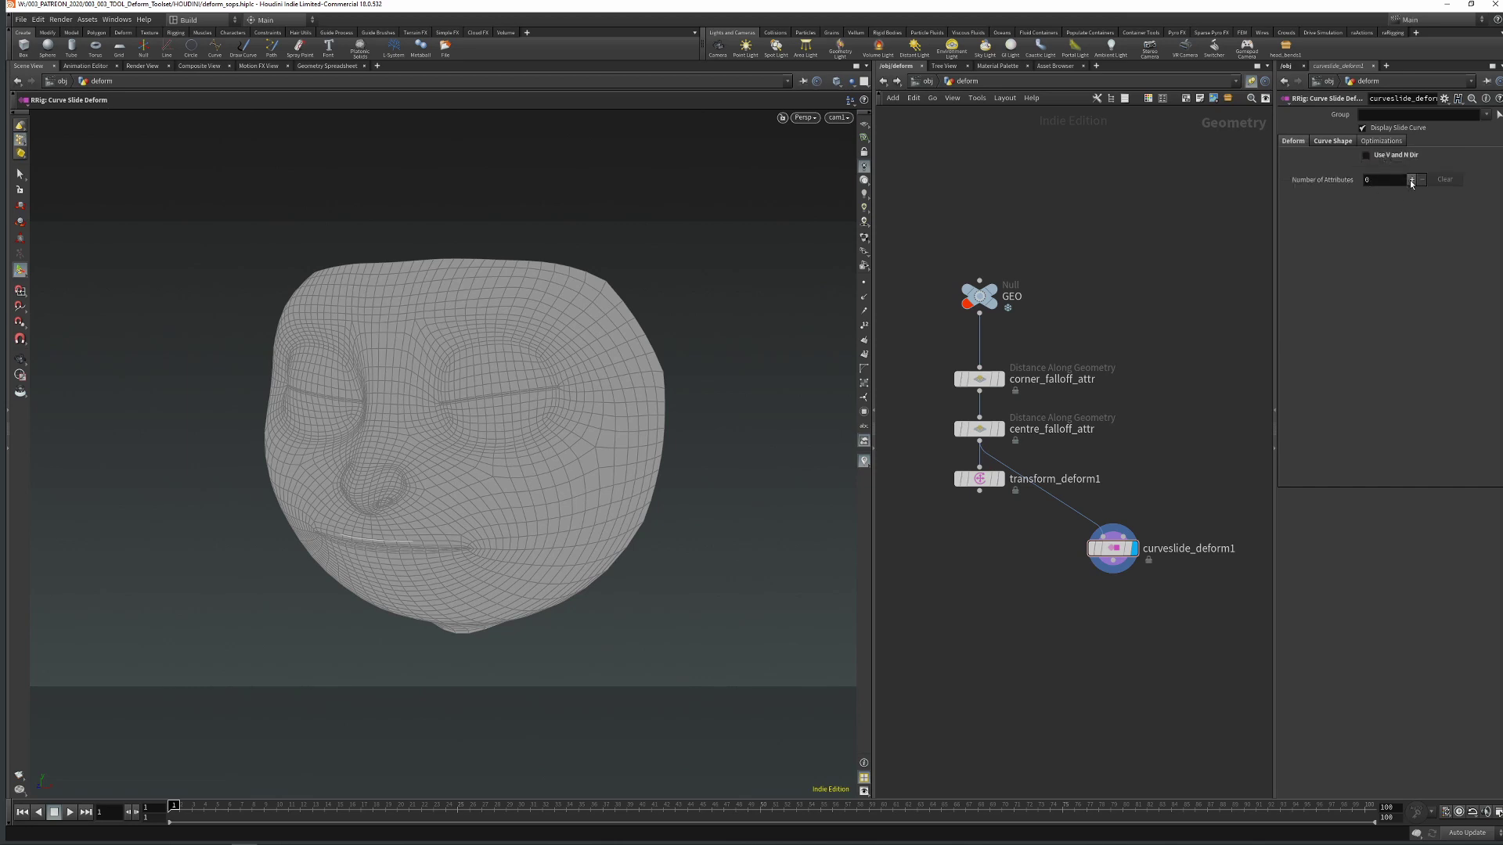
pyautogui.click(1412, 181)
pyautogui.click(1494, 211)
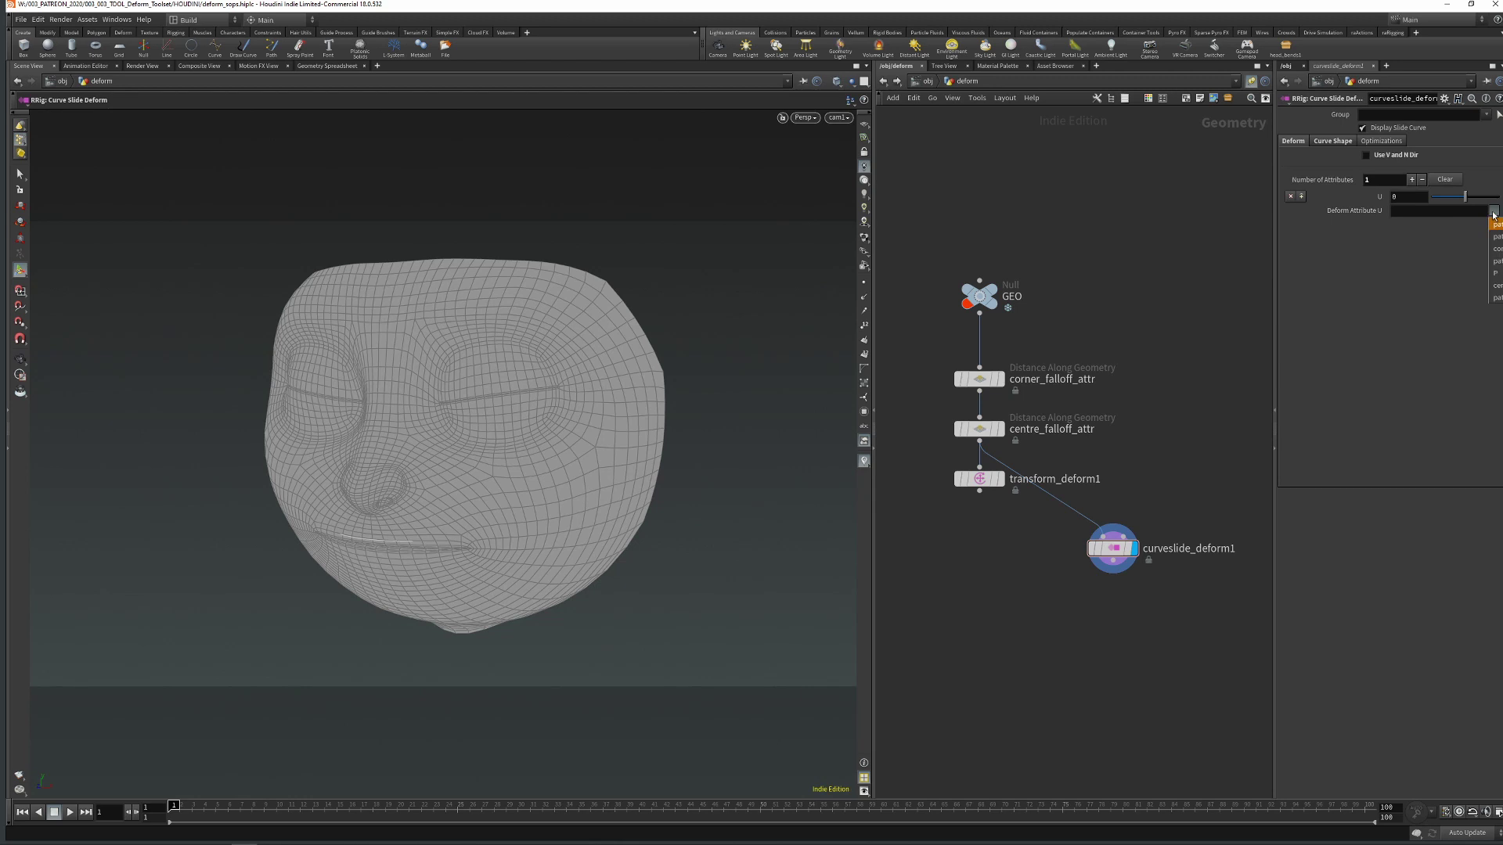
pyautogui.click(1497, 286)
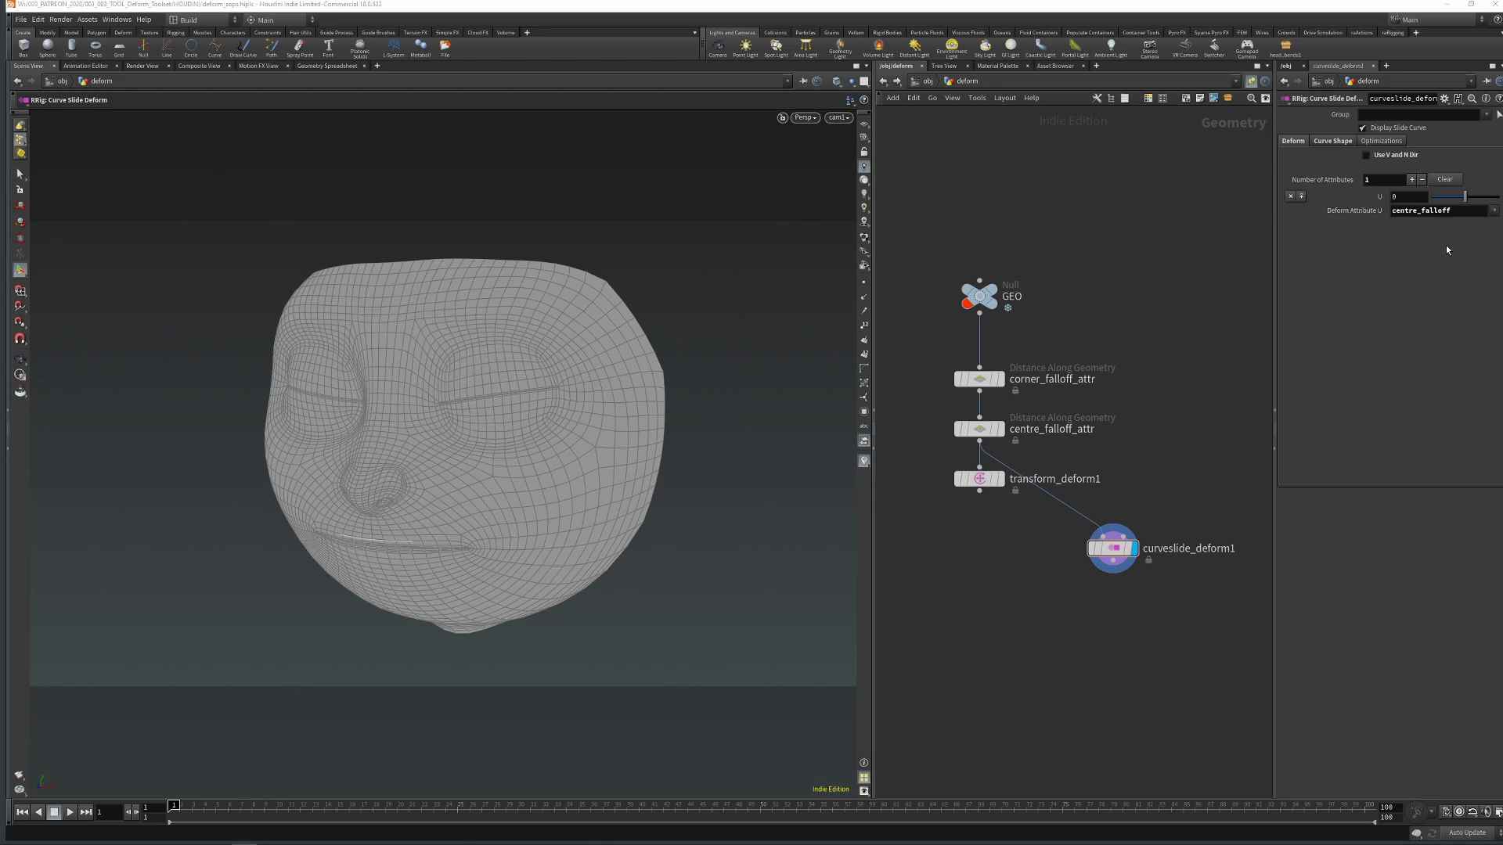
pyautogui.click(1495, 213)
pyautogui.click(1495, 249)
# Insert a centre_falloff entry before the corner_falloff one, and set U to -0.04 for the centre and 0.15 for the corner
pyautogui.click(1301, 197)
pyautogui.click(1494, 211)
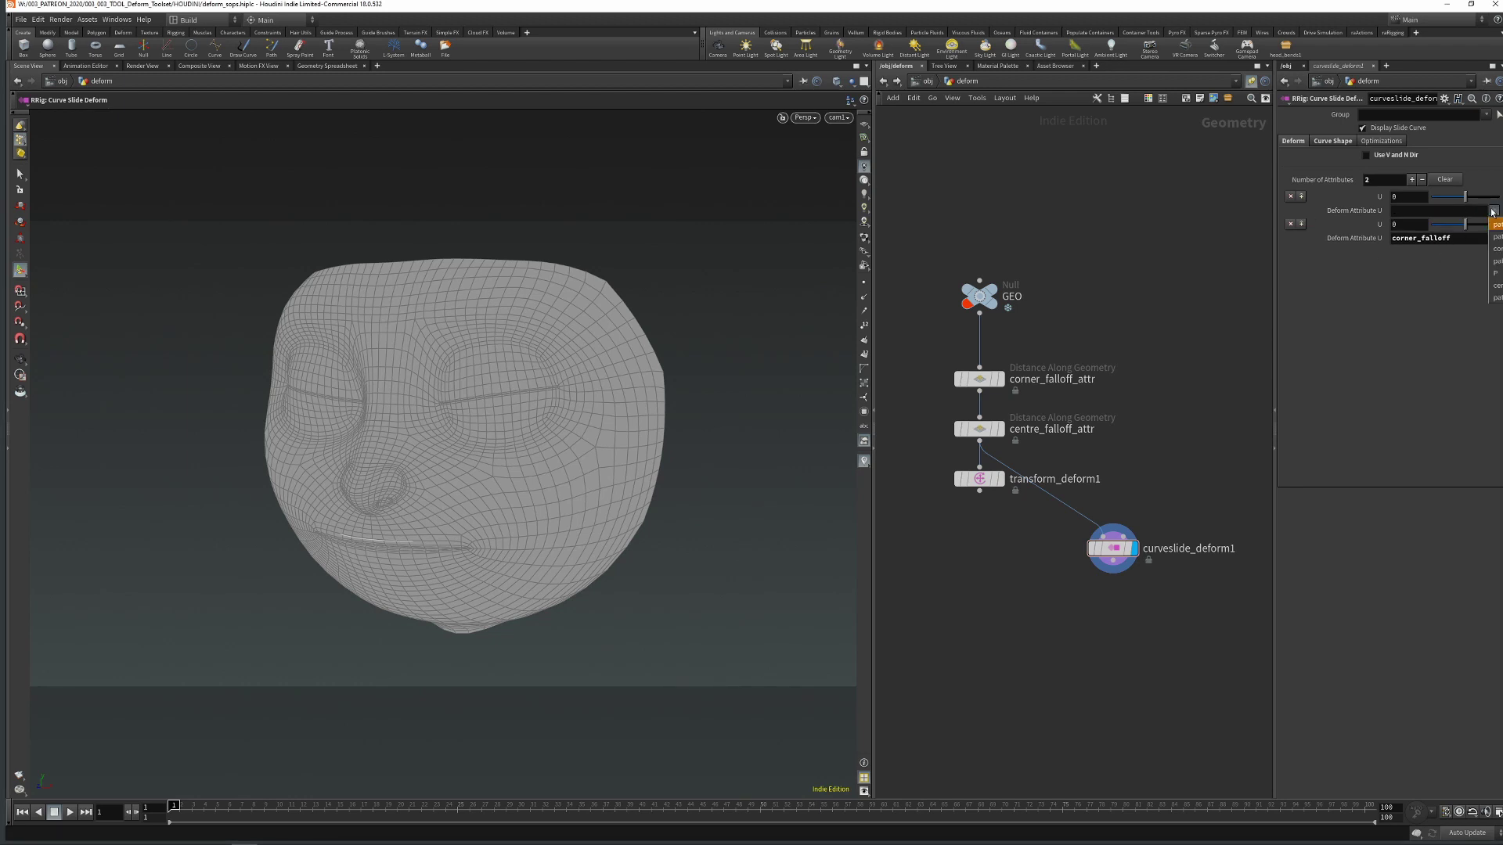
pyautogui.click(1497, 286)
pyautogui.moveTo(1465, 196); pyautogui.dragTo(1473, 224)
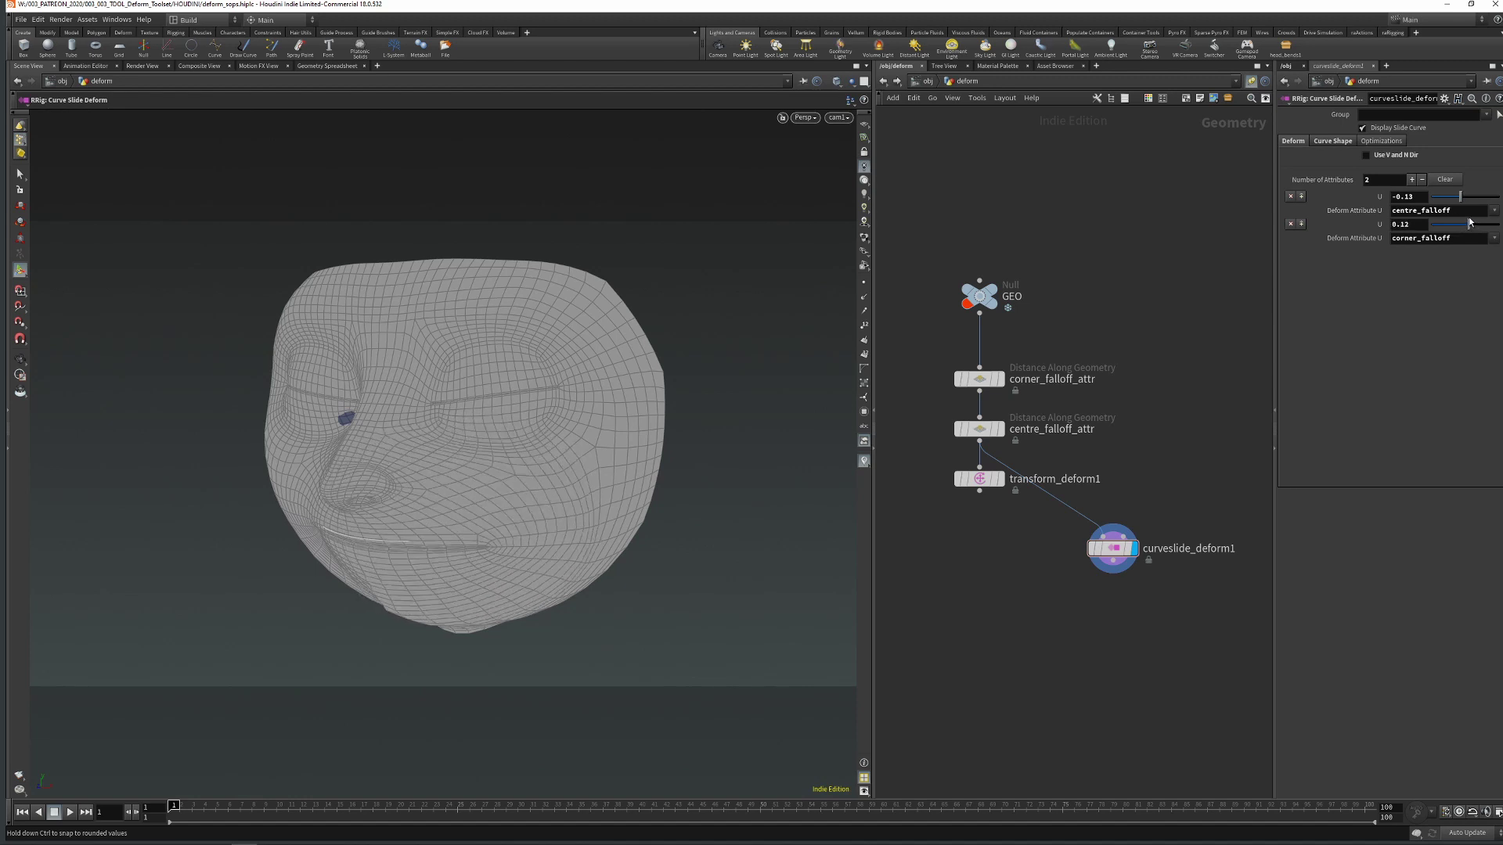
pyautogui.moveTo(1460, 198); pyautogui.dragTo(1471, 227)
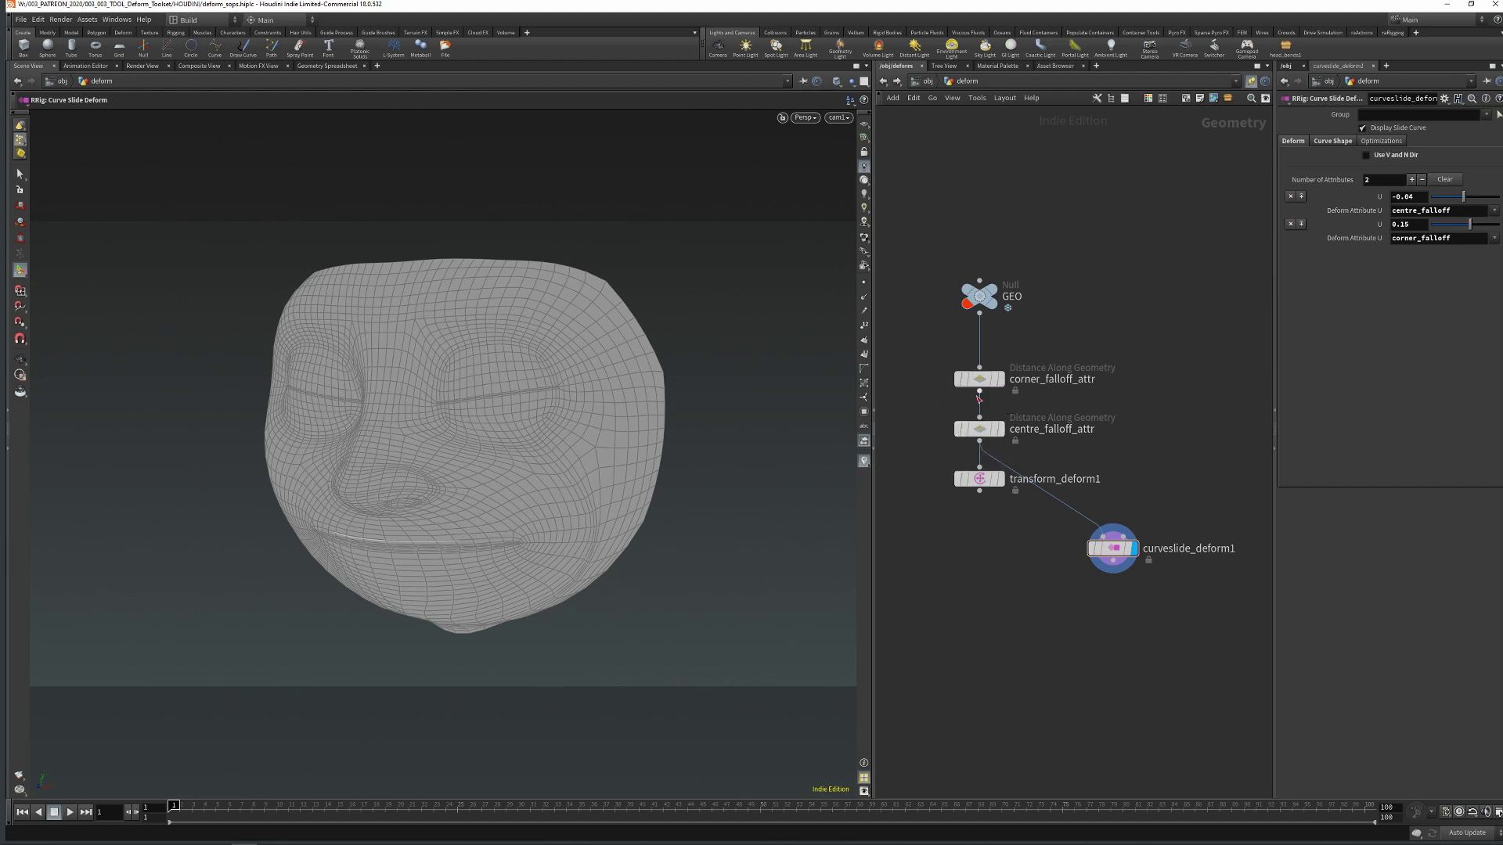
# Try a different falloff ramp shape on corner_falloff_attr and return to the curve slide deform
pyautogui.moveTo(977, 383)
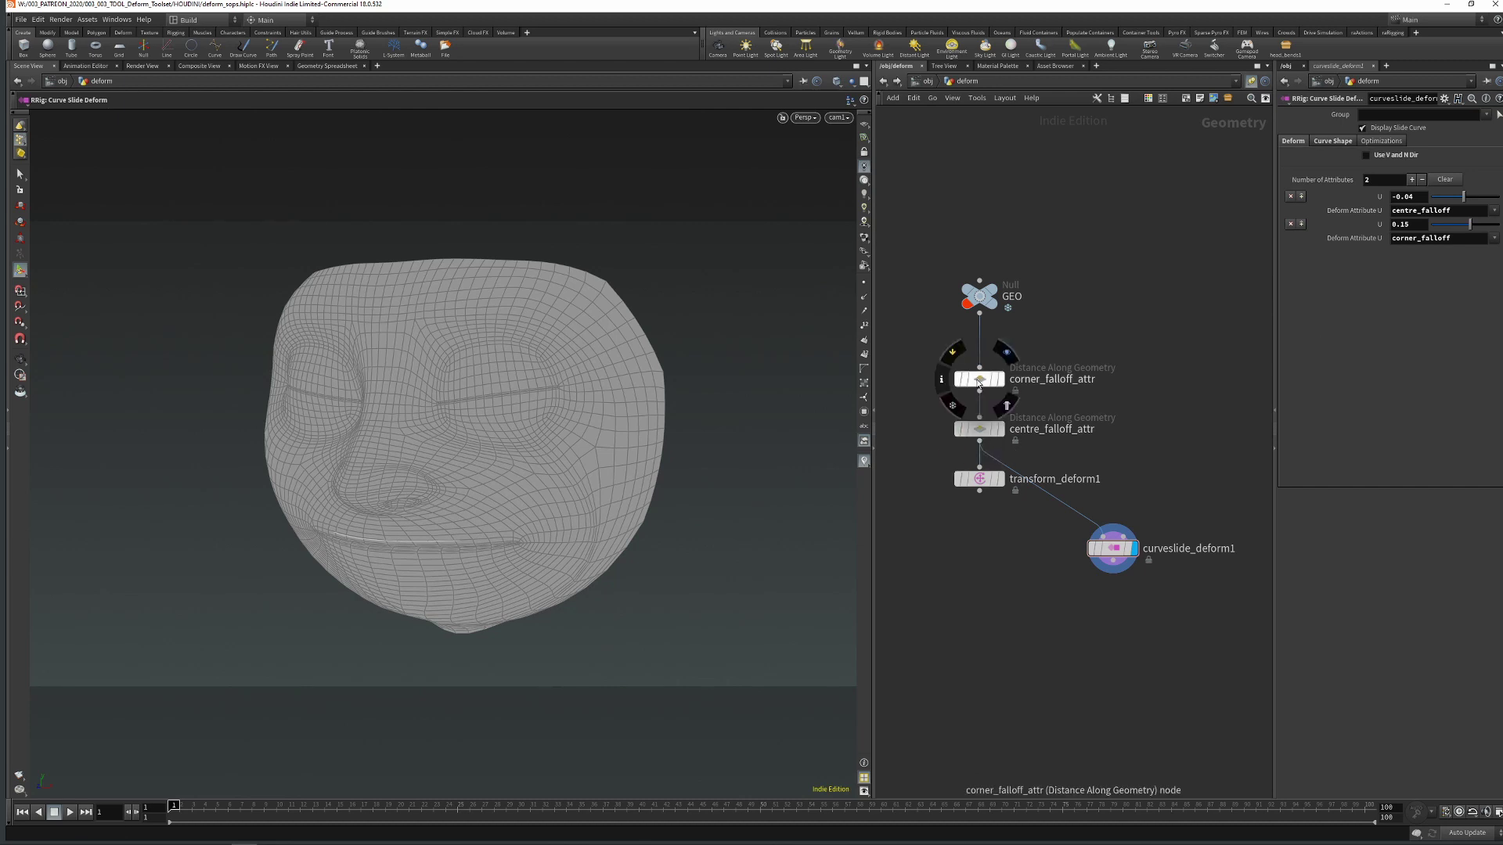
pyautogui.click(979, 383)
pyautogui.moveTo(1397, 279); pyautogui.dragTo(1349, 278)
pyautogui.click(1127, 554)
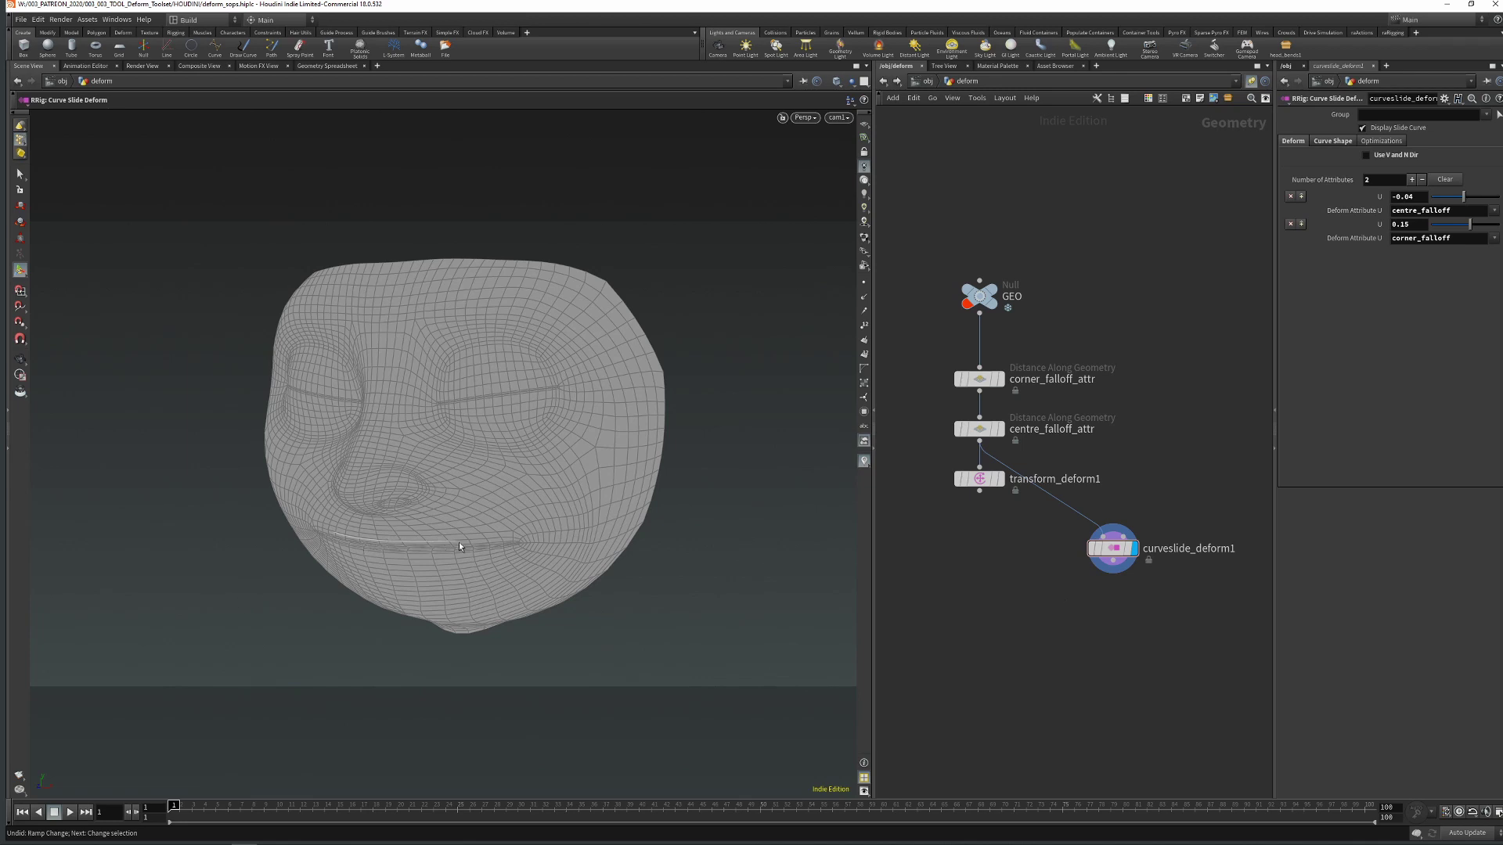
# With Use V and N Dir enabled, reset the centre entry's U to 0 and assign centre_falloff to its V and N deform attributes
pyautogui.click(1391, 157)
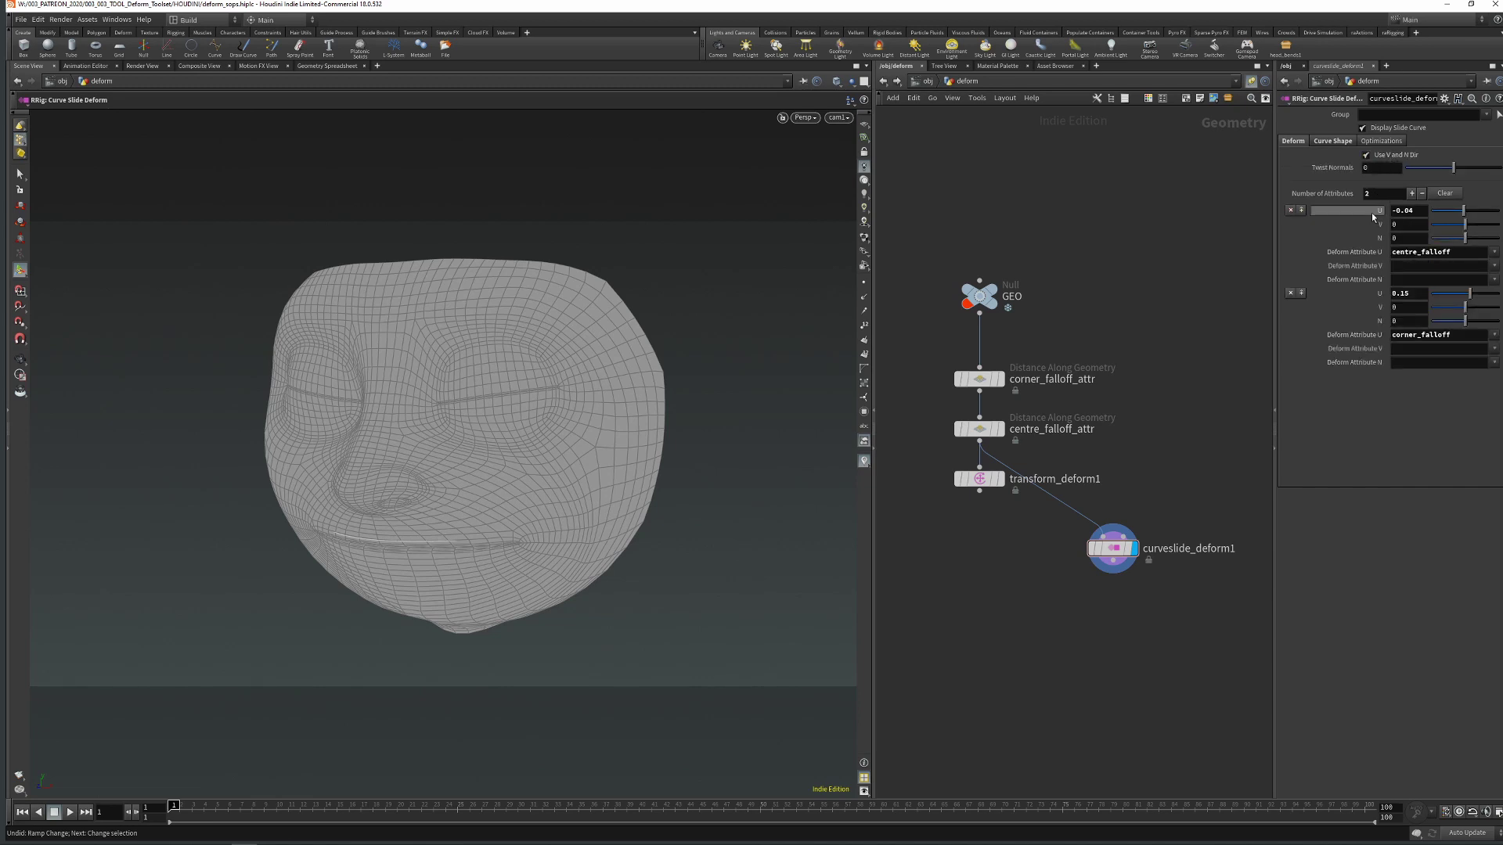
pyautogui.moveTo(1464, 253); pyautogui.dragTo(1391, 253)
pyautogui.moveTo(1463, 211); pyautogui.dragTo(1362, 257)
pyautogui.hotkey('ctrl', 'c')
pyautogui.click(1399, 265)
pyautogui.hotkey('ctrl', 'v')
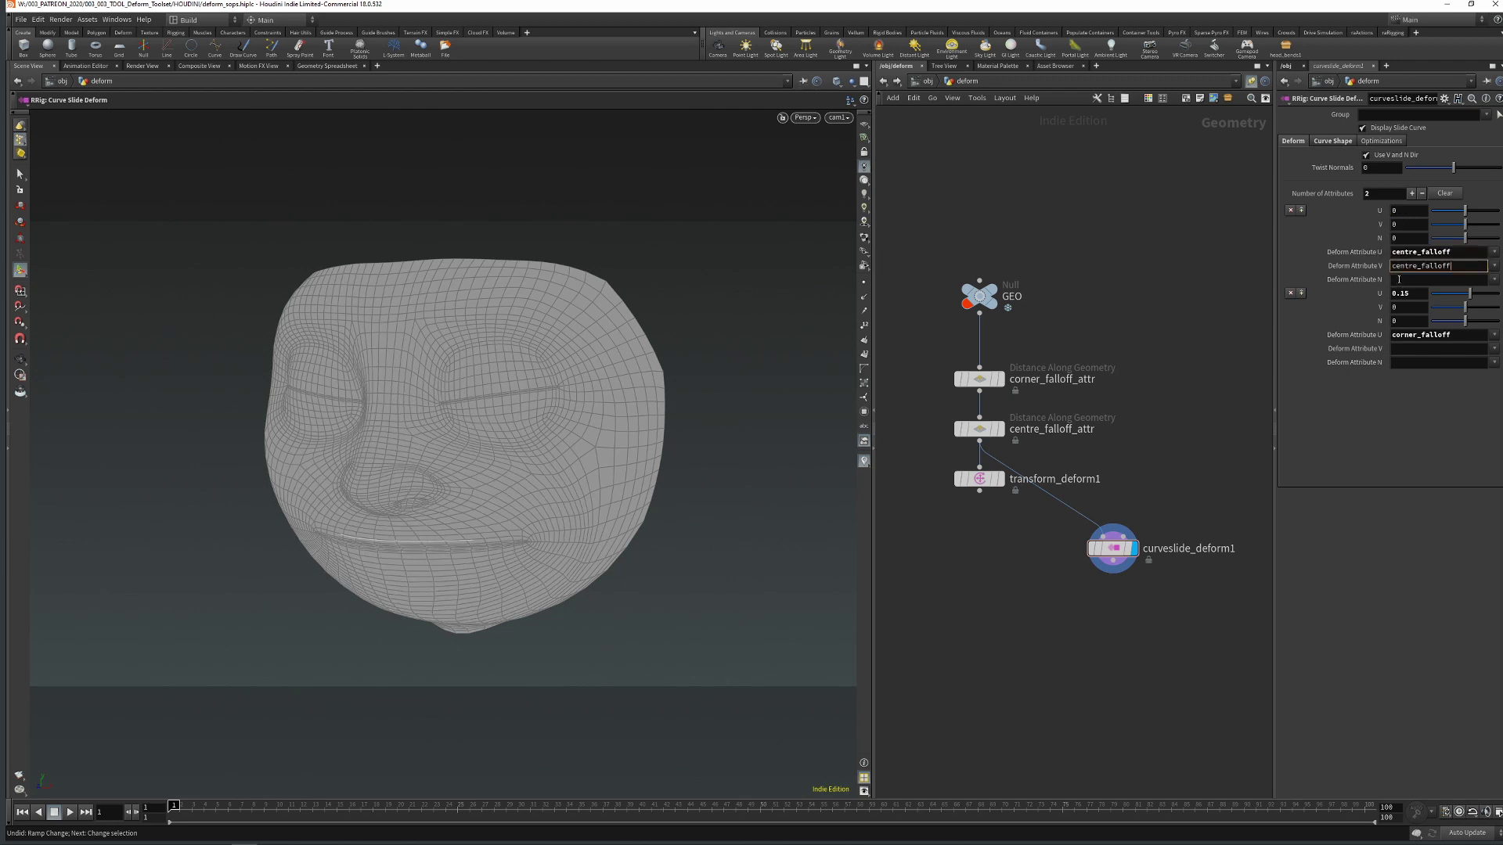
pyautogui.click(1398, 280)
pyautogui.hotkey('ctrl', 'v')
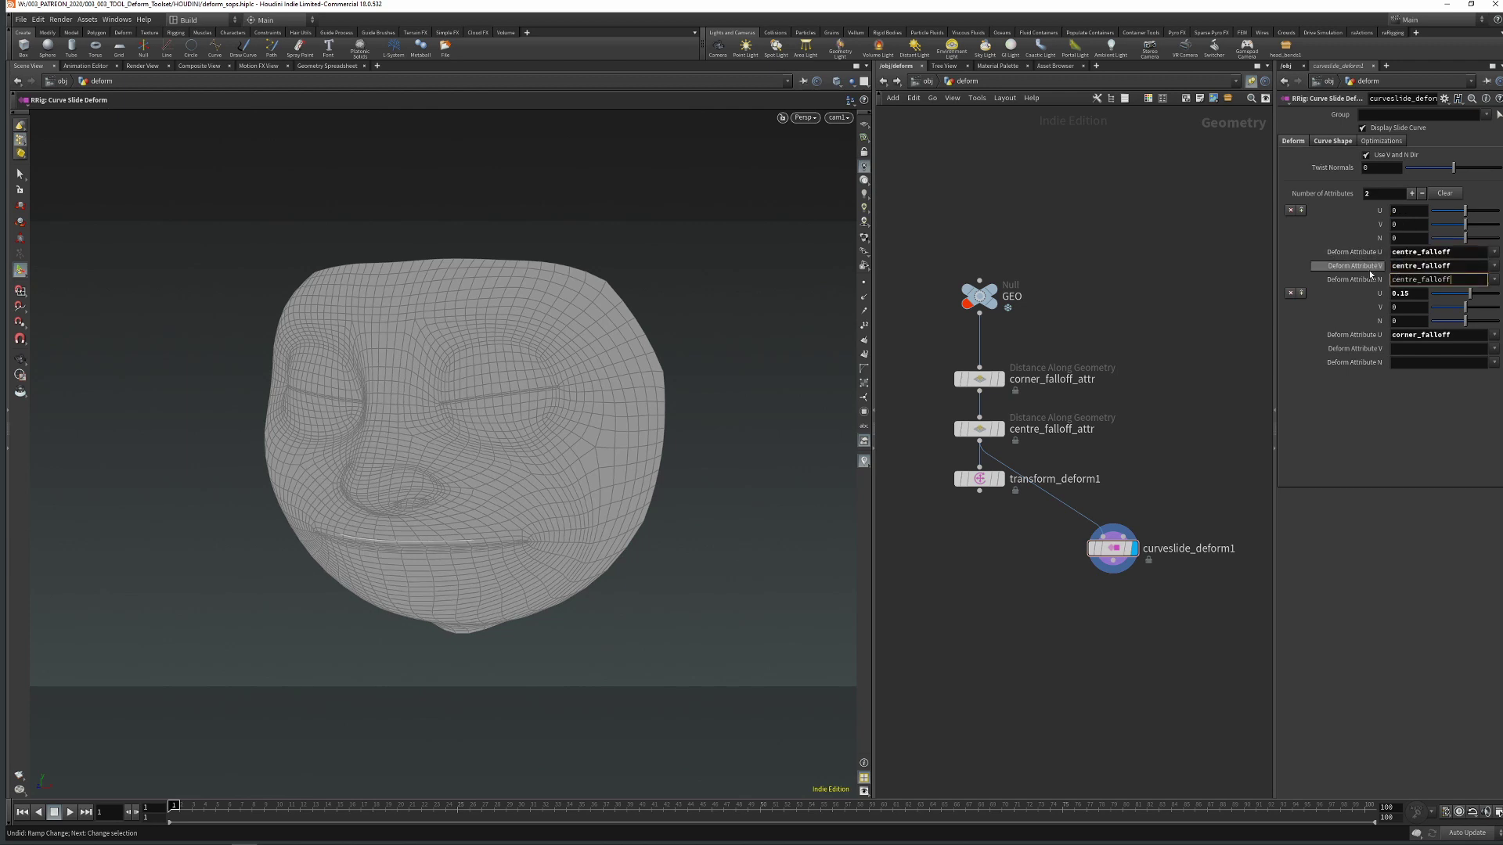
# Assign corner_falloff to the V and N deform attributes of the second entry as well
pyautogui.doubleClick(1458, 335)
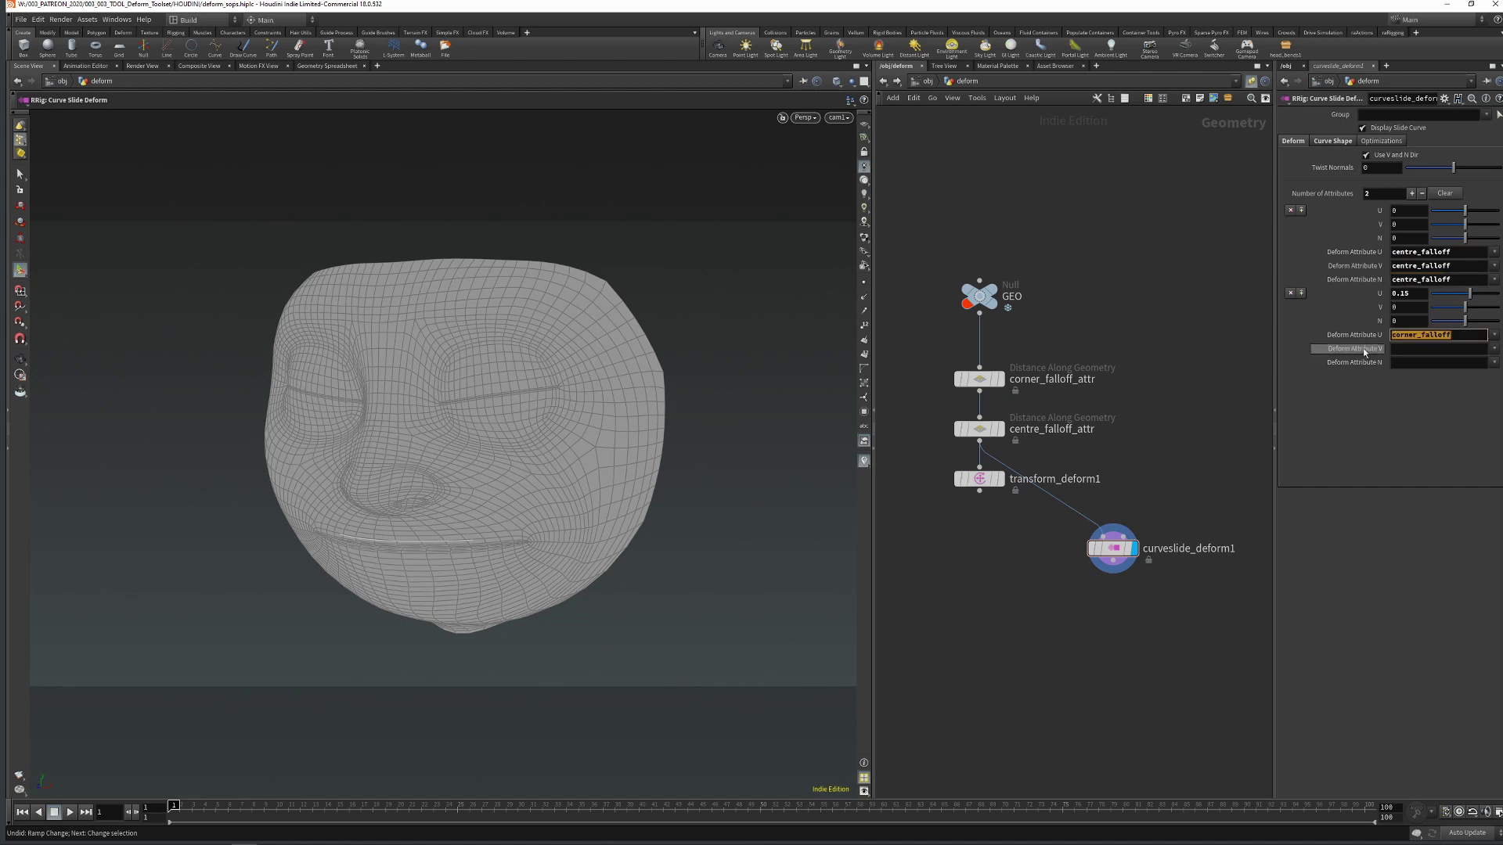
pyautogui.hotkey('ctrl', 'c')
pyautogui.press('Tab')
pyautogui.hotkey('ctrl', 'v')
pyautogui.press('Tab')
pyautogui.hotkey('ctrl', 'v')
pyautogui.click(1393, 405)
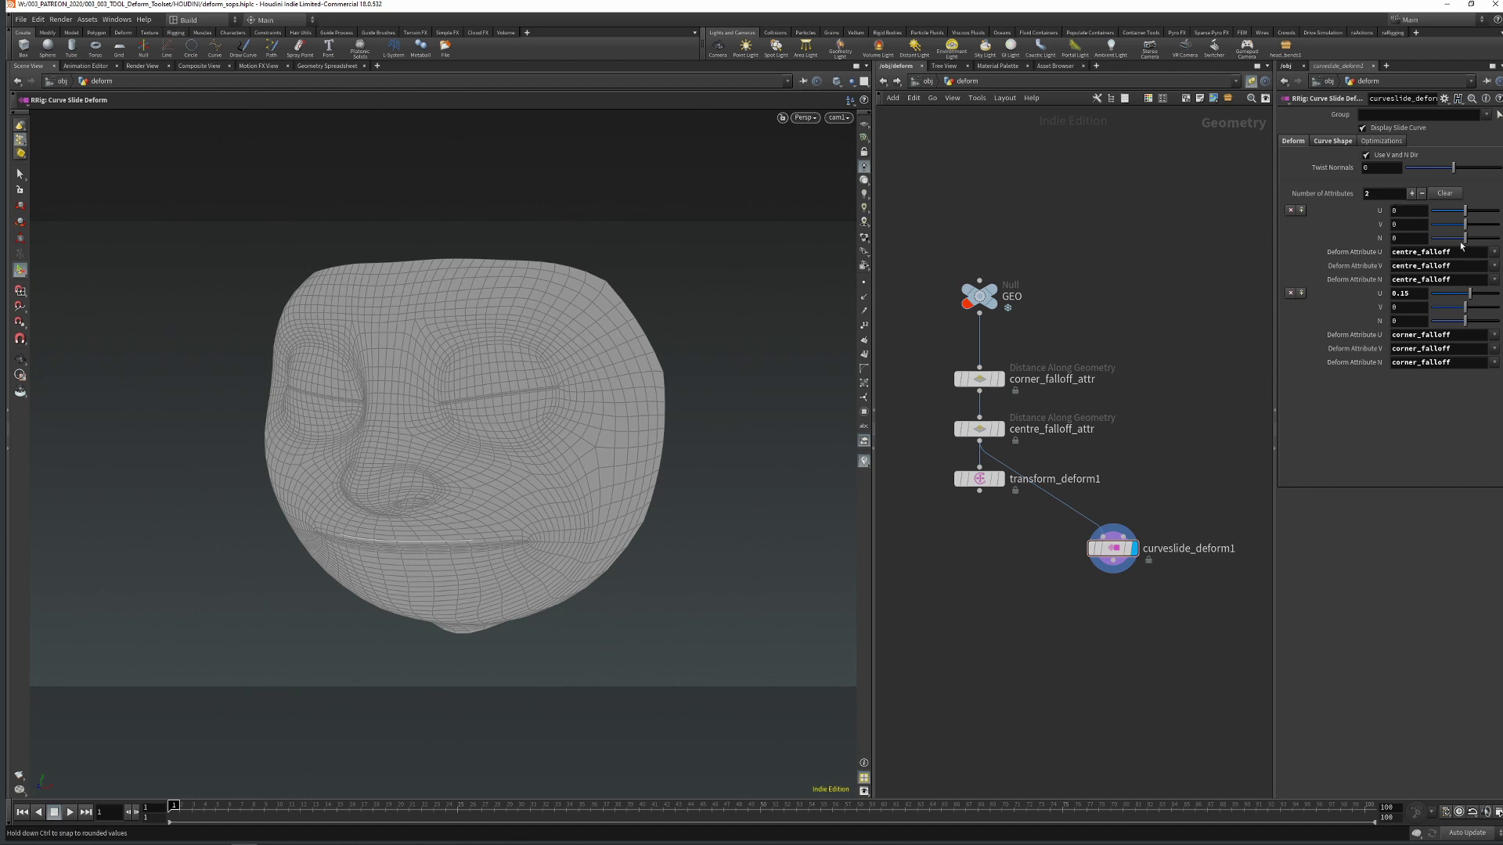
# Reset the corner entry's U to 0 and set its N to -0.06
pyautogui.keyDown('ctrl'); pyautogui.middleClick(1408, 293); pyautogui.keyUp('ctrl')
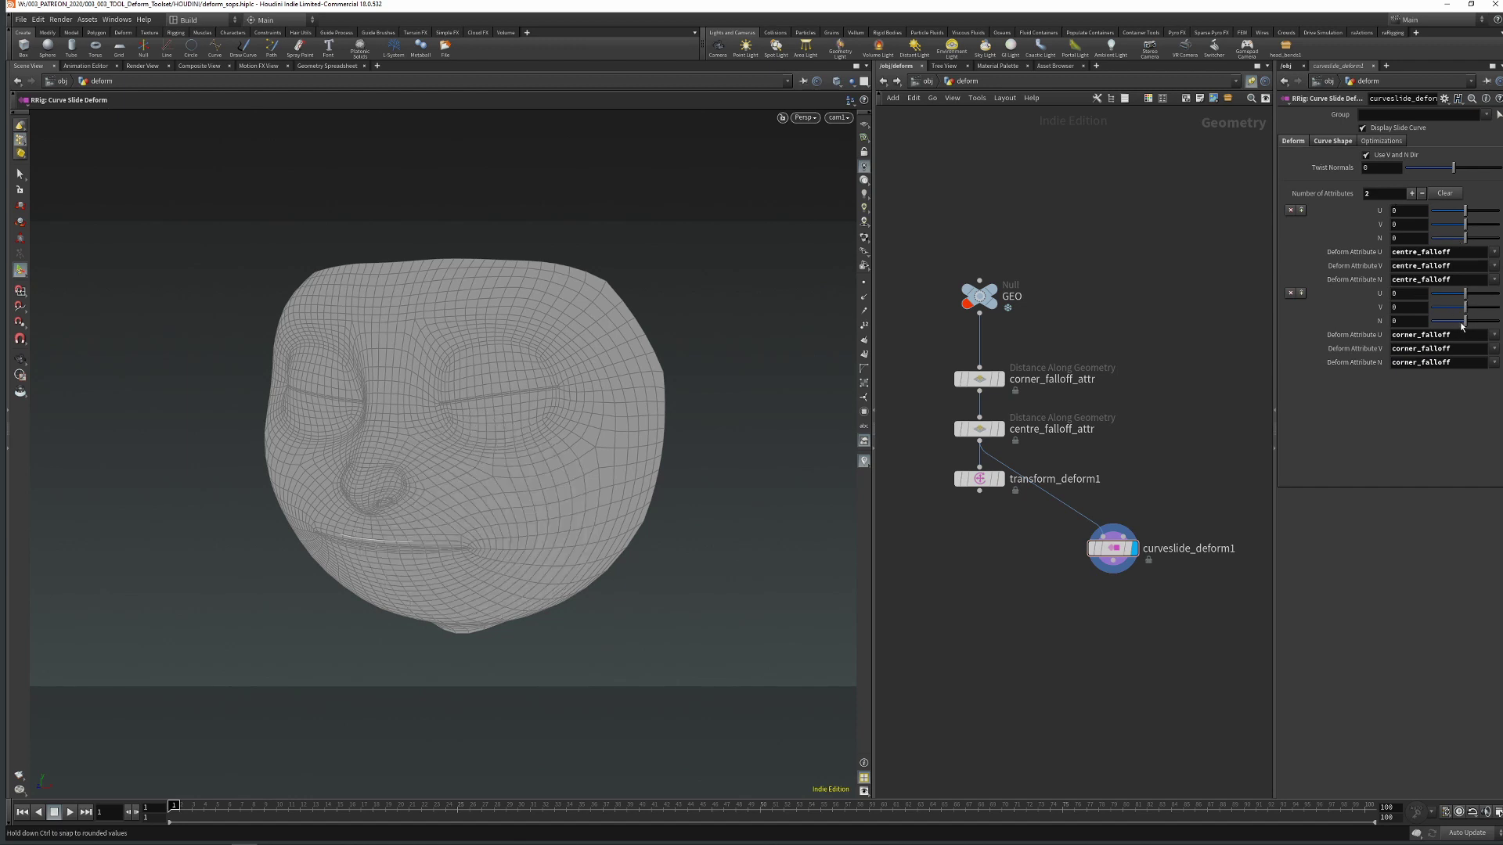
pyautogui.moveTo(1468, 322); pyautogui.dragTo(1464, 323)
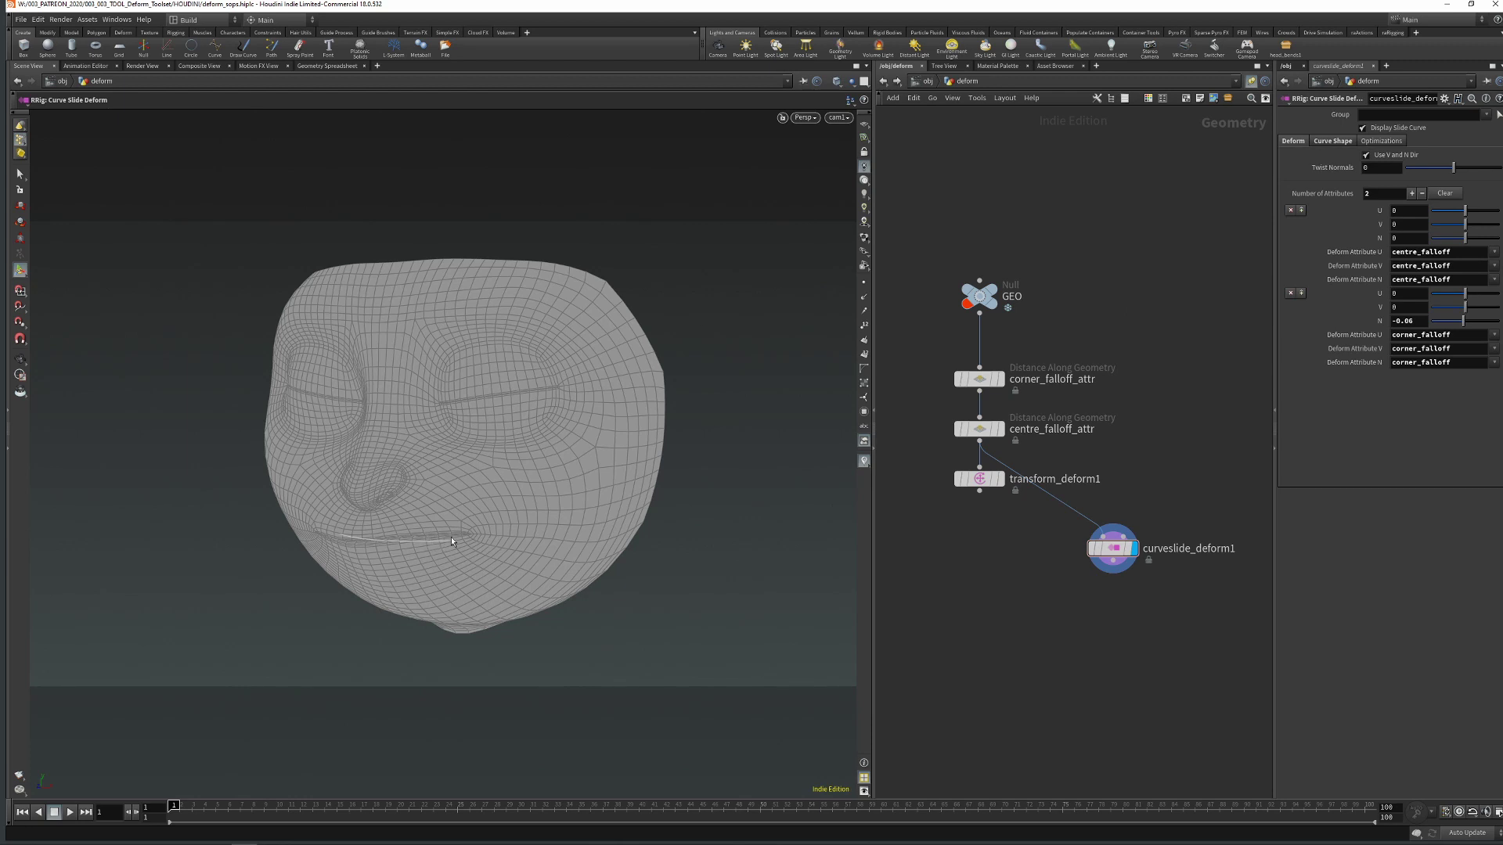
# Set Twist Normals to 90 and give the corner entry U 0.07, V 0.02 and N -0.04
pyautogui.click(1374, 169)
pyautogui.write('90')
pyautogui.press('Return')
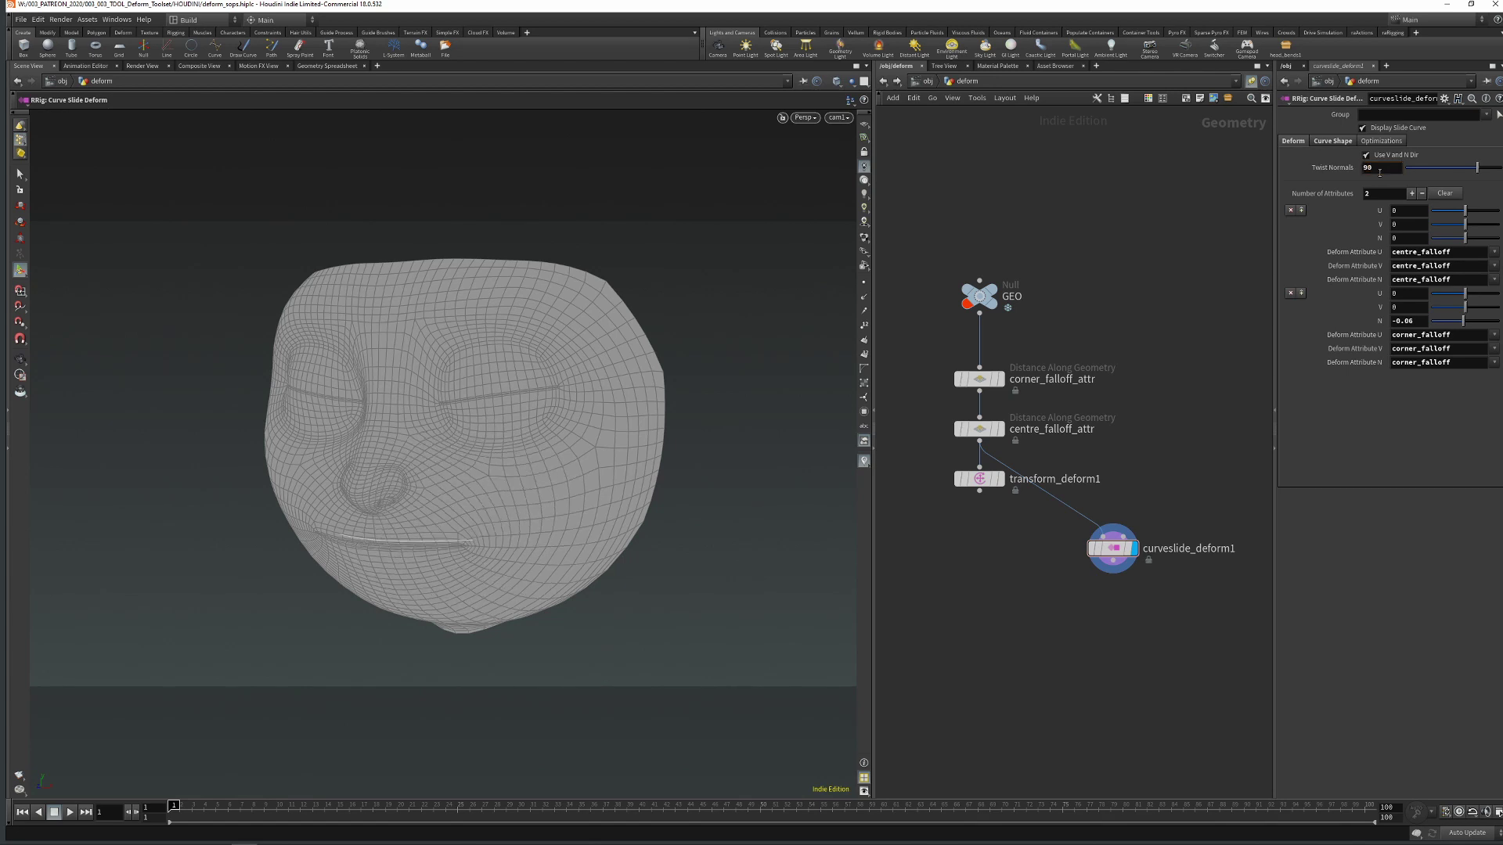
pyautogui.moveTo(1465, 322); pyautogui.dragTo(1465, 324)
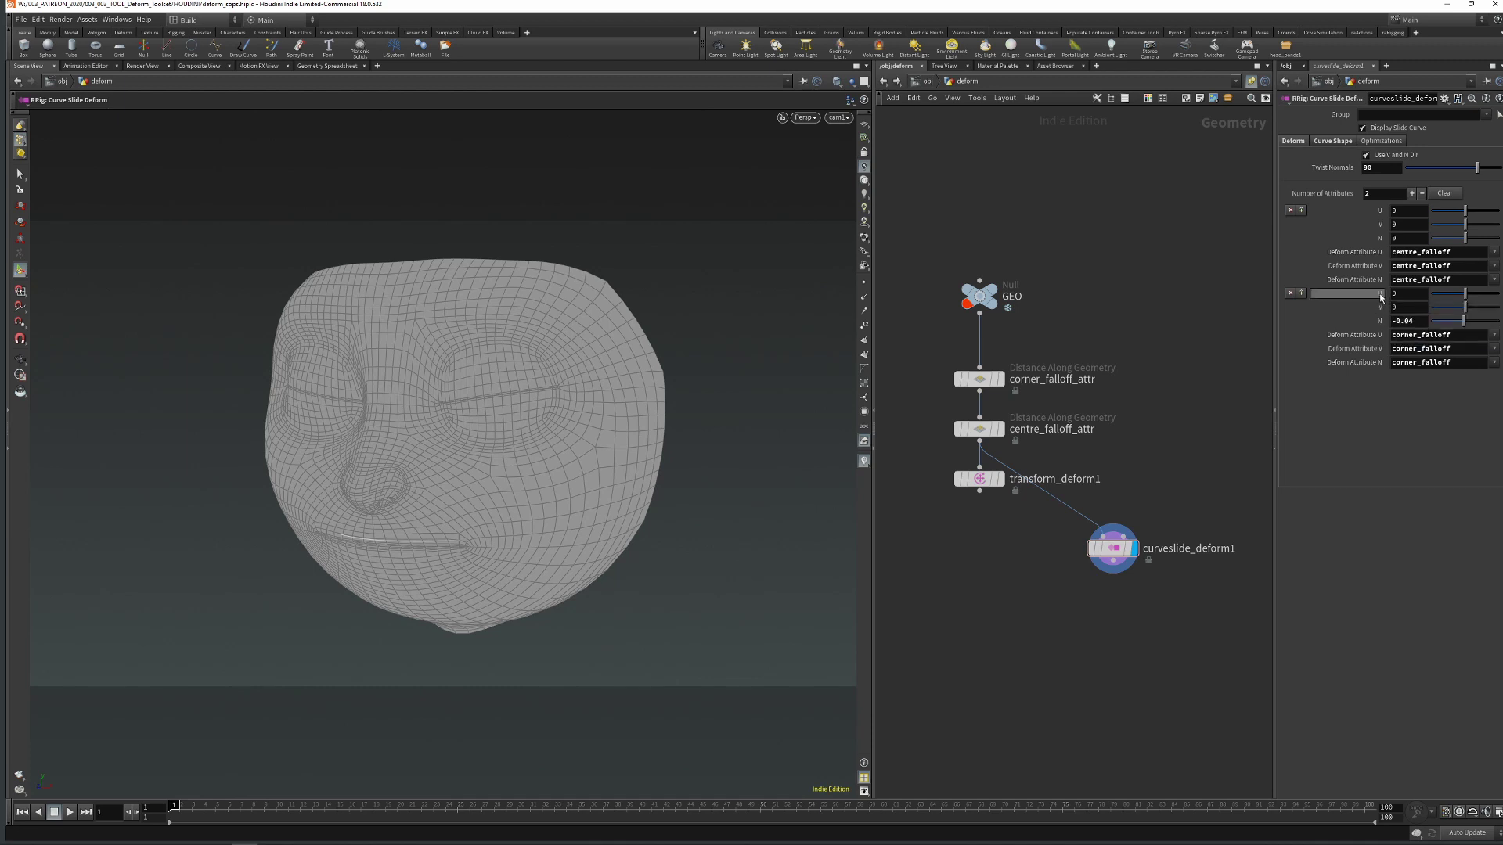
pyautogui.moveTo(1464, 314); pyautogui.dragTo(1469, 298)
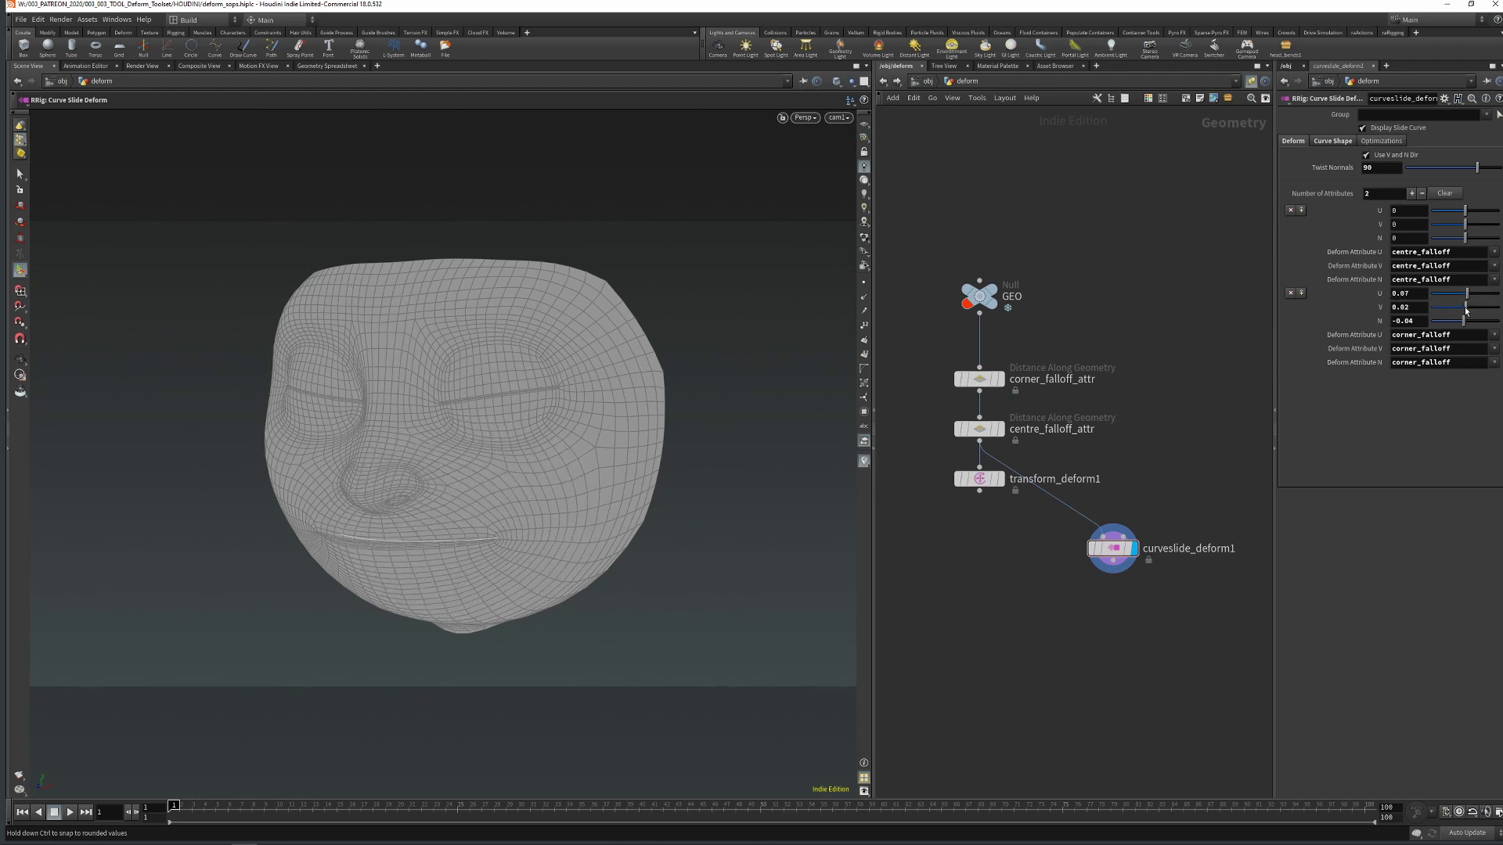
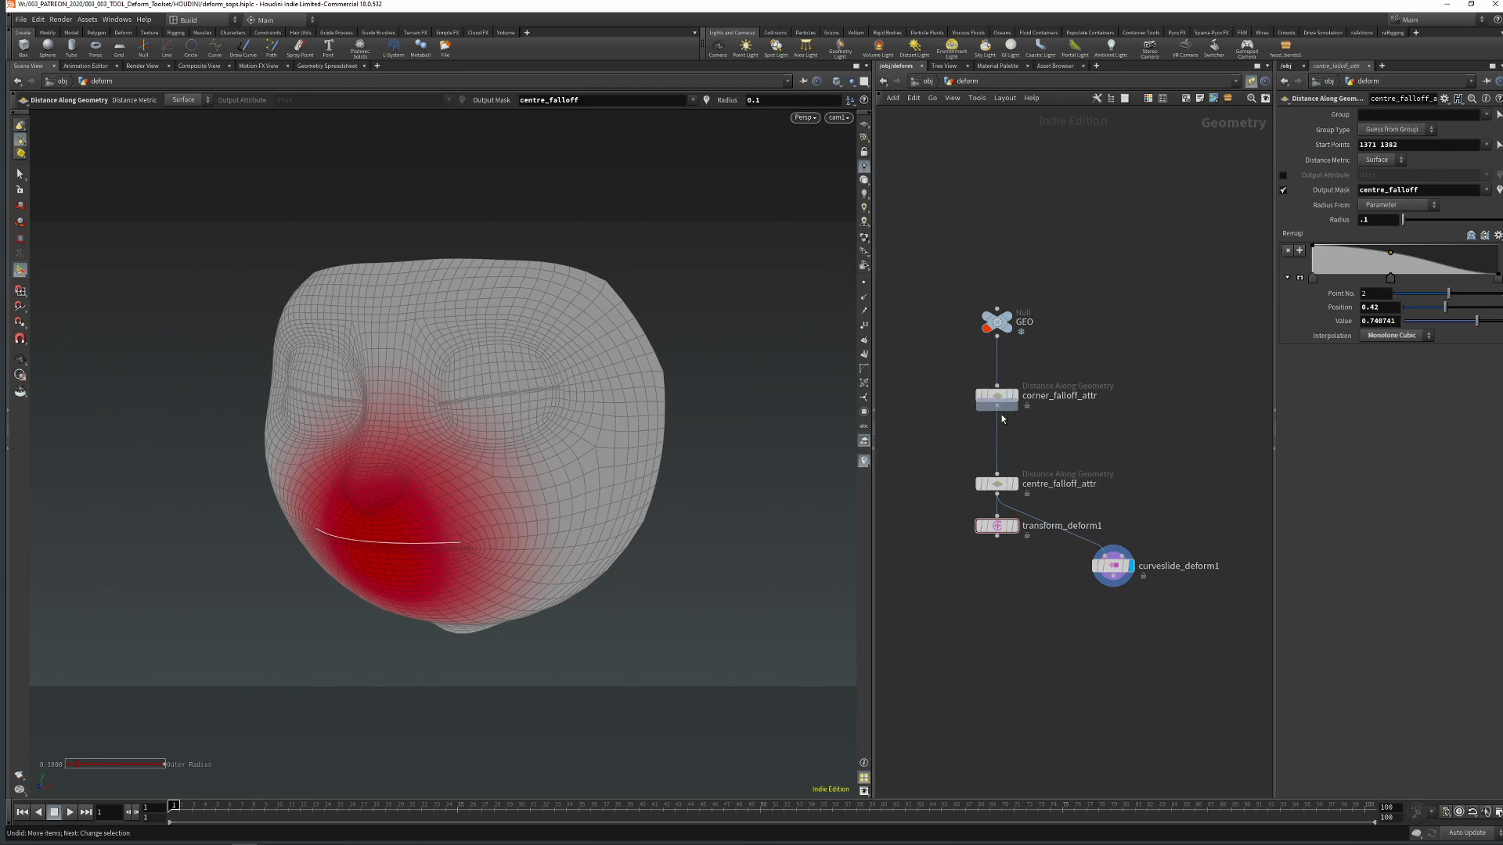
# Rename the duplicated falloff node corner_falloffN_attr, name its output mask corner_falloffN, and set its radius to 0.04 and ramp point 2 value to 0.629
pyautogui.doubleClick(1099, 439)
pyautogui.press('BackSpace')
pyautogui.write('N_attr')
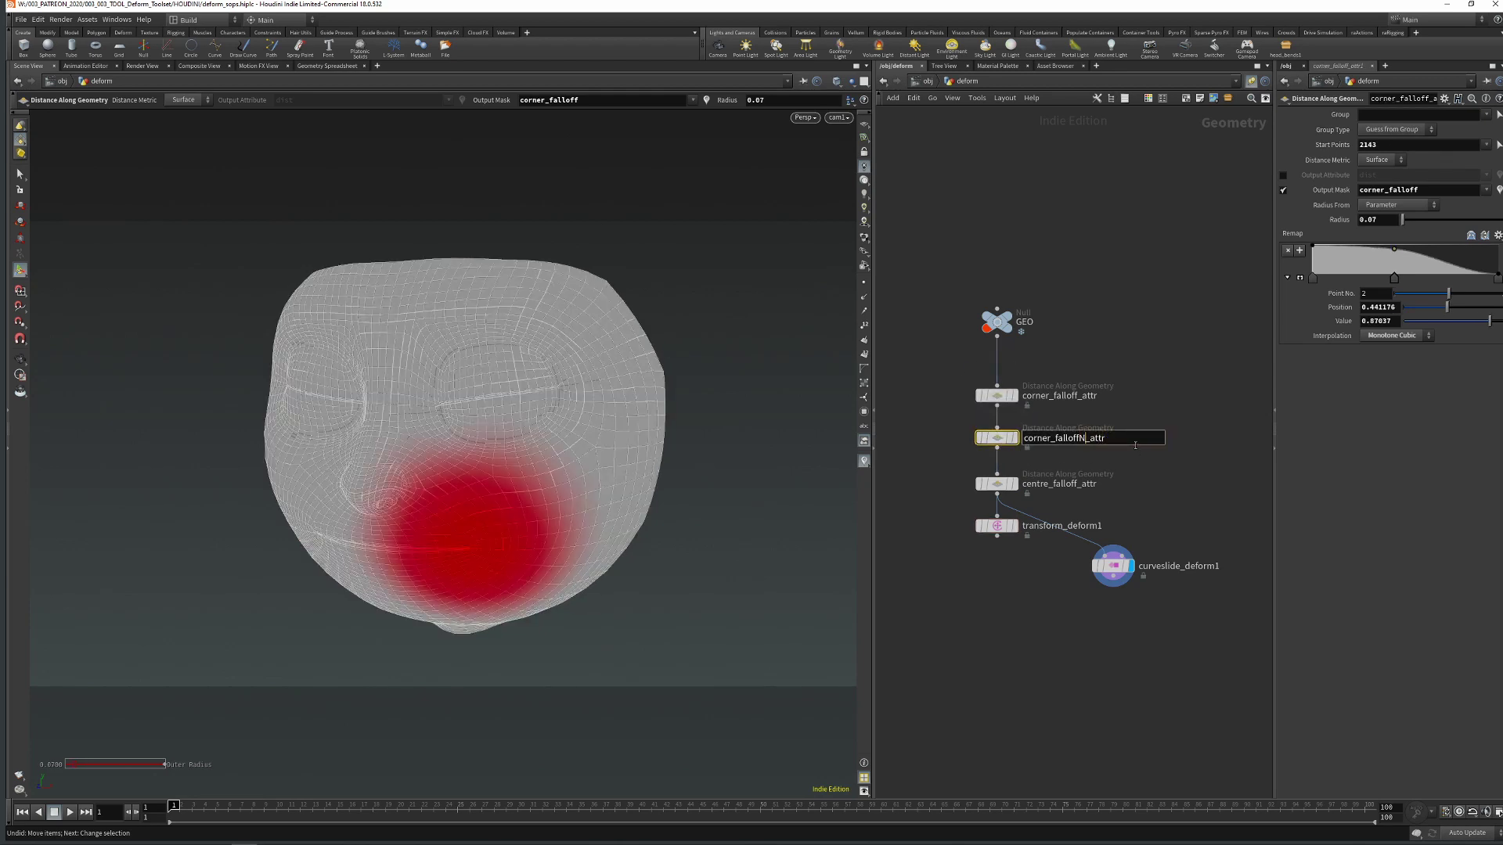
pyautogui.press('Return')
pyautogui.write('N')
pyautogui.press('Return')
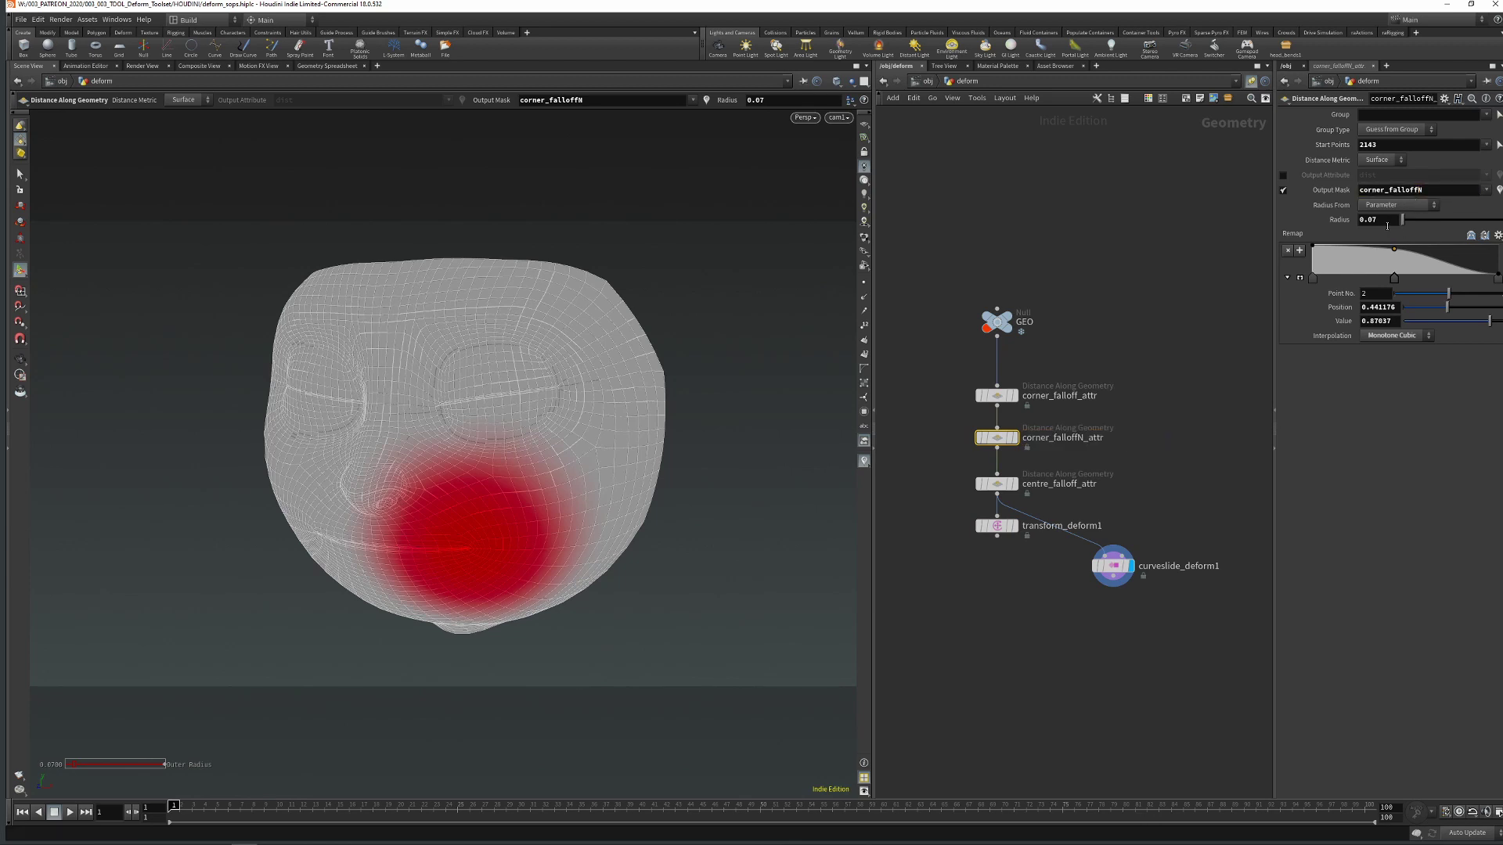
pyautogui.moveTo(1386, 220); pyautogui.dragTo(1364, 249, button='middle')
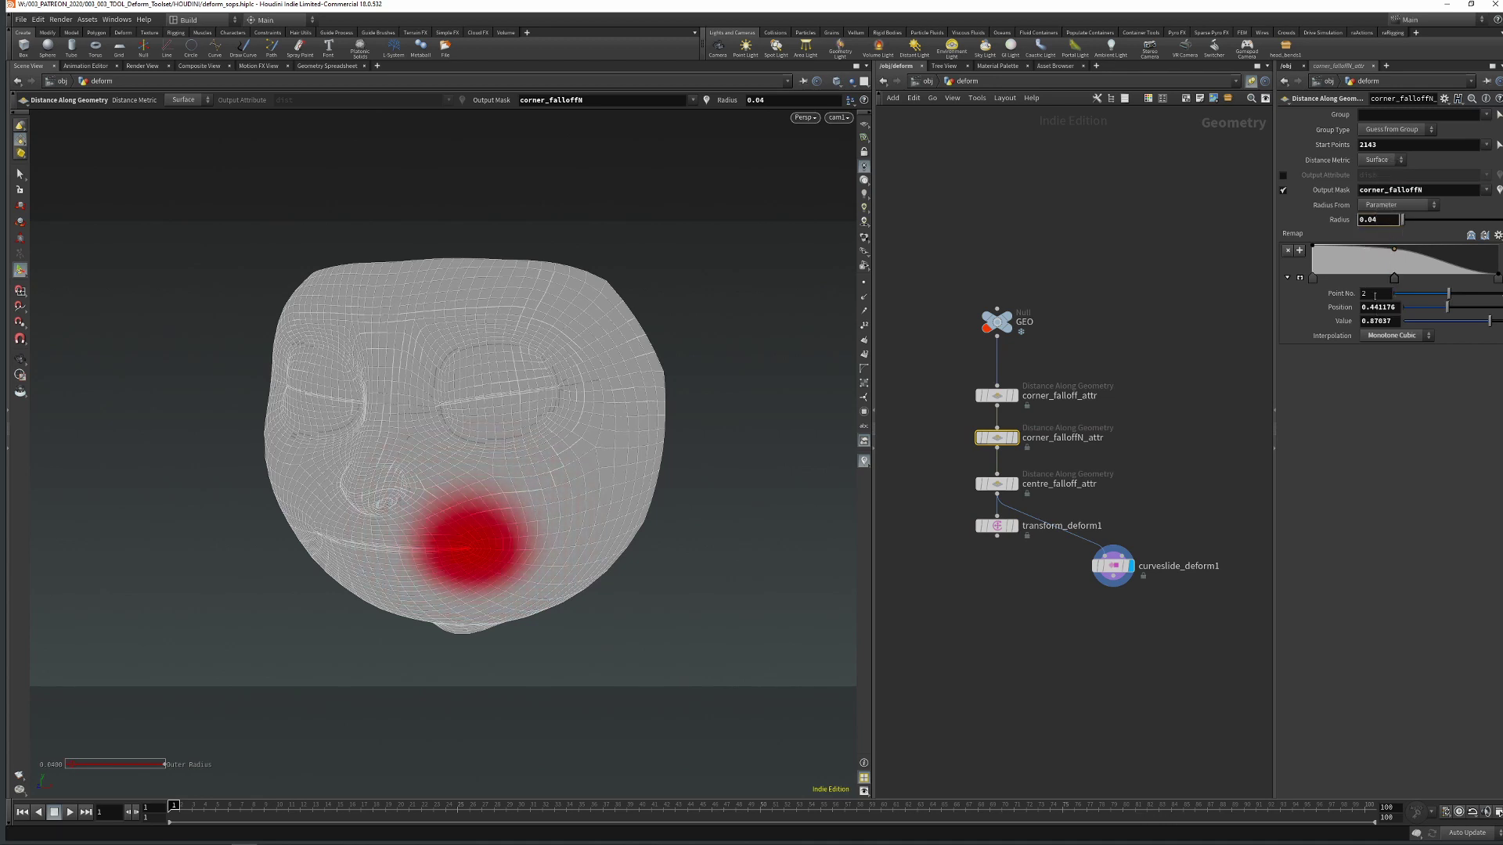
pyautogui.moveTo(1489, 320); pyautogui.dragTo(1466, 326)
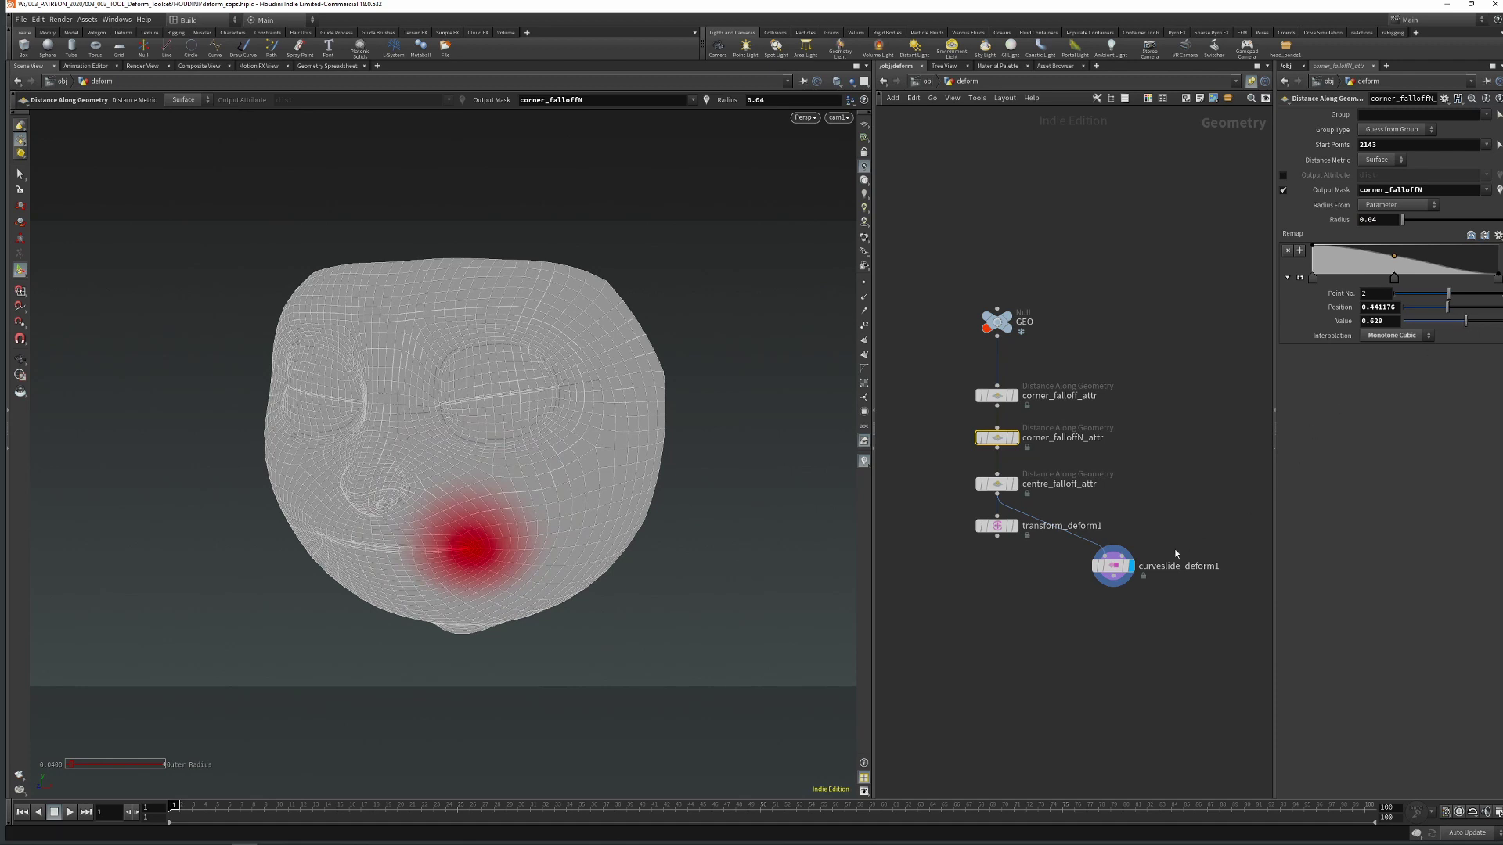
# On the curve slide node, set the corner entry's N to 0.15 and assign corner_falloffN to its N deform attribute
pyautogui.click(1114, 566)
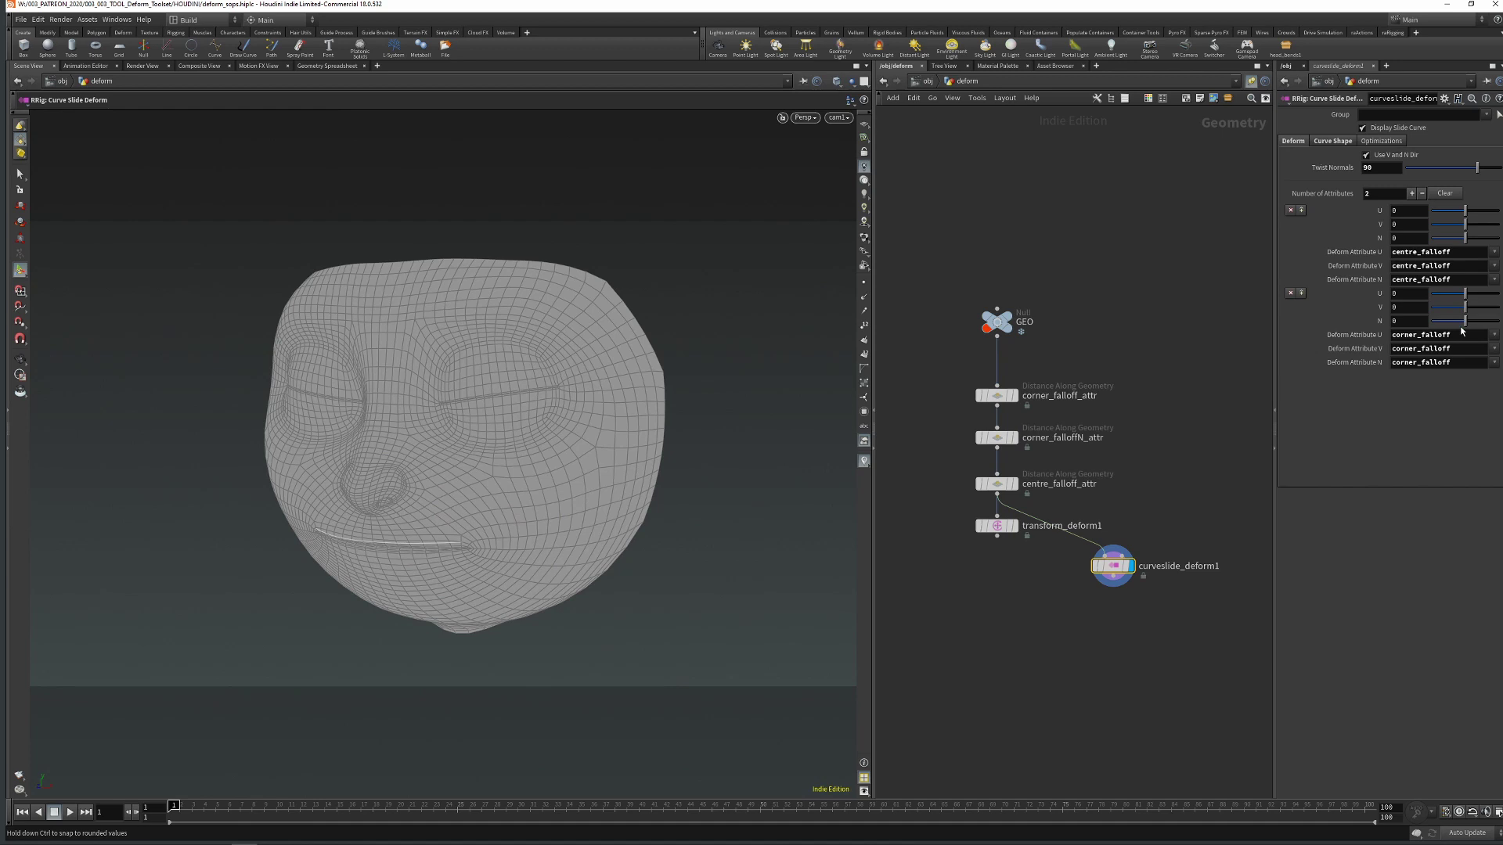
pyautogui.moveTo(1465, 321); pyautogui.dragTo(1471, 330)
pyautogui.click(1494, 362)
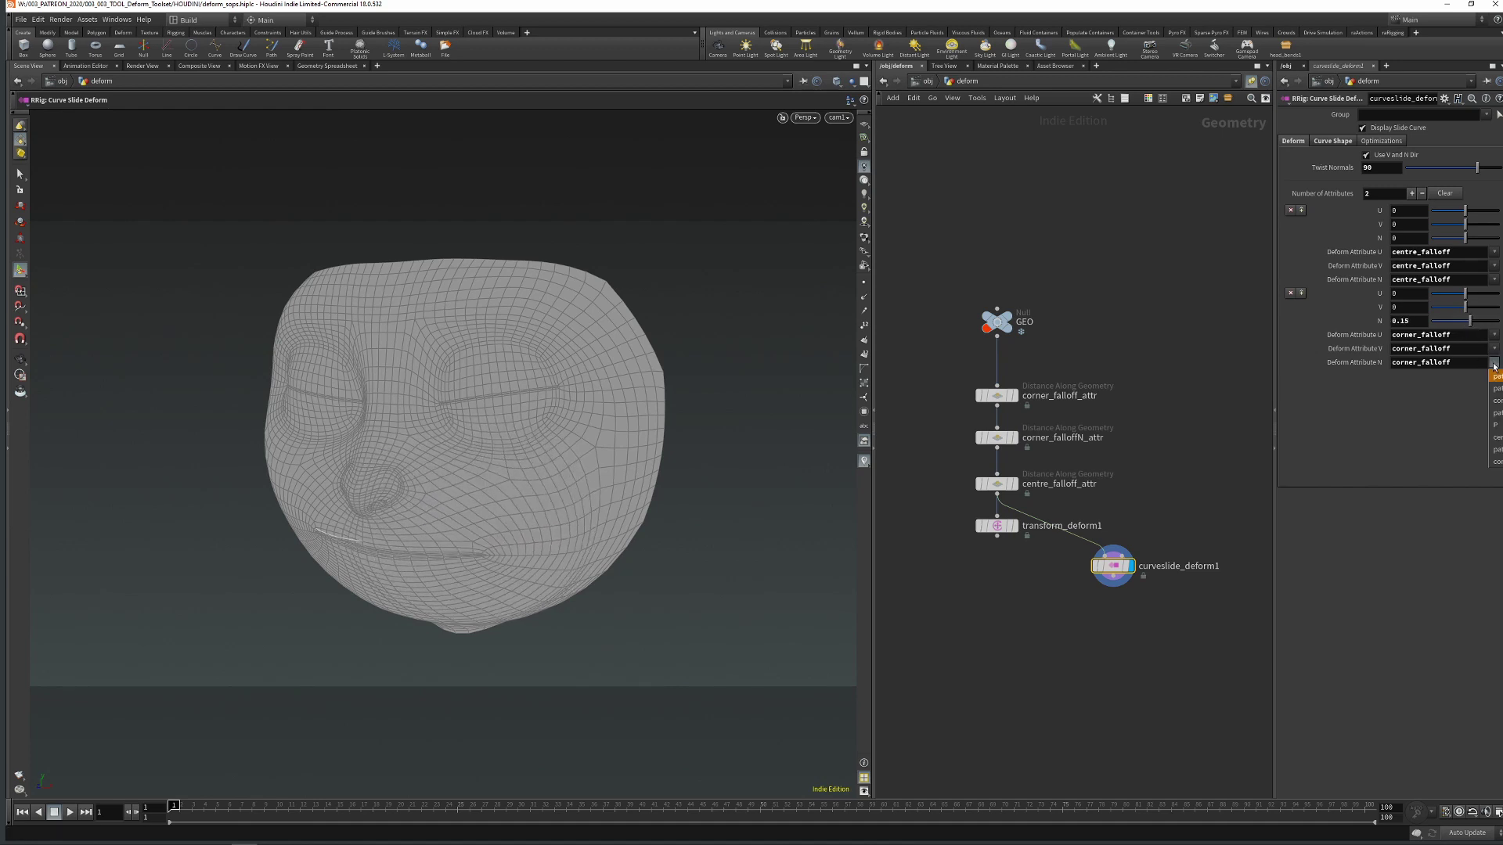
pyautogui.click(1495, 450)
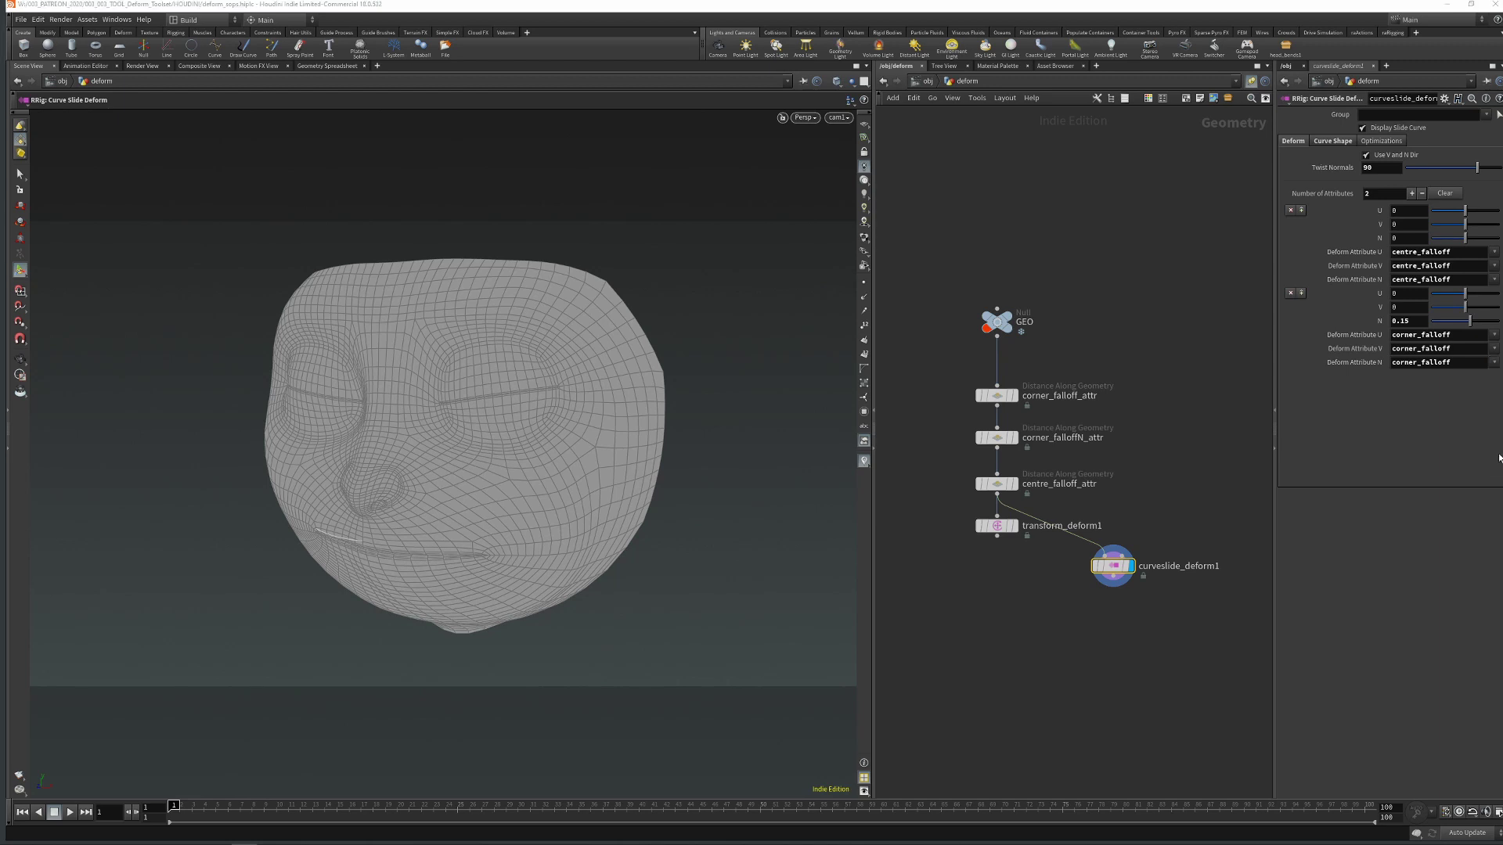
pyautogui.click(1447, 363)
pyautogui.doubleClick(1467, 362)
pyautogui.press('BackSpace')
pyautogui.click(1496, 363)
pyautogui.click(1495, 462)
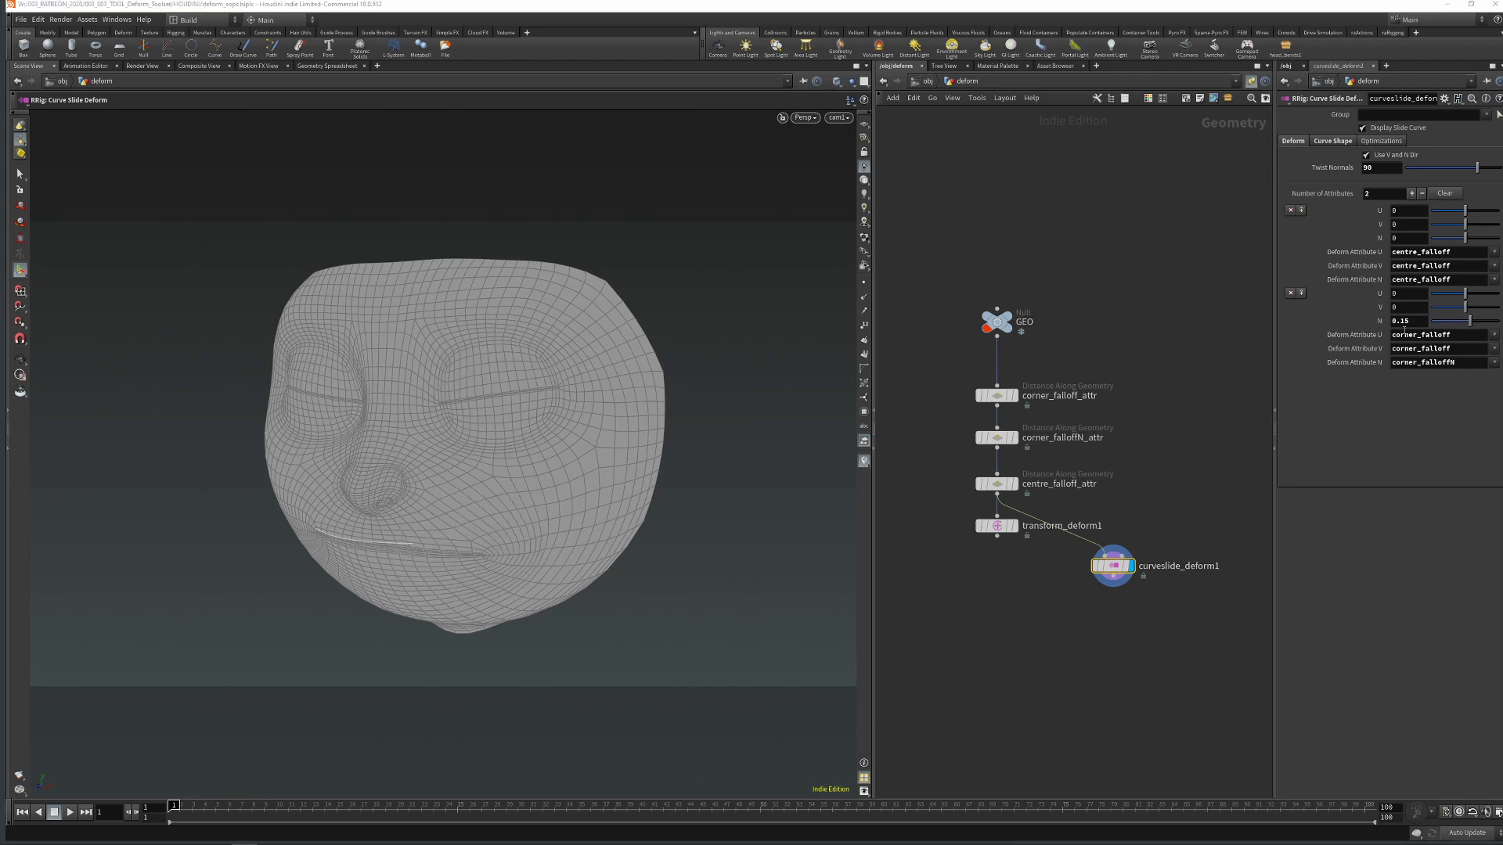
# Give the corner entry N 0.09, U 0.02 and V 0.02
pyautogui.moveTo(1470, 321); pyautogui.dragTo(1468, 323)
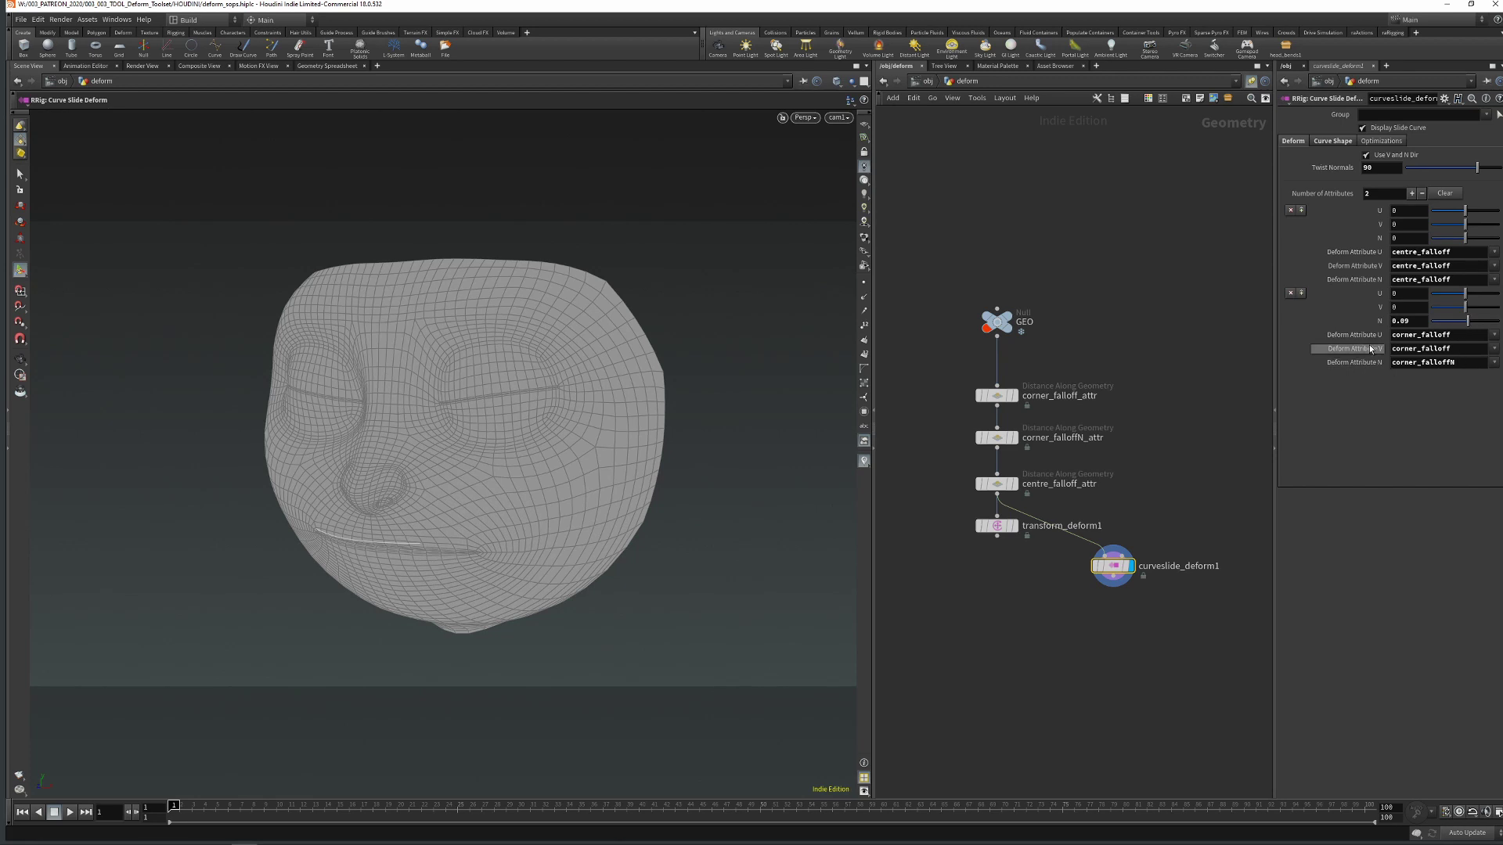
pyautogui.moveTo(1465, 294); pyautogui.dragTo(1467, 298)
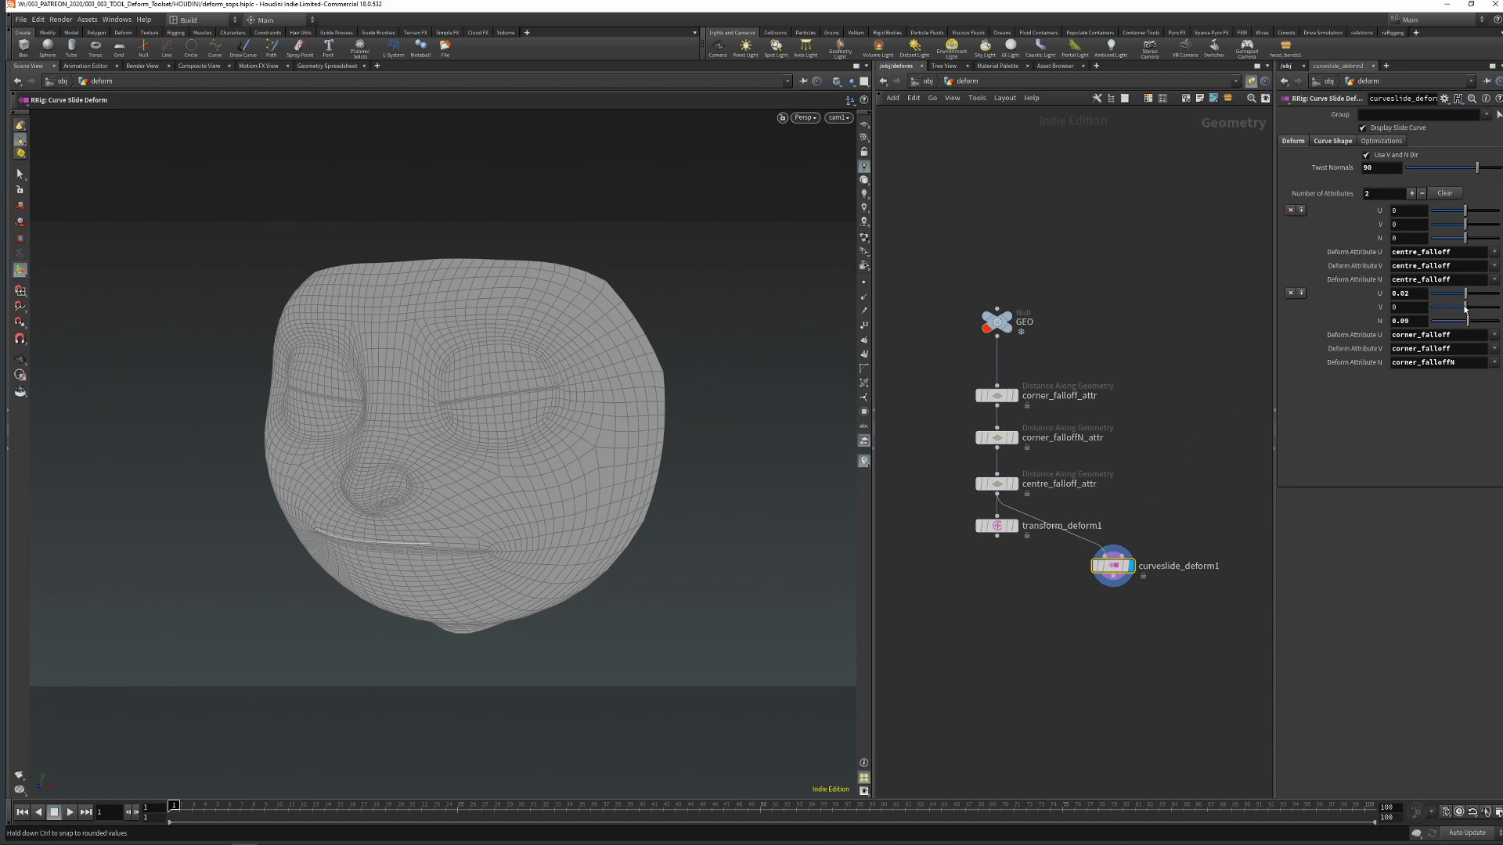
pyautogui.moveTo(1465, 308); pyautogui.dragTo(1466, 307)
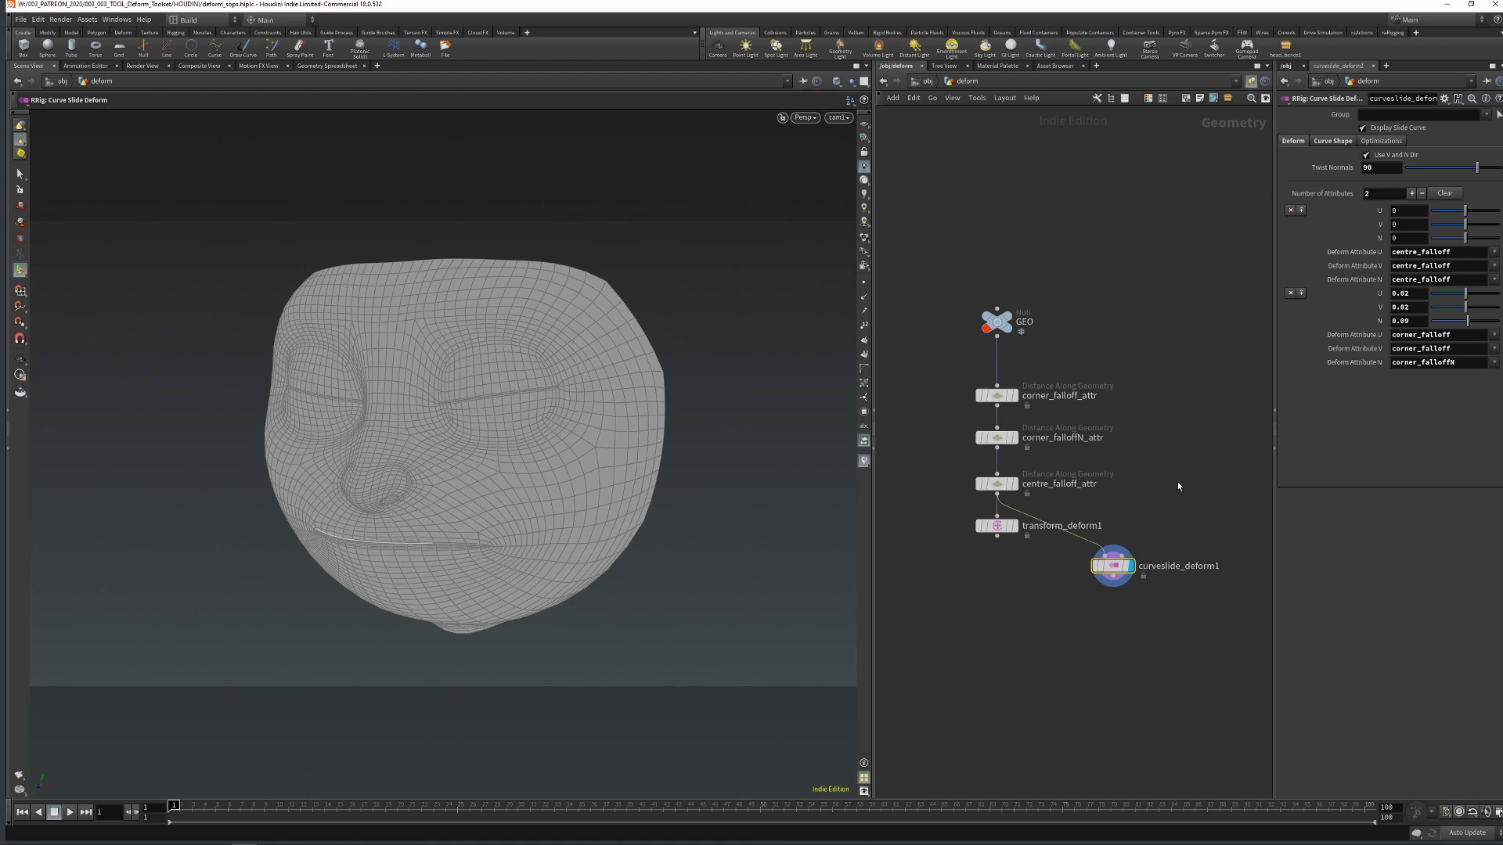
# Add a Surface Slide Deform node fed by centre_falloff_attr and display it
pyautogui.hotkey('ctrl', 'z')
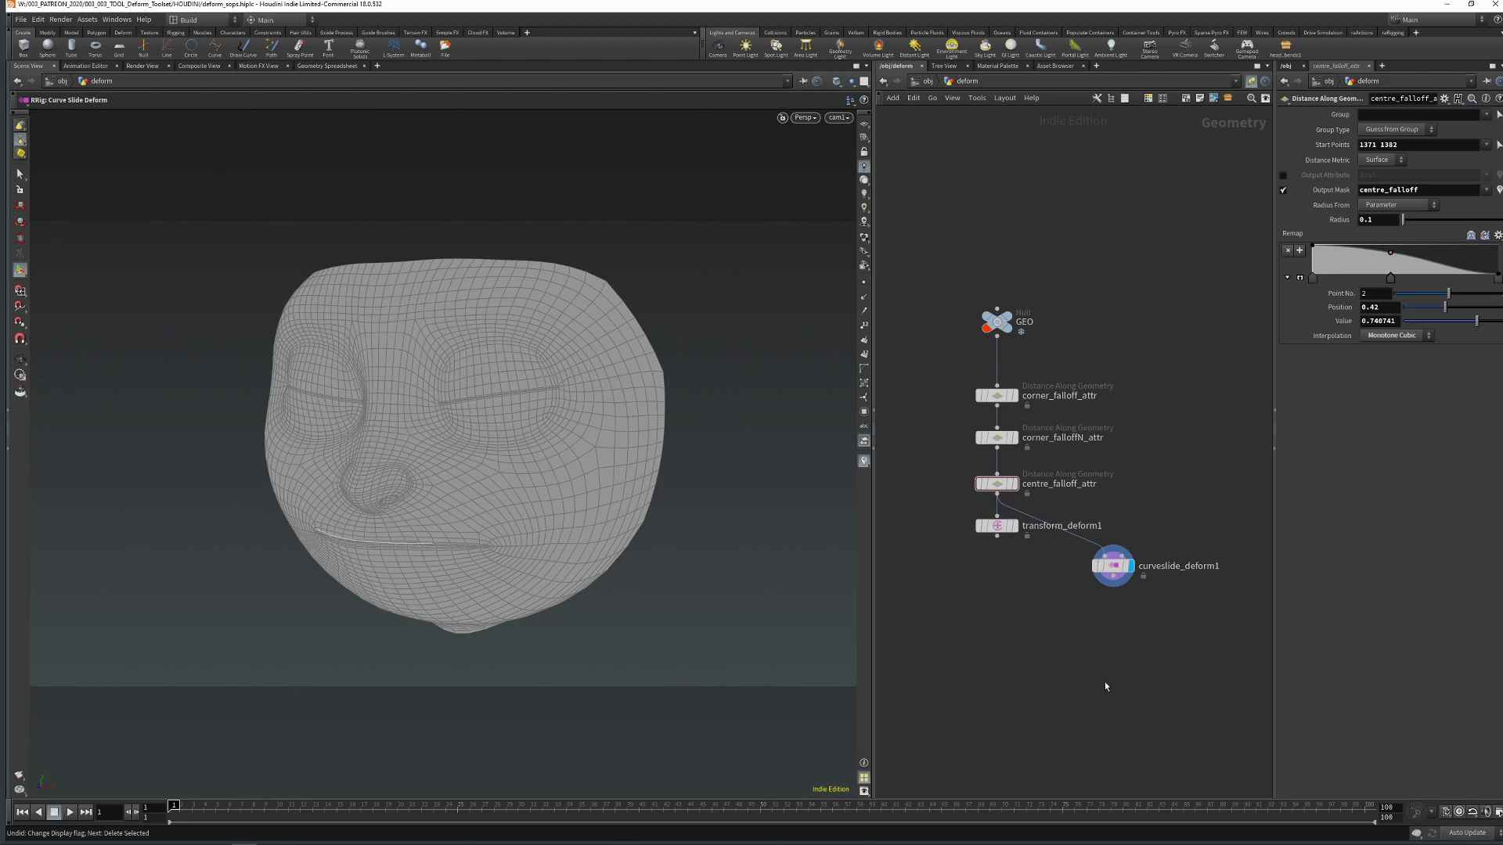
pyautogui.press('Tab')
pyautogui.write('surfa')
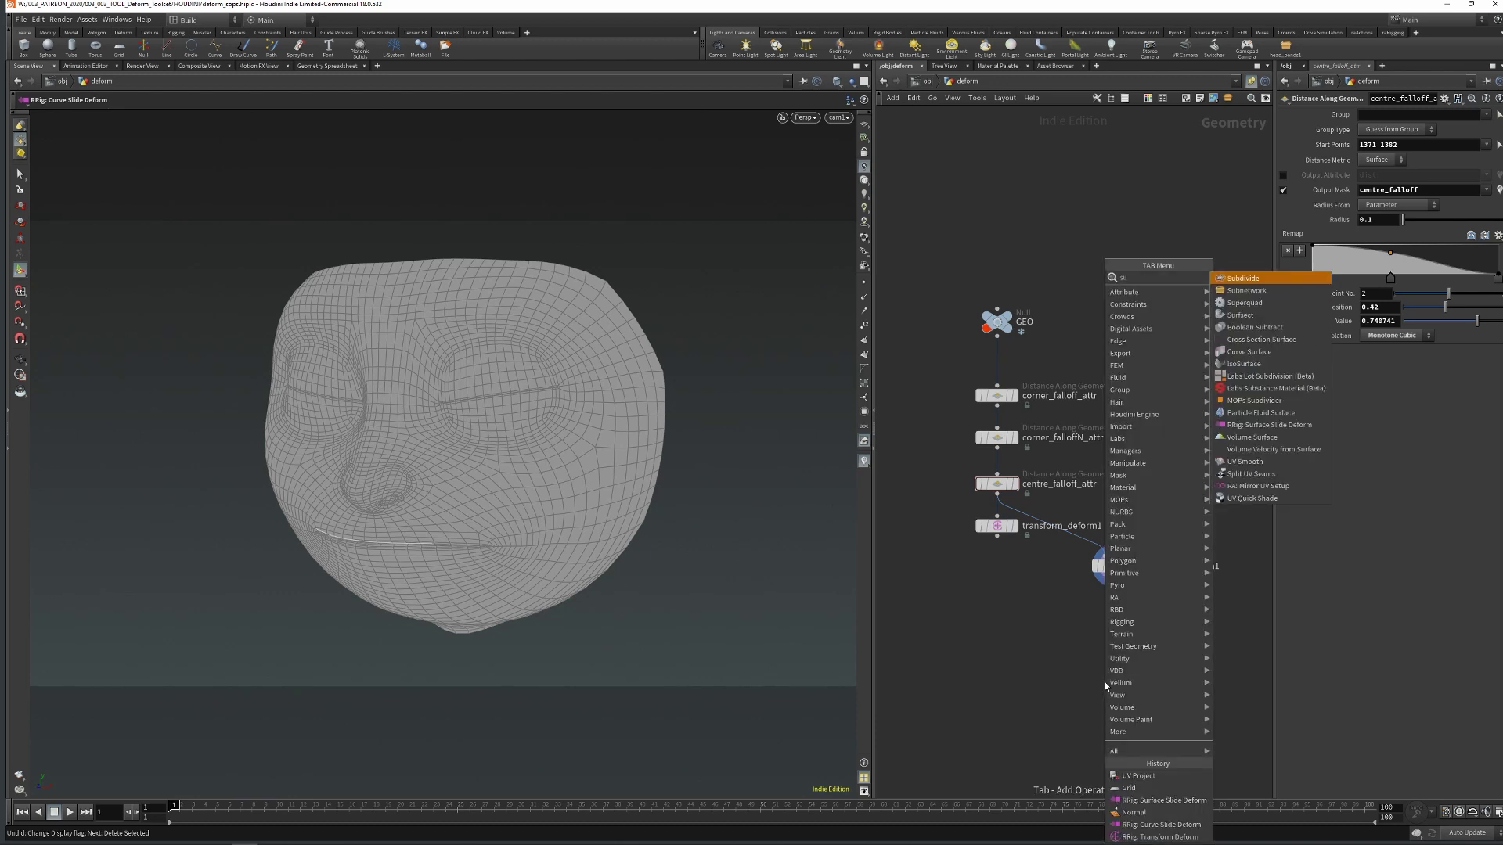
pyautogui.press('Return')
pyautogui.click(1105, 682)
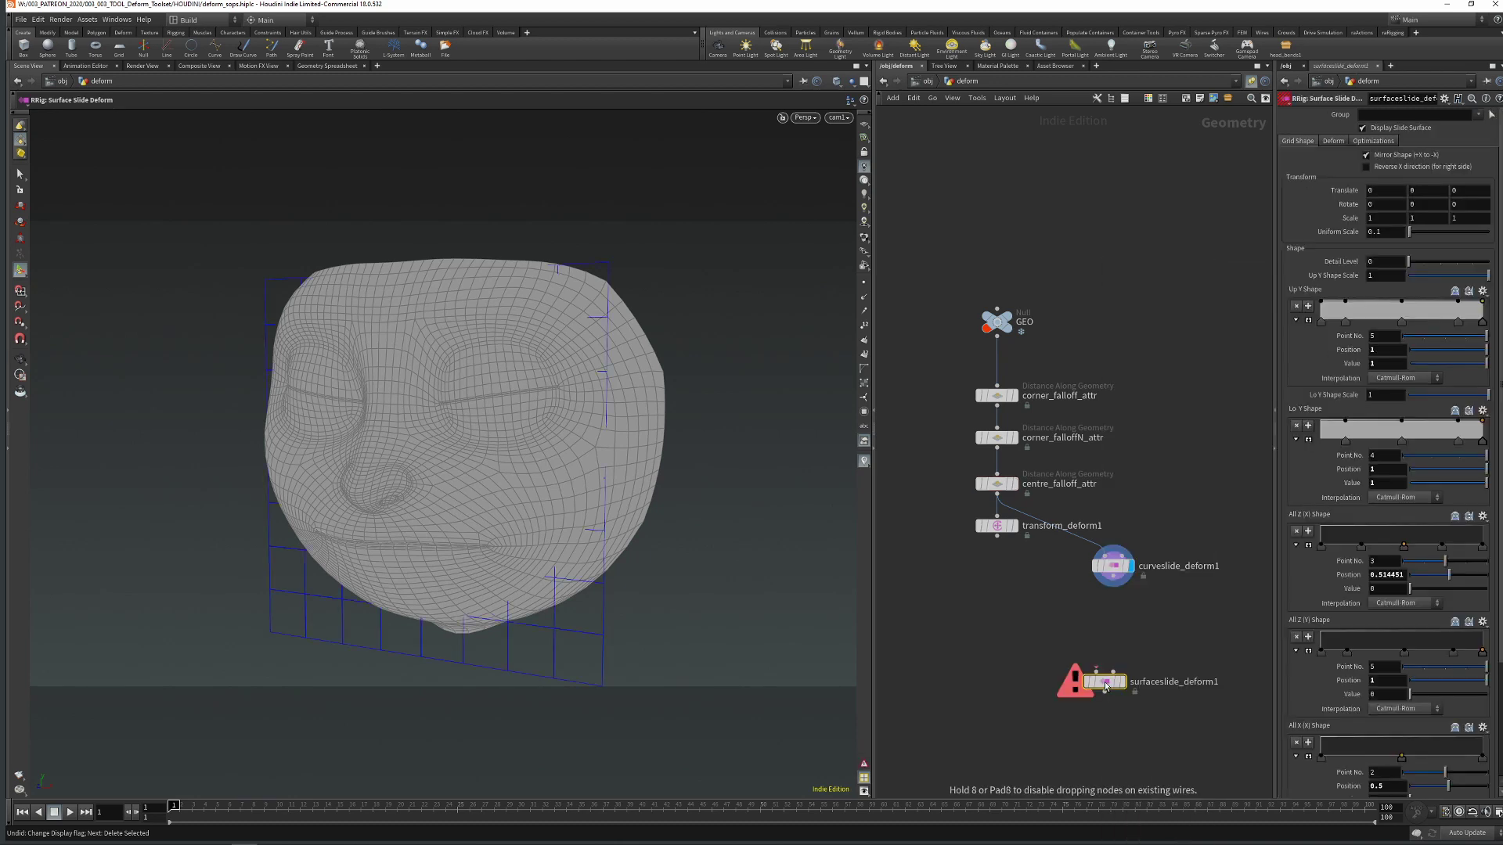
pyautogui.moveTo(1097, 671); pyautogui.dragTo(998, 494)
pyautogui.click(1120, 682)
pyautogui.click(1105, 682)
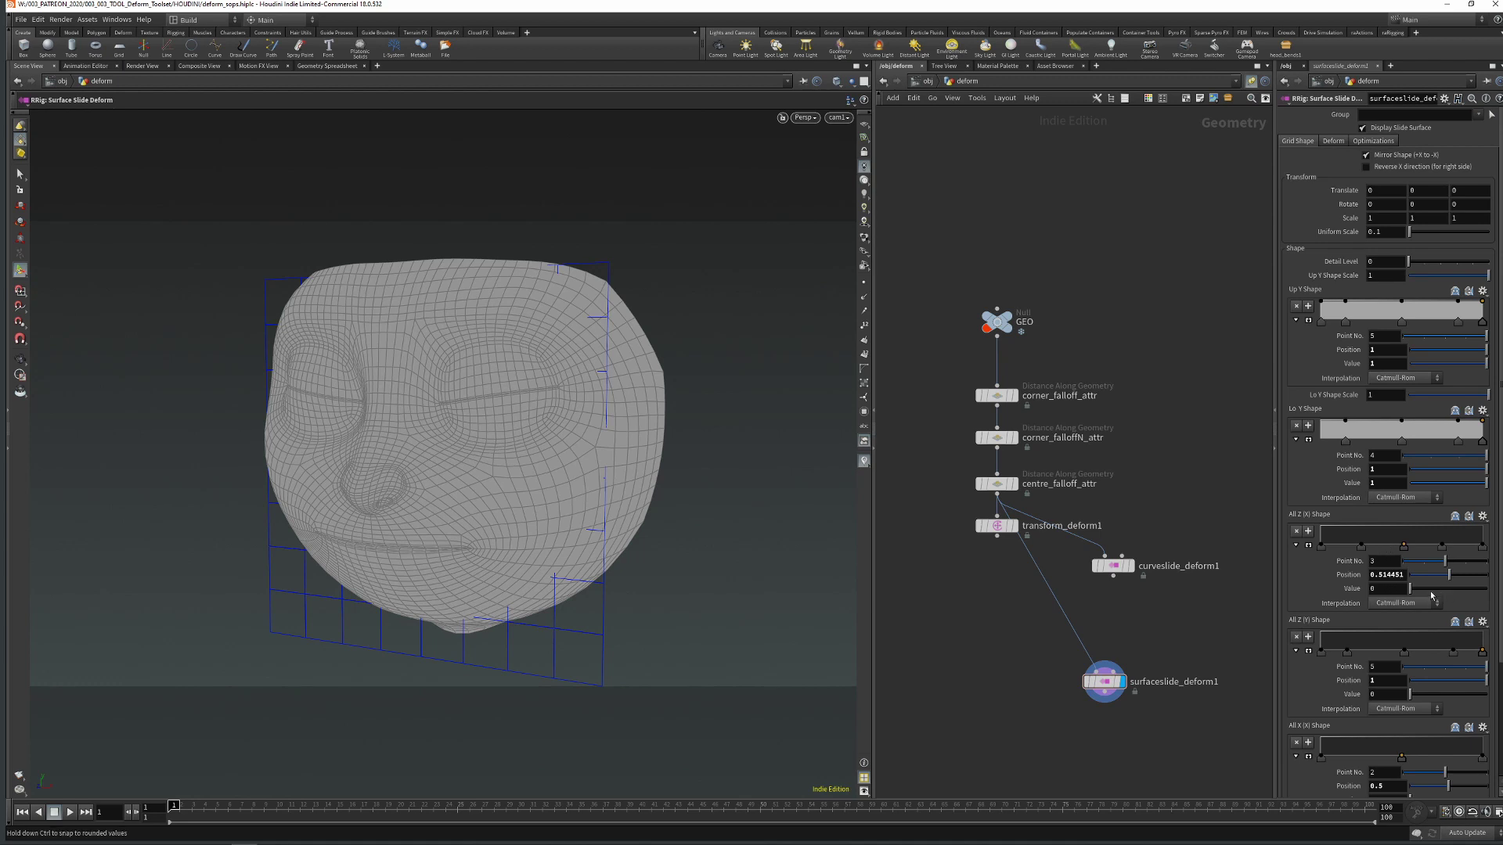
# Shape the slide surface with middle ramp values of 0.583 for Z (X) and 0.382 for Z (Y), and set Detail Level to 2
pyautogui.moveTo(1409, 588); pyautogui.dragTo(1455, 588)
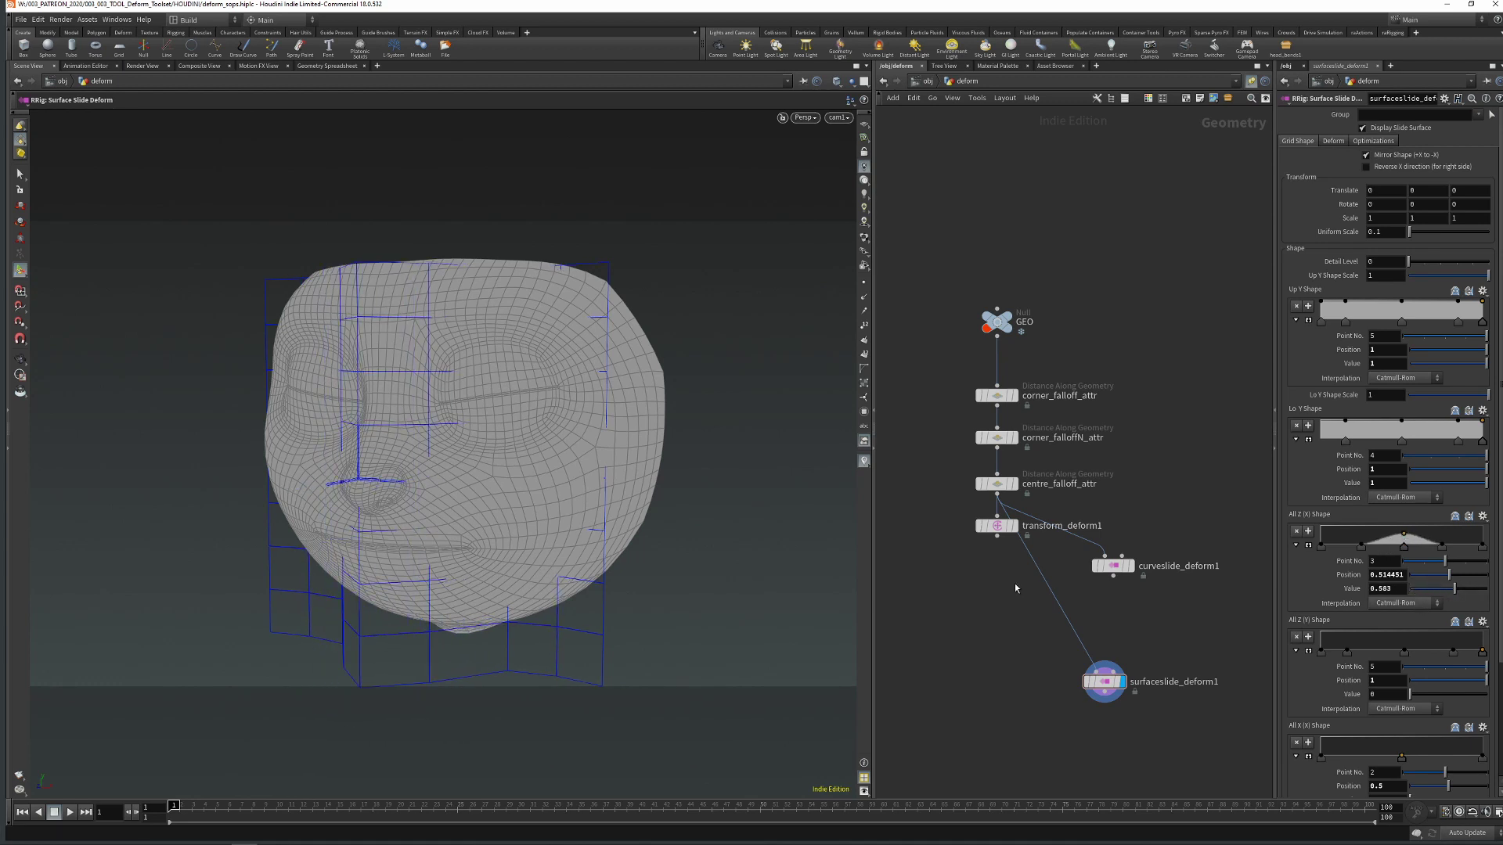
pyautogui.click(1404, 651)
pyautogui.moveTo(1410, 694); pyautogui.dragTo(1438, 695)
pyautogui.moveTo(1409, 262); pyautogui.dragTo(1436, 255)
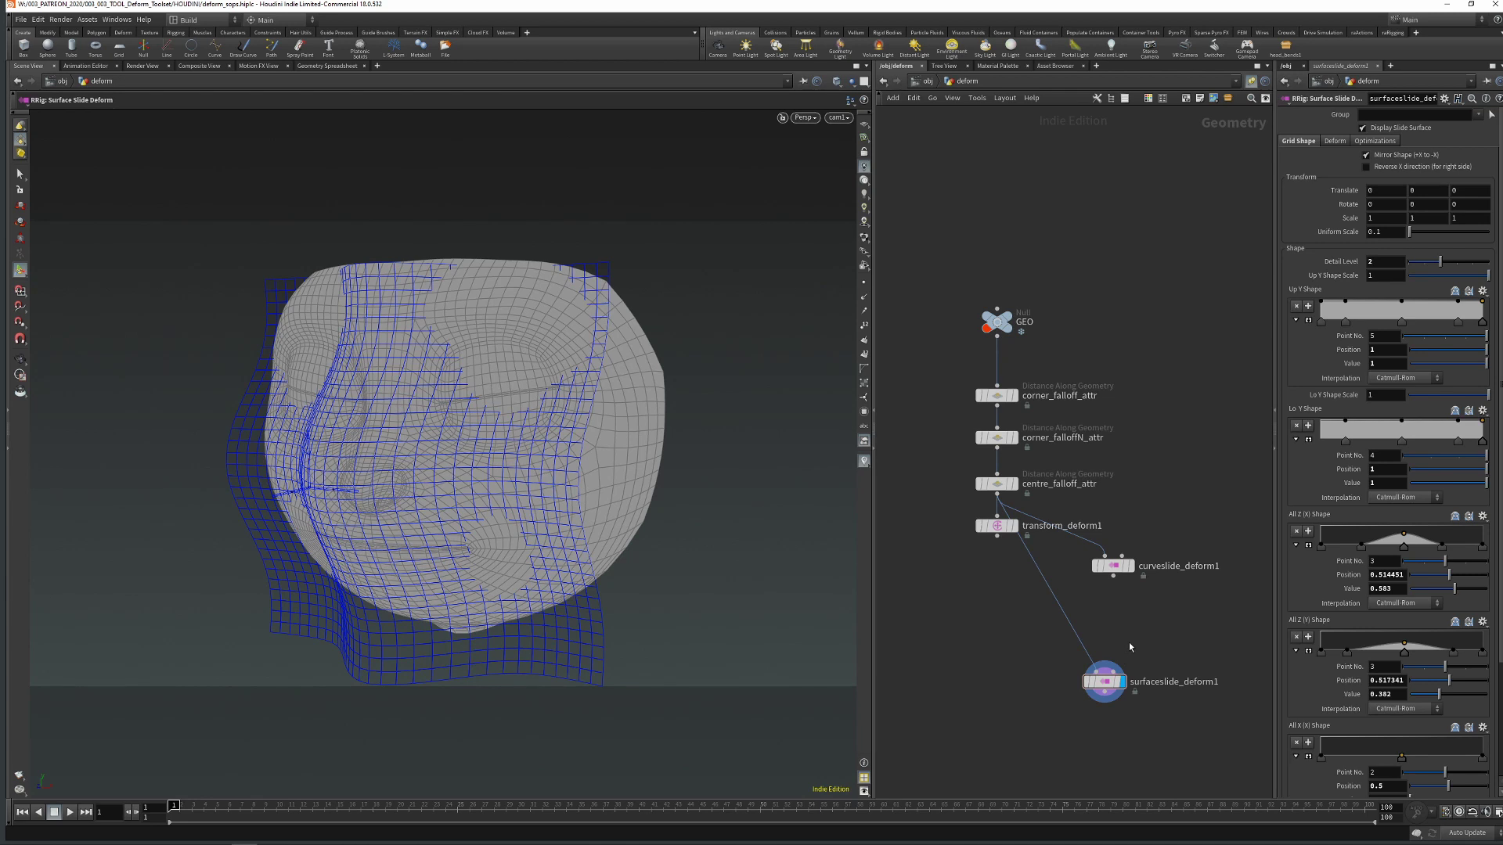
# Move the surface slide node further down the network and add a Grid node above it
pyautogui.moveTo(1139, 642); pyautogui.dragTo(1050, 526, button='middle')
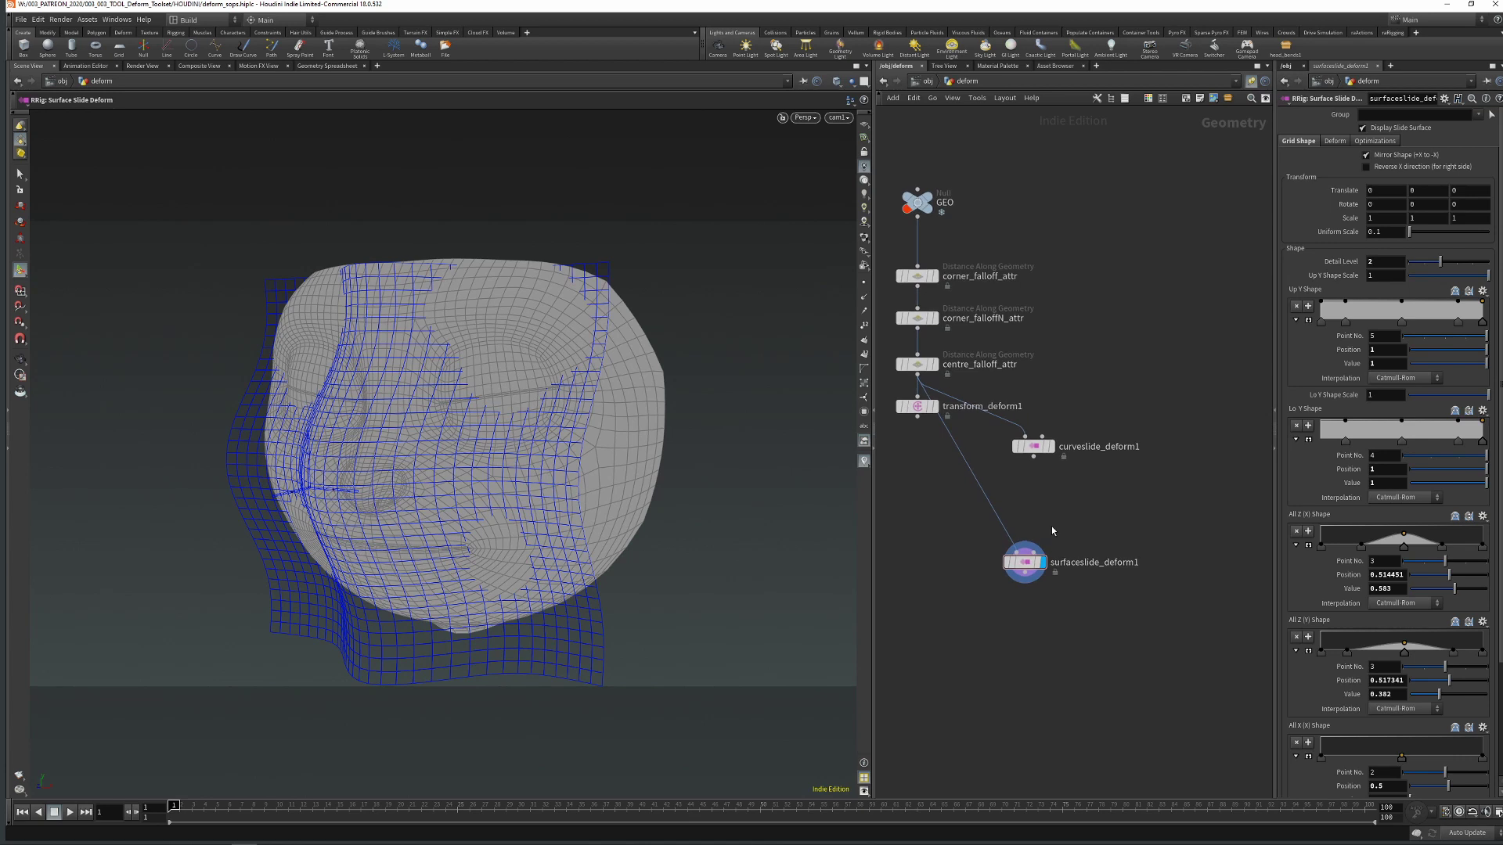
pyautogui.moveTo(1027, 566); pyautogui.dragTo(995, 730)
pyautogui.moveTo(1077, 575); pyautogui.dragTo(1074, 446, button='middle')
pyautogui.press('Tab')
pyautogui.write('gri')
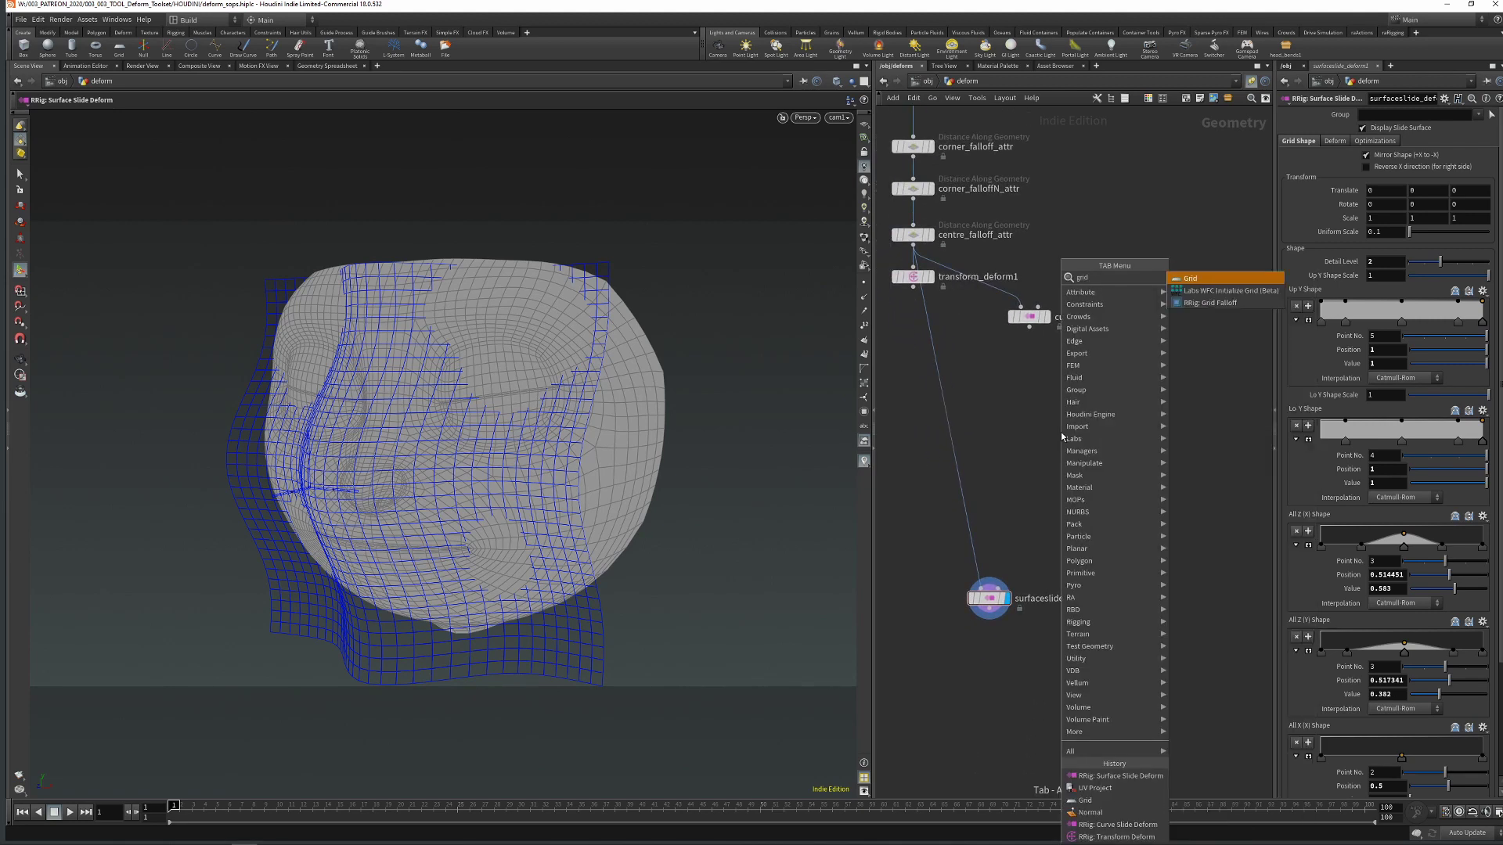
pyautogui.press('Return')
pyautogui.click(1104, 400)
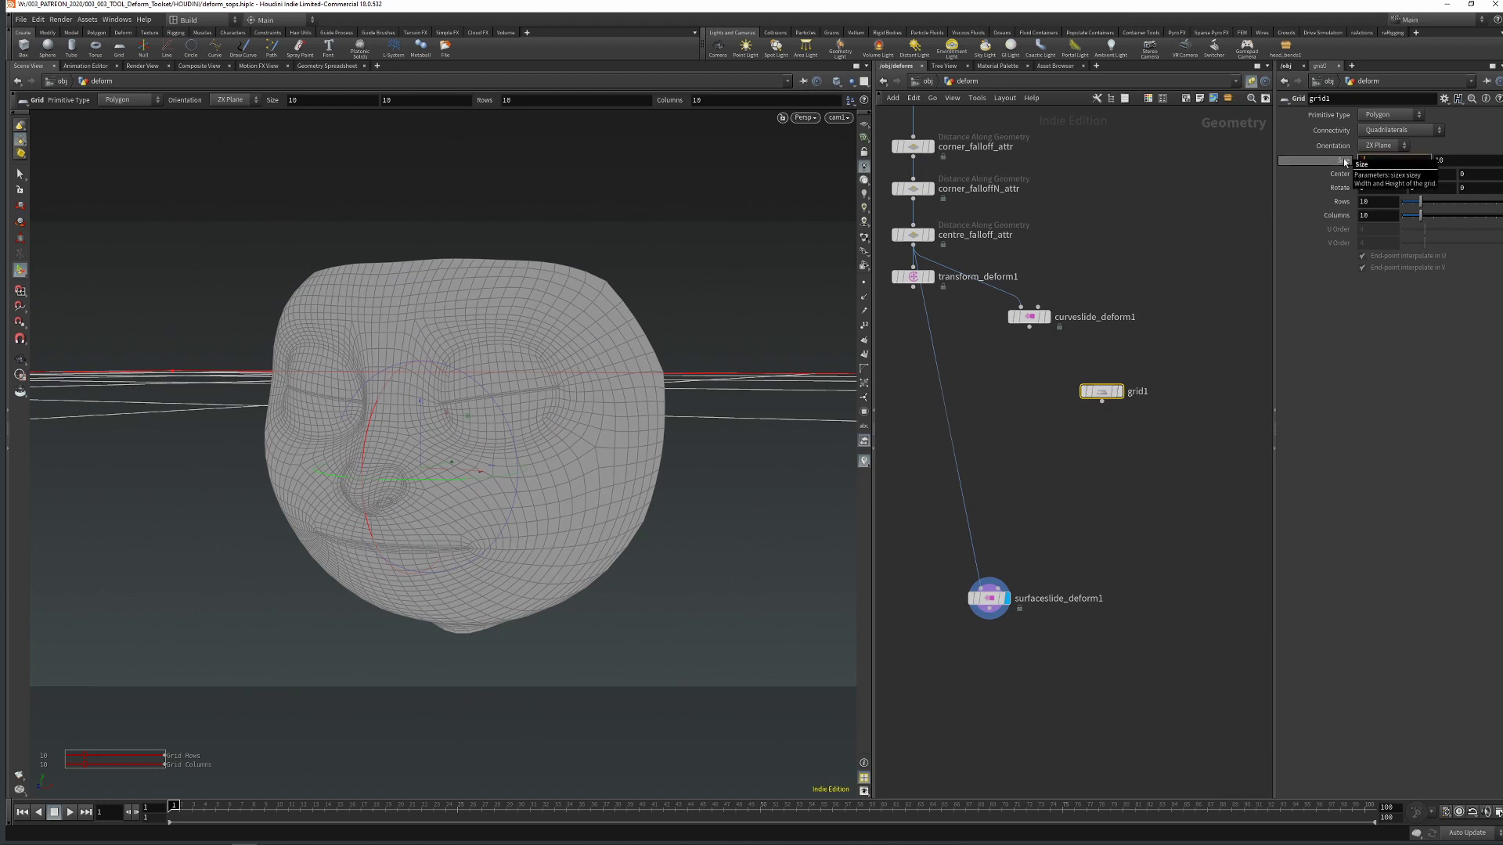
# Orient the grid in the XY Plane and set its size to 0.22 by 0.22
pyautogui.write('.2')
pyautogui.press('Tab')
pyautogui.write('.2')
pyautogui.press('Return')
pyautogui.click(1373, 146)
pyautogui.click(1376, 146)
pyautogui.click(1378, 155)
pyautogui.moveTo(1342, 162); pyautogui.dragTo(1290, 185, button='middle')
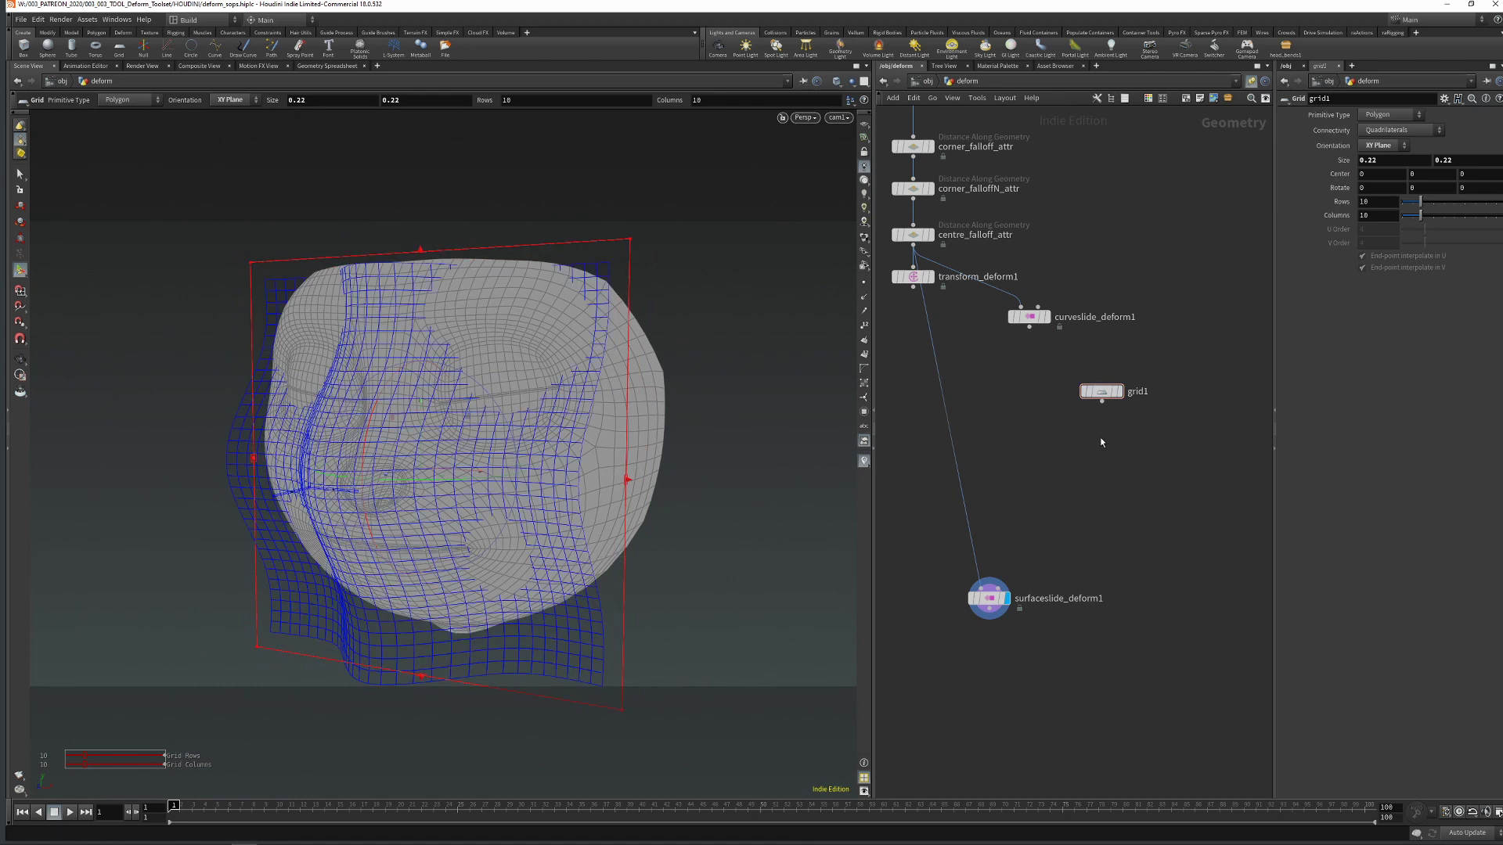
# Add a UV Project node after the grid, display it and initialize its projection to the best plane
pyautogui.press('Tab')
pyautogui.write('uvp')
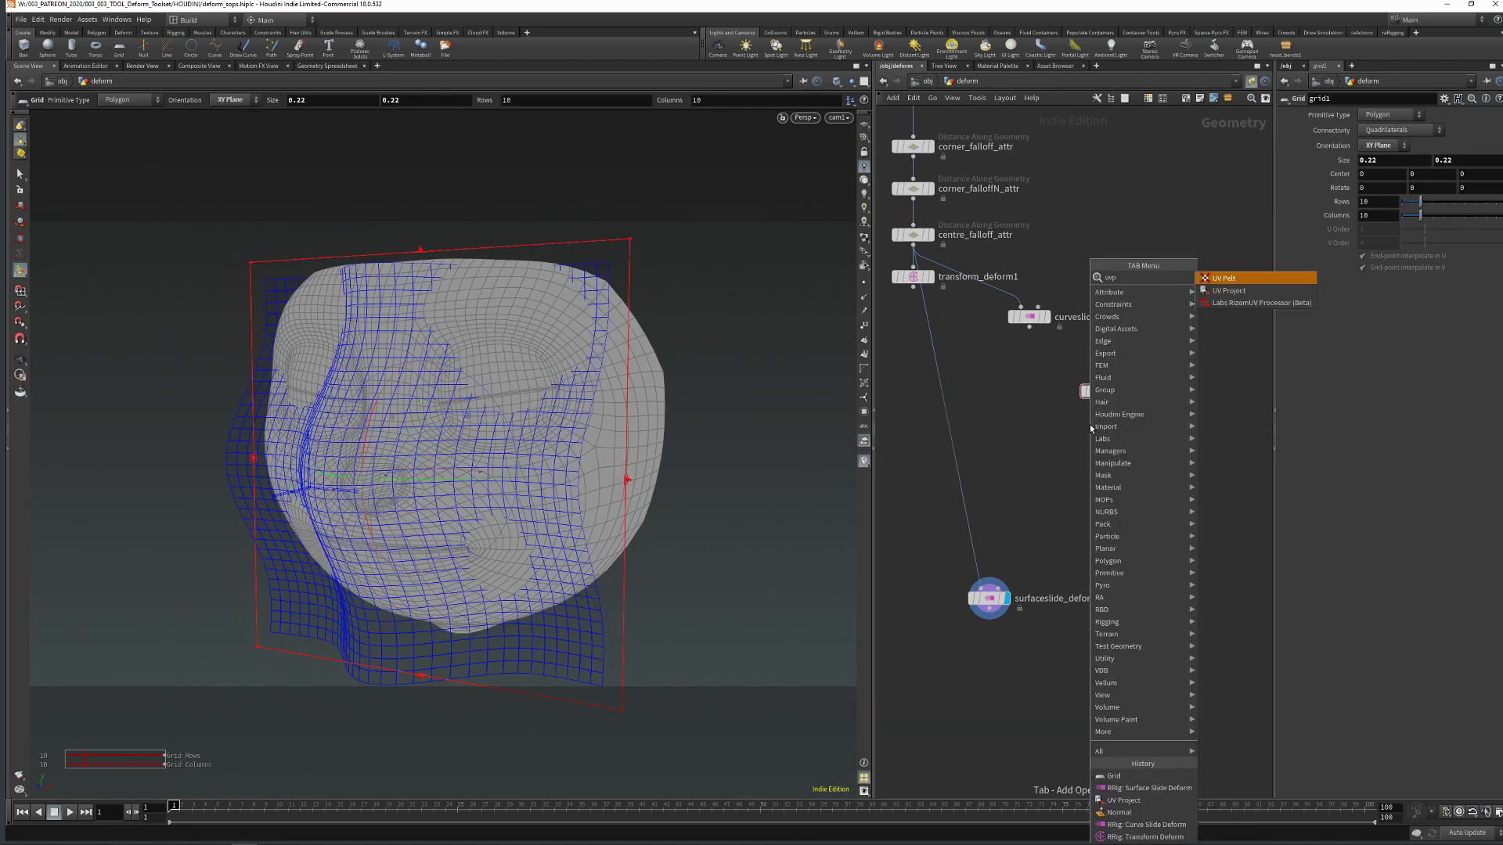
pyautogui.press('Down')
pyautogui.press('Return')
pyautogui.click(1101, 443)
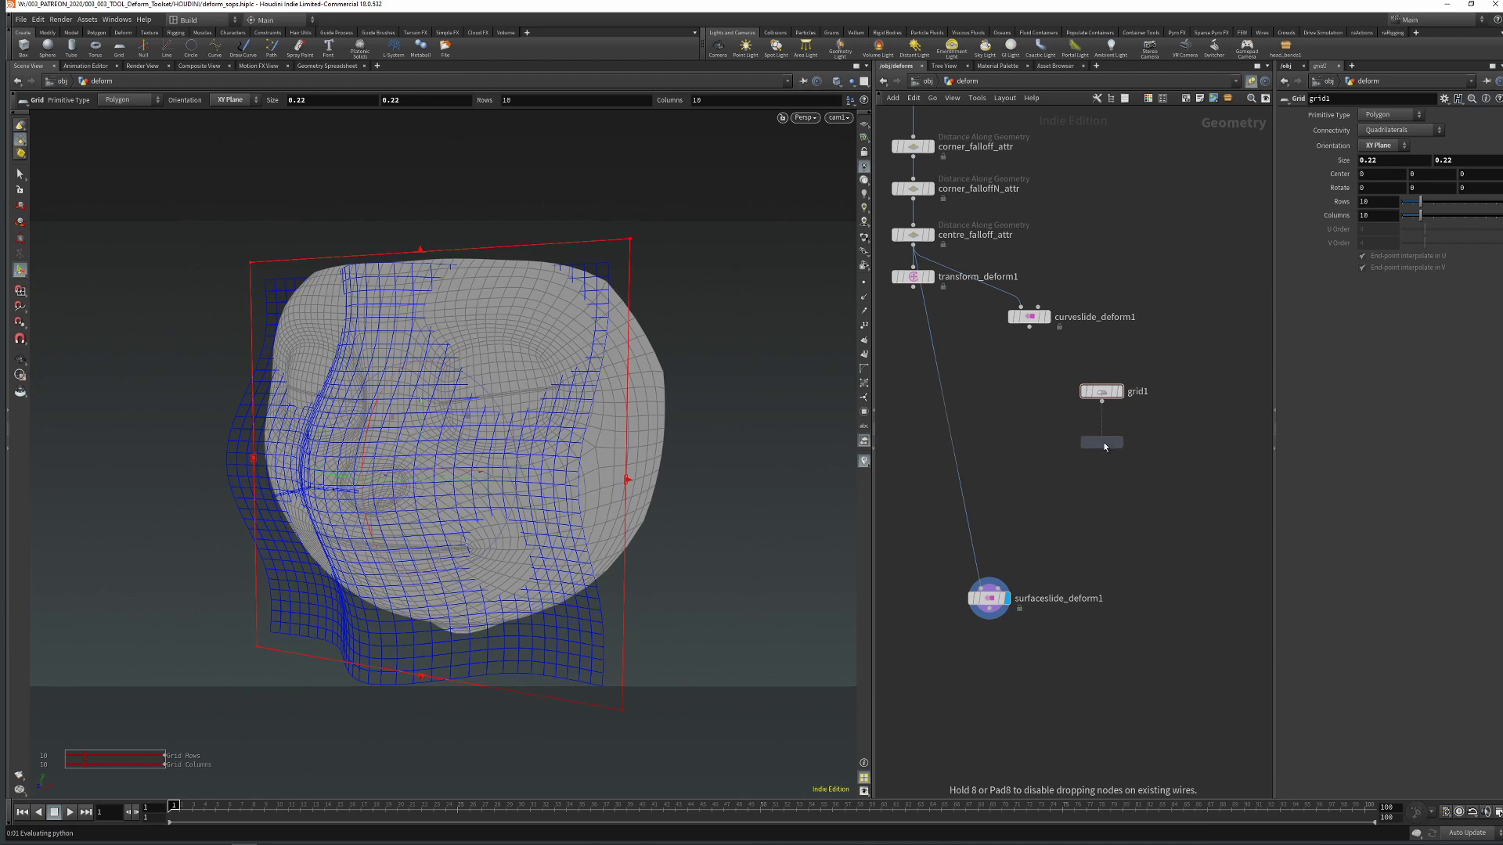
pyautogui.moveTo(1103, 430); pyautogui.dragTo(1101, 401)
pyautogui.click(1119, 442)
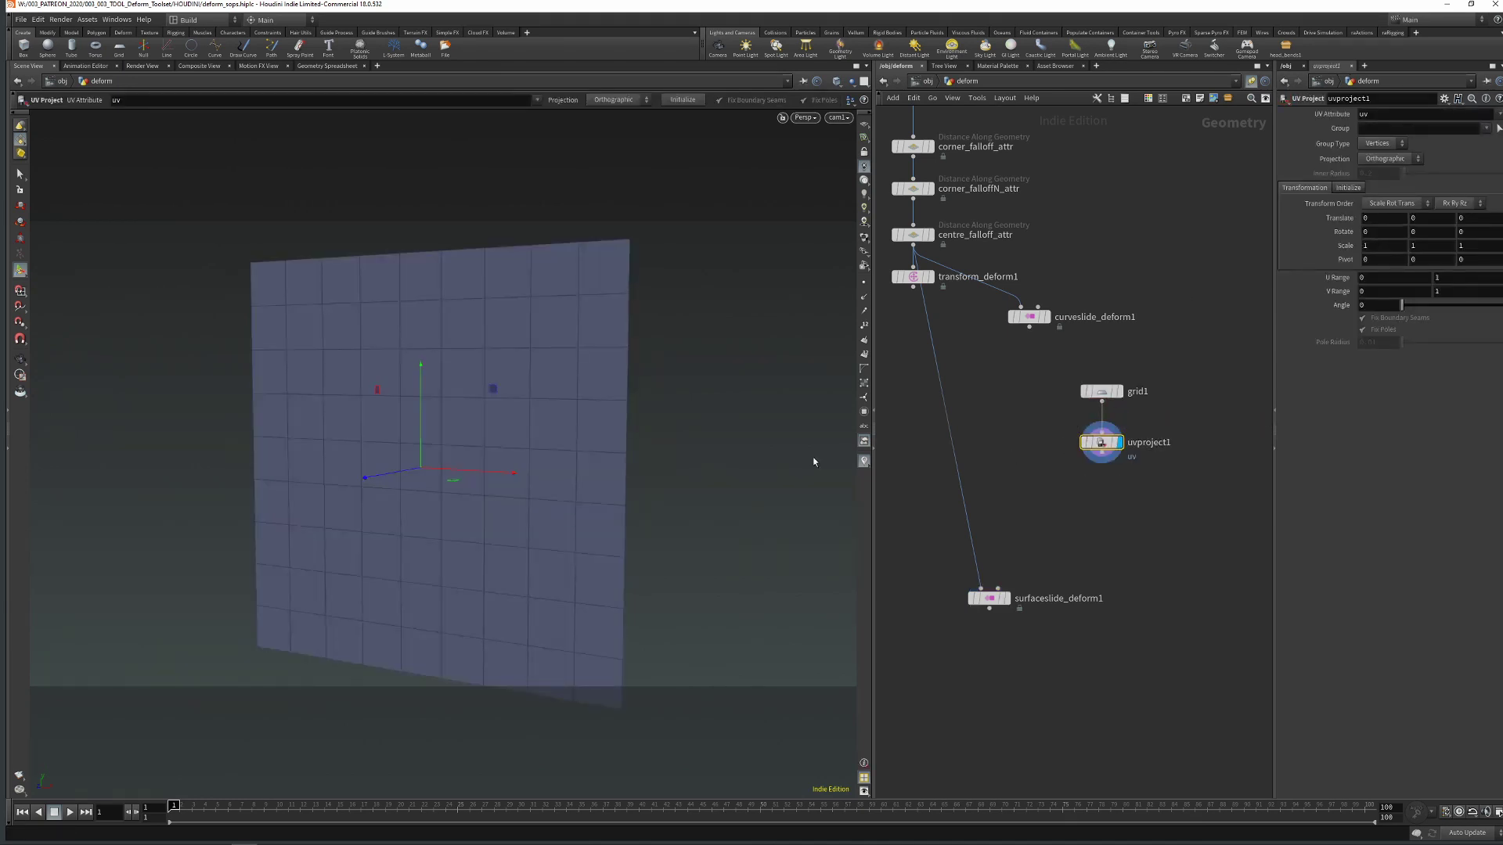
pyautogui.click(1346, 187)
pyautogui.click(1382, 220)
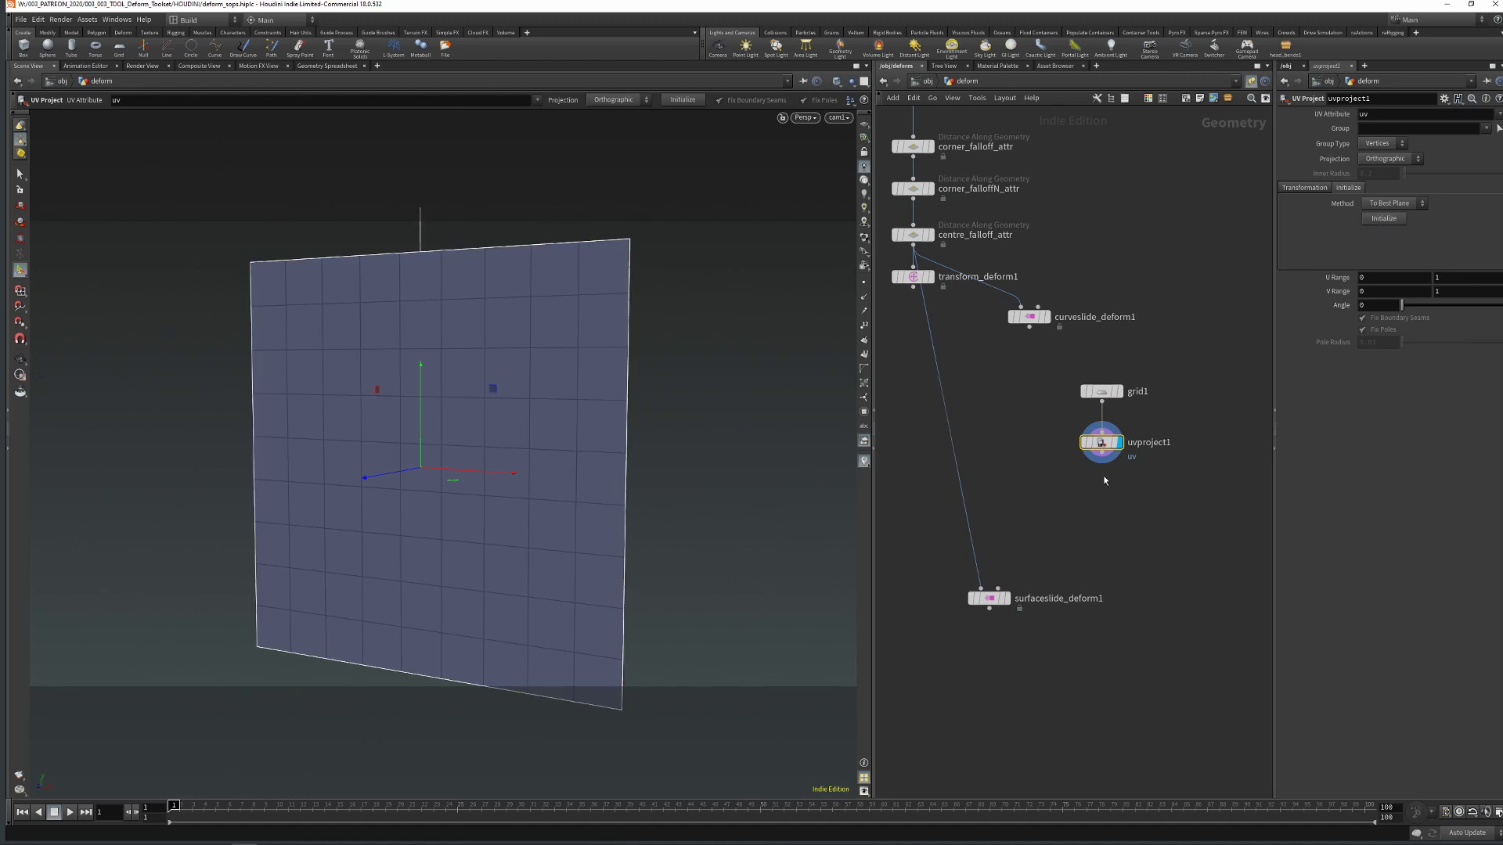
# Add a Normal node after the UV Project node and display it
pyautogui.press('Tab')
pyautogui.write('normal')
pyautogui.press('Return')
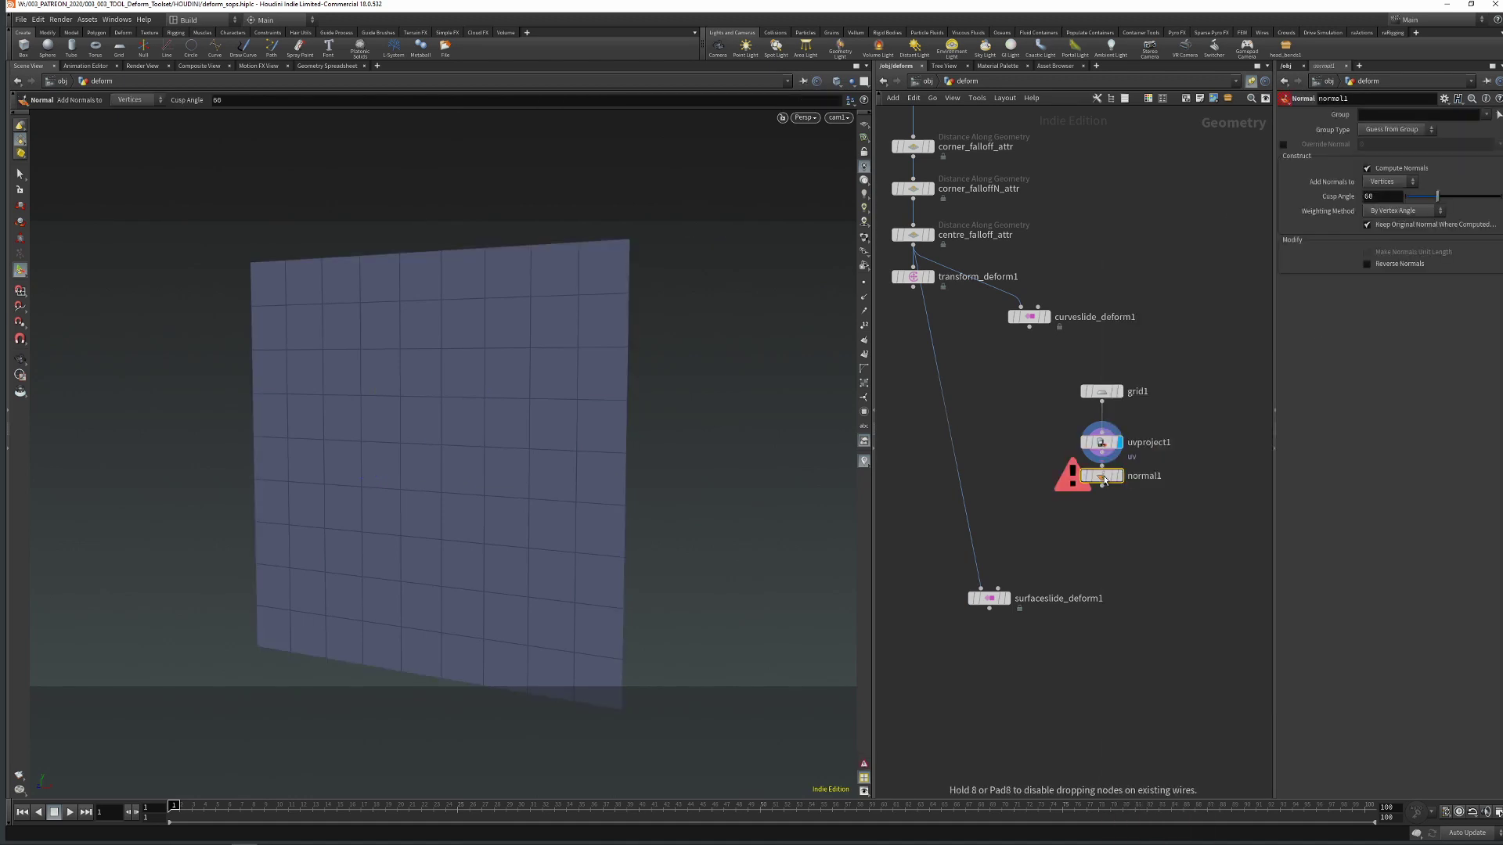
pyautogui.moveTo(1104, 479)
pyautogui.mouseDown()
pyautogui.moveTo(1104, 492)
pyautogui.moveTo(1107, 454)
pyautogui.mouseUp()
pyautogui.click(1120, 488)
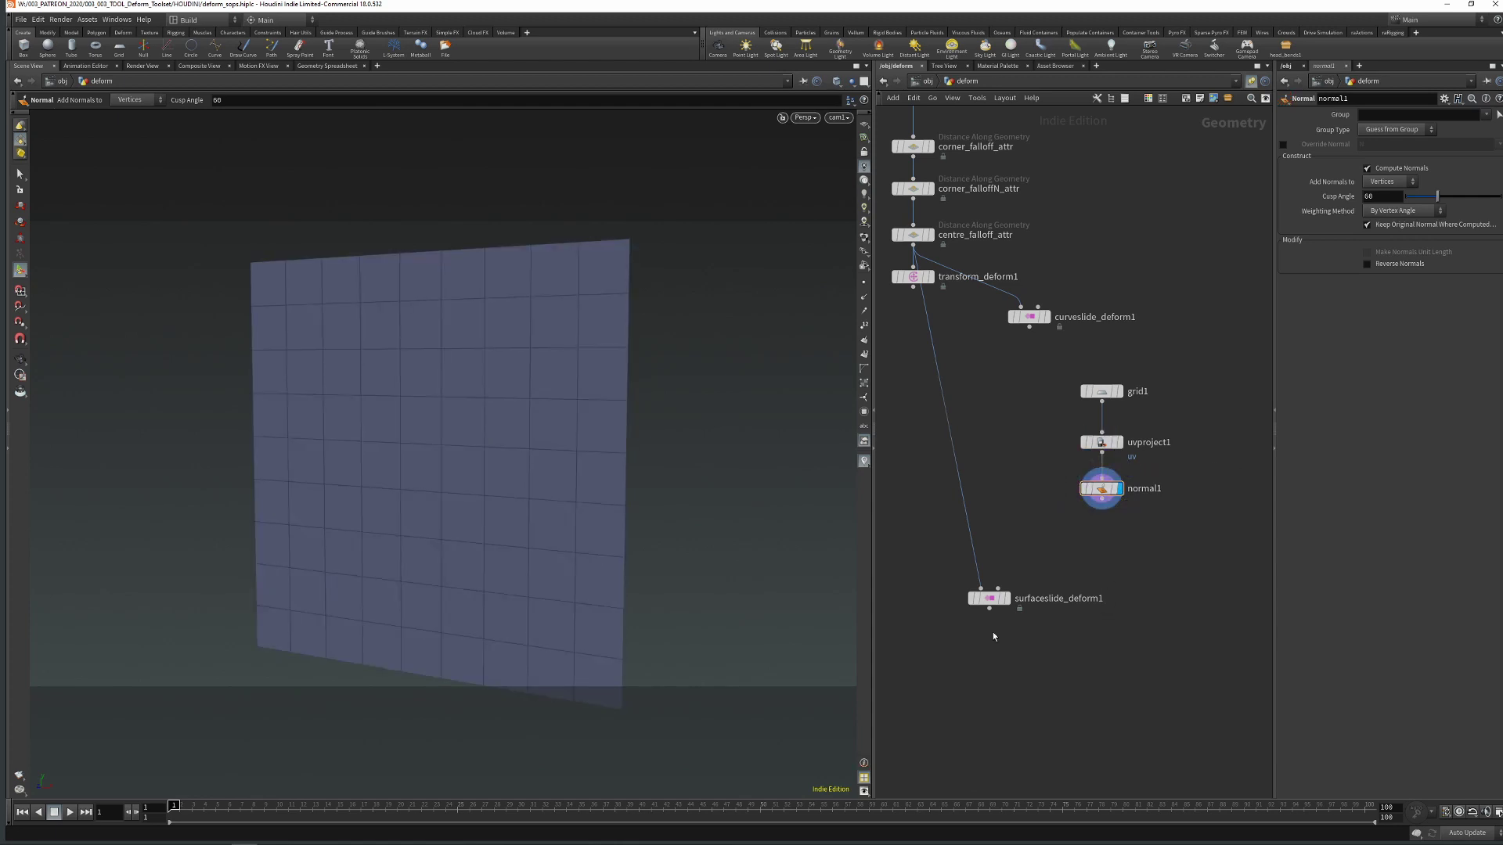
# Connect the Normal node's output to the second input of the surface slide node and display the face deformation
pyautogui.click(989, 598)
pyautogui.click(1086, 566)
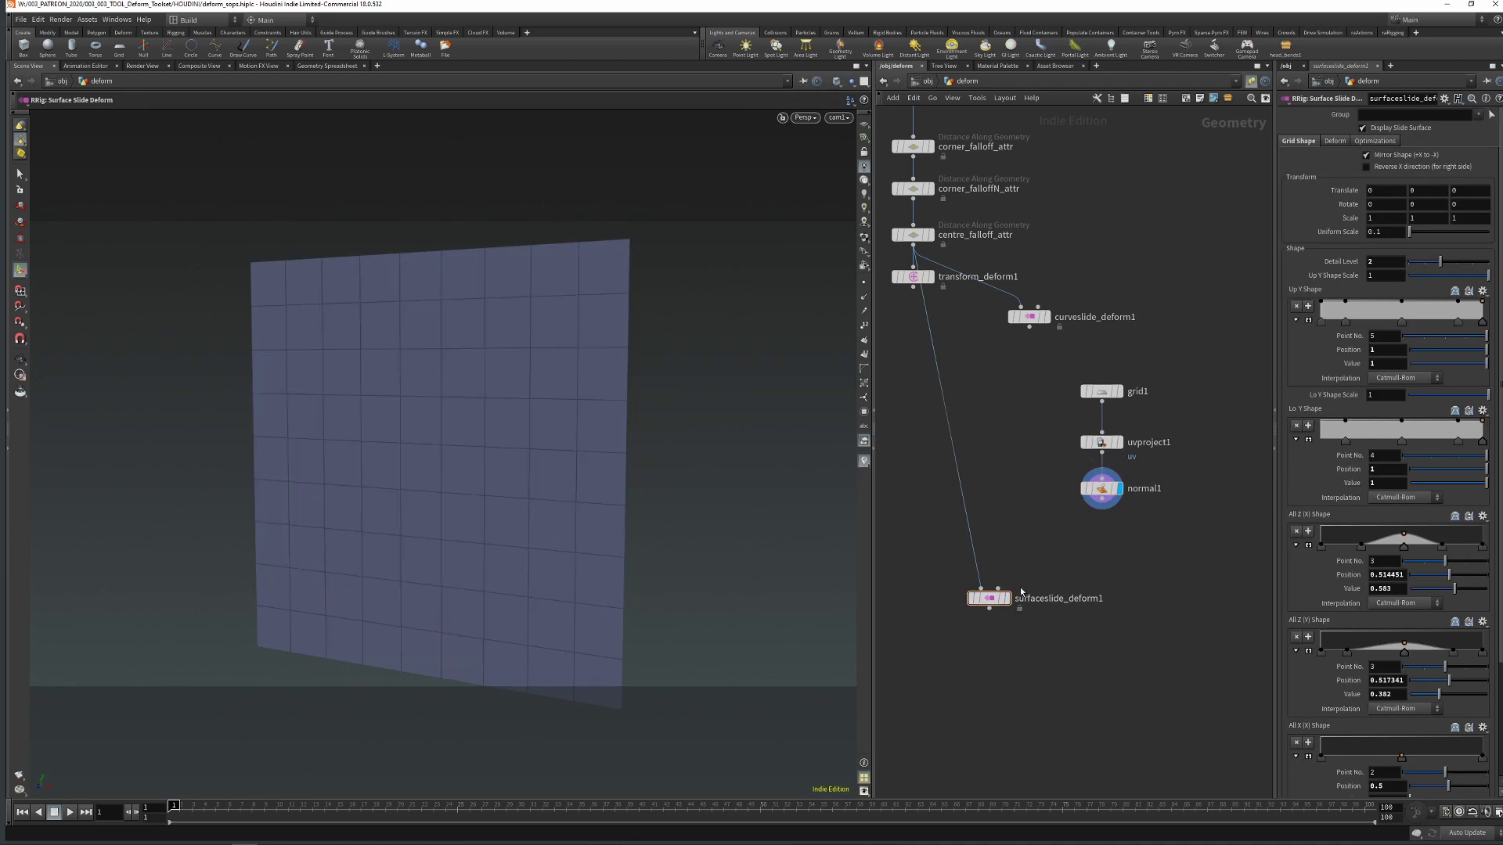
pyautogui.moveTo(998, 588); pyautogui.dragTo(1102, 499)
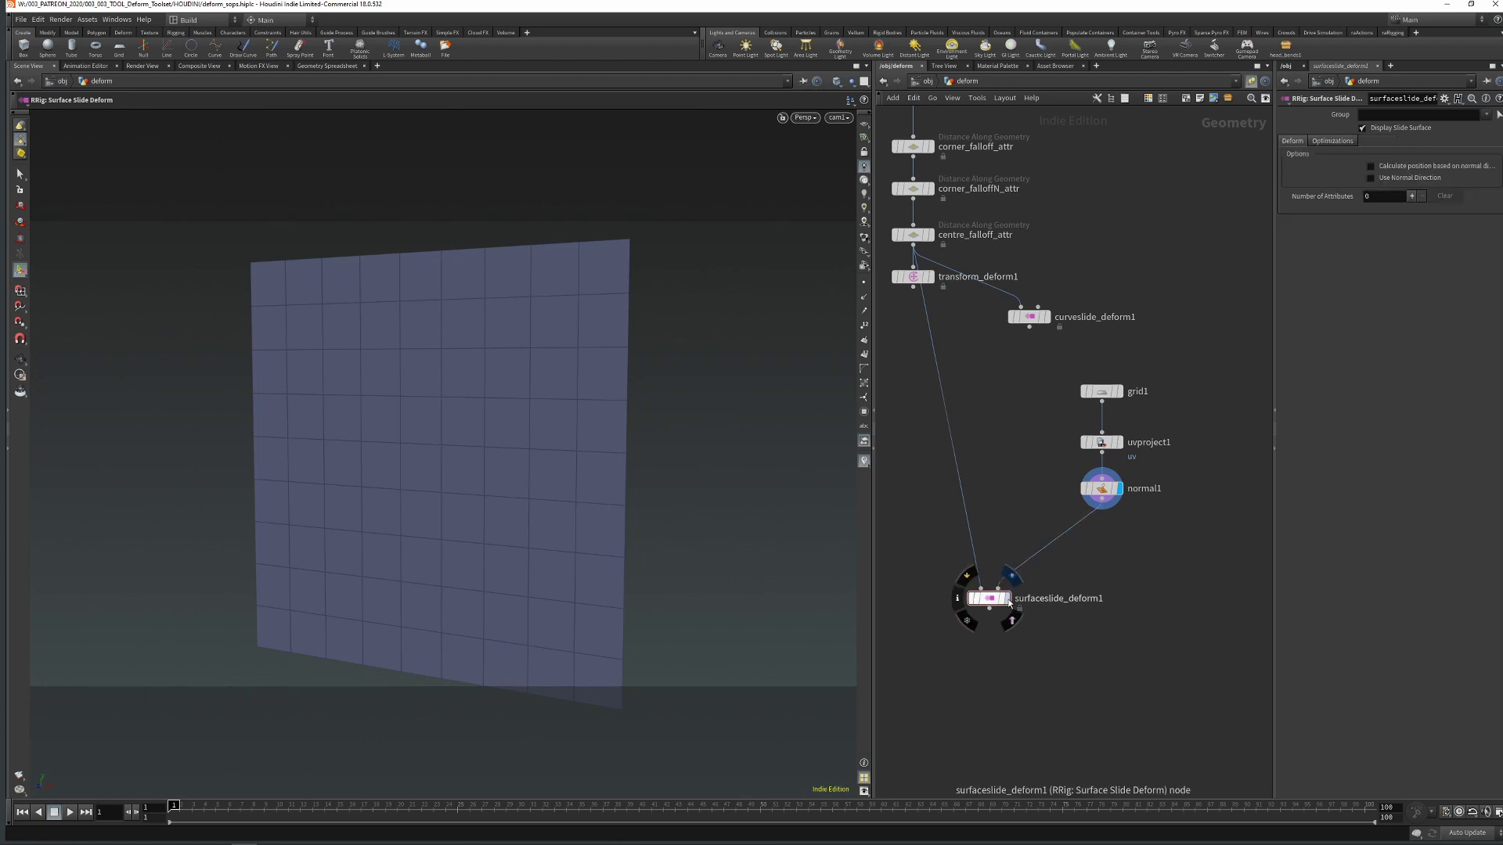
pyautogui.click(1005, 598)
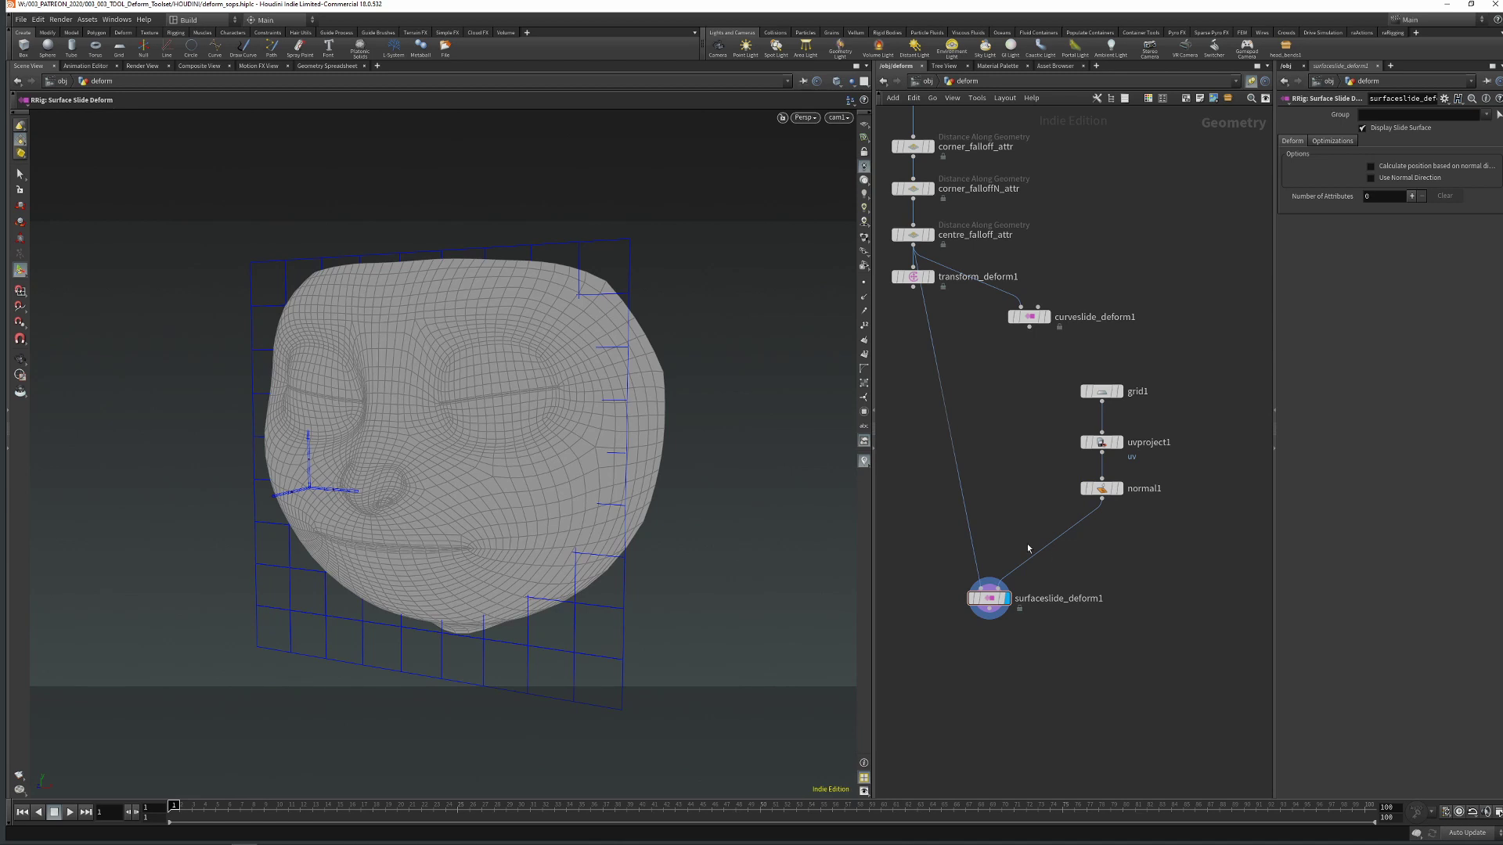
# After the Normal node, edit the grid by moving its two middle columns of points forward in Z by about 0.061
pyautogui.click(1101, 489)
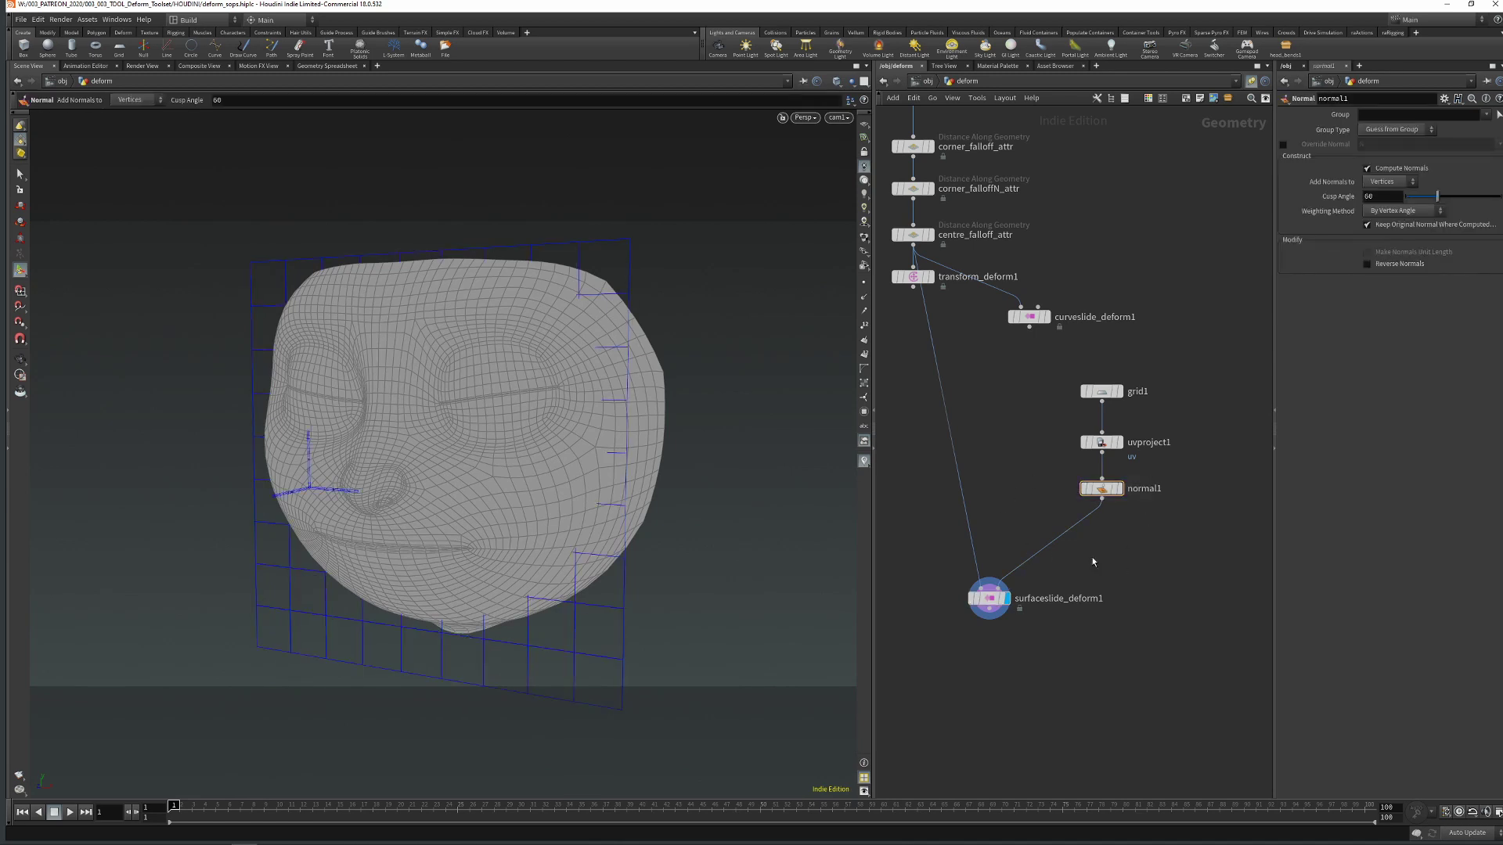
pyautogui.press('s')
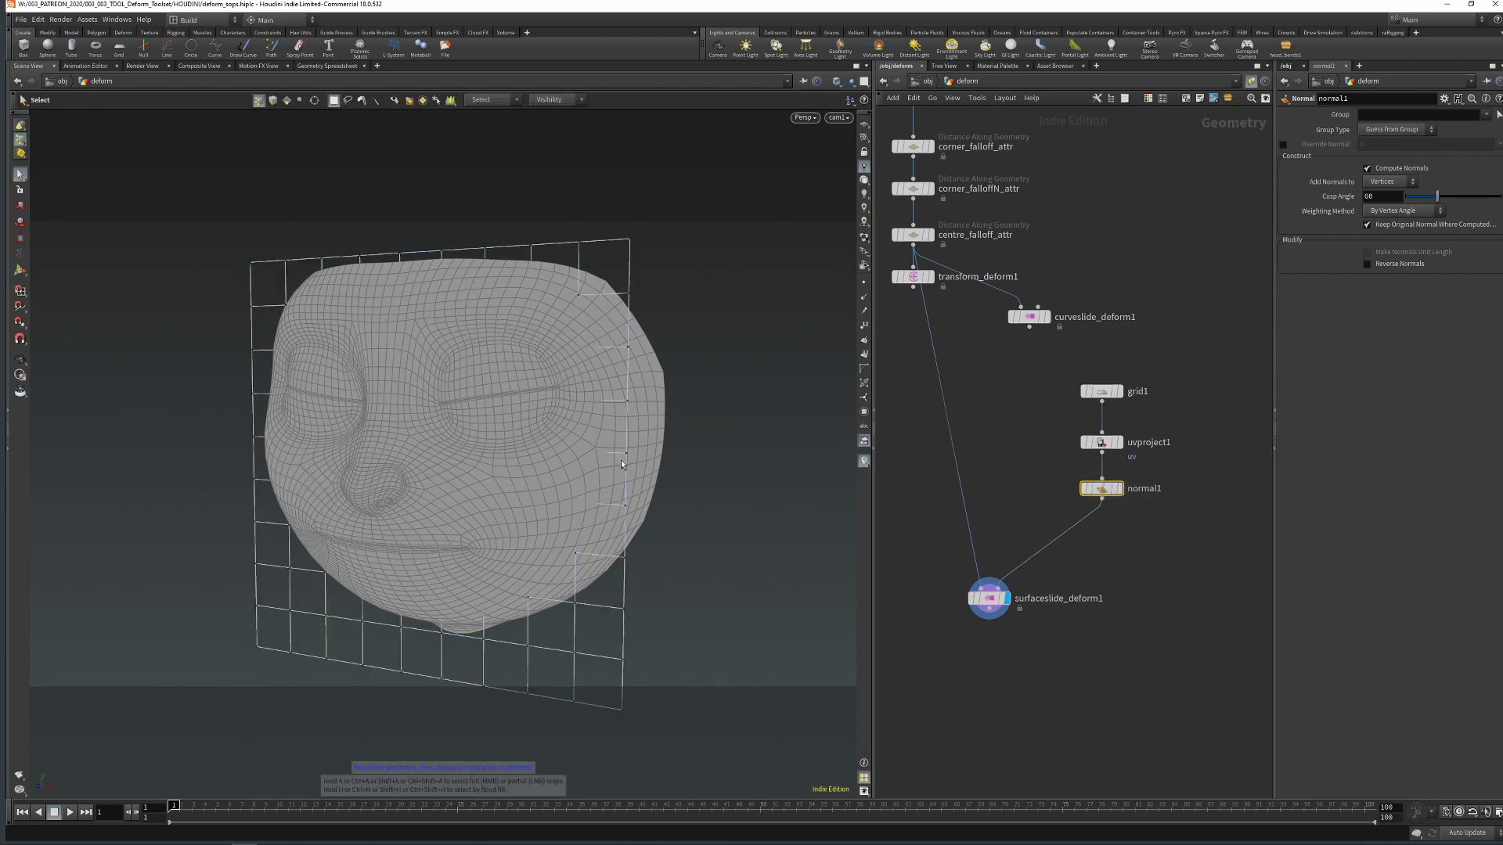
pyautogui.moveTo(383, 249); pyautogui.dragTo(467, 709)
pyautogui.press('t')
pyautogui.moveTo(374, 485); pyautogui.dragTo(286, 482)
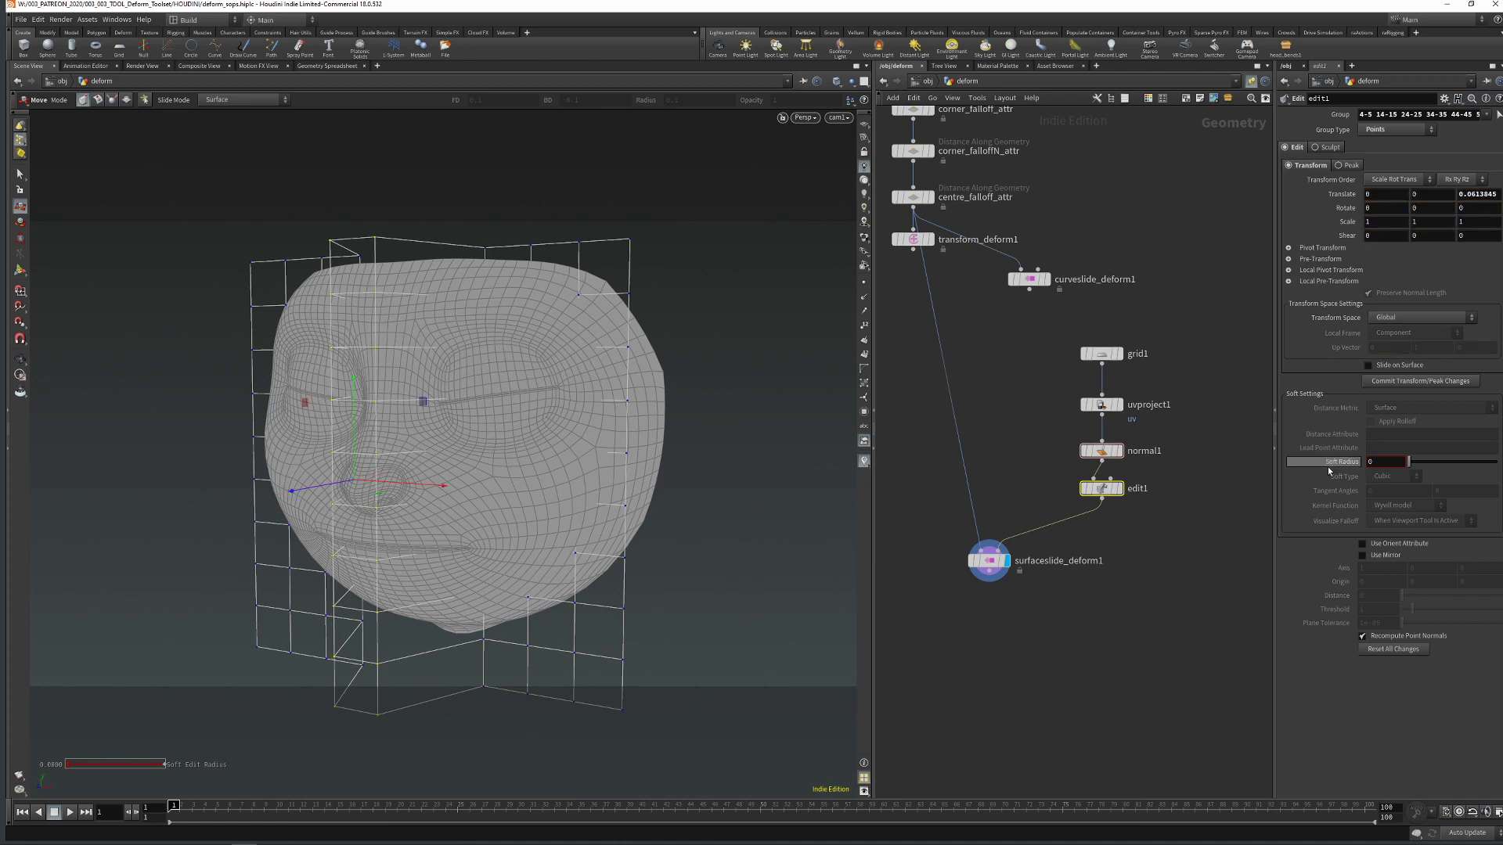
# Set the edit's Soft Radius to 0.073 and enable Use Mirror
pyautogui.moveTo(1413, 467); pyautogui.dragTo(1414, 462)
pyautogui.press('s')
pyautogui.keyDown('alt'); pyautogui.moveTo(580, 405); pyautogui.dragTo(680, 616); pyautogui.keyUp('alt')
pyautogui.moveTo(594, 482); pyautogui.dragTo(681, 664)
pyautogui.click(1392, 557)
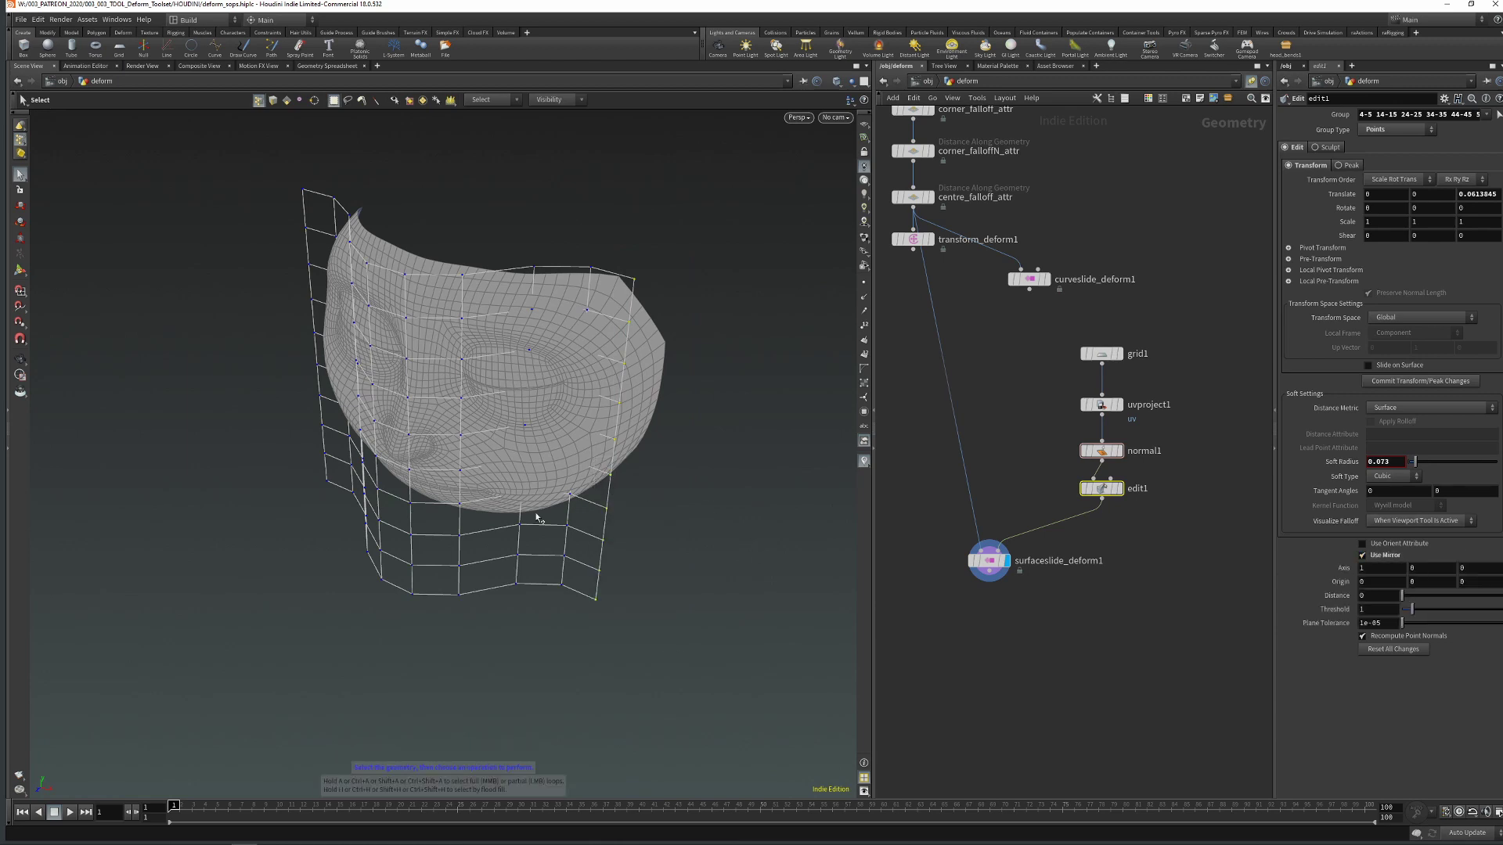
# Move the grid's outermost column of points inward and back around the face, by about -0.018 in X and -0.044 in Z
pyautogui.press('t')
pyautogui.moveTo(572, 510)
pyautogui.mouseDown()
pyautogui.moveTo(689, 442)
pyautogui.moveTo(750, 463)
pyautogui.moveTo(709, 440)
pyautogui.moveTo(724, 436)
pyautogui.mouseUp()
pyautogui.keyDown('alt'); pyautogui.moveTo(653, 321); pyautogui.dragTo(648, 409); pyautogui.keyUp('alt')
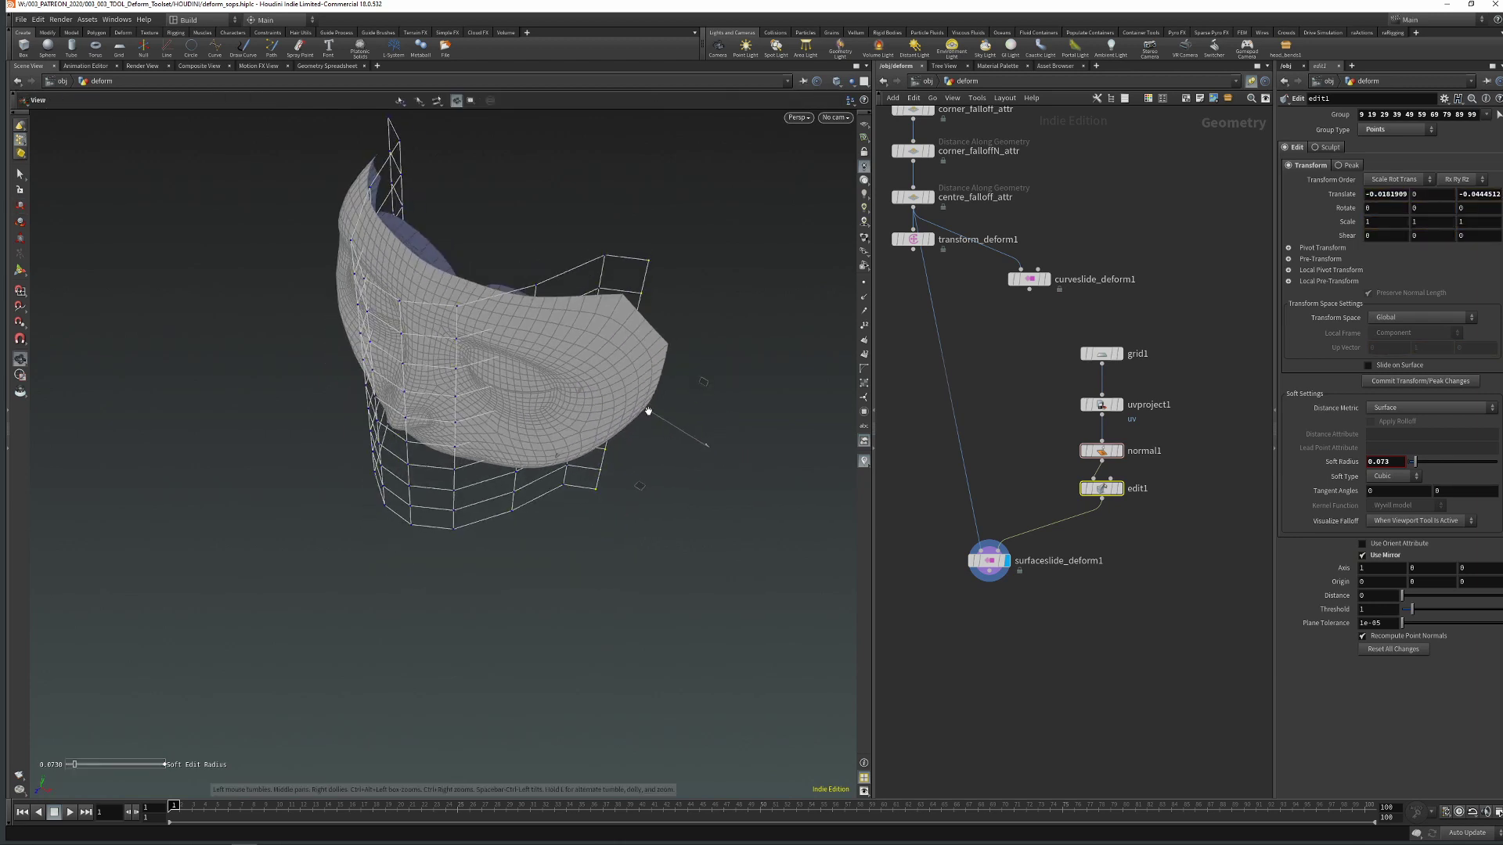
# Set Soft Radius to 0.033 and move the grid's second-outermost column of points by about 0.007 in X and 0.013 in Z
pyautogui.press('s')
pyautogui.moveTo(589, 231)
pyautogui.mouseDown()
pyautogui.moveTo(615, 361)
pyautogui.moveTo(575, 330)
pyautogui.moveTo(598, 449)
pyautogui.moveTo(580, 290)
pyautogui.mouseUp()
pyautogui.press('w')
pyautogui.moveTo(597, 655); pyautogui.dragTo(538, 375)
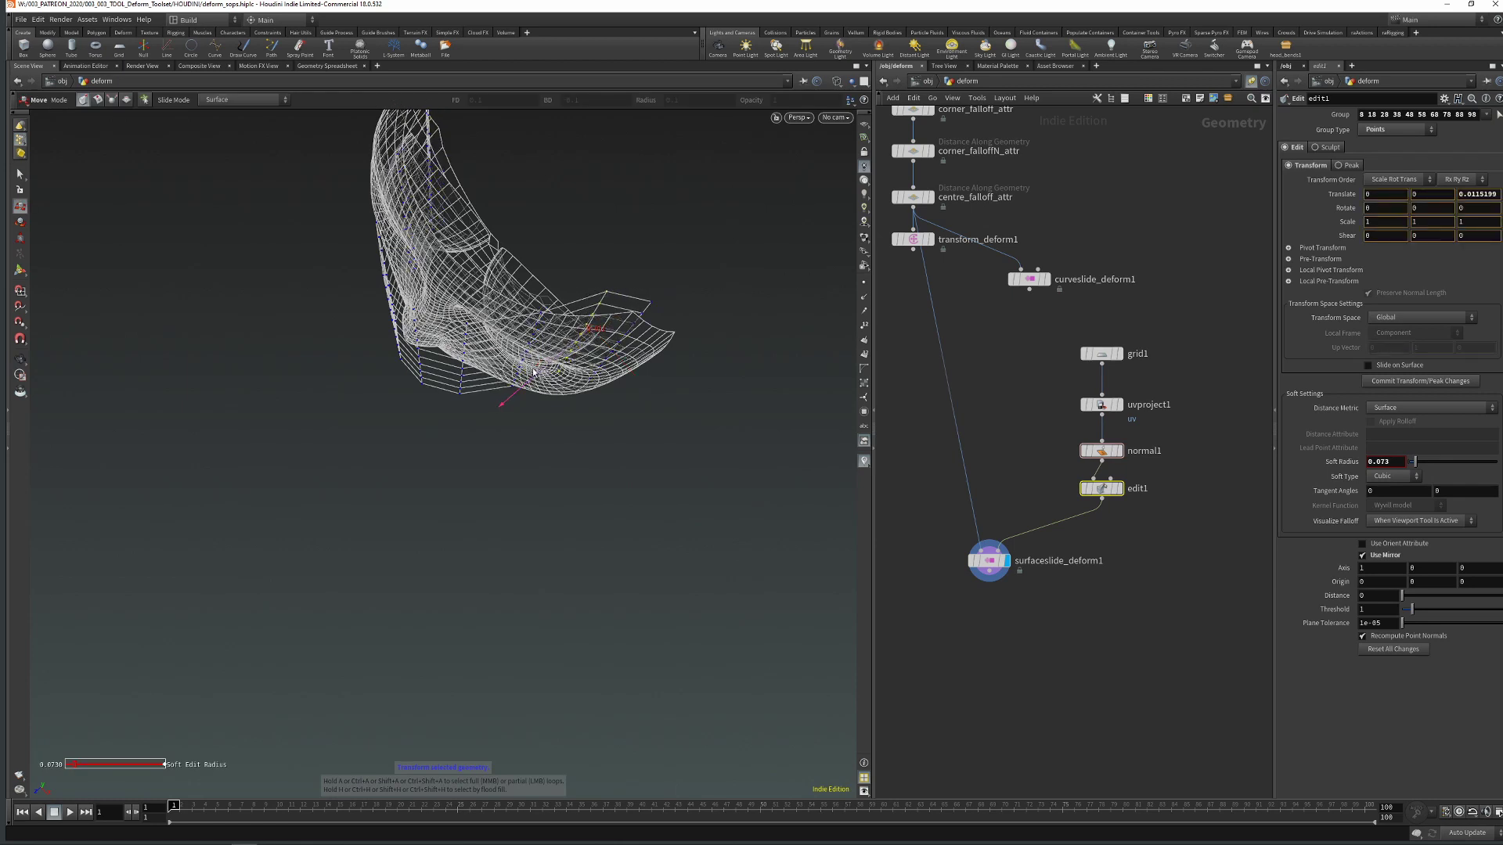
pyautogui.moveTo(1388, 462); pyautogui.dragTo(1355, 487, button='middle')
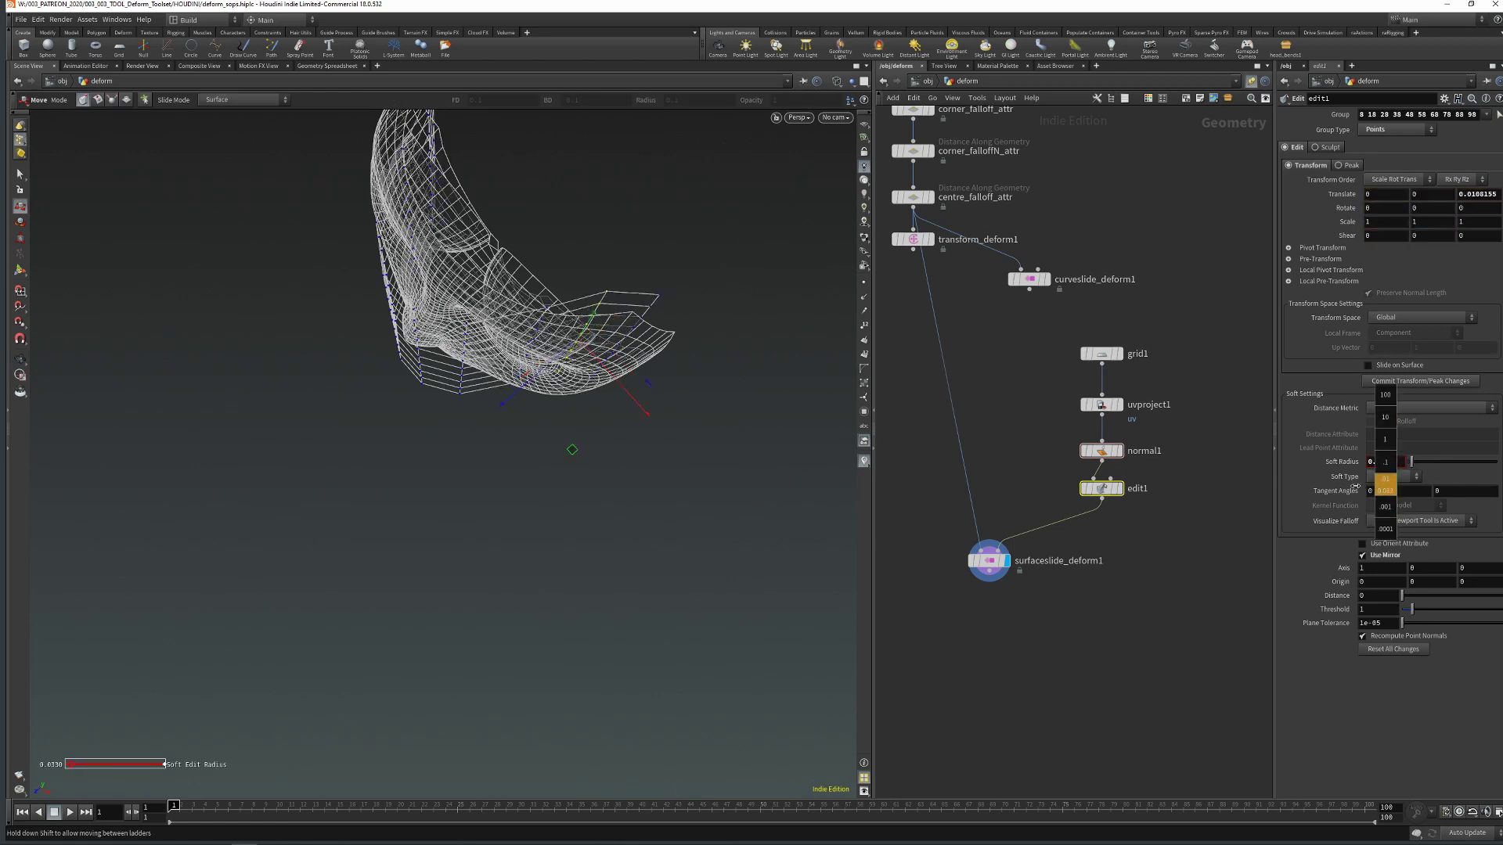
pyautogui.moveTo(647, 414); pyautogui.dragTo(660, 424)
pyautogui.moveTo(532, 400); pyautogui.dragTo(519, 399)
# Move the same second-outermost column of grid points further forward by about 0.008 in Z
pyautogui.press('s')
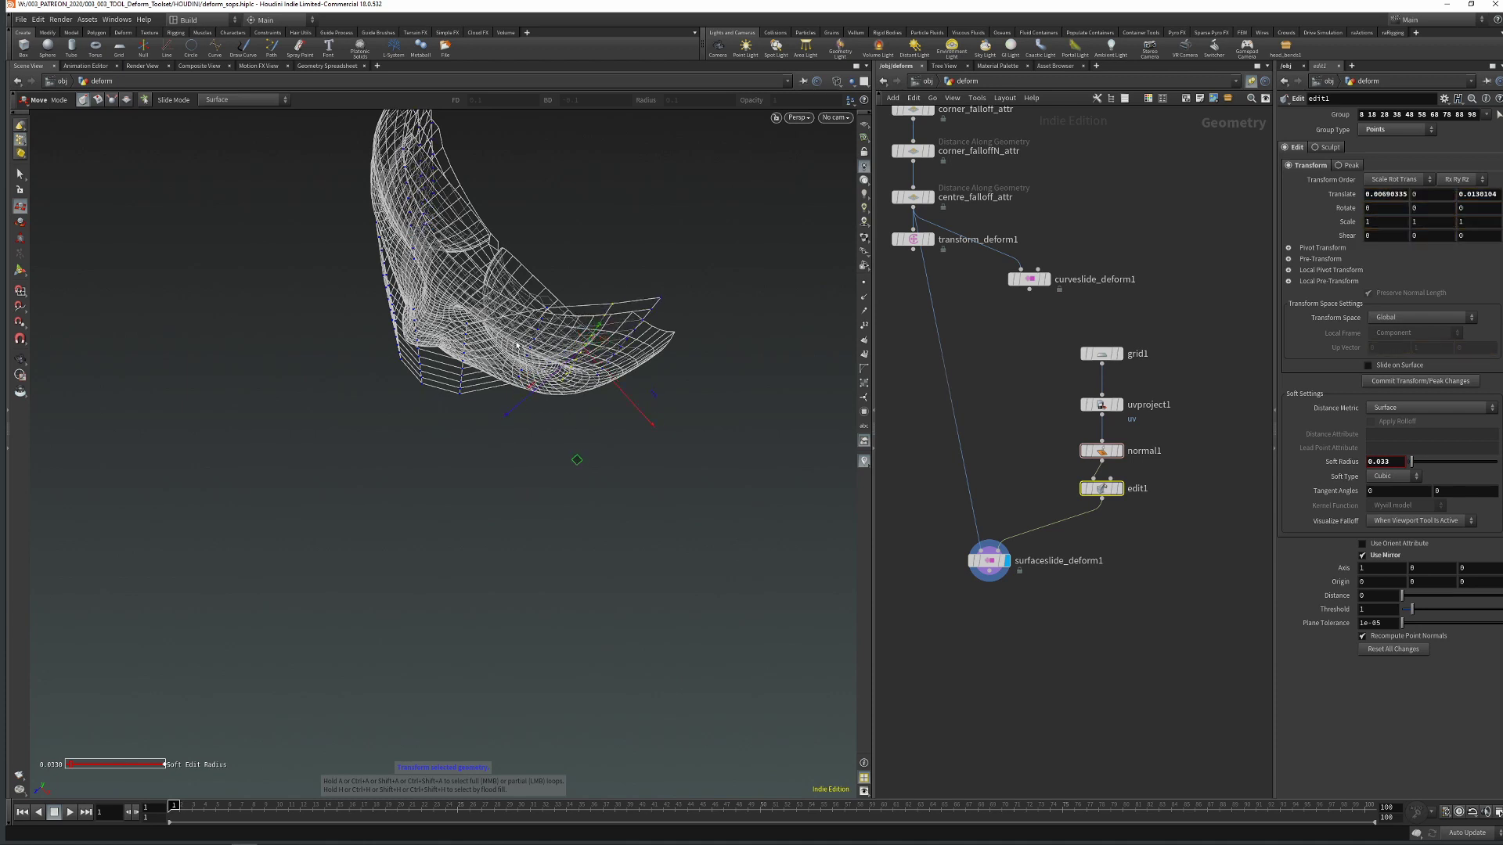
pyautogui.moveTo(500, 252); pyautogui.dragTo(469, 403)
pyautogui.press('Escape')
pyautogui.moveTo(548, 329); pyautogui.dragTo(612, 705)
pyautogui.press('s')
pyautogui.moveTo(595, 313); pyautogui.dragTo(587, 501)
pyautogui.press('t')
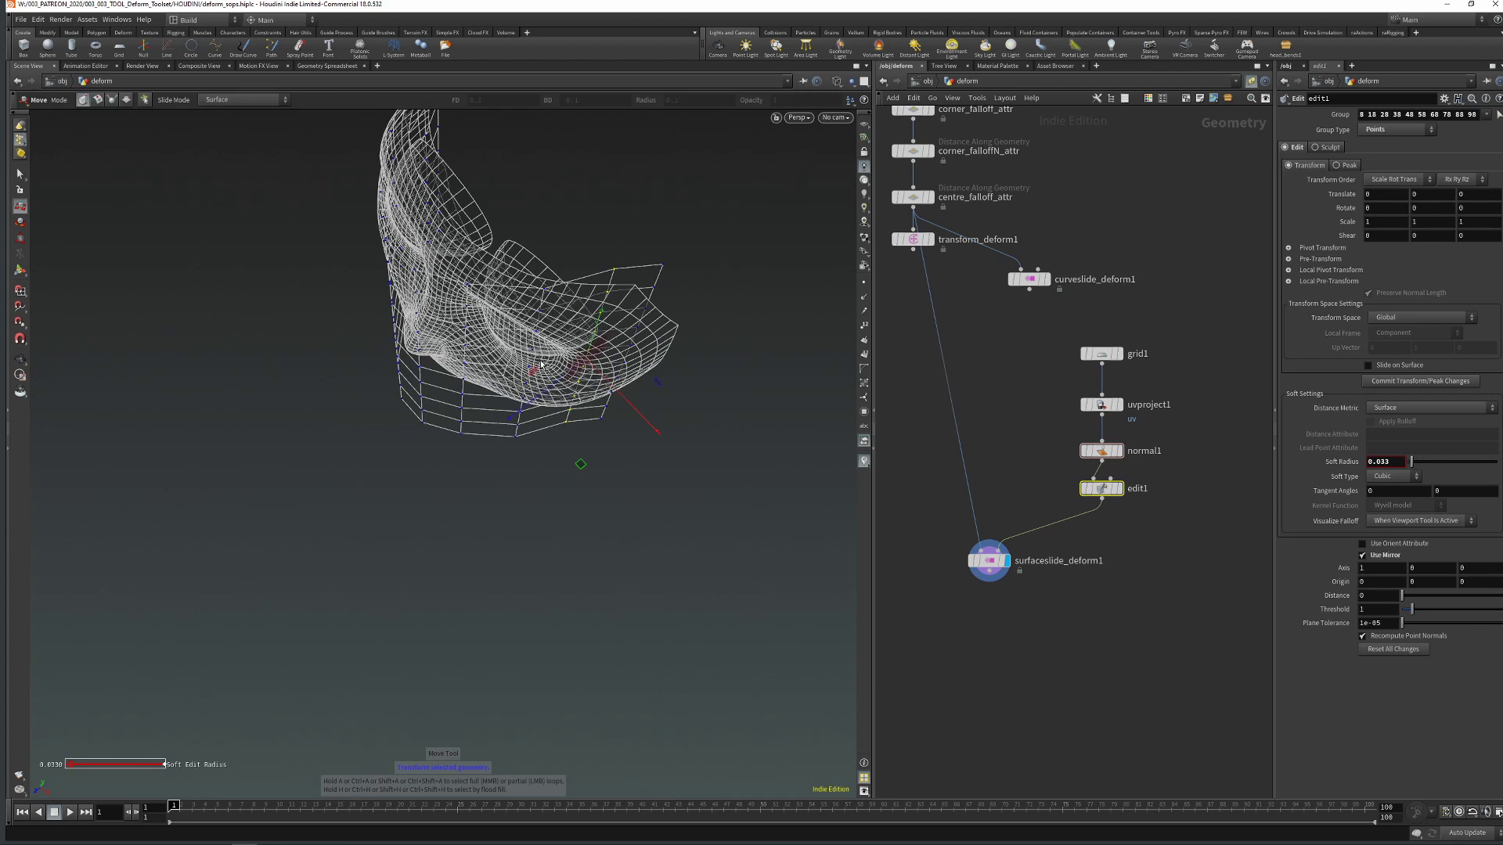
pyautogui.moveTo(537, 400); pyautogui.dragTo(518, 402)
pyautogui.keyDown('alt'); pyautogui.moveTo(571, 470); pyautogui.dragTo(513, 399); pyautogui.keyUp('alt')
# Move the grid's bottom row of points back by about -0.055 in Z, using a Soft Radius of 0.053
pyautogui.press('s')
pyautogui.moveTo(403, 495); pyautogui.dragTo(748, 627)
pyautogui.keyDown('alt'); pyautogui.moveTo(489, 537); pyautogui.dragTo(688, 591); pyautogui.keyUp('alt')
pyautogui.press('s')
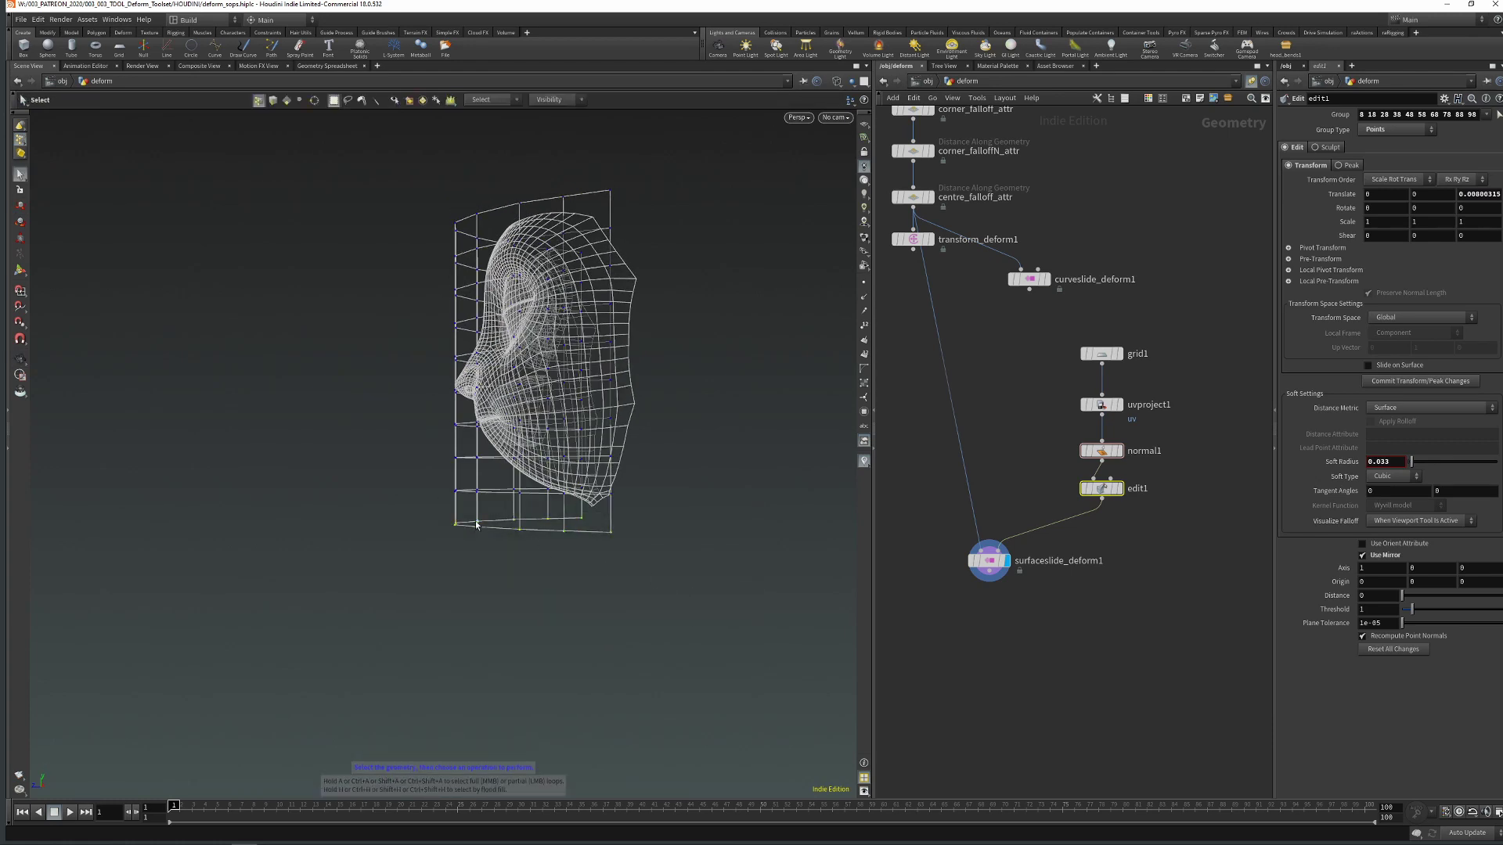
pyautogui.press('t')
pyautogui.moveTo(453, 527); pyautogui.dragTo(512, 531)
pyautogui.moveTo(1394, 462)
pyautogui.mouseDown(button='middle')
pyautogui.moveTo(1386, 479)
pyautogui.moveTo(1401, 486)
pyautogui.mouseUp(button='middle')
pyautogui.press('s')
pyautogui.press('t')
pyautogui.moveTo(510, 527); pyautogui.dragTo(520, 527)
# Move the grid's third row from the bottom back by about -0.007 in Z, using a Soft Radius of 0.023
pyautogui.press('s')
pyautogui.moveTo(423, 449); pyautogui.dragTo(639, 484)
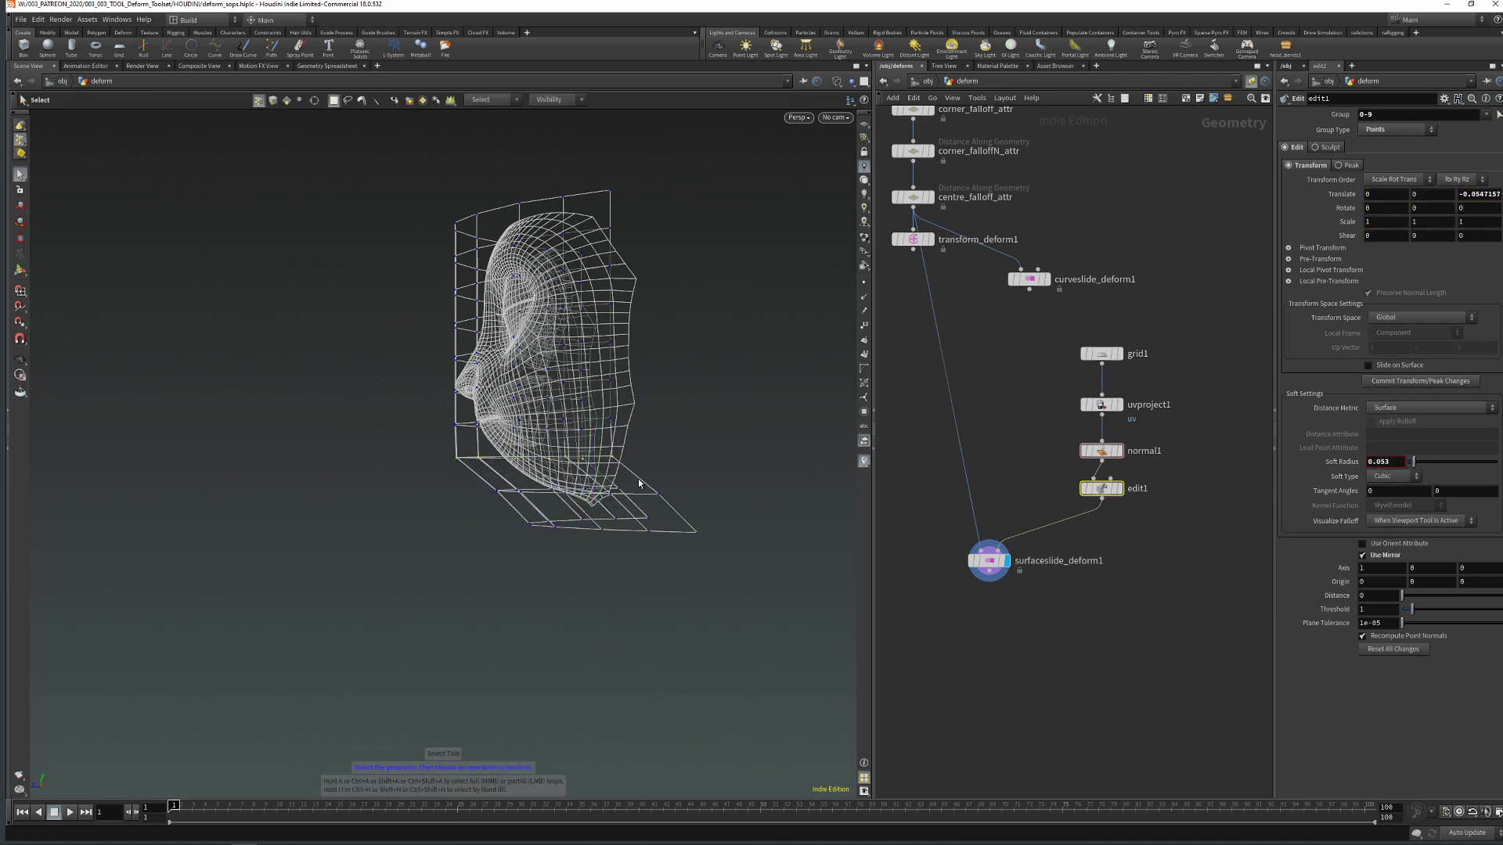
pyautogui.press('t')
pyautogui.moveTo(461, 456); pyautogui.dragTo(473, 451, button='middle')
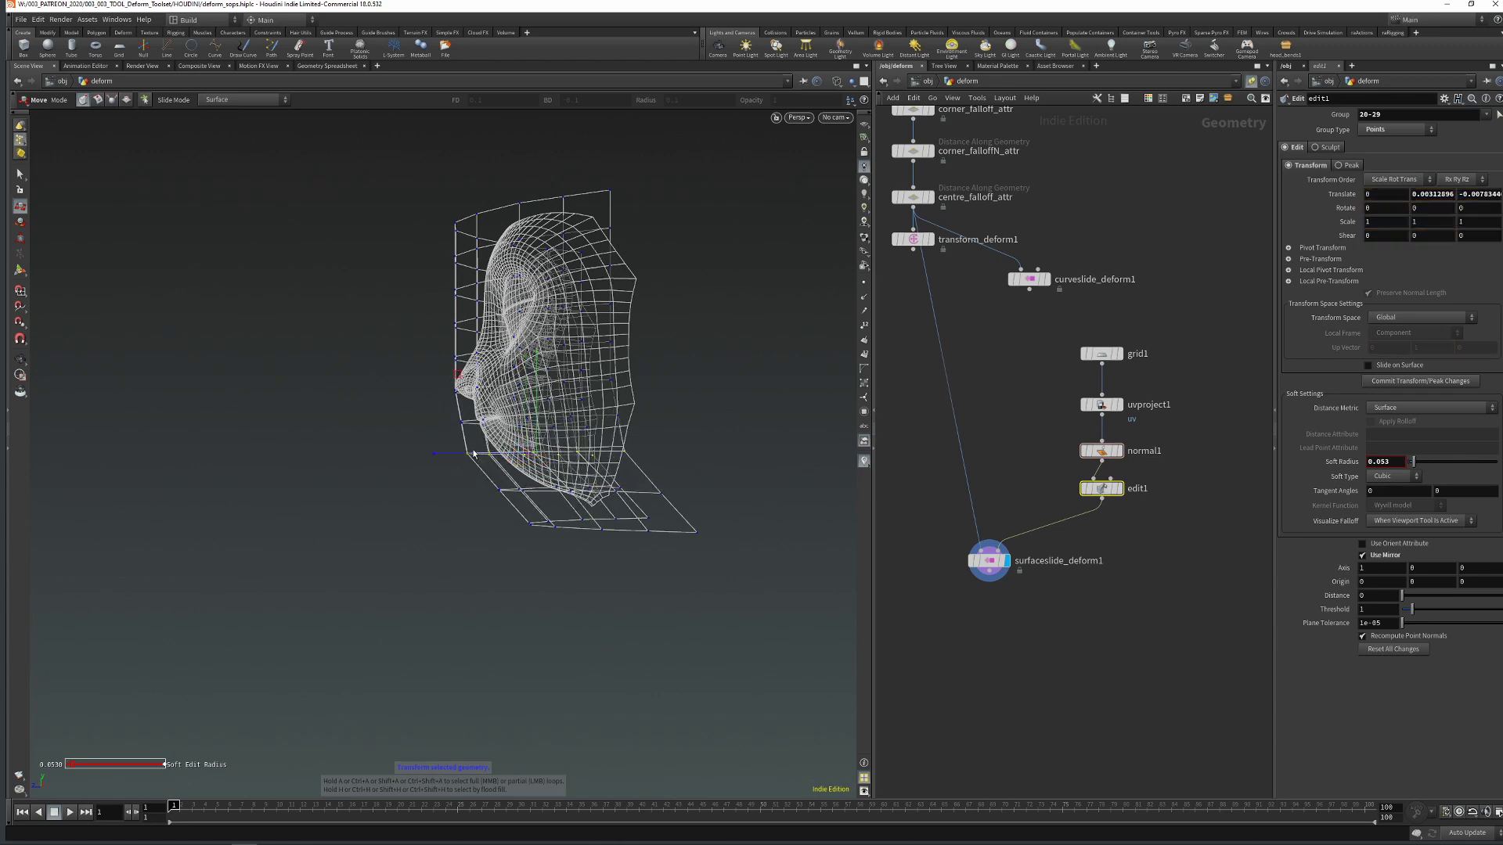
pyautogui.hotkey('ctrl', 'z')
pyautogui.moveTo(1387, 462)
pyautogui.mouseDown(button='middle')
pyautogui.moveTo(1350, 498)
pyautogui.moveTo(1312, 500)
pyautogui.moveTo(1390, 469)
pyautogui.mouseUp(button='middle')
pyautogui.press('s')
# In the right view, move the grid's top row of points back by about -0.034 in Z
pyautogui.keyDown('alt'); pyautogui.moveTo(510, 215); pyautogui.dragTo(513, 238); pyautogui.keyUp('alt')
pyautogui.hotkey('space', '4')
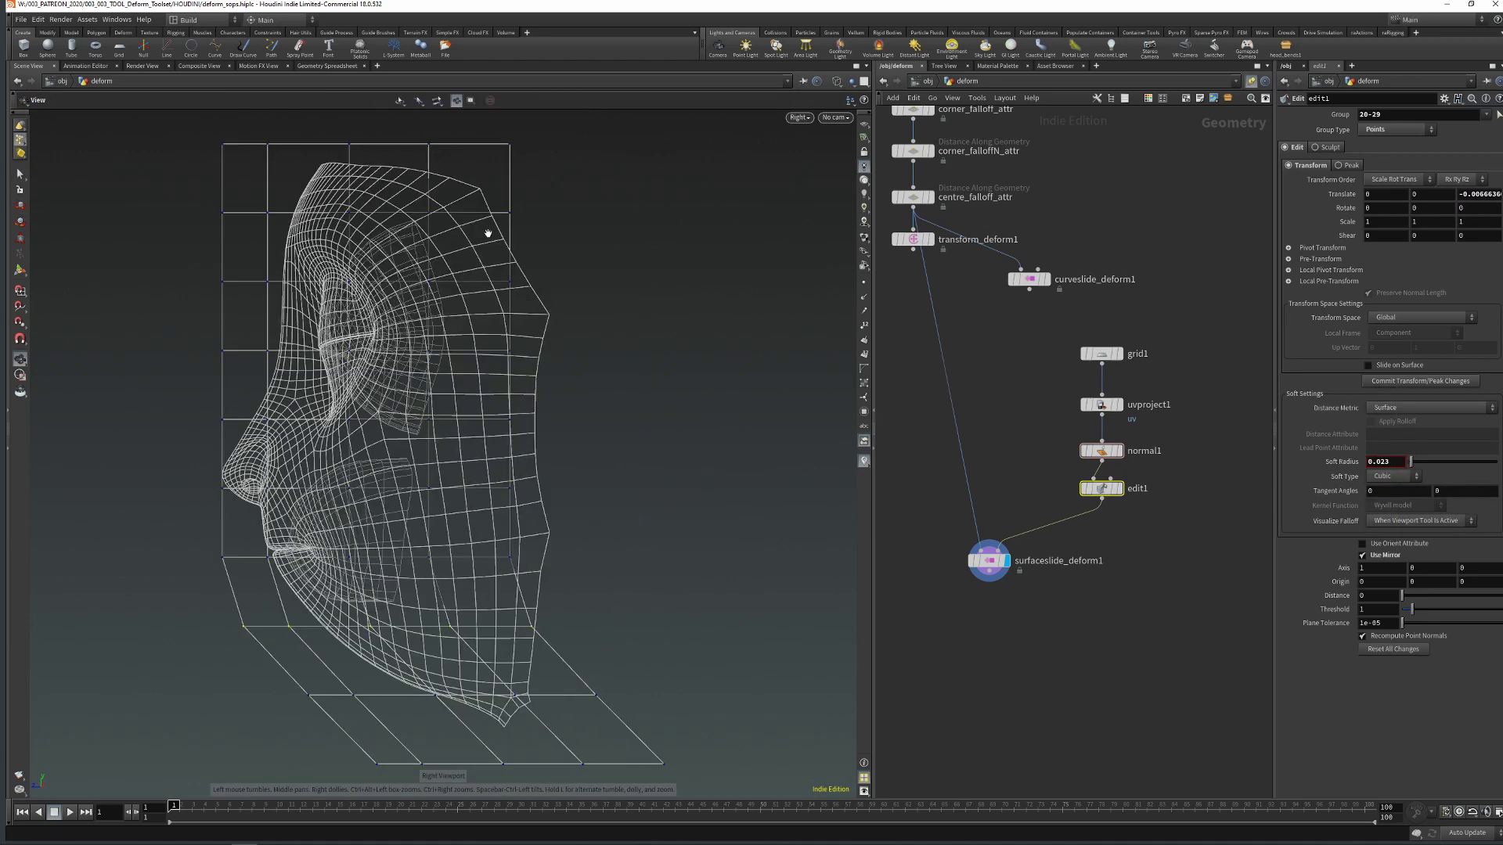
pyautogui.scroll(-3, 584, 215)
pyautogui.moveTo(255, 145); pyautogui.dragTo(639, 196)
pyautogui.press('t')
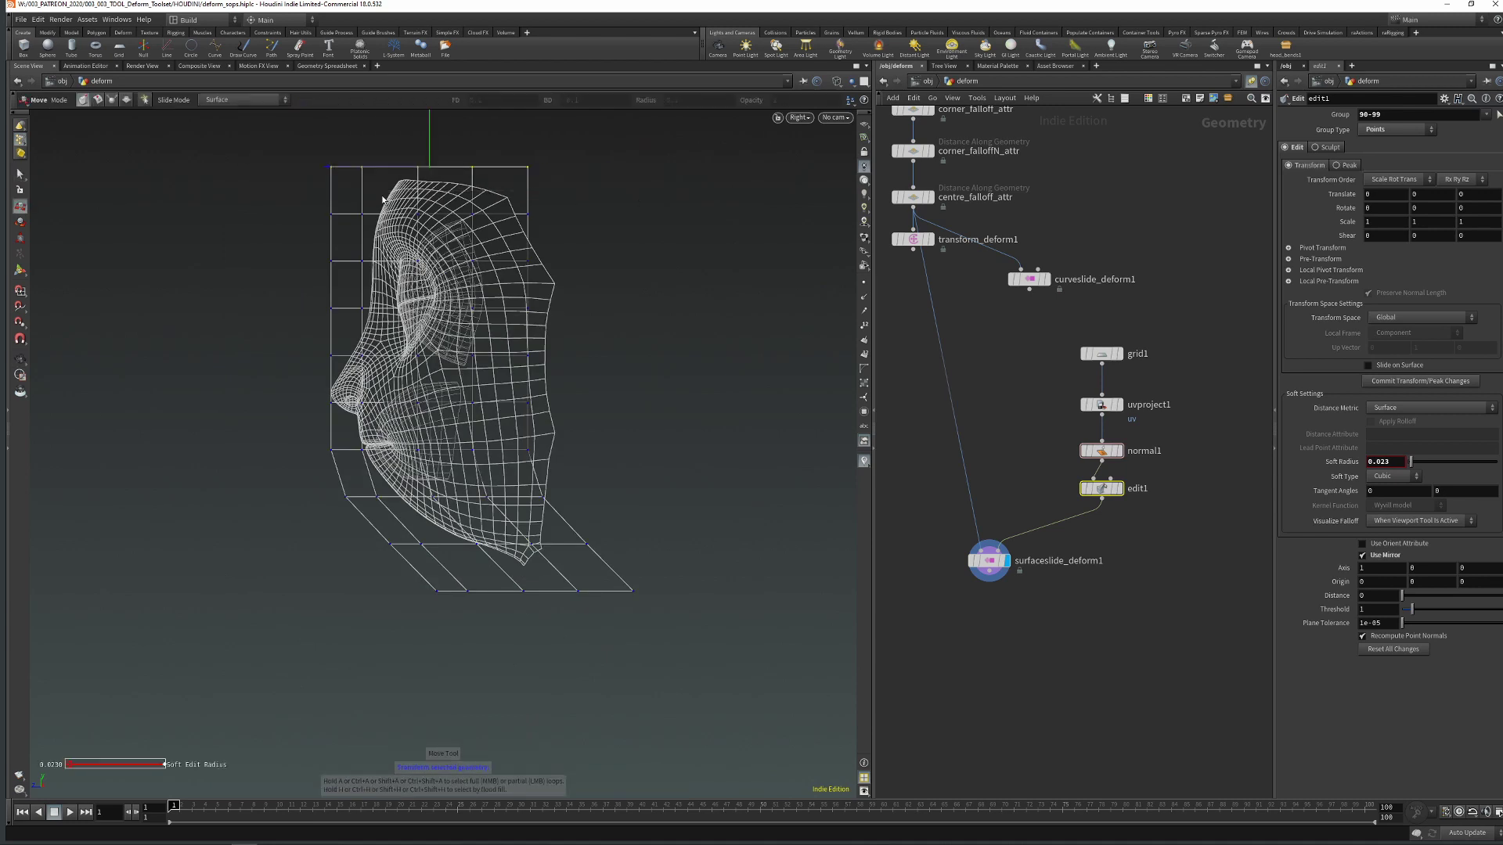
pyautogui.moveTo(347, 173); pyautogui.dragTo(414, 173)
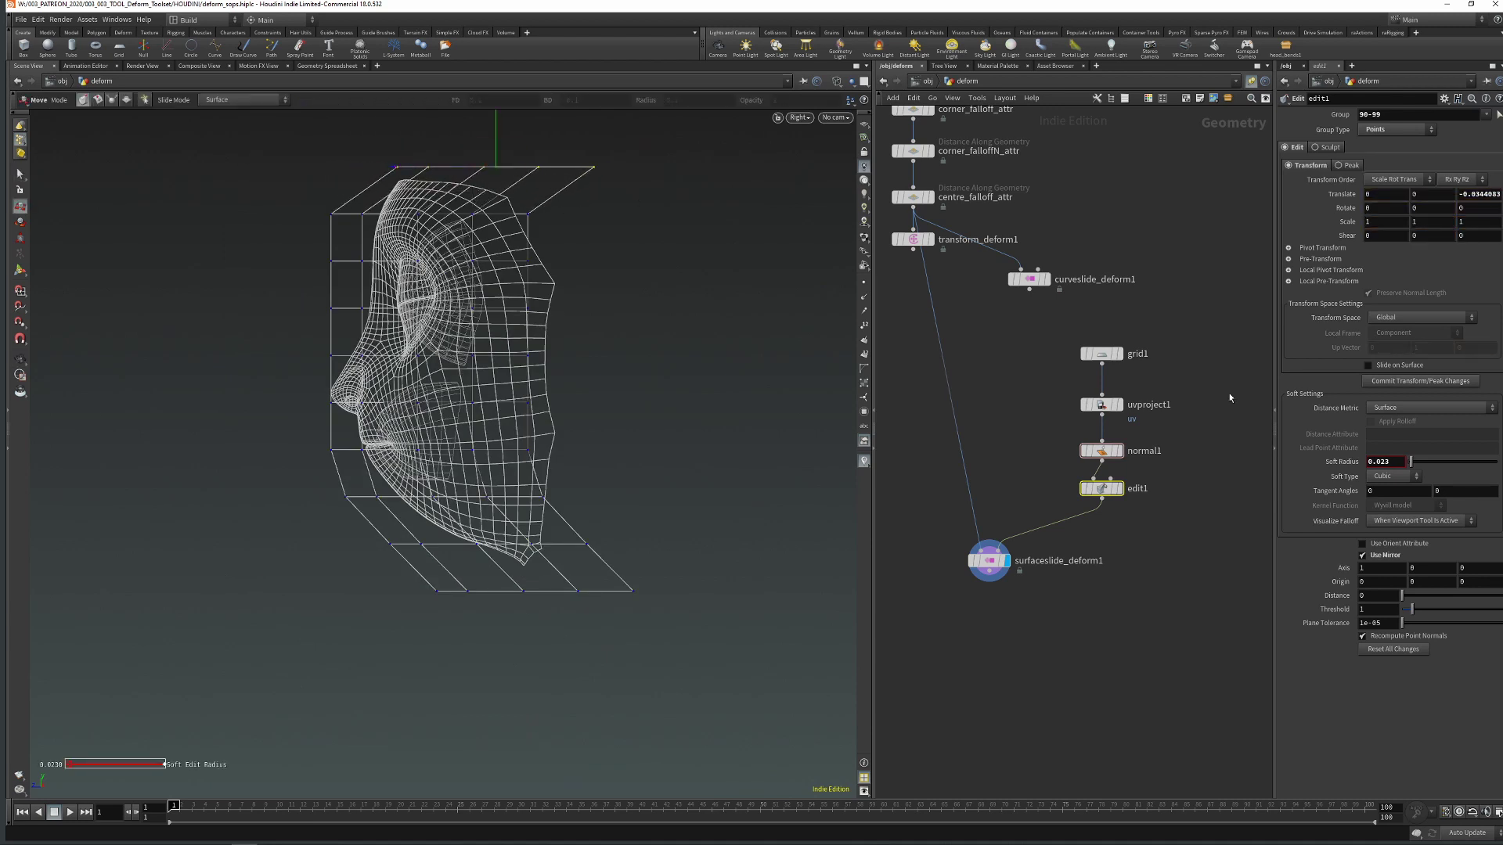
# Set Soft Radius to 0.053 and move the grid's top row slightly further back
pyautogui.moveTo(1392, 461); pyautogui.dragTo(1416, 483, button='middle')
pyautogui.rightClick(1392, 464)
pyautogui.click(1327, 462)
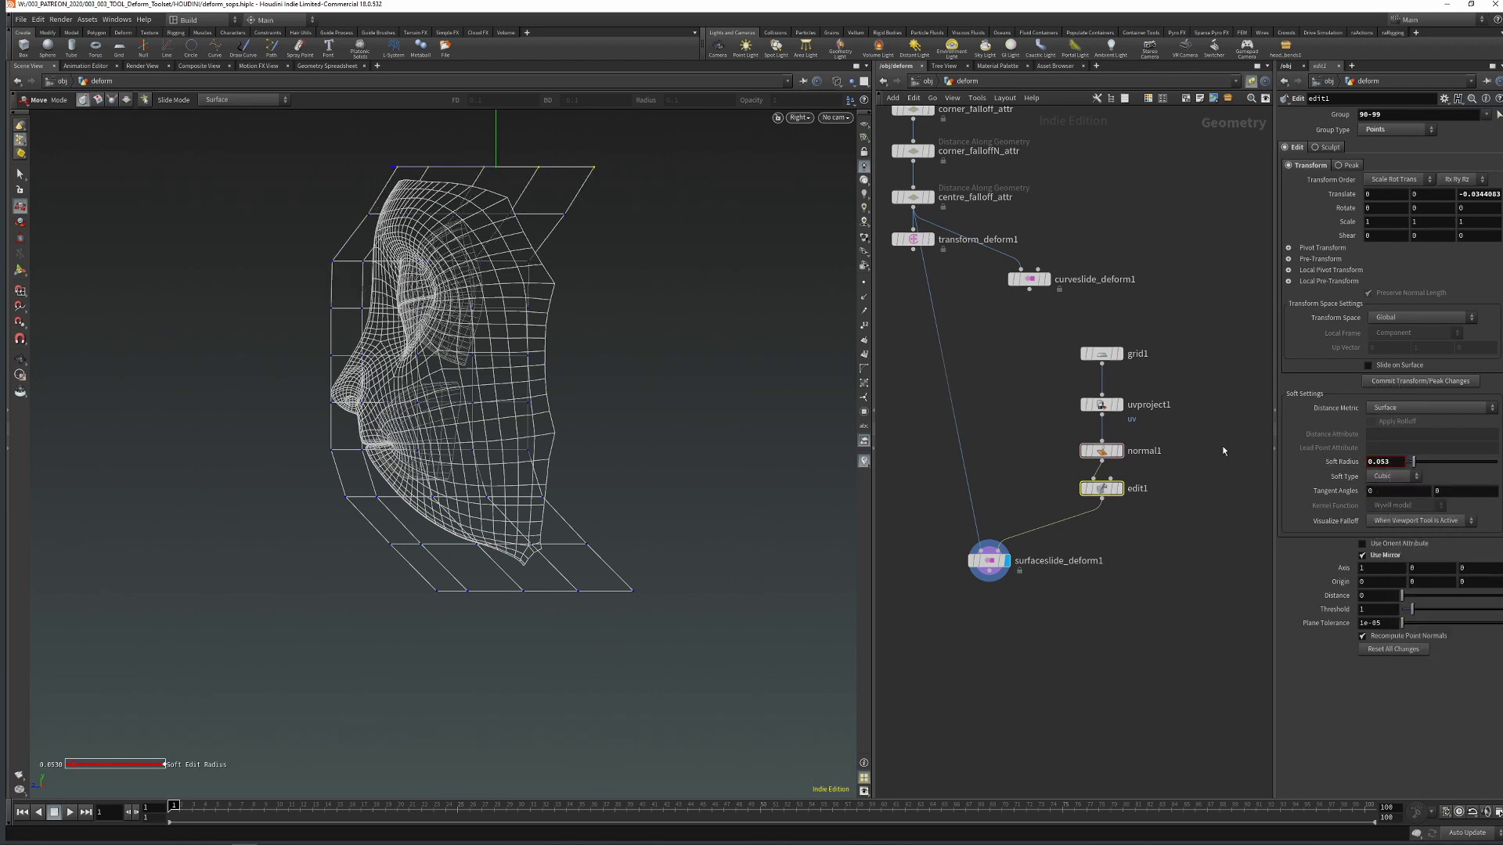
pyautogui.moveTo(396, 169); pyautogui.dragTo(408, 169)
# Move the grid row of points 70-79 back by about -0.012 in Z
pyautogui.press('s')
pyautogui.moveTo(286, 252); pyautogui.dragTo(642, 304)
pyautogui.moveTo(346, 260); pyautogui.dragTo(371, 261)
# Set Soft Radius to 0.05, move the grid row of points 60-69 back by about -0.002 in Z, and return to shaded perspective
pyautogui.press('s')
pyautogui.moveTo(291, 290); pyautogui.dragTo(689, 333)
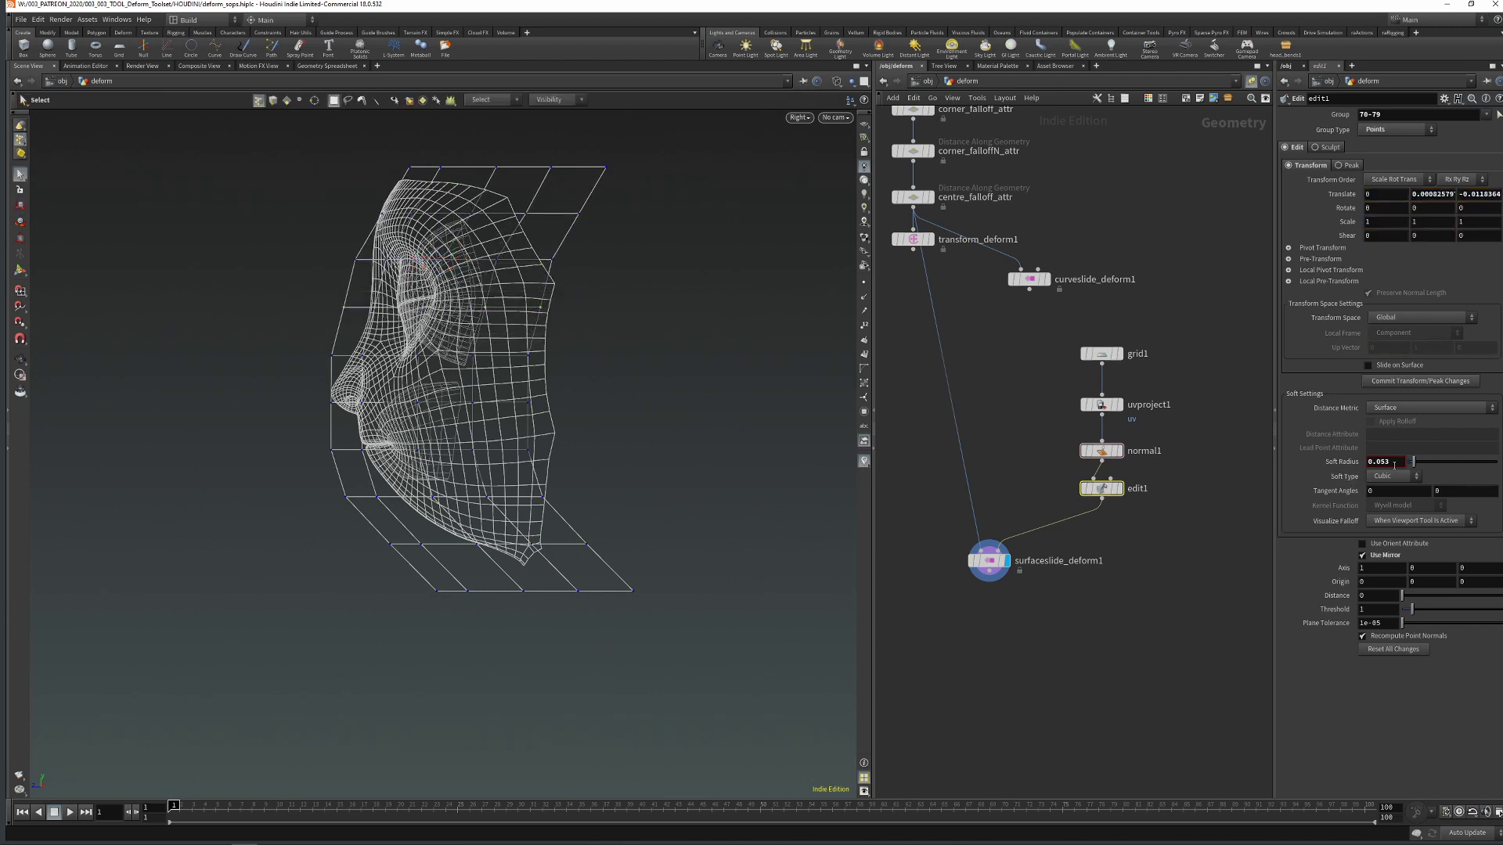
pyautogui.moveTo(1394, 465); pyautogui.dragTo(1393, 462, button='middle')
pyautogui.press('t')
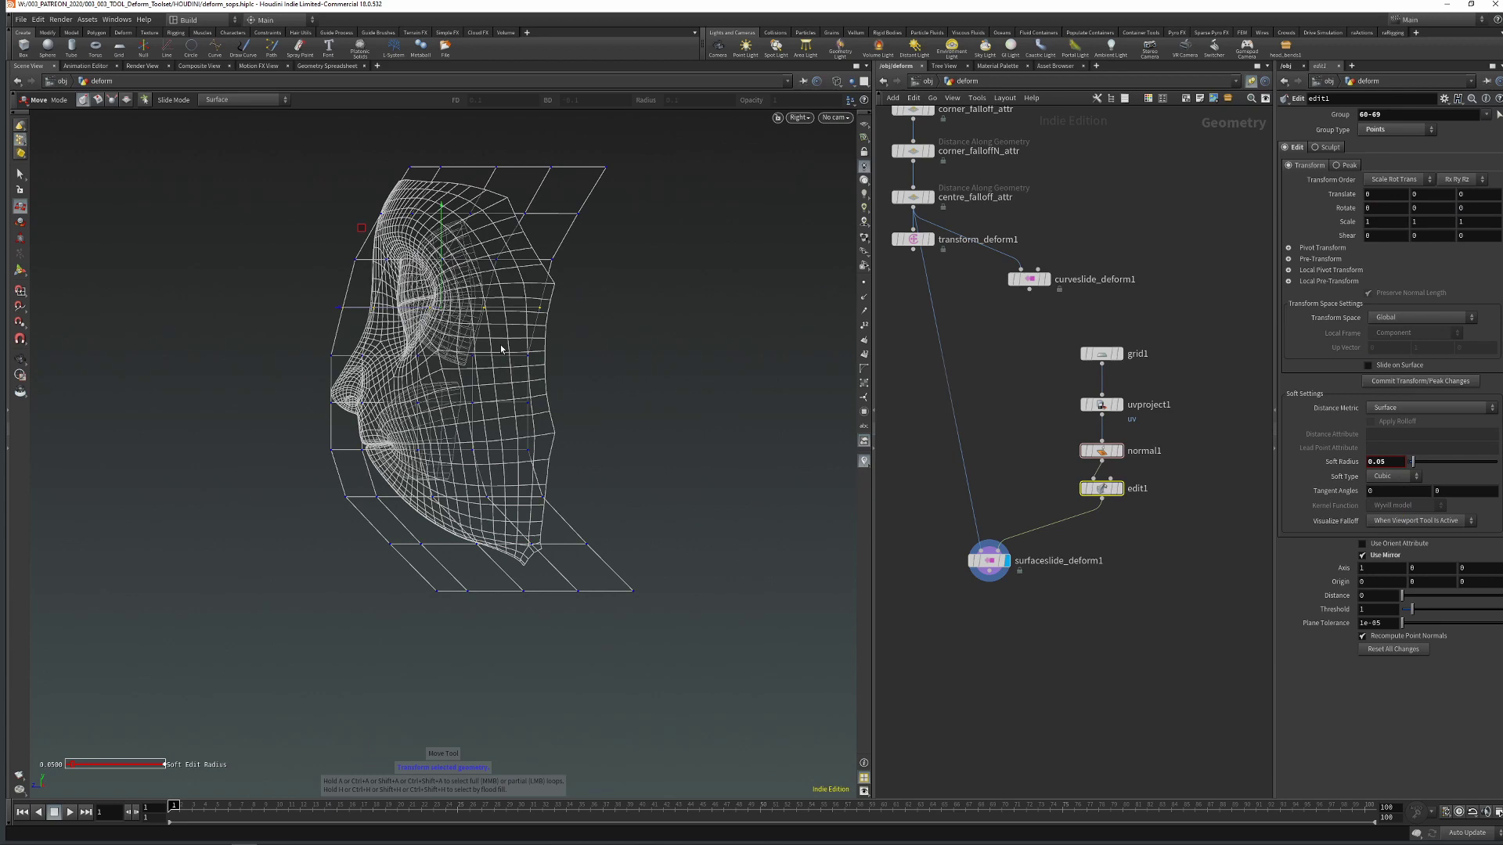
pyautogui.moveTo(360, 311)
pyautogui.mouseDown()
pyautogui.moveTo(397, 373)
pyautogui.moveTo(655, 396)
pyautogui.moveTo(529, 366)
pyautogui.moveTo(591, 368)
pyautogui.moveTo(550, 340)
pyautogui.moveTo(539, 389)
pyautogui.moveTo(450, 392)
pyautogui.moveTo(439, 366)
pyautogui.mouseUp()
pyautogui.press('Escape')
pyautogui.press('w')
pyautogui.press('t')
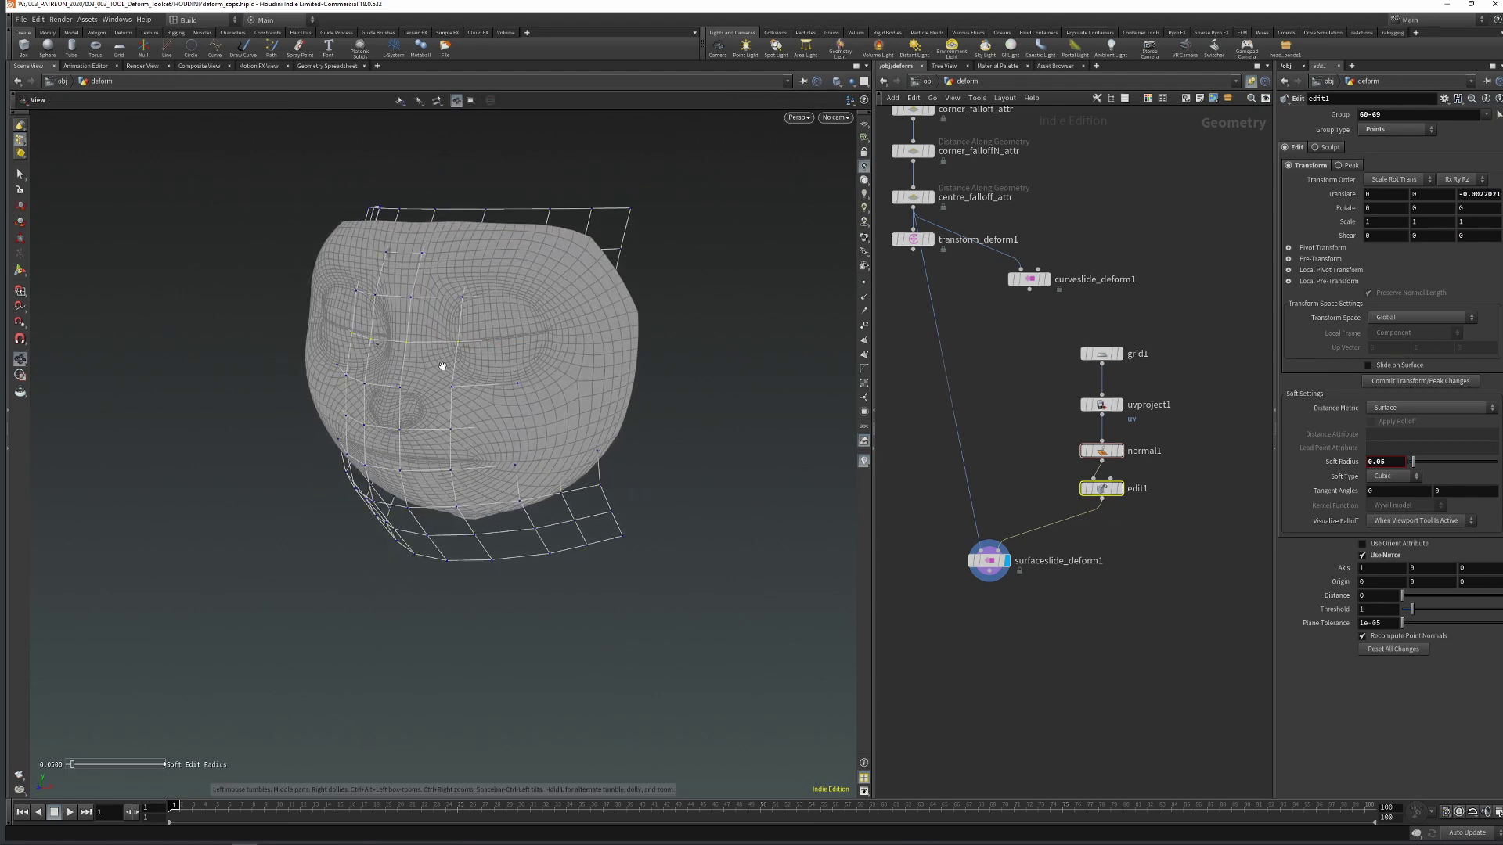
# Insert a Subdivide node between the Edit node and the surface slide node, making room for it in the network
pyautogui.press('Tab')
pyautogui.write('sub')
pyautogui.press('Return')
pyautogui.click(1116, 513)
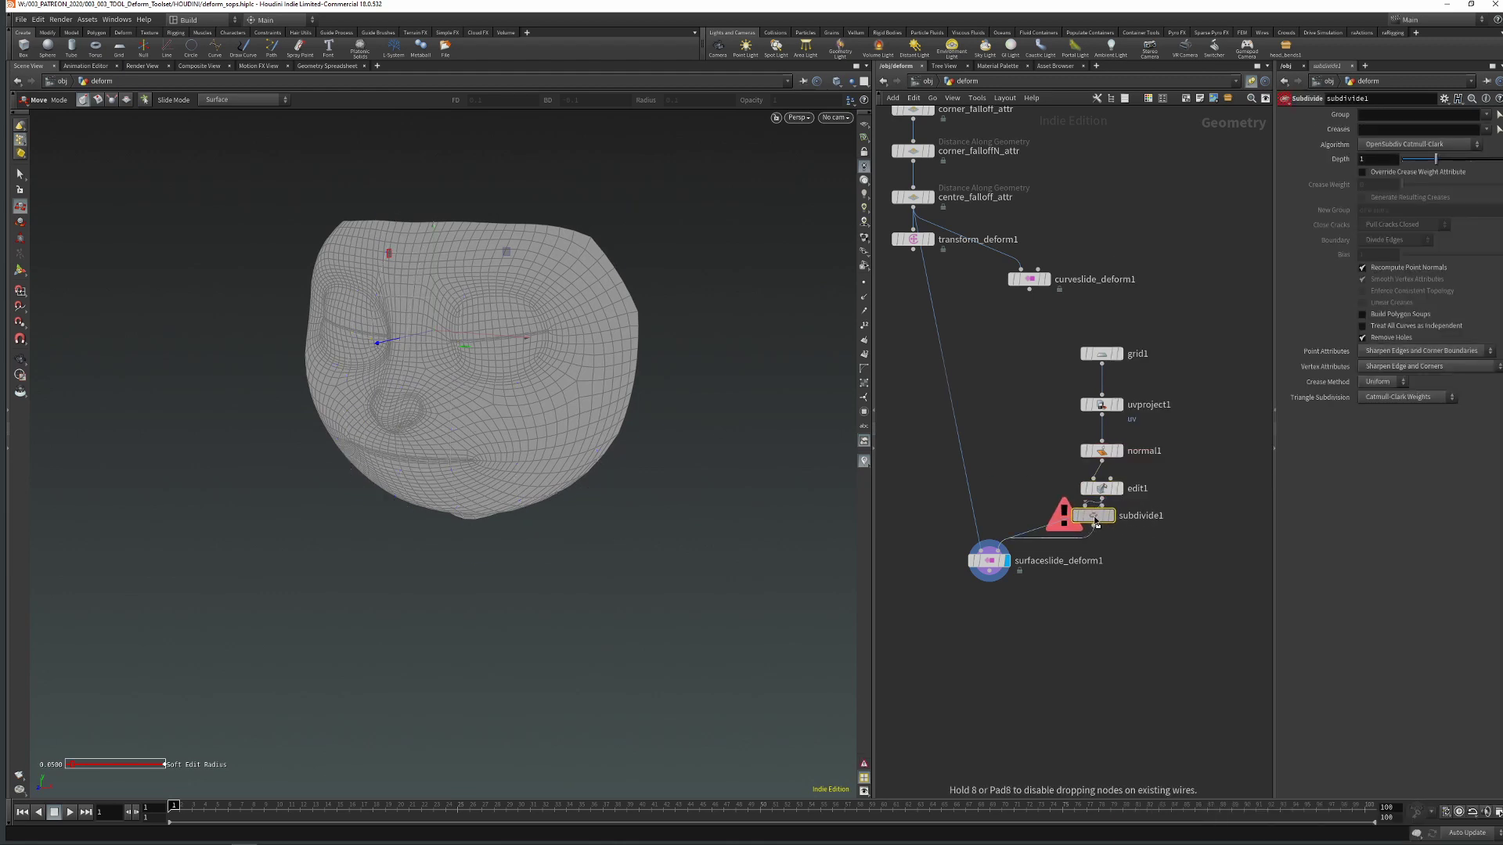
pyautogui.click(1096, 522)
pyautogui.moveTo(993, 563); pyautogui.dragTo(995, 597)
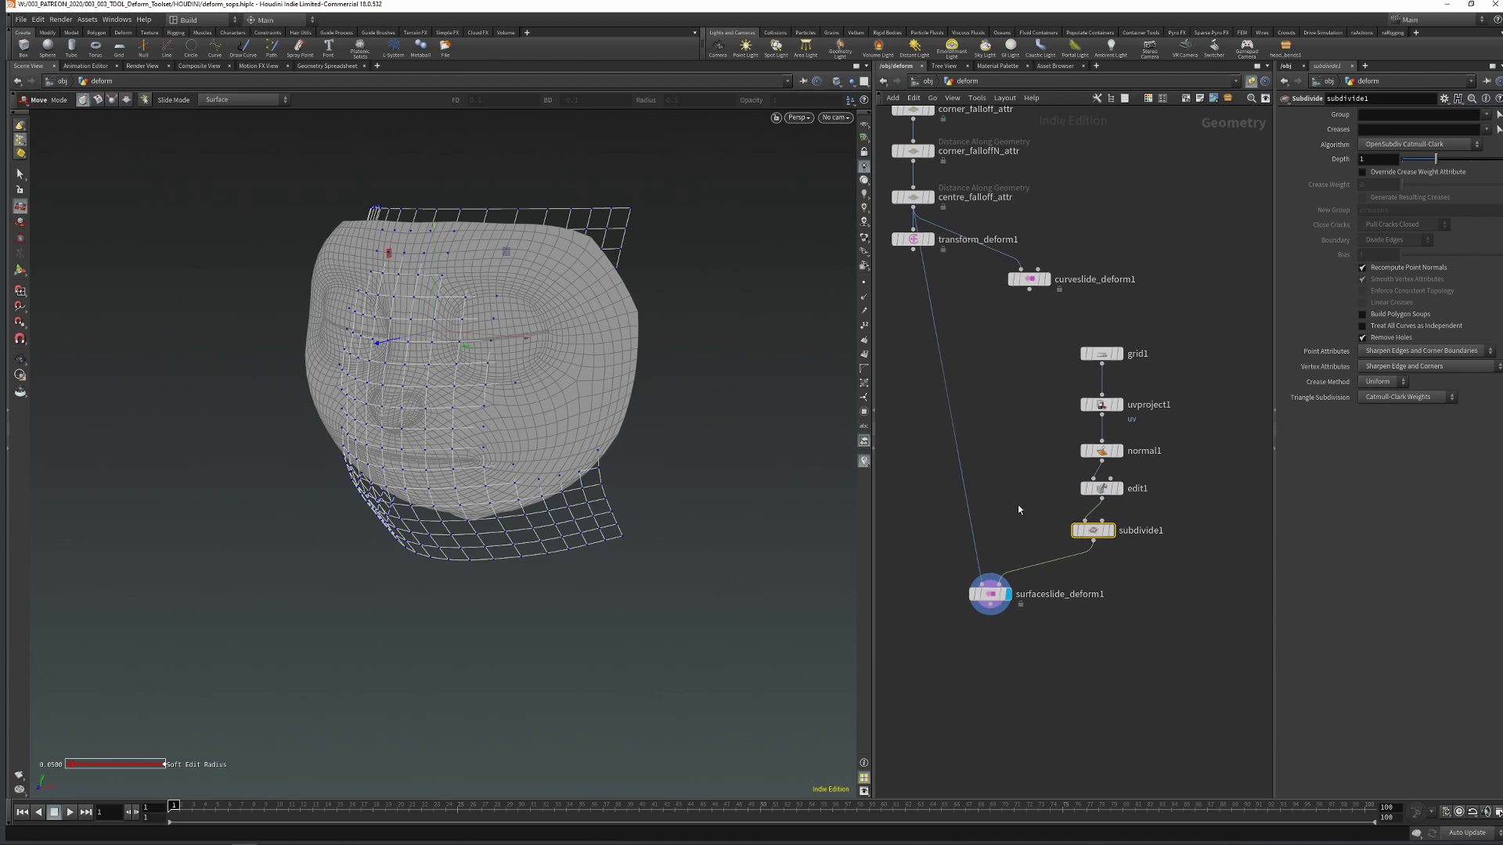
# Set the Subdivide node's Depth to 2 and align the node beneath the Edit node
pyautogui.moveTo(436, 399); pyautogui.dragTo(441, 381)
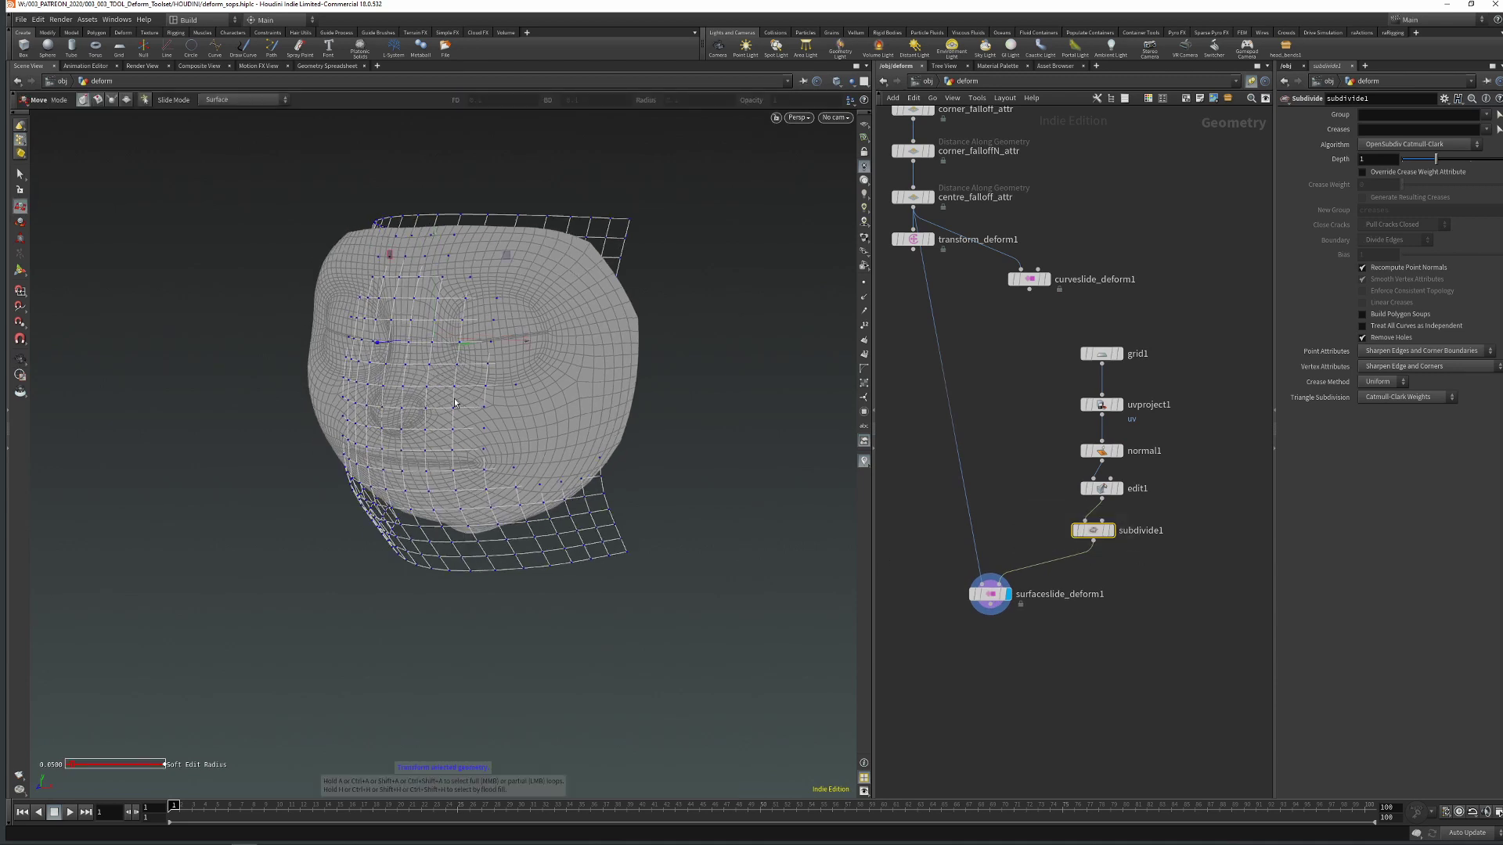
pyautogui.moveTo(462, 393); pyautogui.dragTo(612, 378)
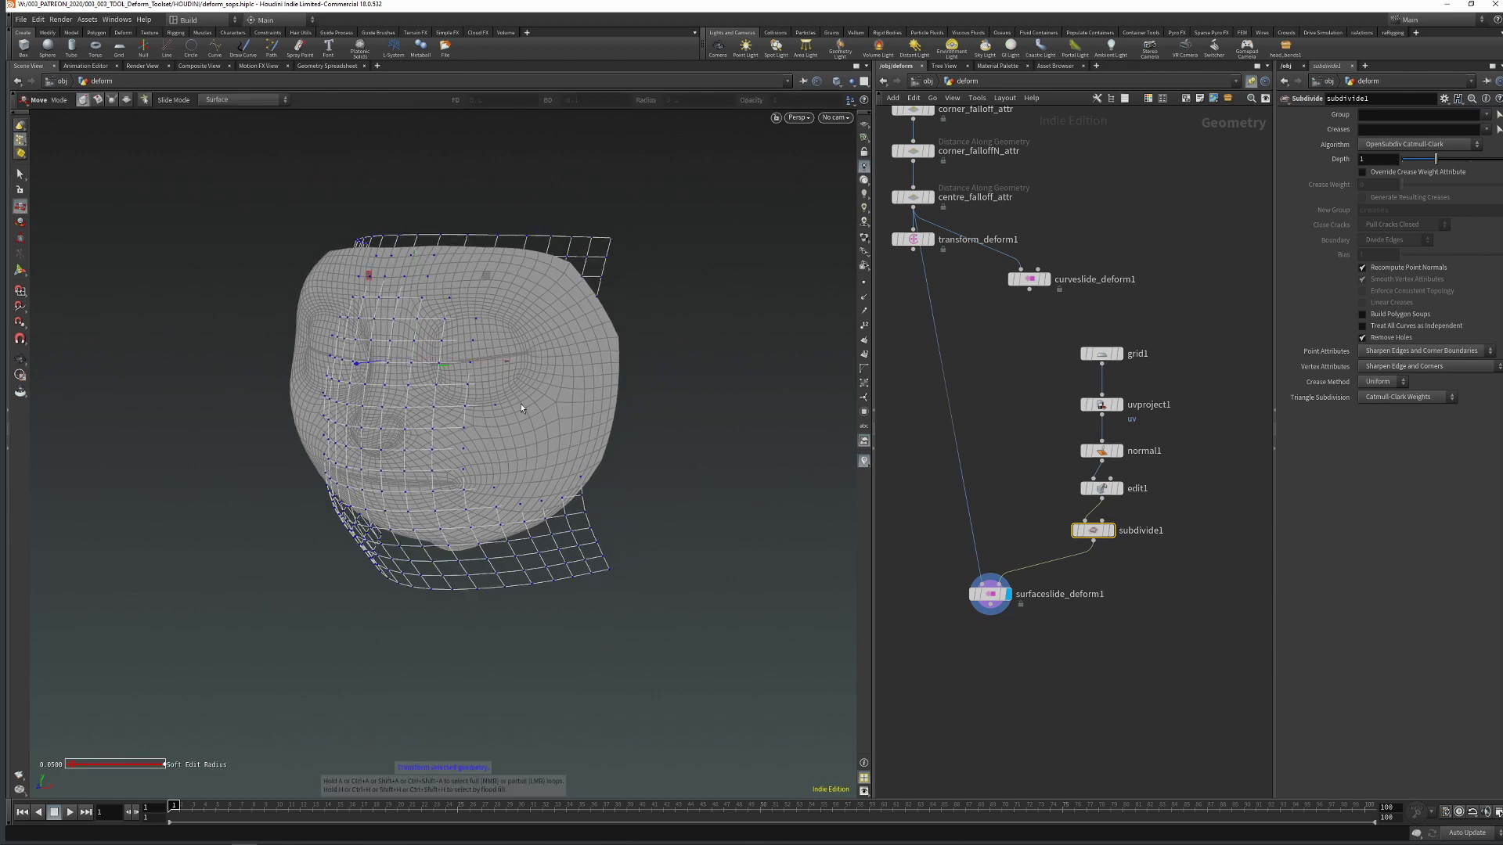
pyautogui.write('2')
pyautogui.press('Return')
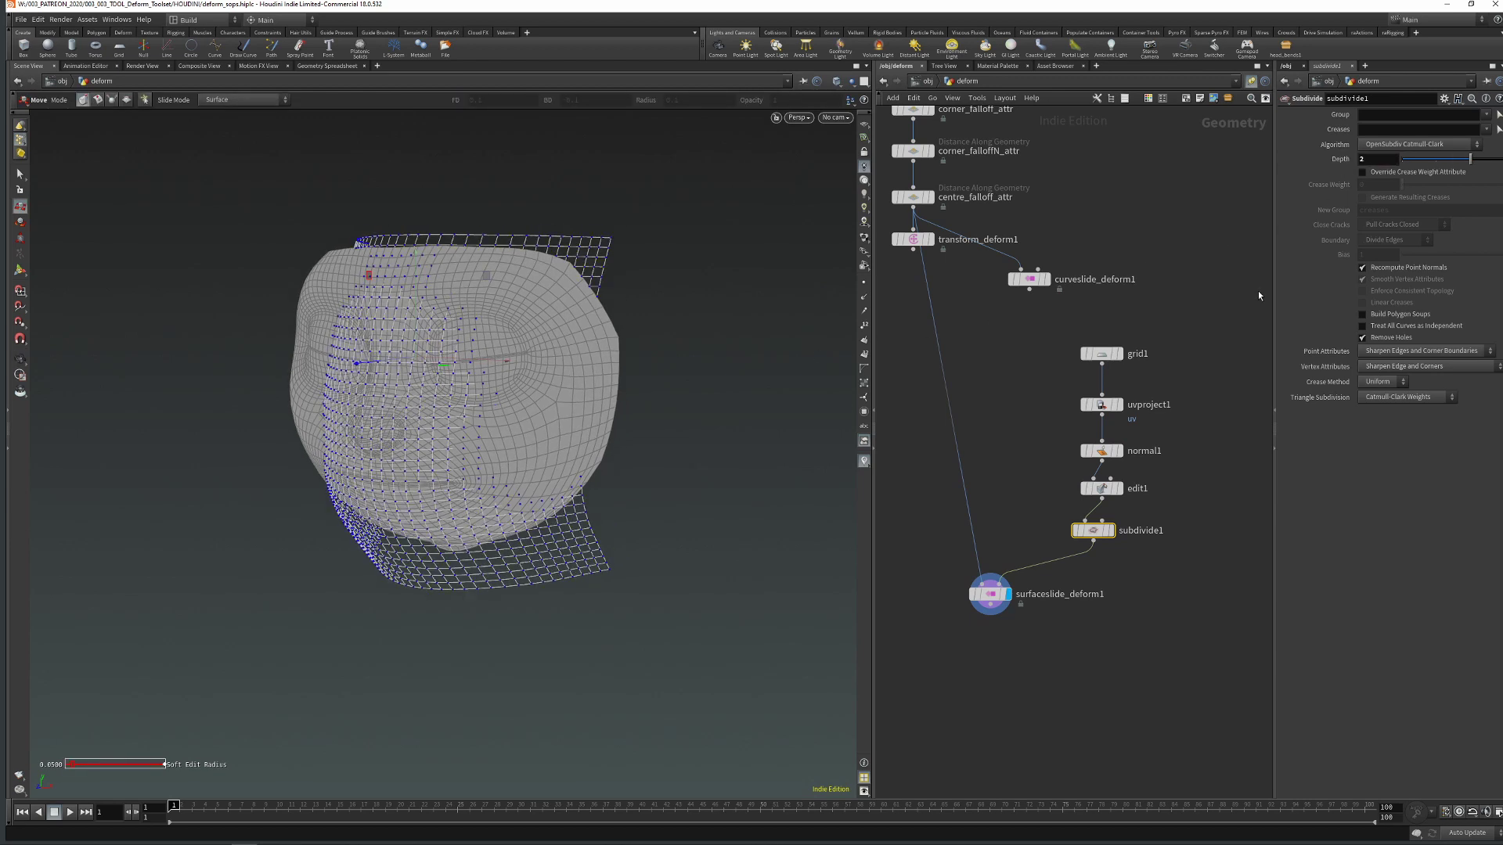
pyautogui.moveTo(1074, 537); pyautogui.dragTo(1102, 534)
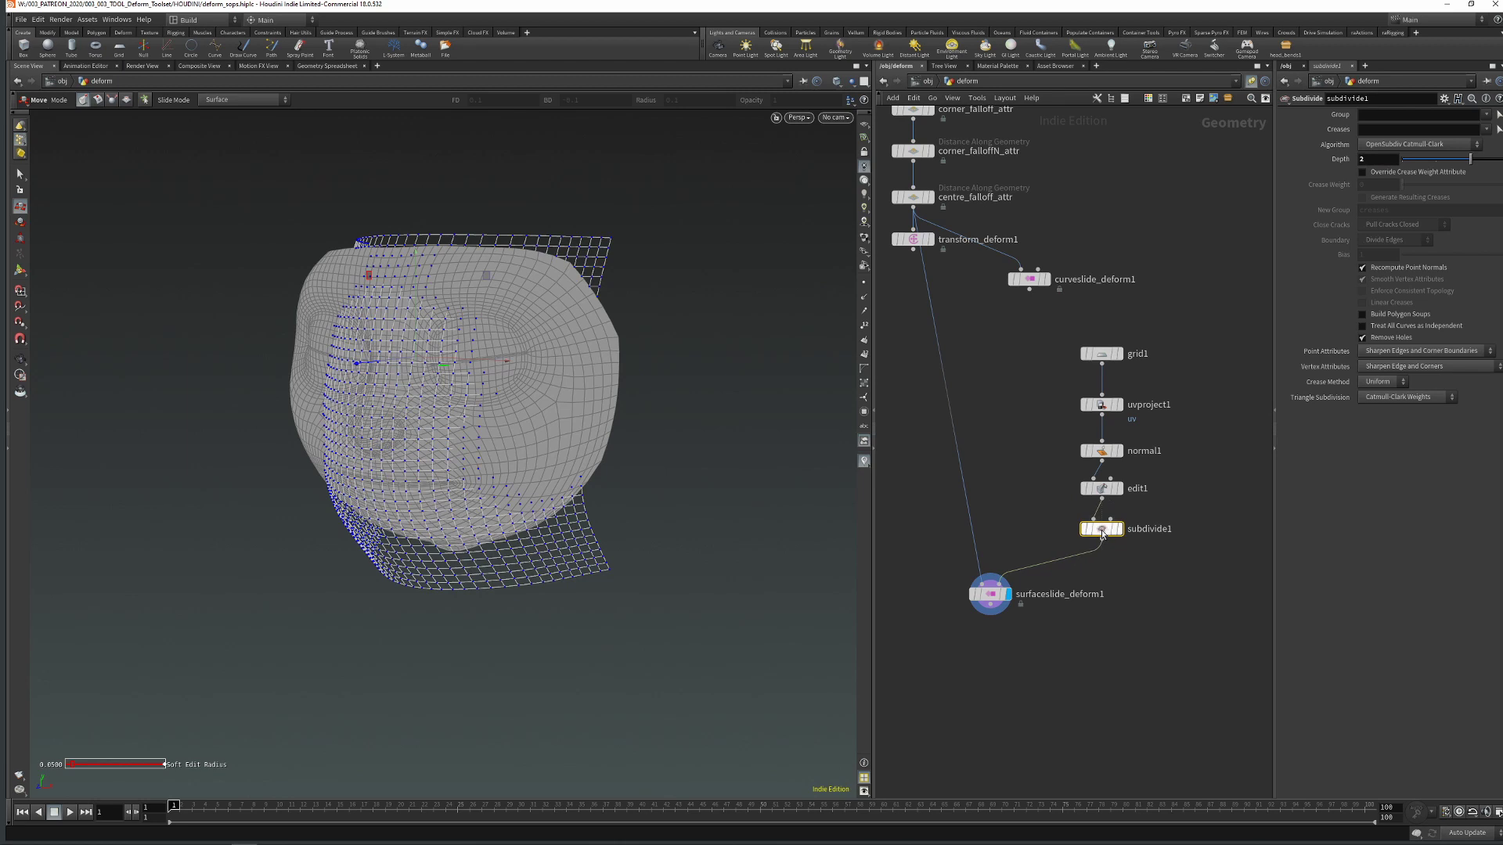
# Select the surface slide node and set its Number of Attributes to 2
pyautogui.click(970, 625)
pyautogui.scroll(2, 462, 416)
pyautogui.moveTo(463, 417); pyautogui.dragTo(400, 417)
pyautogui.scroll(2, 403, 416)
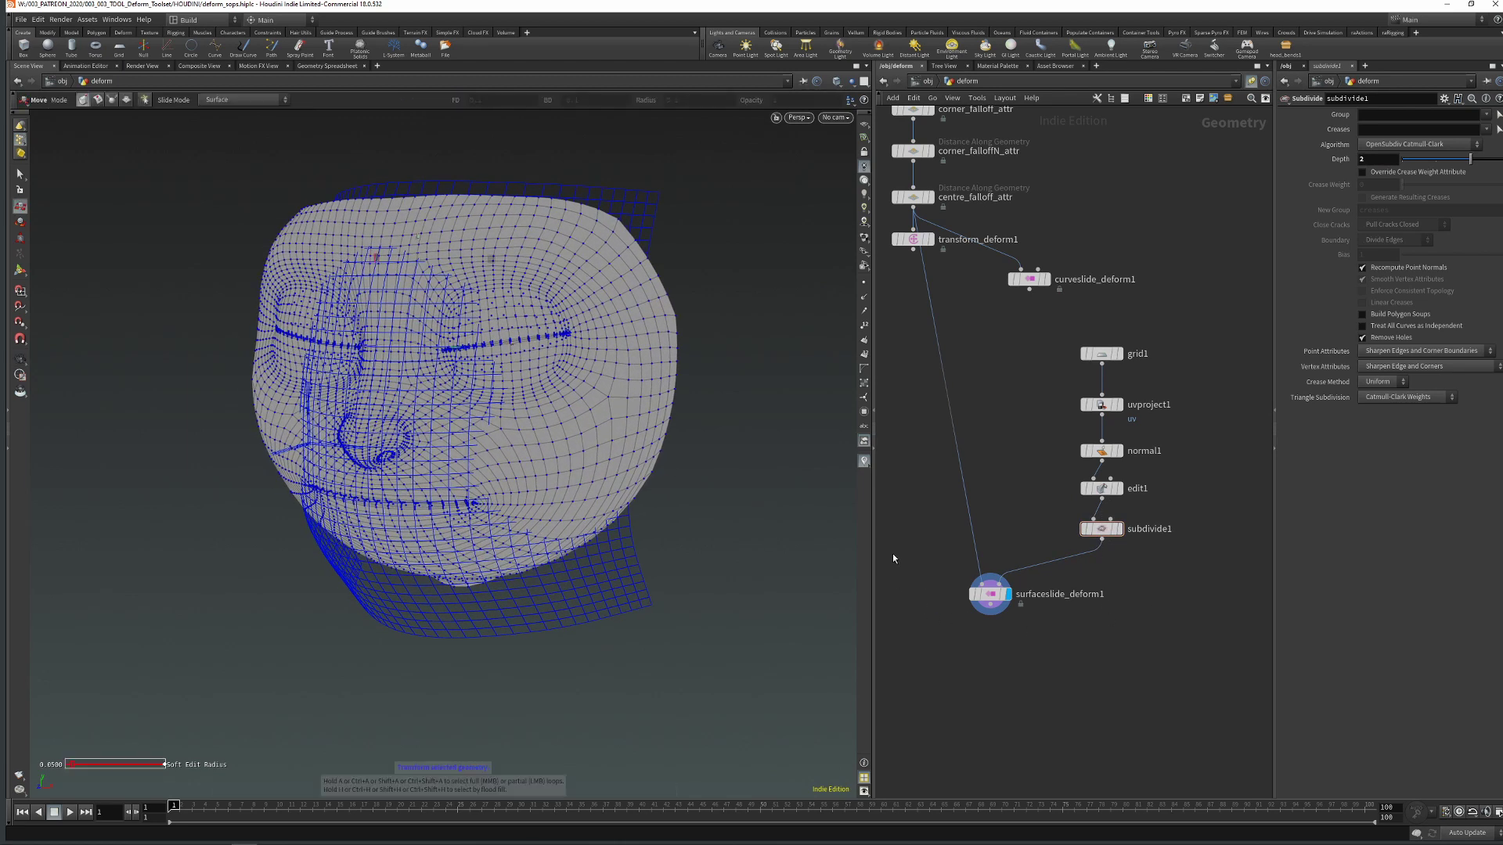
pyautogui.moveTo(909, 581); pyautogui.dragTo(1036, 632)
pyautogui.hotkey('ctrl', 'z')
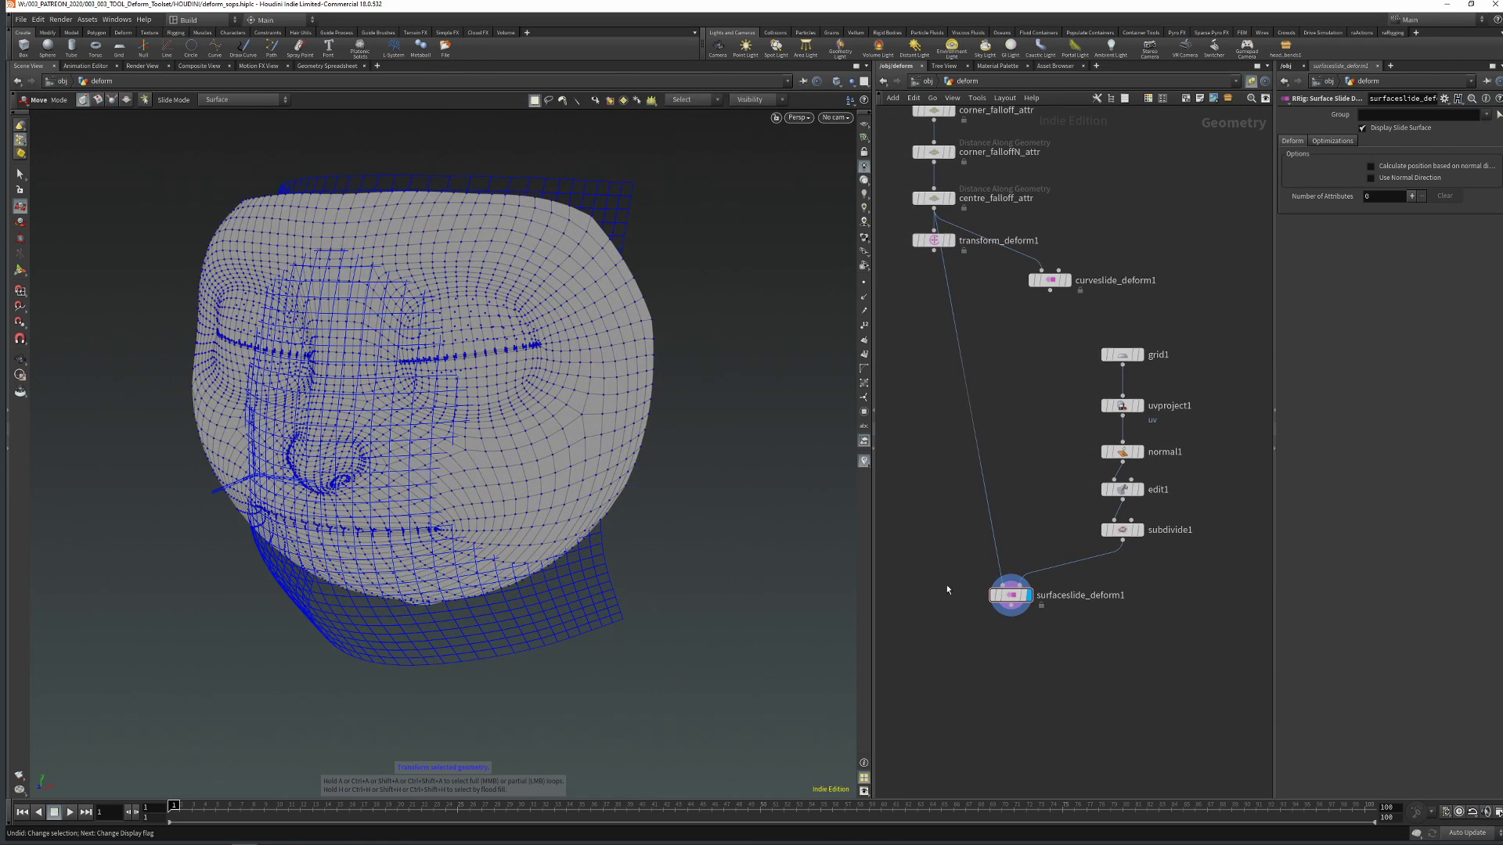
pyautogui.moveTo(1031, 623); pyautogui.dragTo(1031, 623)
pyautogui.click(1412, 196)
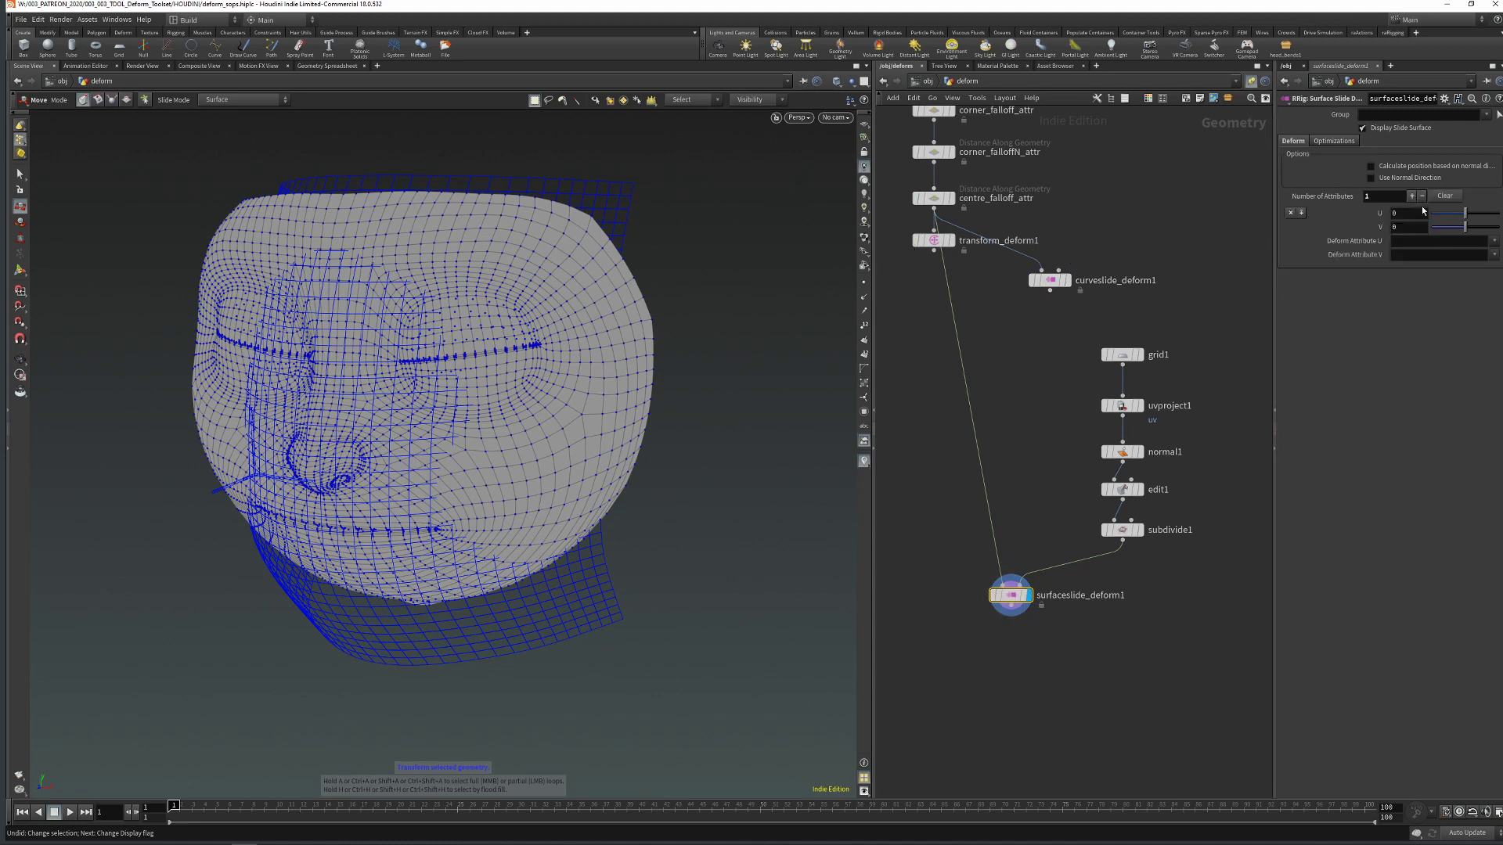
pyautogui.click(1412, 197)
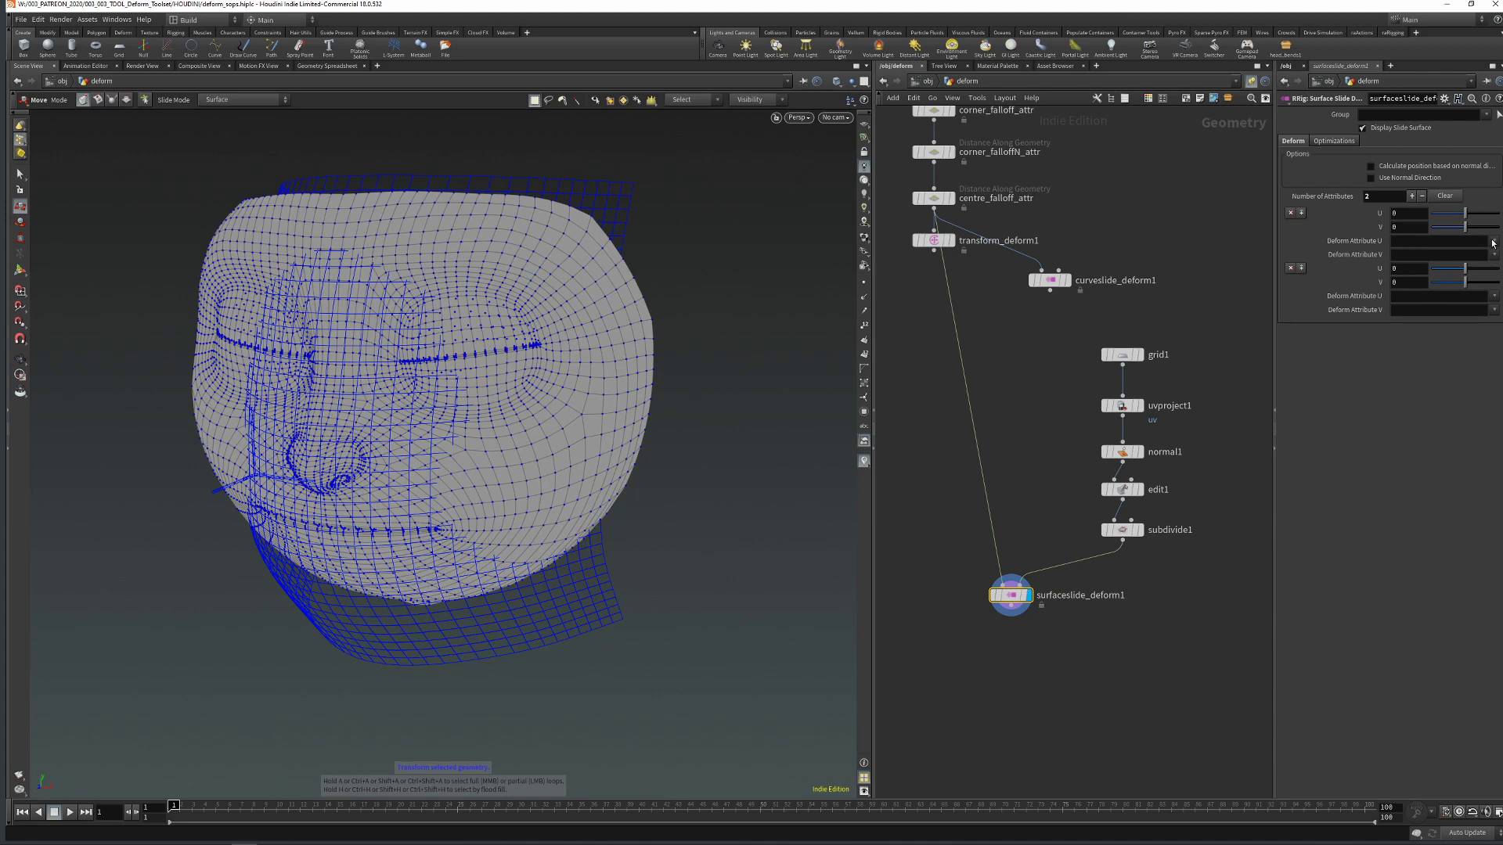
# Set the U and V deform attributes to corner_falloff for the first entry and centre_falloff for the second
pyautogui.click(1497, 328)
pyautogui.click(1493, 254)
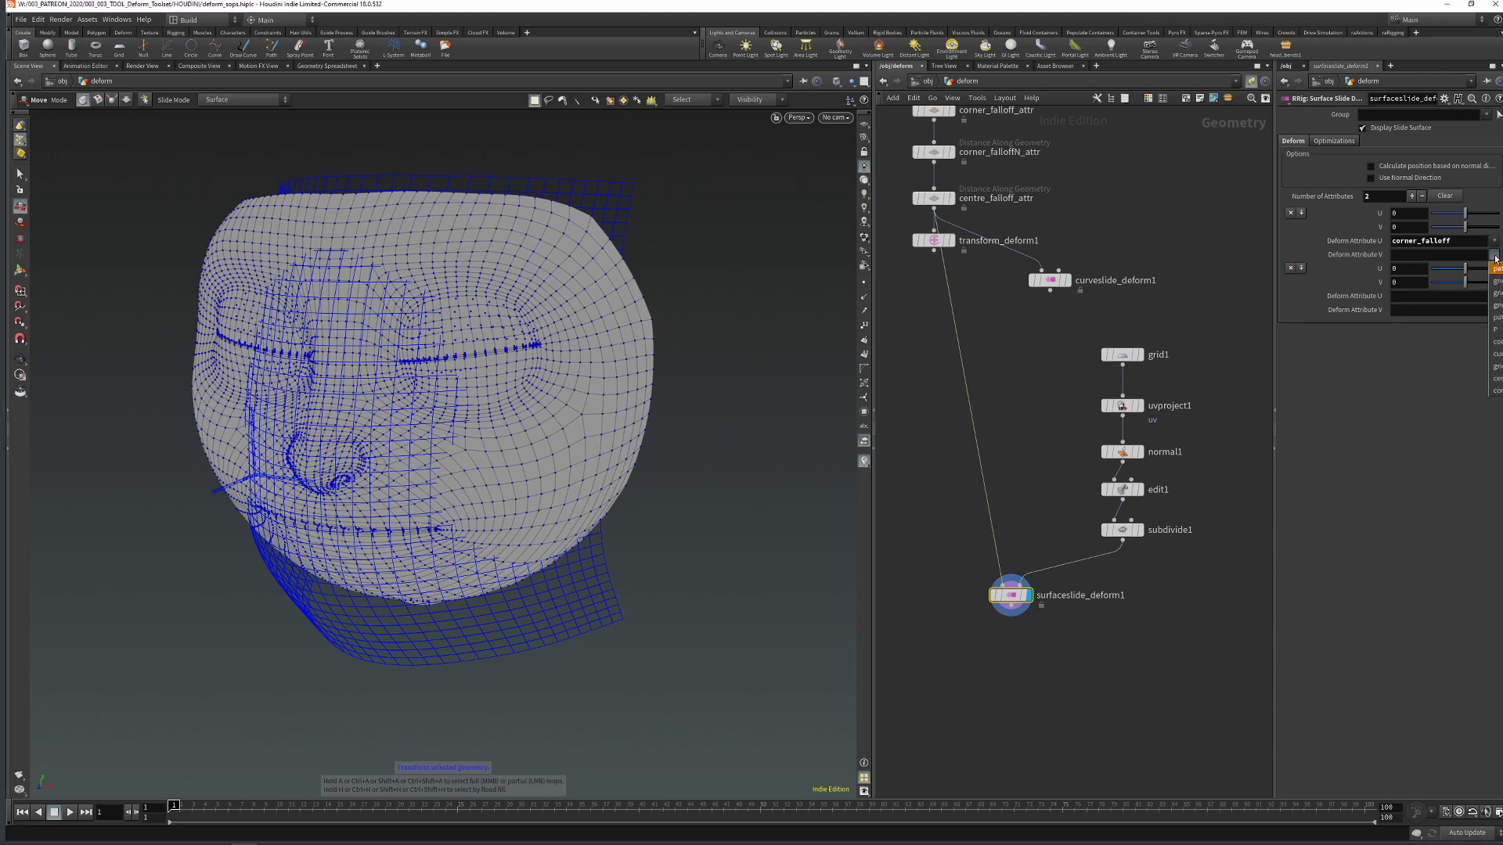
pyautogui.click(1497, 342)
pyautogui.click(1494, 298)
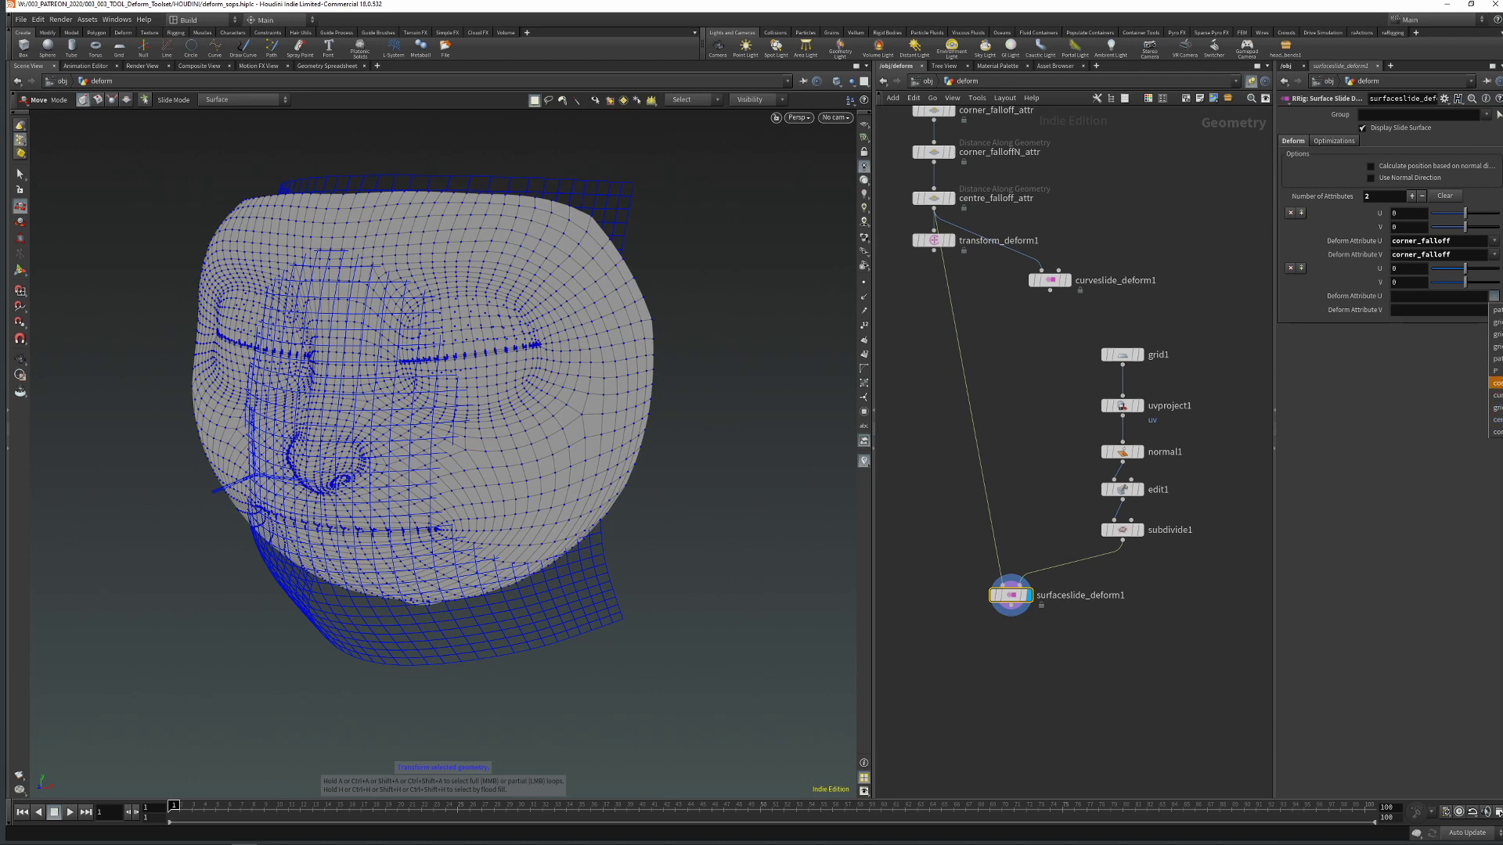
pyautogui.click(1497, 419)
pyautogui.click(1494, 310)
# Set the corner_falloff entry's U to 0.06 and V to -0.01, checking the mouth corner from the side and front
pyautogui.moveTo(1467, 216); pyautogui.dragTo(1460, 228)
pyautogui.moveTo(458, 472)
pyautogui.keyDown('alt'); pyautogui.mouseDown()
pyautogui.moveTo(317, 451)
pyautogui.moveTo(479, 477)
pyautogui.mouseUp(); pyautogui.keyUp('alt')
pyautogui.moveTo(1461, 227); pyautogui.dragTo(1464, 227)
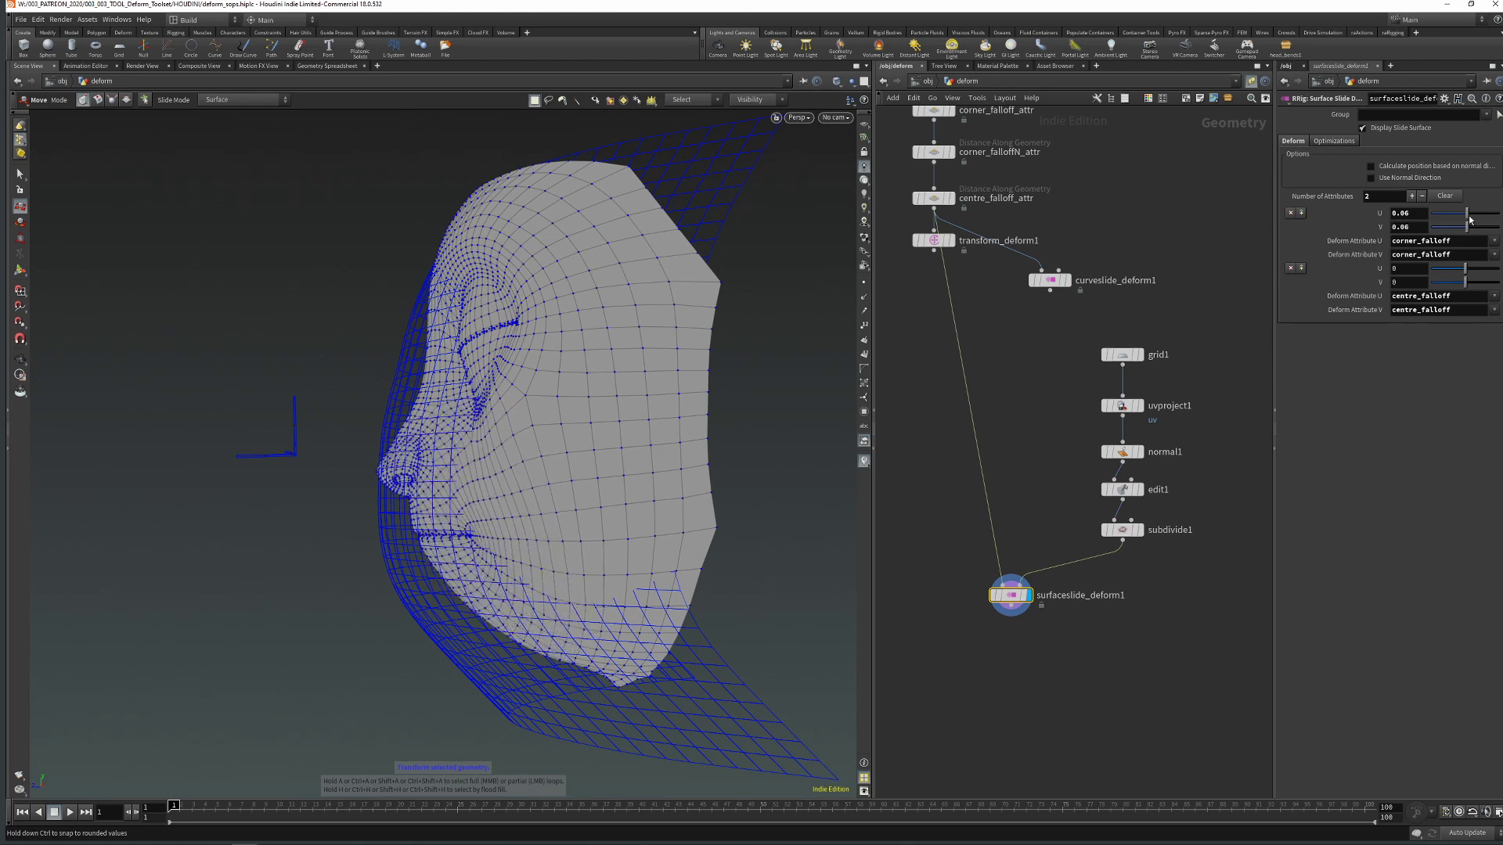
pyautogui.press('Escape')
pyautogui.moveTo(406, 507); pyautogui.dragTo(562, 515)
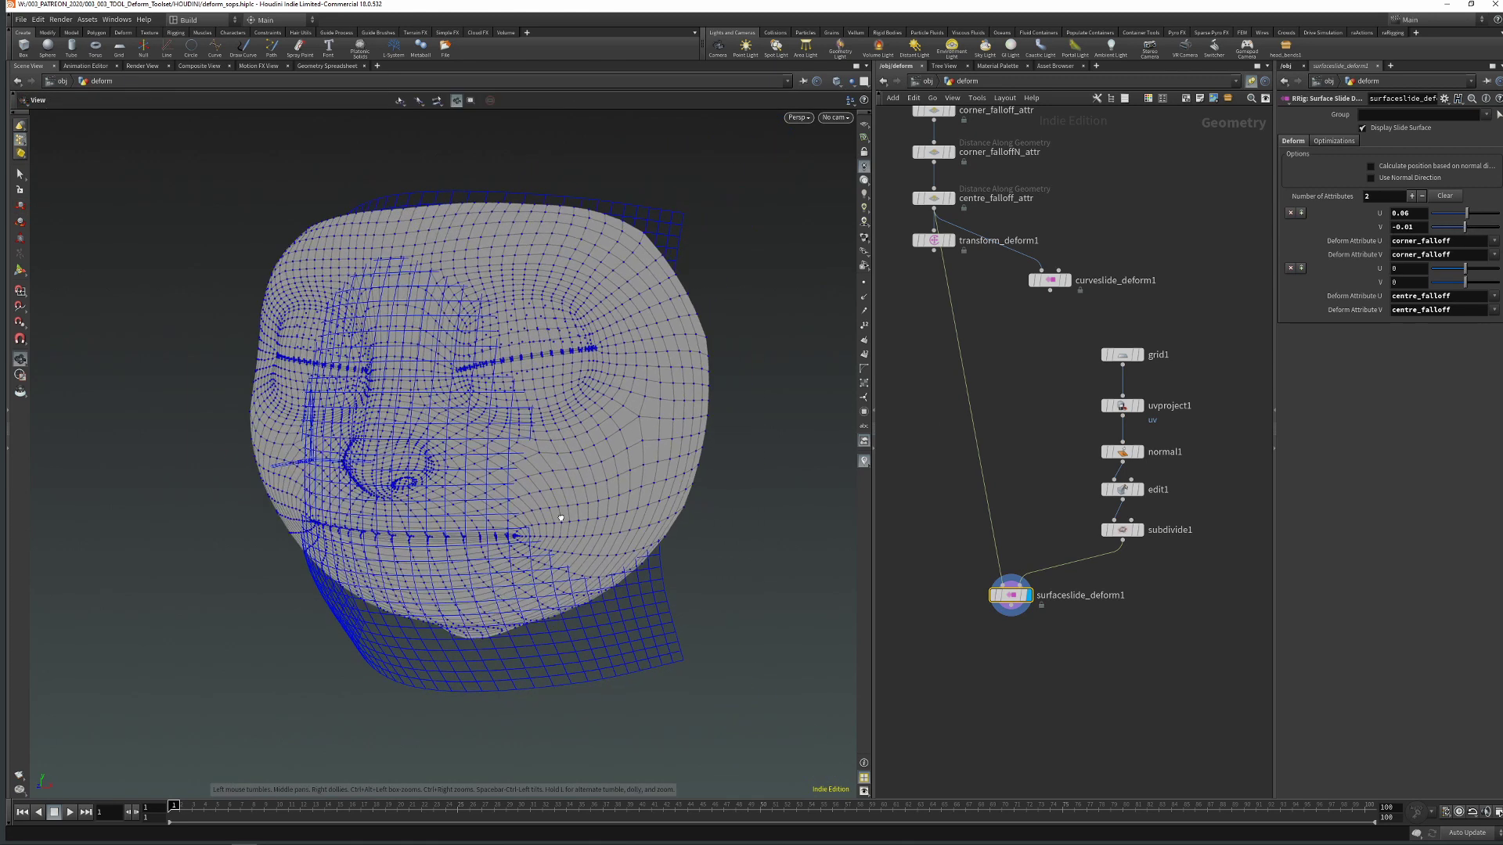
# Enable Use Normal Direction, assign corner_falloffN and centre_falloff as the N deform attributes, and set the first entry's N to -0.31
pyautogui.press('Return')
pyautogui.hotkey('ctrl', 'z')
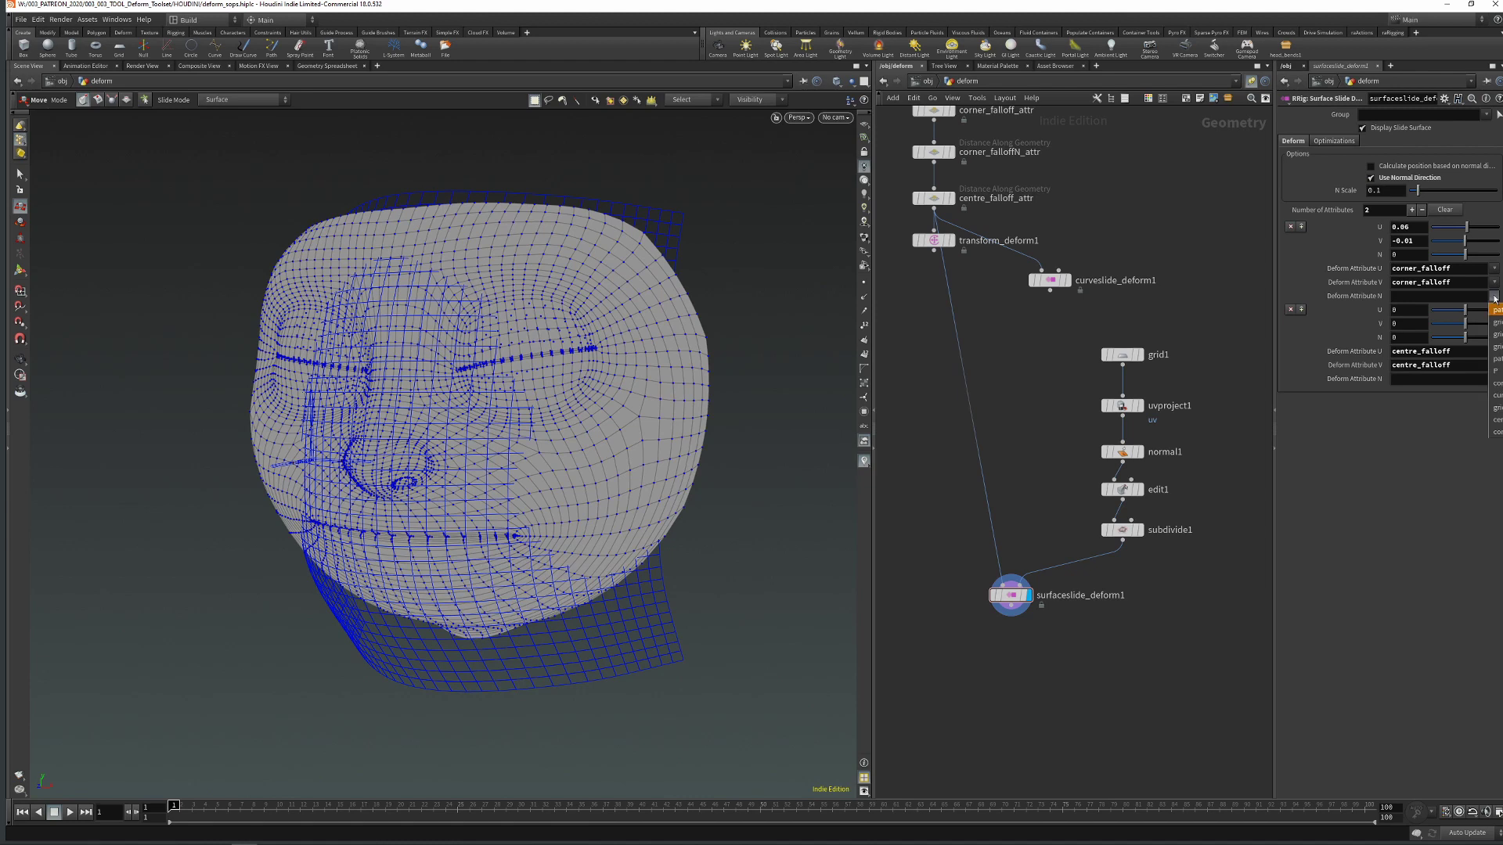
pyautogui.click(1499, 435)
pyautogui.moveTo(1451, 365); pyautogui.dragTo(1315, 368)
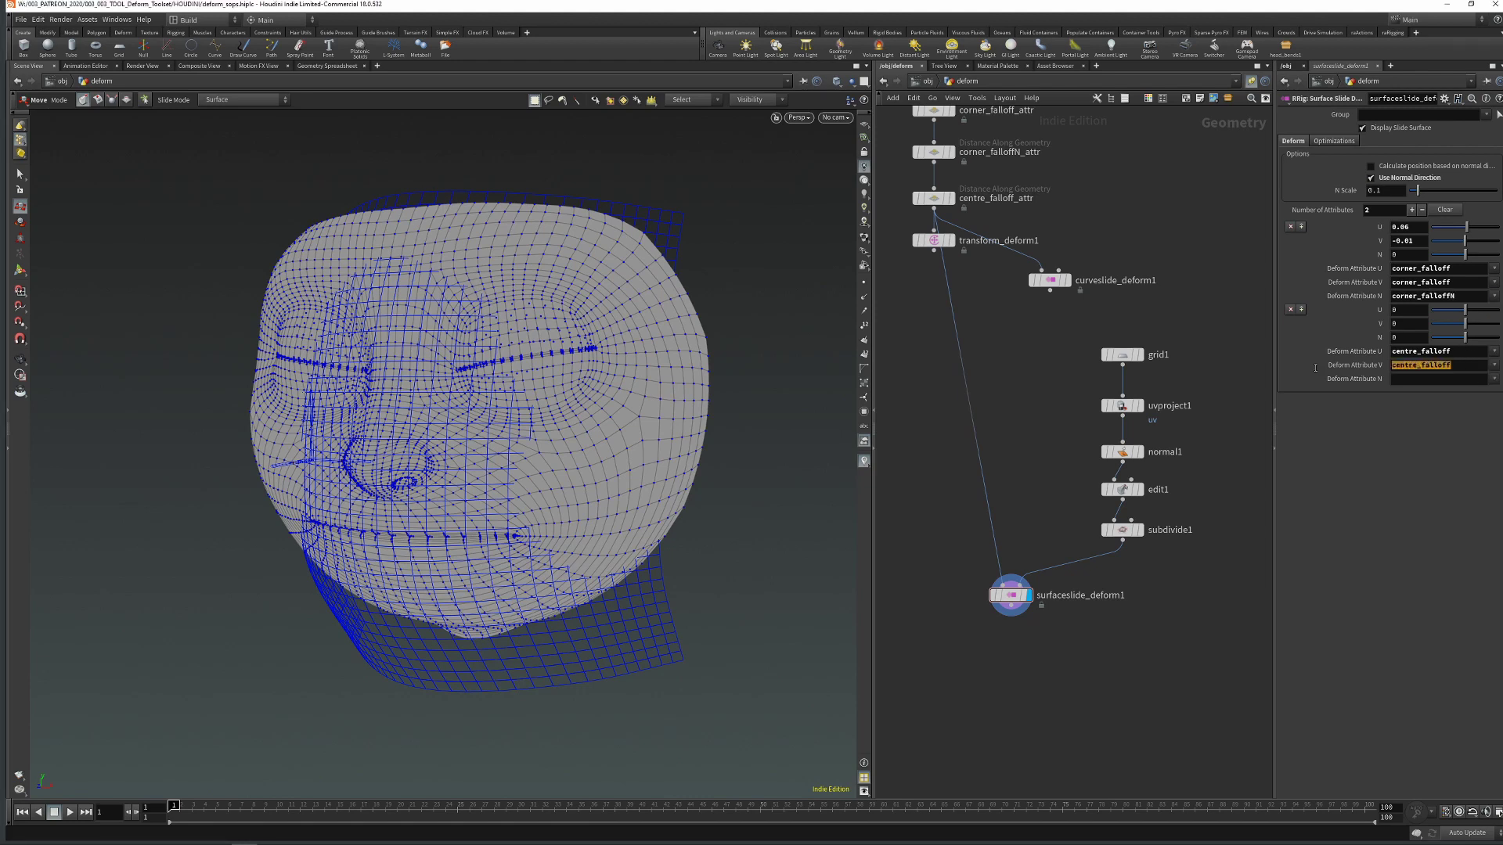
pyautogui.click(1088, 597)
pyautogui.moveTo(1466, 255); pyautogui.dragTo(1455, 255)
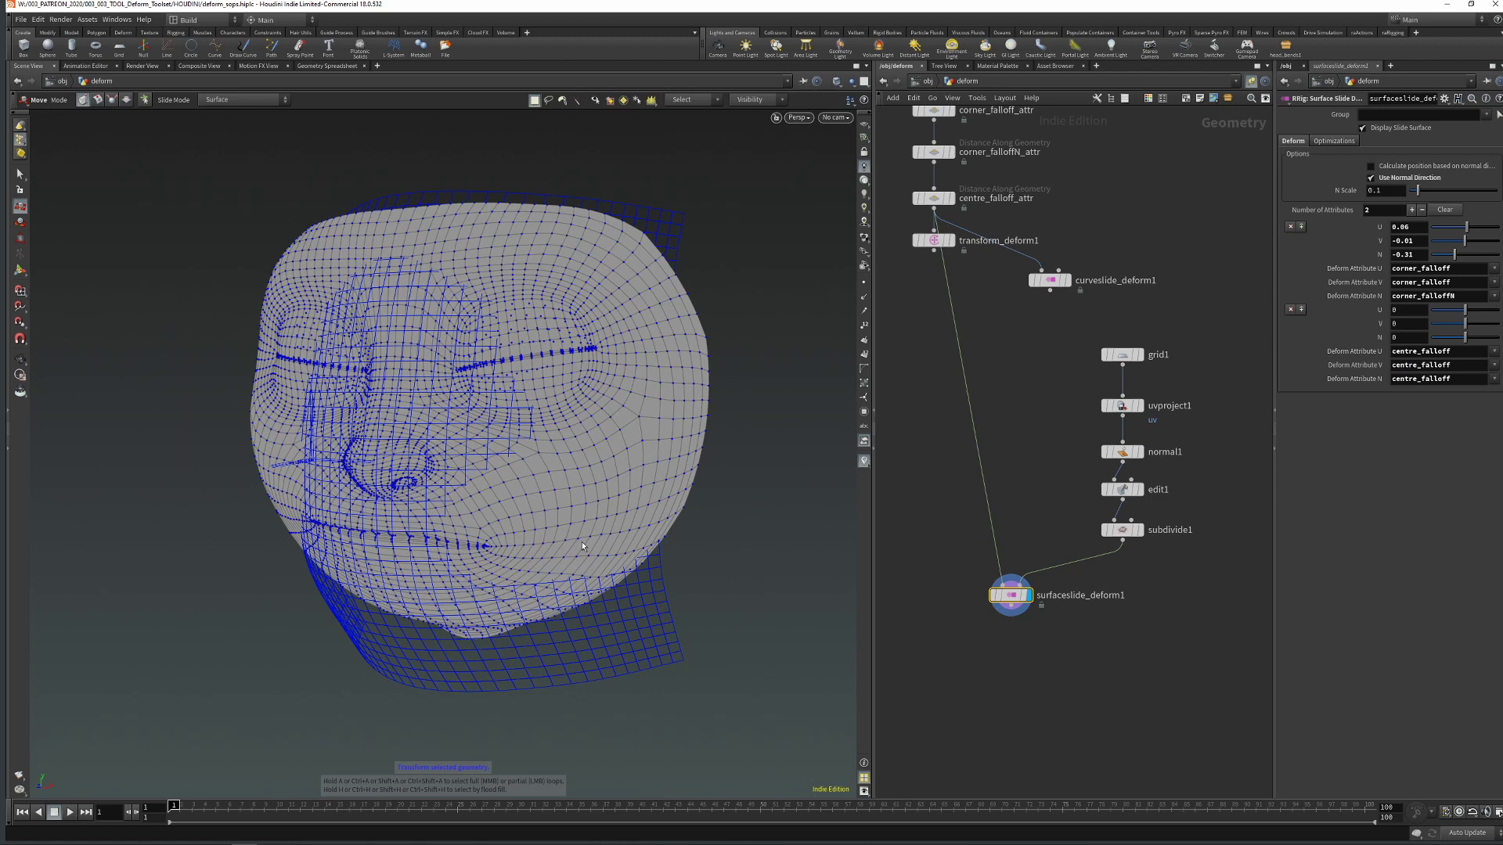
# Change the Normal node's Add Normals to option to Points
pyautogui.moveTo(1163, 461); pyautogui.dragTo(1164, 462)
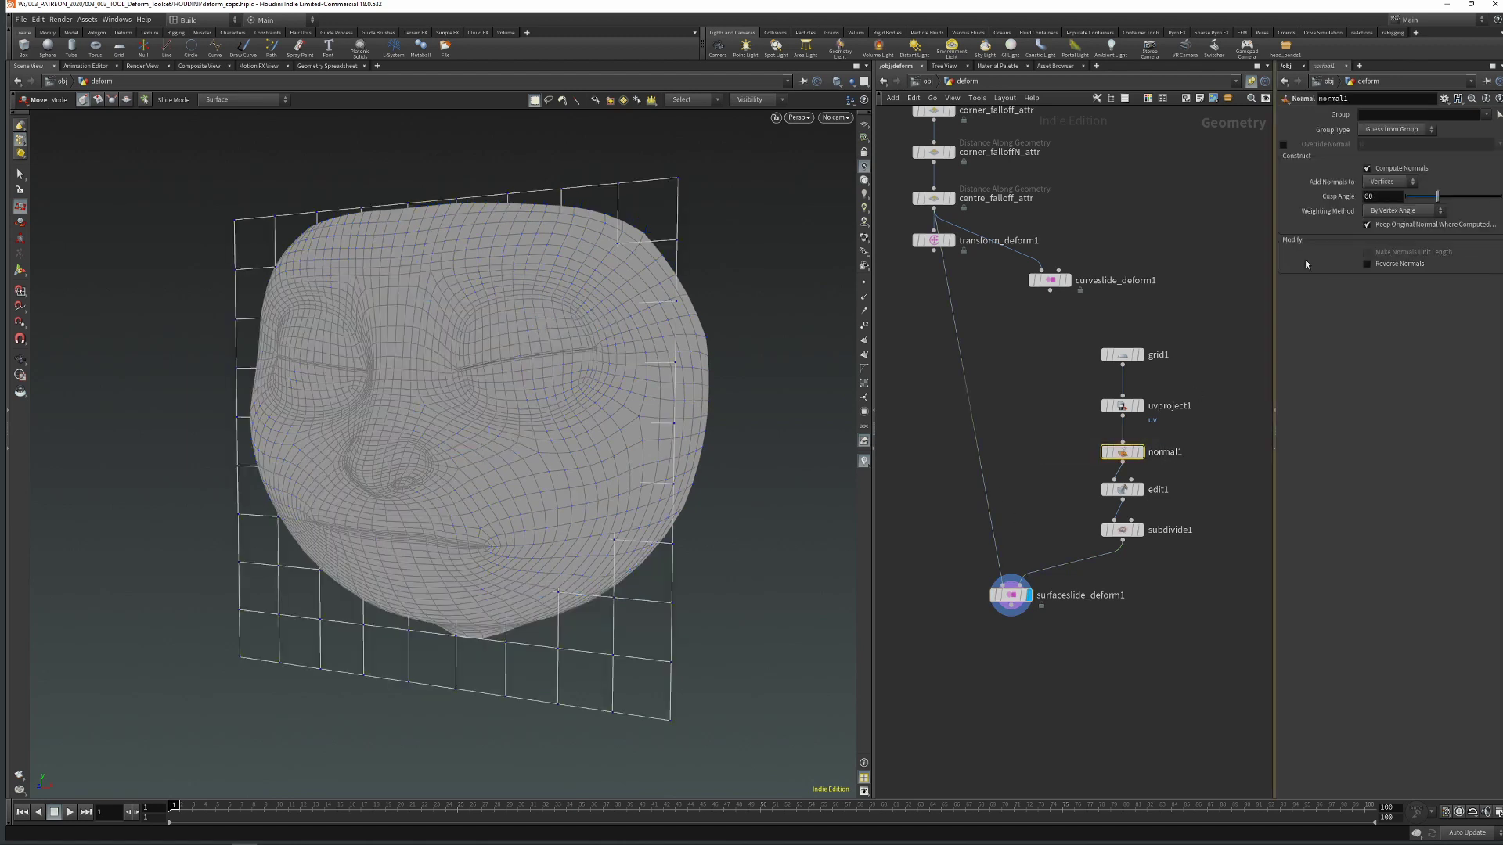
pyautogui.click(1383, 182)
pyautogui.click(1383, 182)
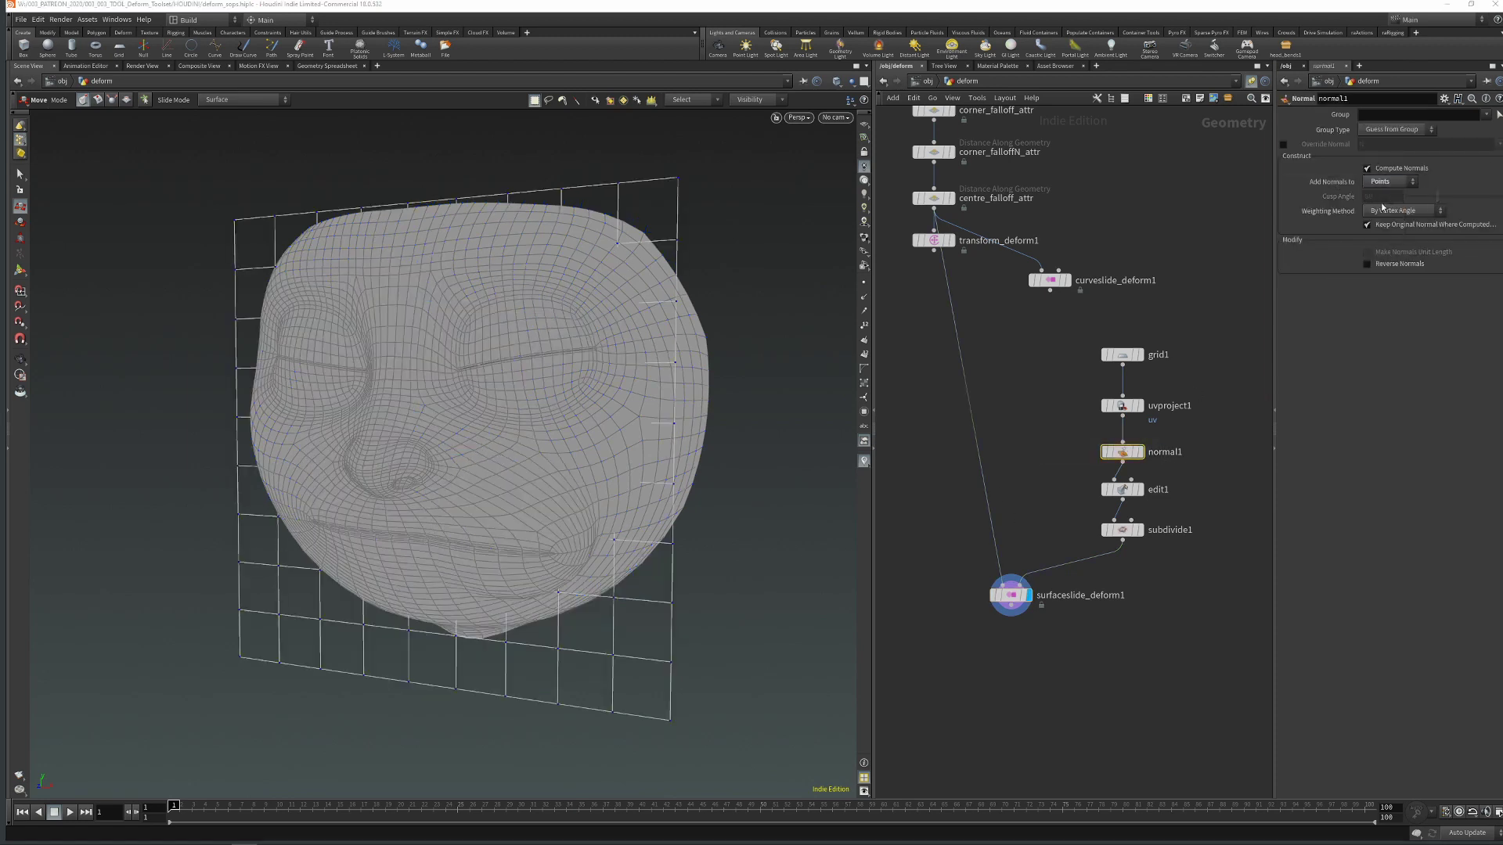
# On the surface slide node, set the first entry's N to -0.06 and V to 0.01
pyautogui.moveTo(925, 559); pyautogui.dragTo(1032, 655)
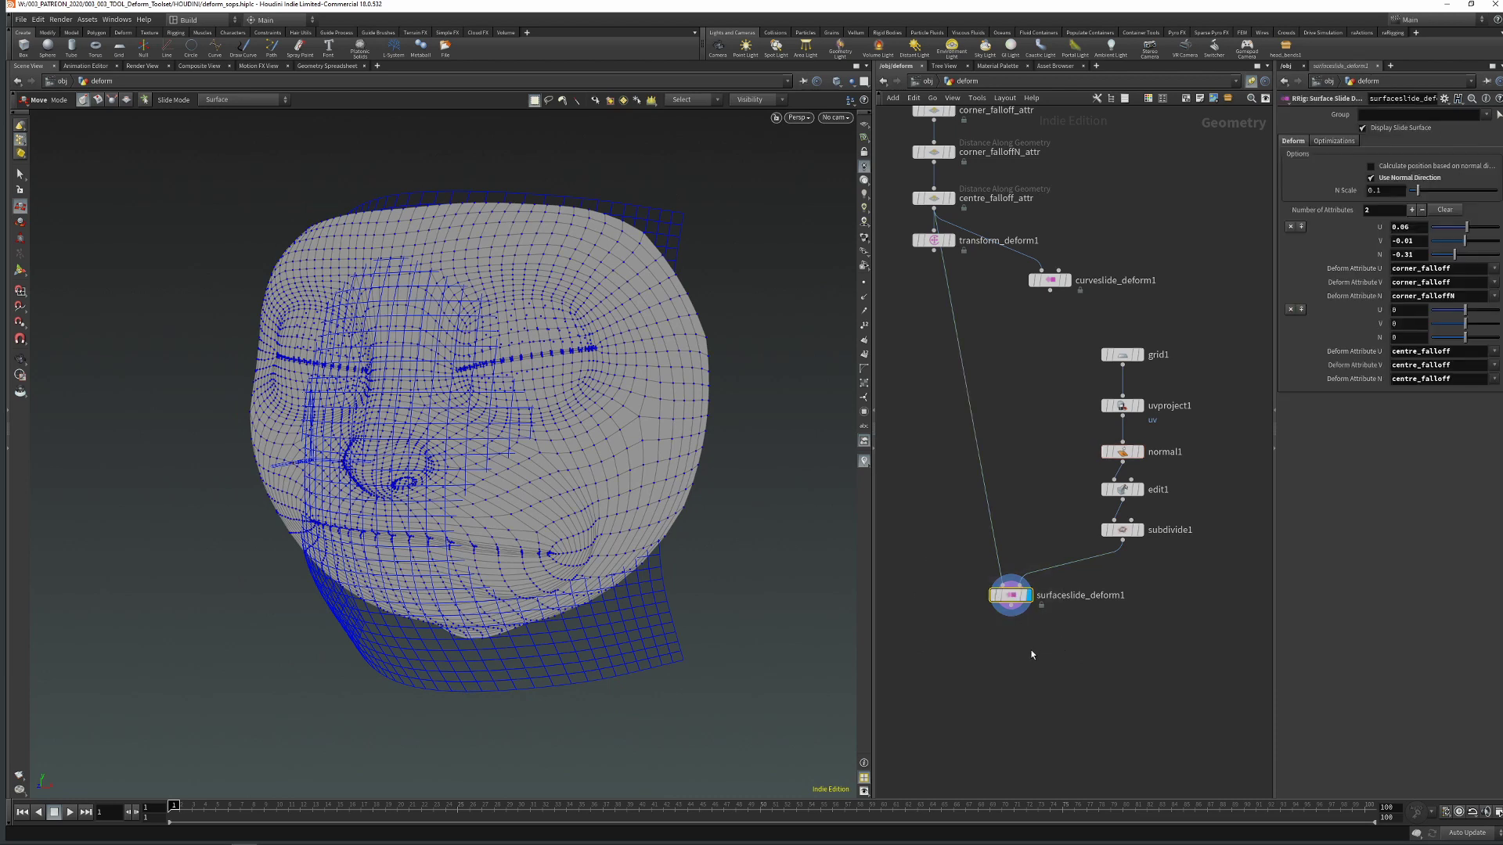
pyautogui.moveTo(1454, 258)
pyautogui.mouseDown()
pyautogui.moveTo(1465, 227)
pyautogui.moveTo(1466, 243)
pyautogui.mouseUp()
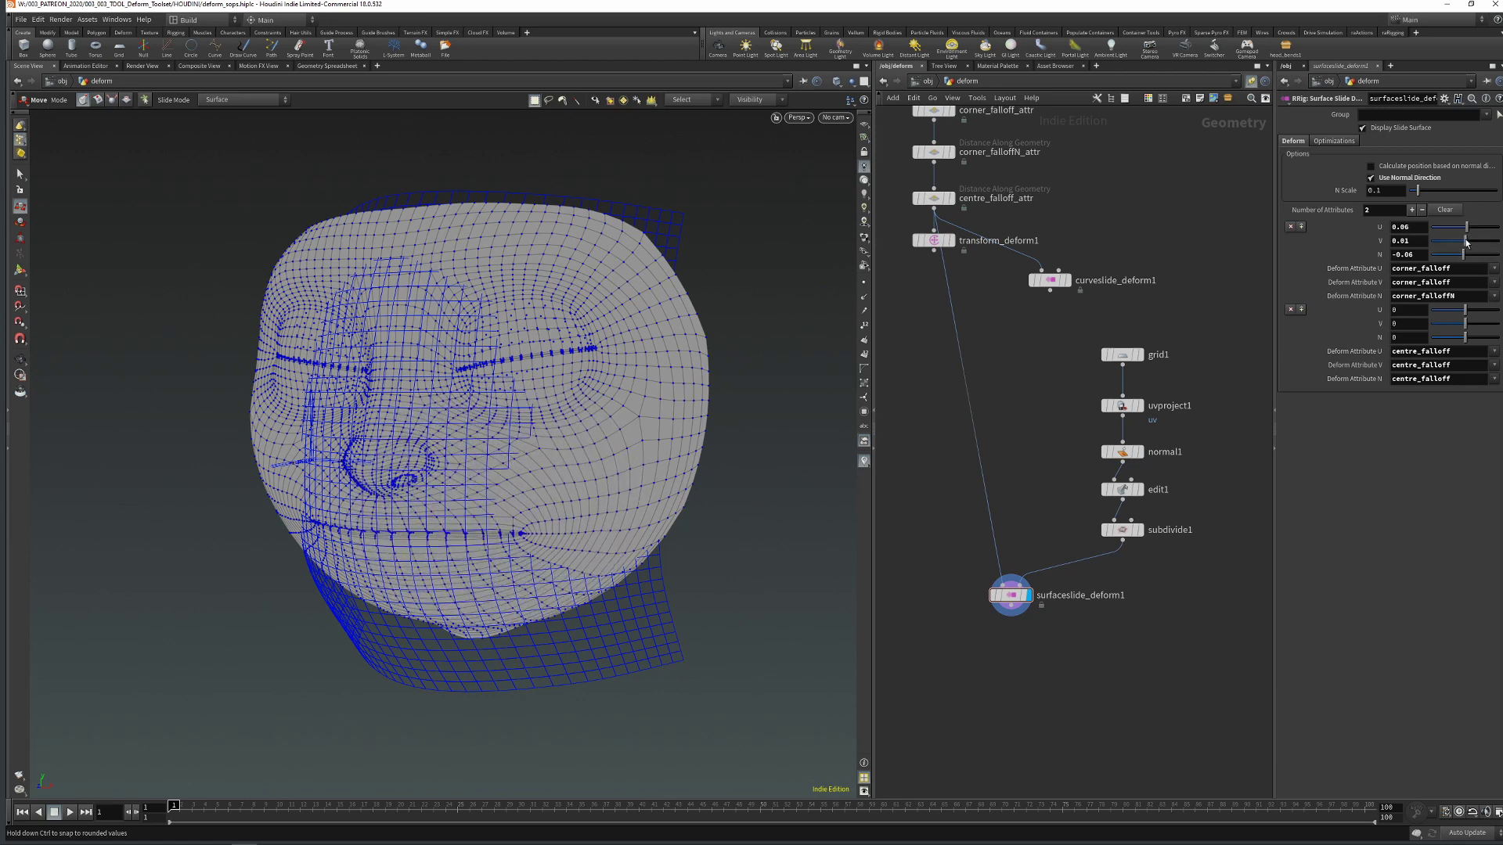